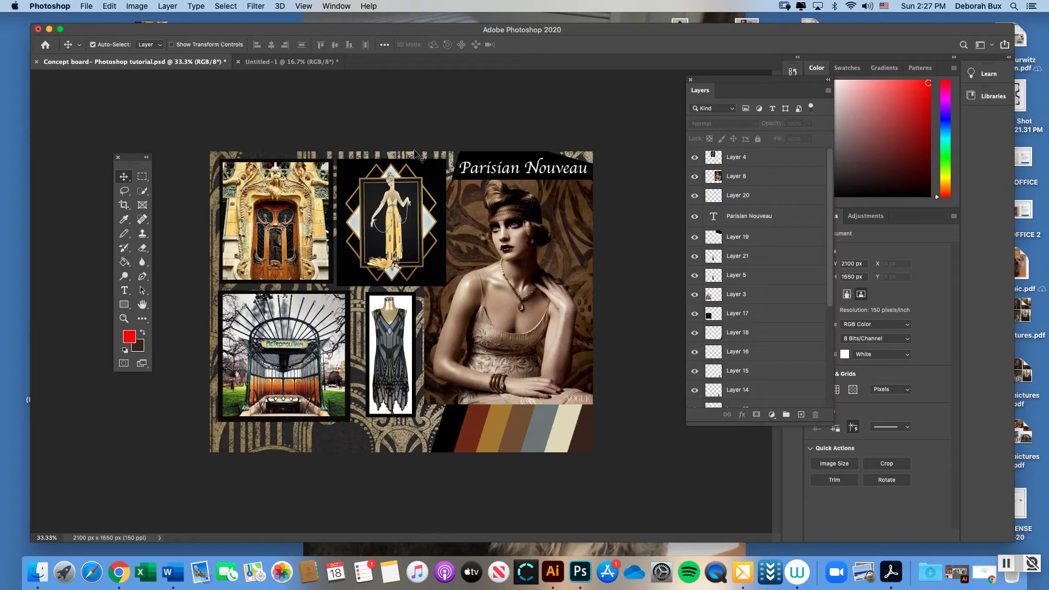
Enlarge the application window slightly and reposition it on the desktop
drag(385, 33, 386, 31)
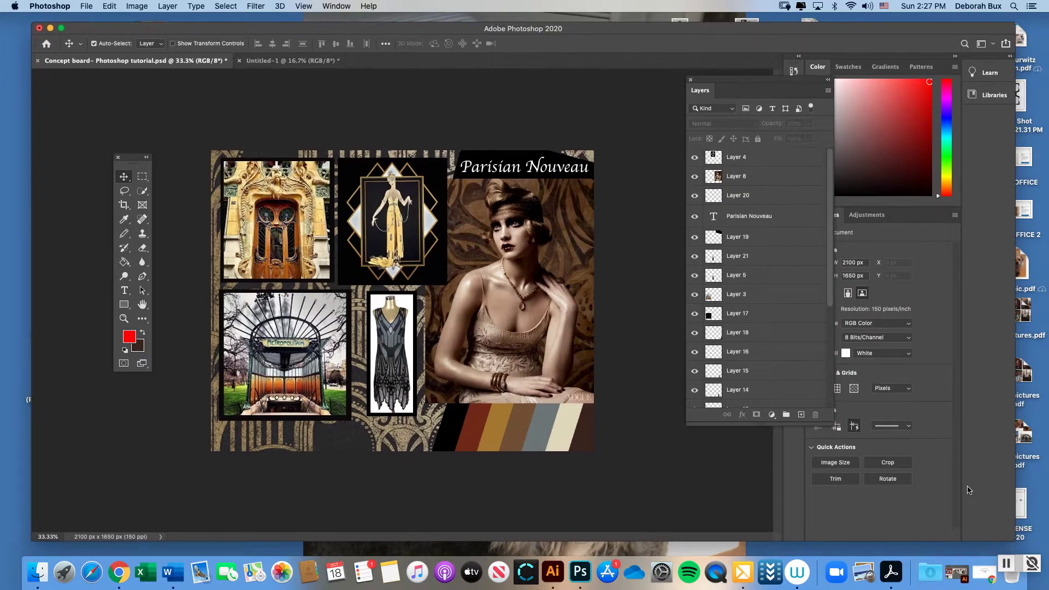
drag(1012, 540, 1029, 549)
drag(356, 34, 348, 33)
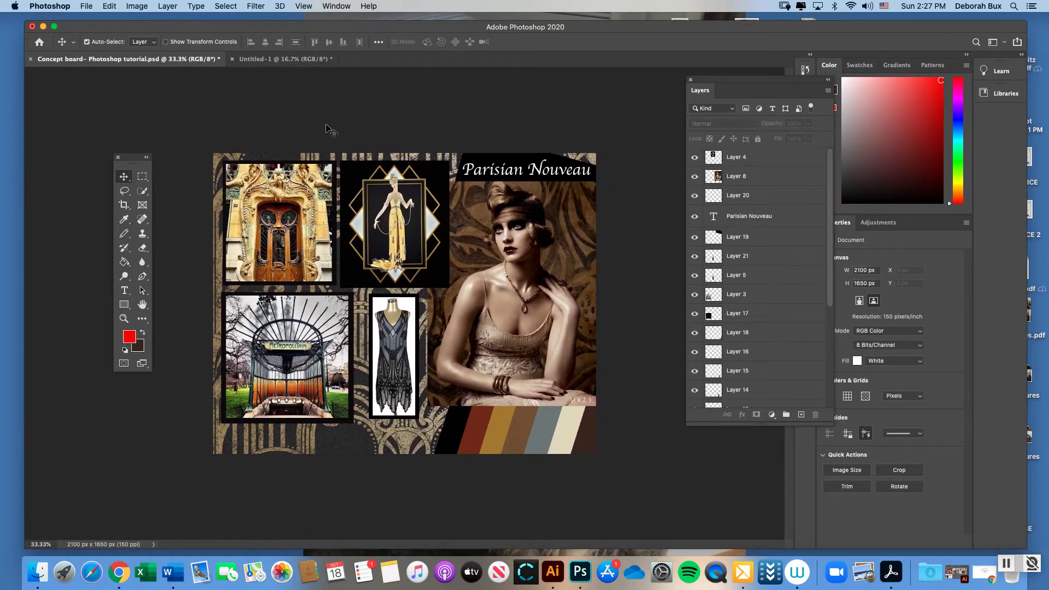
Move the floating toolbox closer to the canvas and shift the Layers panel clear of the Color and Properties panels
drag(134, 161, 147, 163)
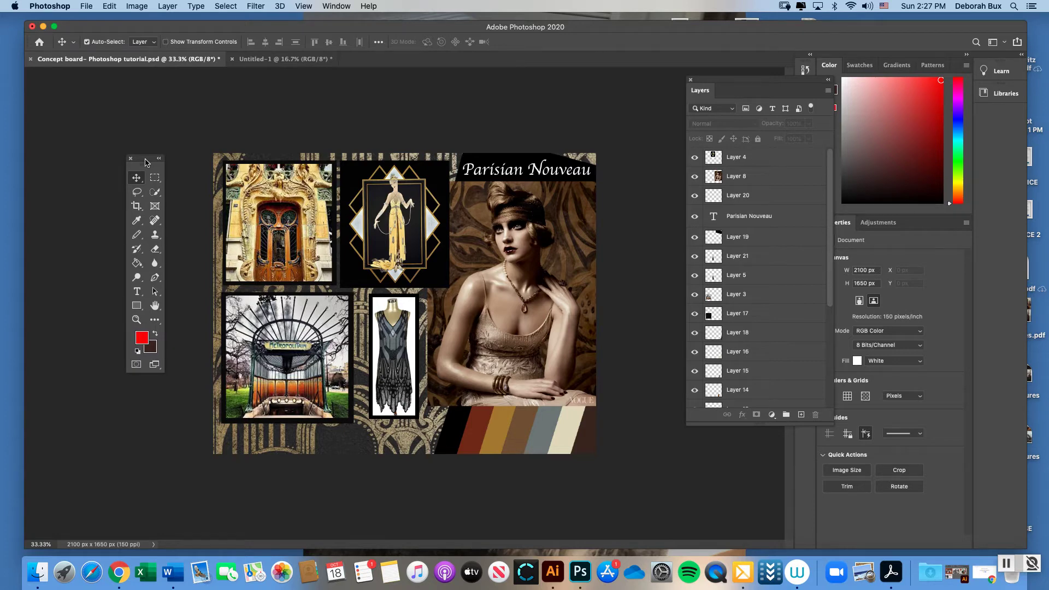
drag(146, 162, 145, 162)
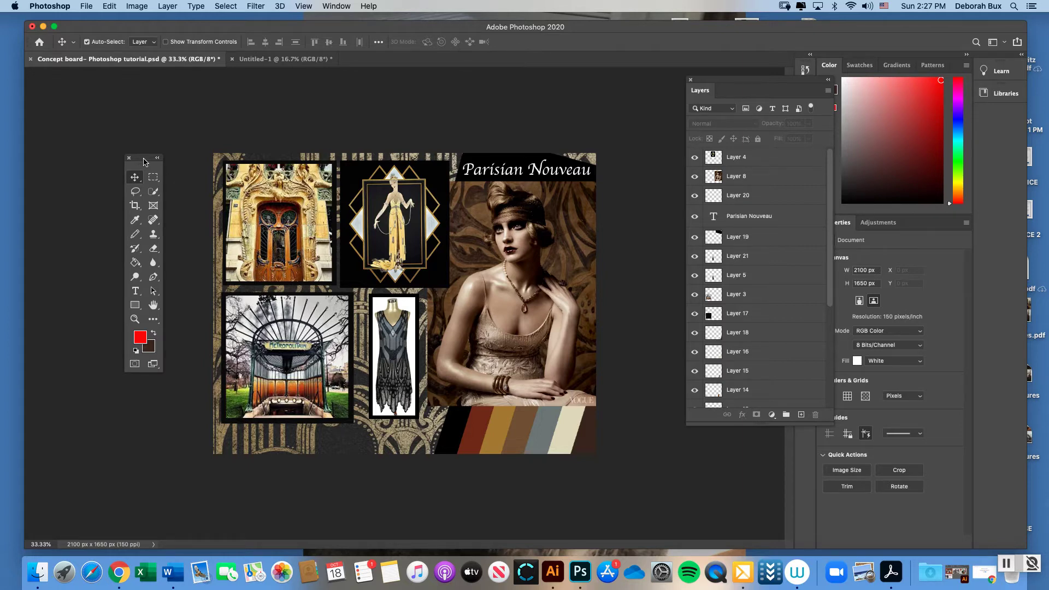
drag(145, 161, 143, 161)
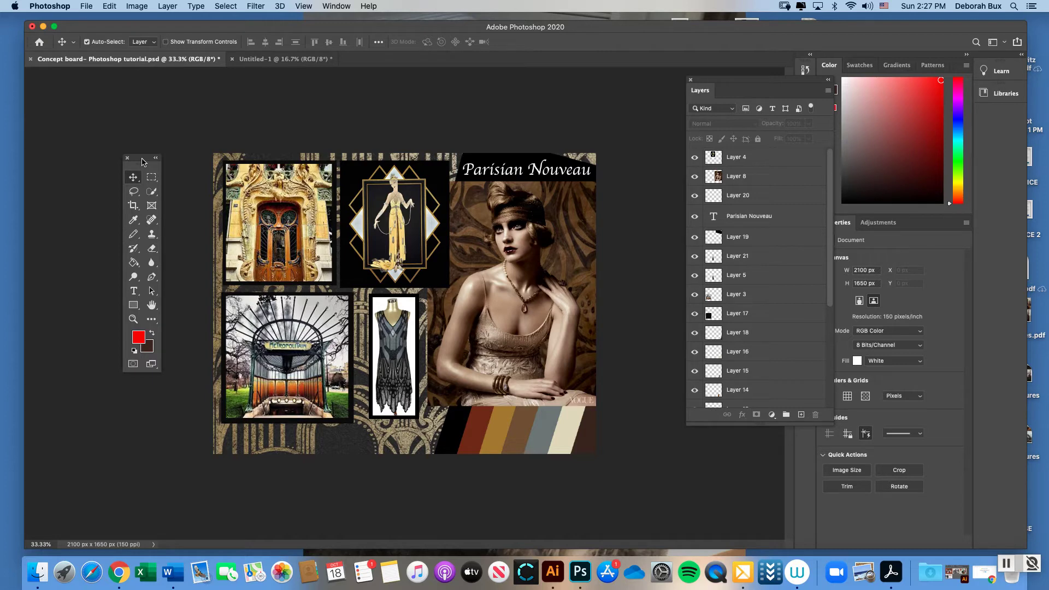
drag(143, 161, 148, 156)
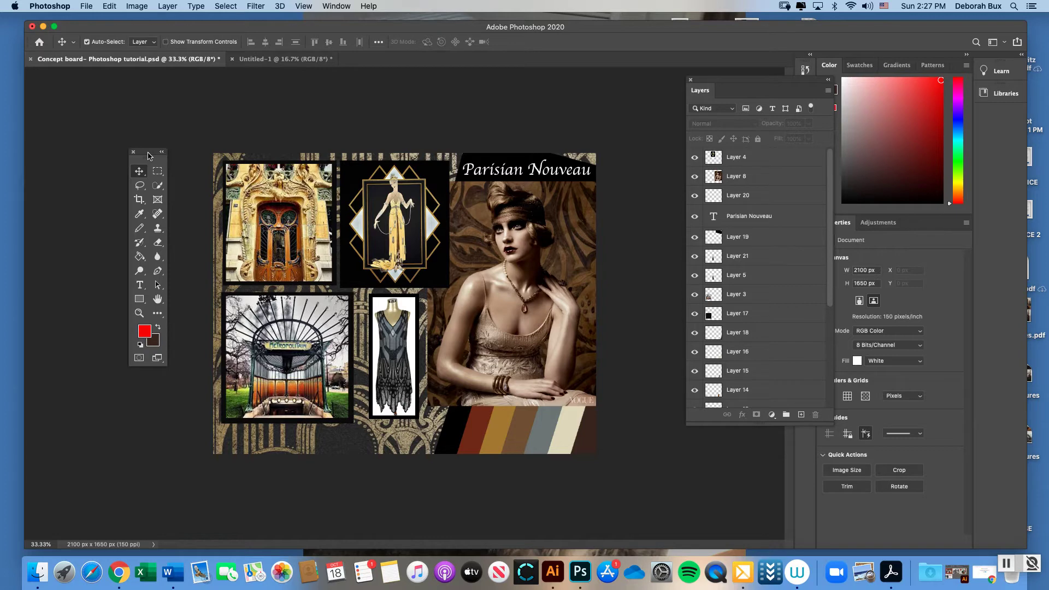
drag(148, 156, 146, 156)
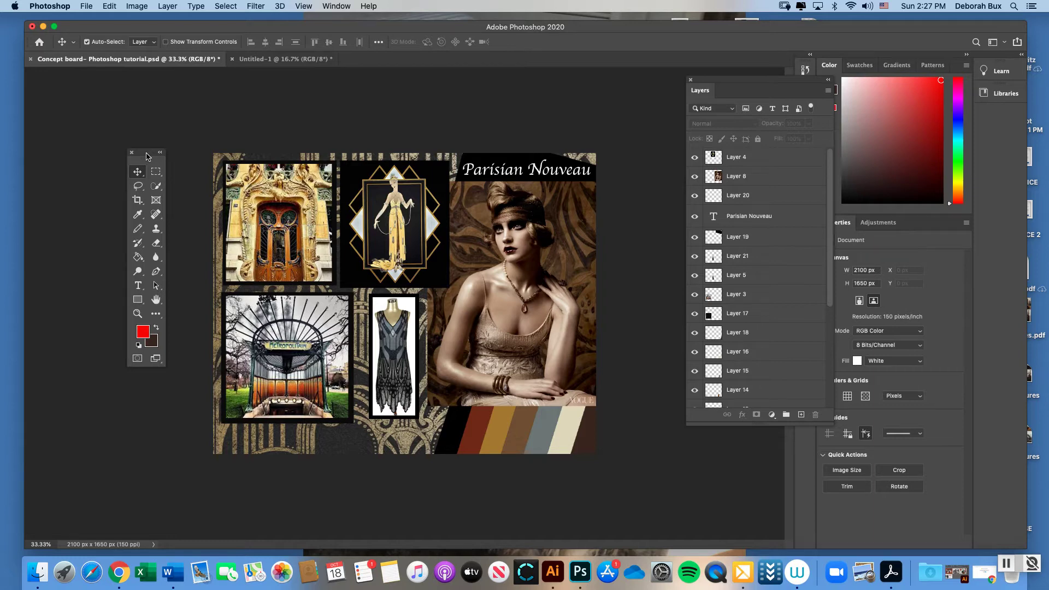
drag(147, 157, 147, 158)
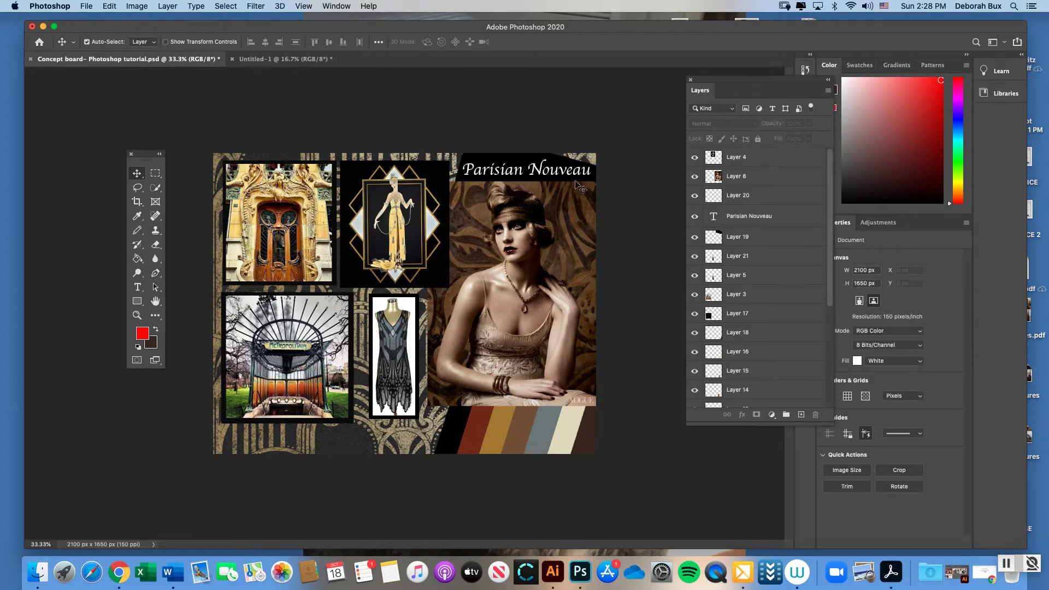
drag(709, 86, 658, 87)
mouse_move(781, 251)
mouse_down()
mouse_move(778, 313)
mouse_move(778, 253)
mouse_up()
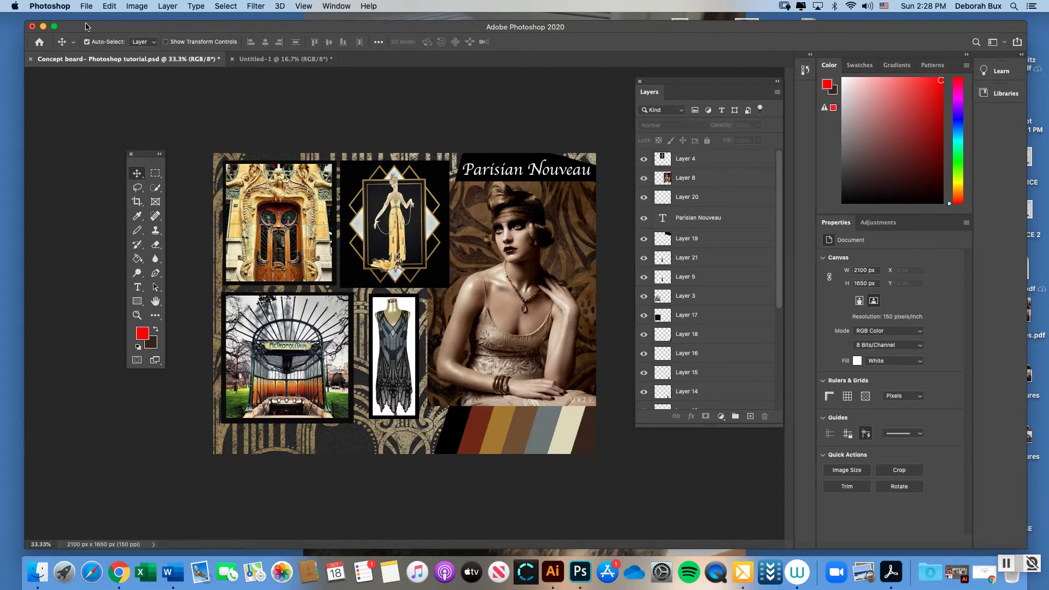
Start a new document and set its width unit to inches
click(87, 7)
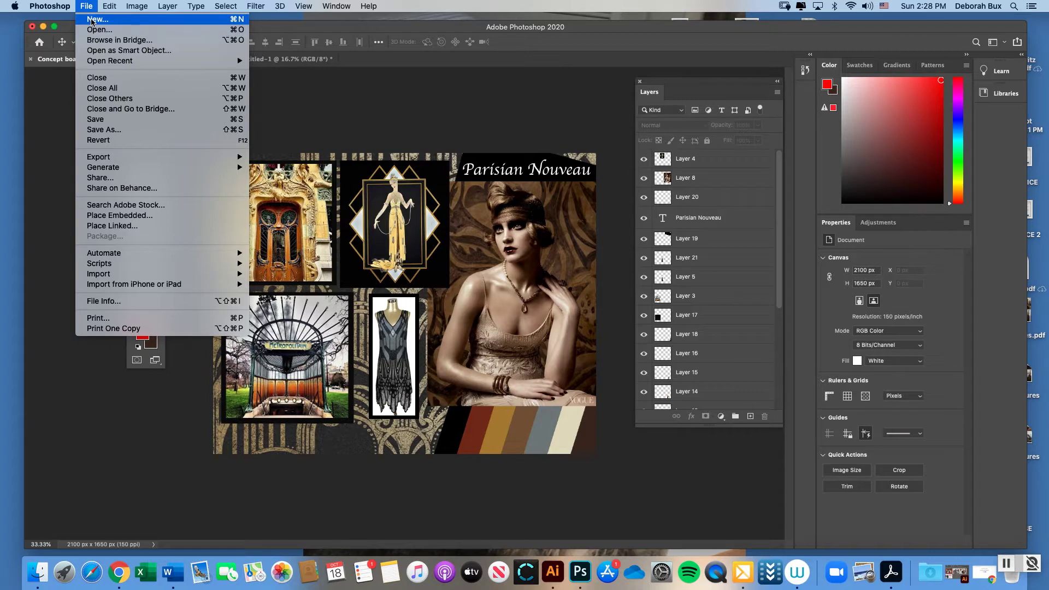
click(92, 21)
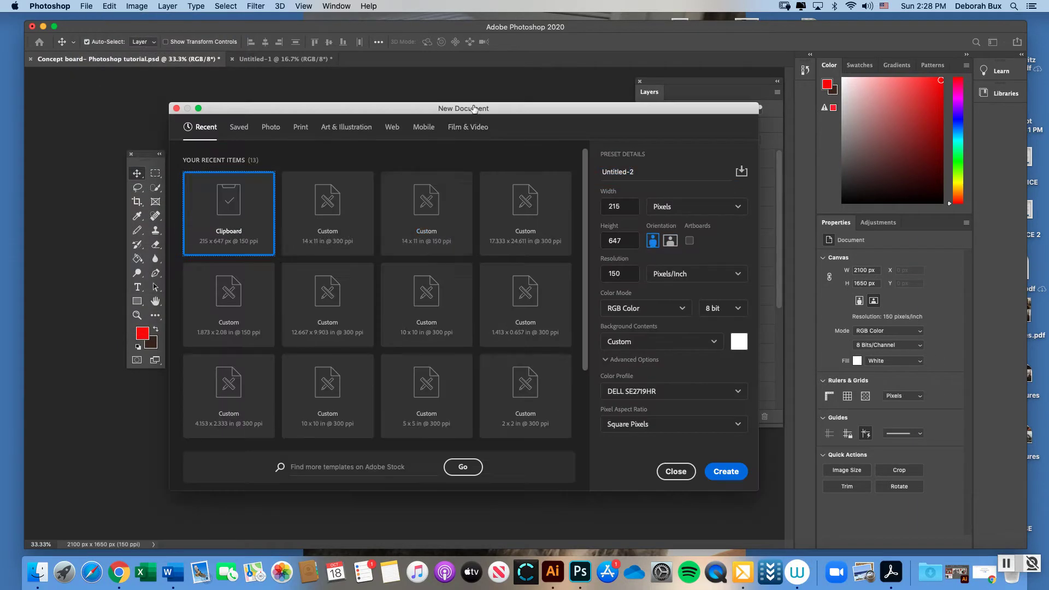
drag(476, 111, 499, 88)
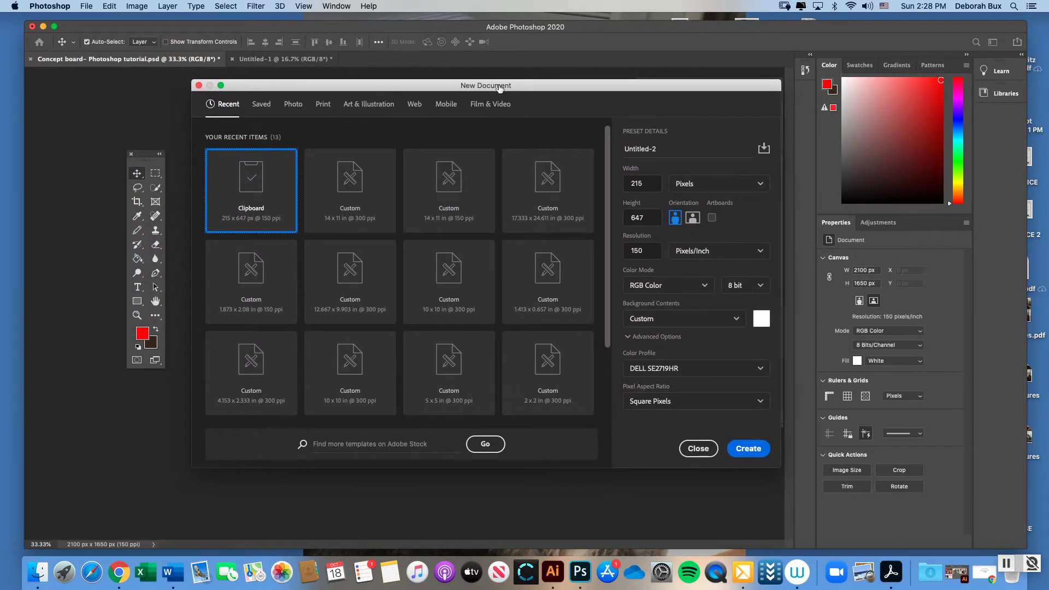
click(761, 185)
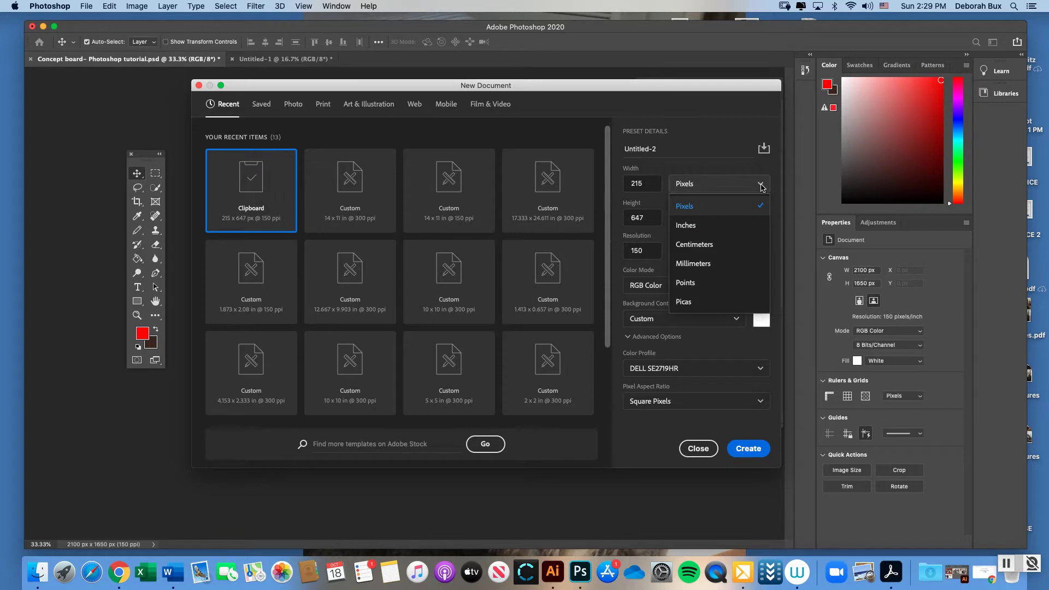
click(685, 229)
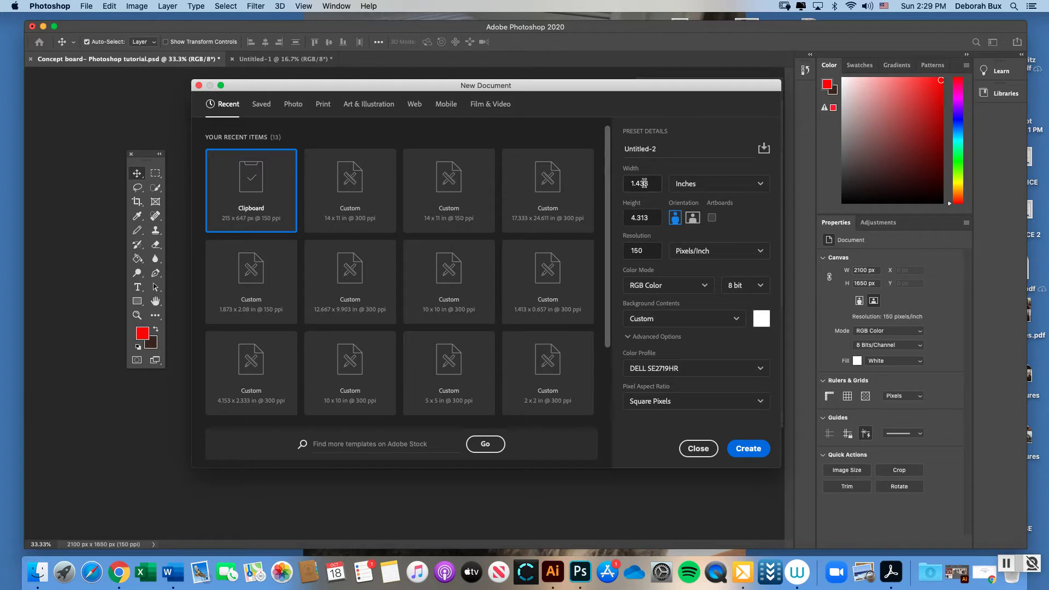
Set the new document's size to 14 by 11 inches with a resolution of 300 pixels/inch
drag(654, 184, 626, 184)
text(14)
drag(653, 218, 626, 218)
text(11)
double_click(636, 249)
text(300)
click(762, 253)
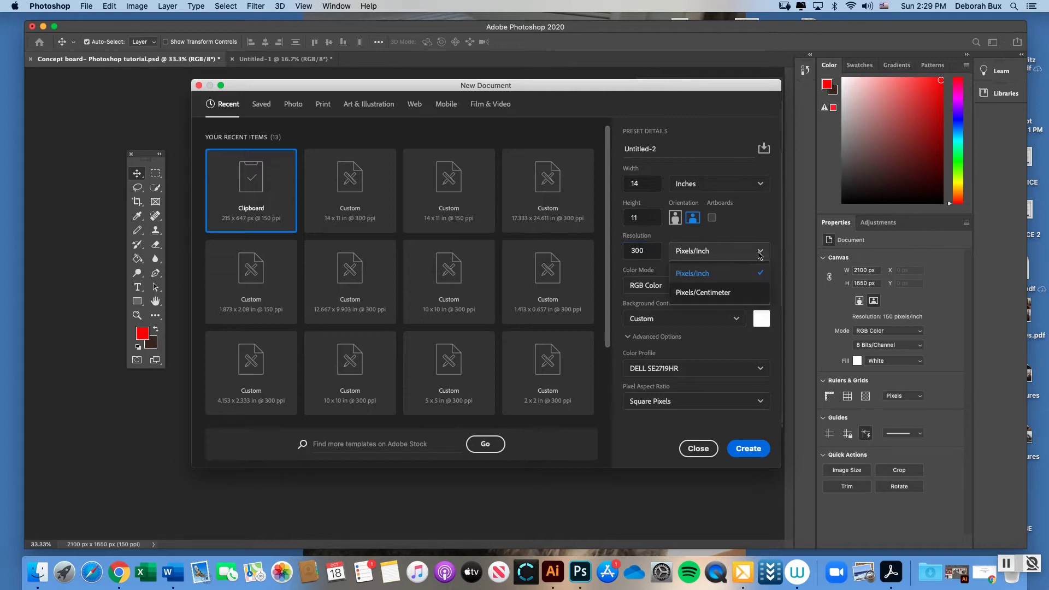
click(760, 255)
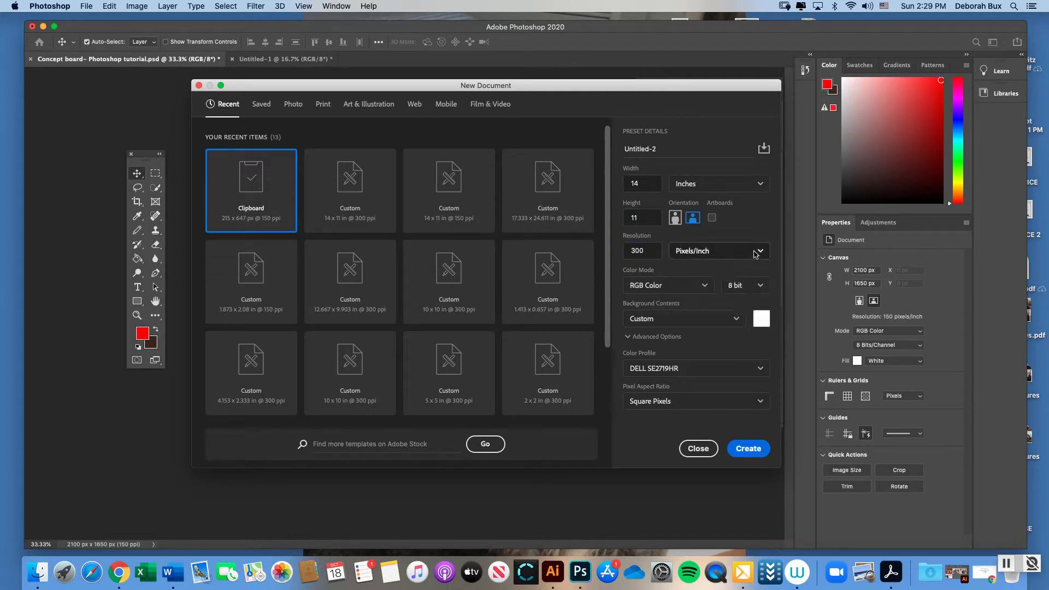
Choose RGB Color as the color mode and create the document
click(705, 286)
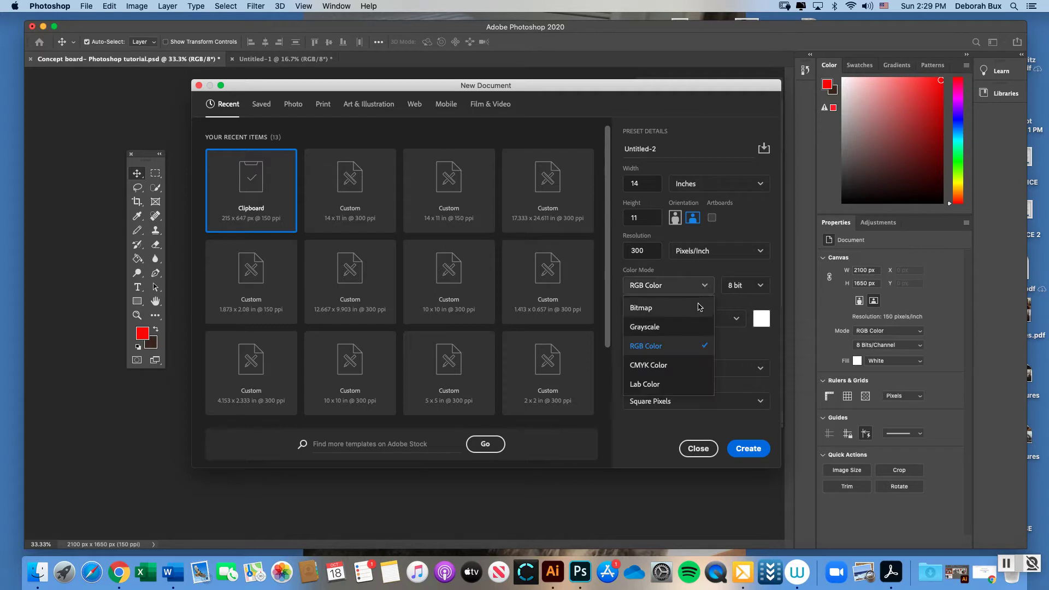
click(656, 346)
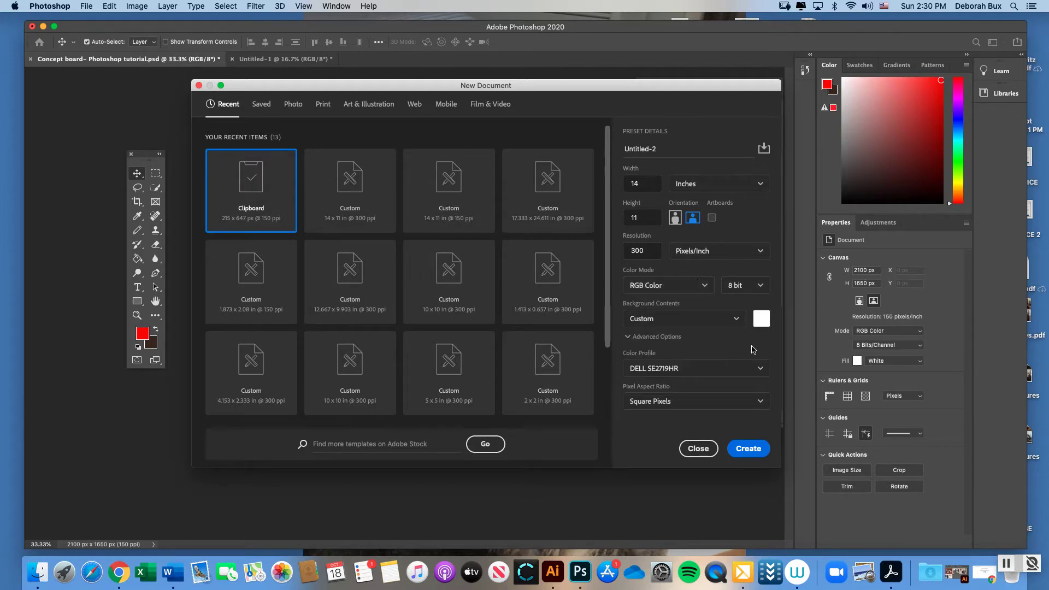
click(747, 452)
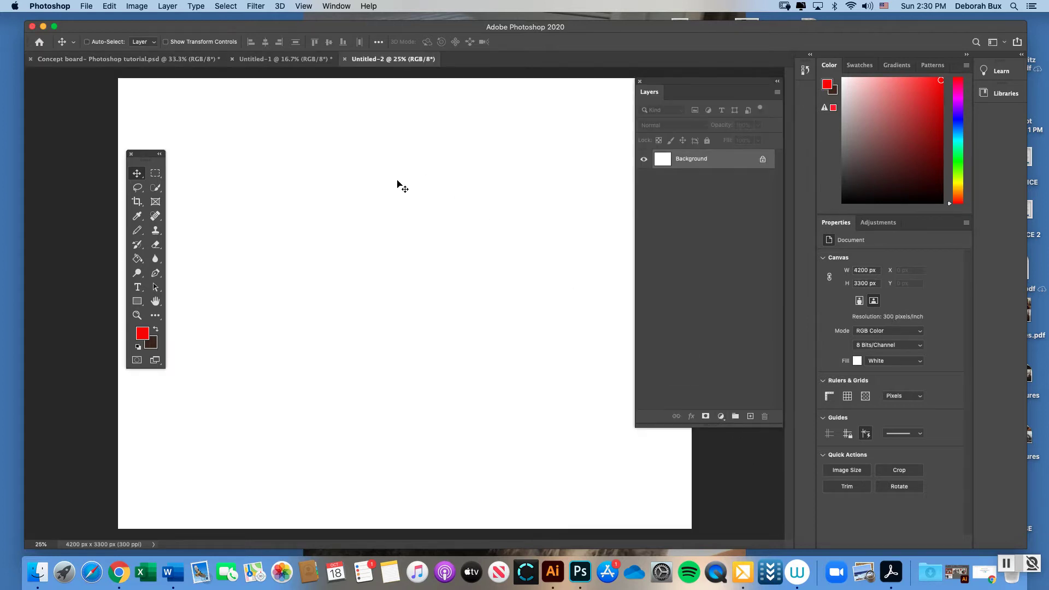
Zoom the blank document out to 16.7% to fit the whole canvas in view, and move the toolbox slightly
key(super+minus)
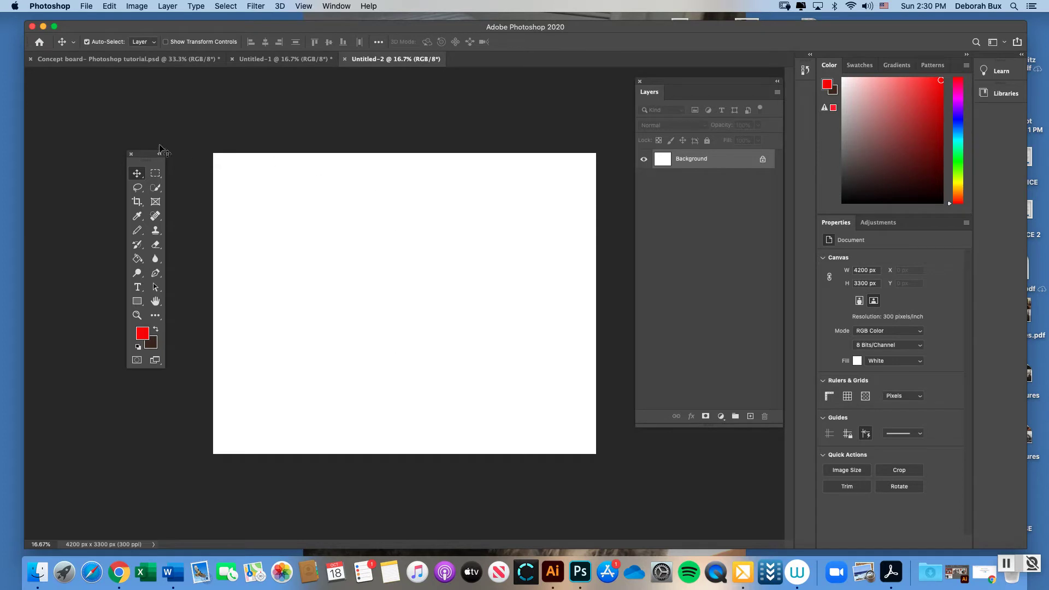
drag(148, 154, 154, 140)
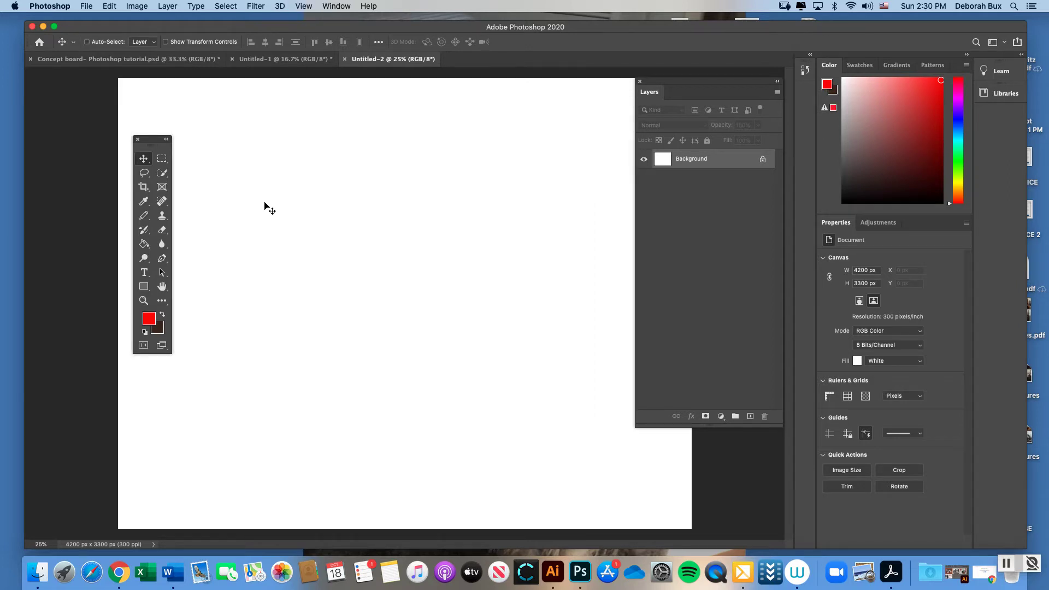
key(super+minus)
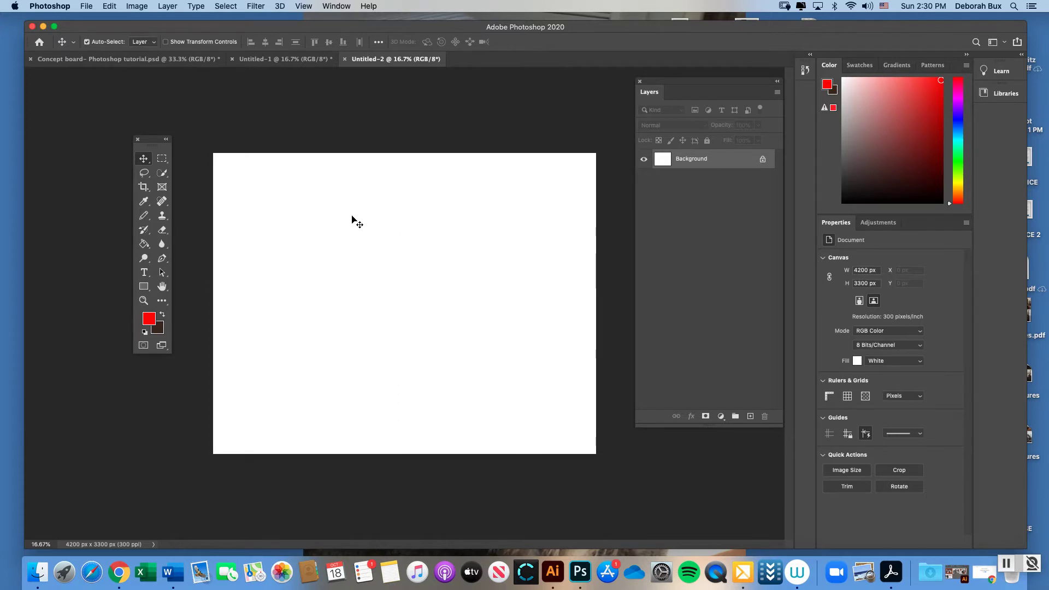
key(super+minus)
key(super+plus)
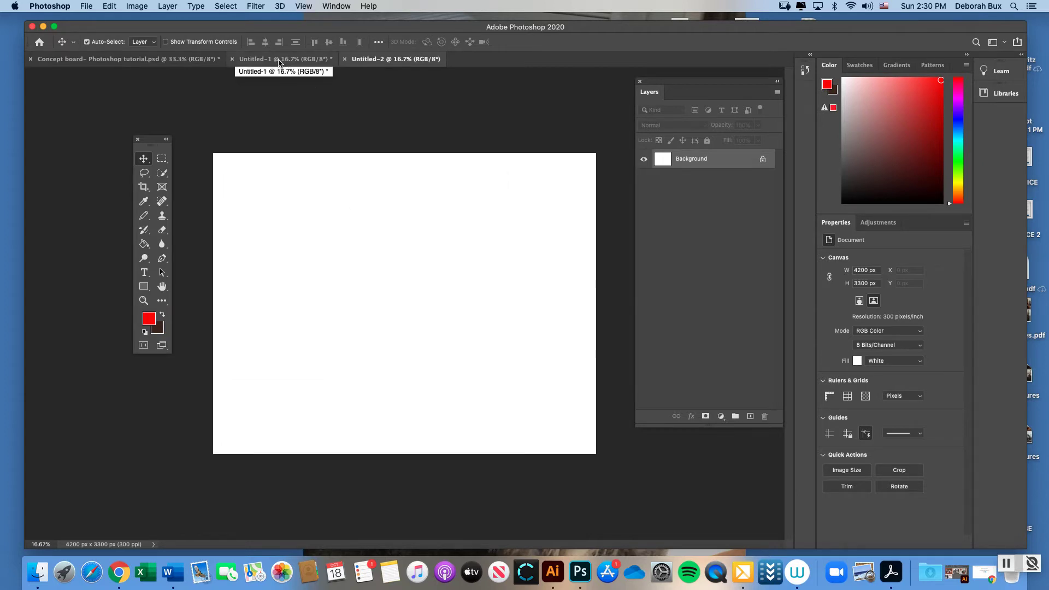
Toggle the toolbox between one and two columns and view the list of available panels
drag(150, 141, 177, 109)
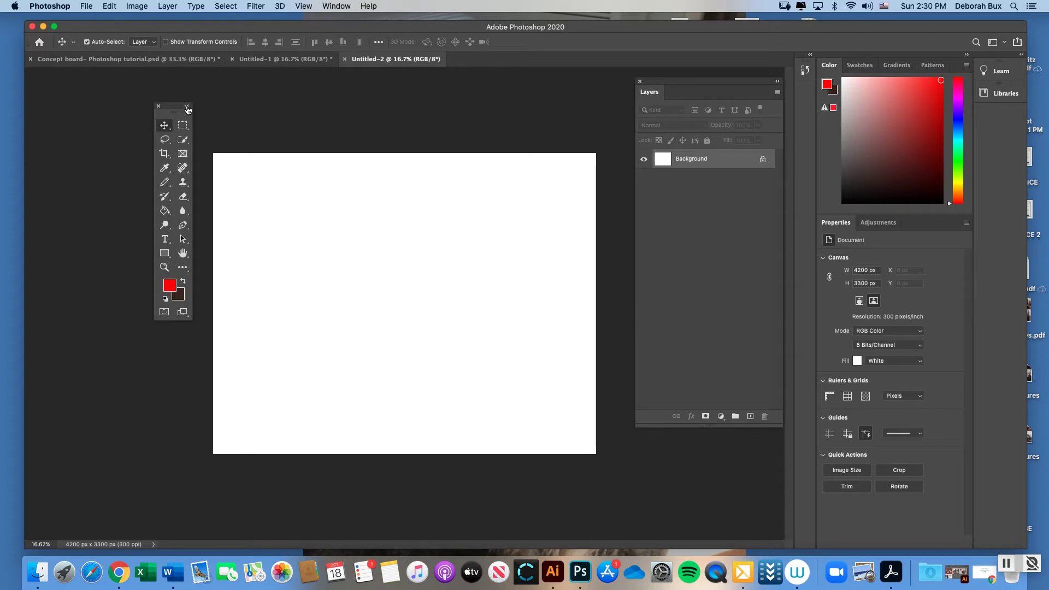
click(187, 109)
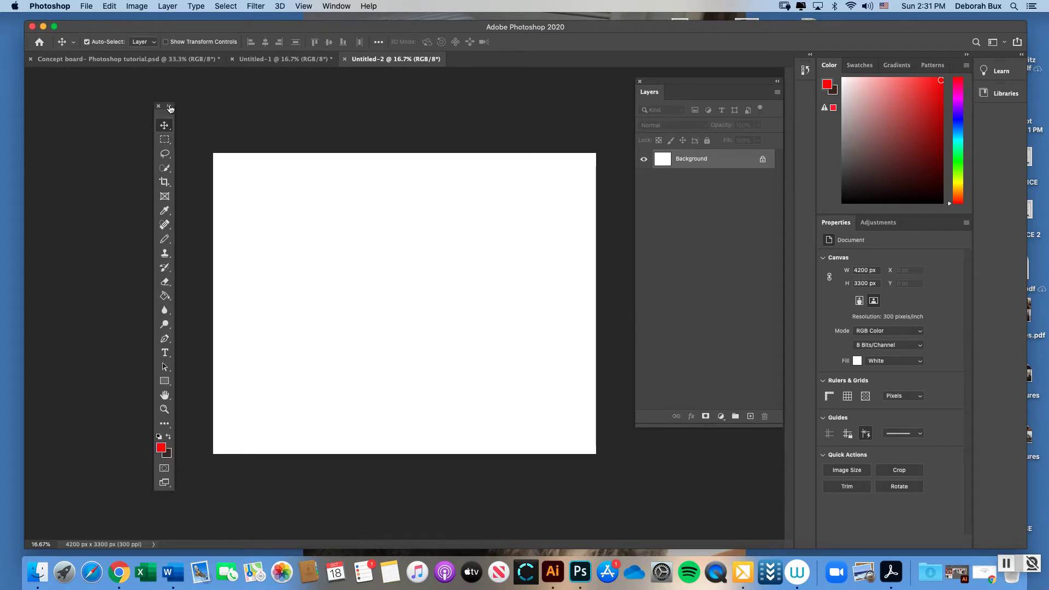
click(170, 109)
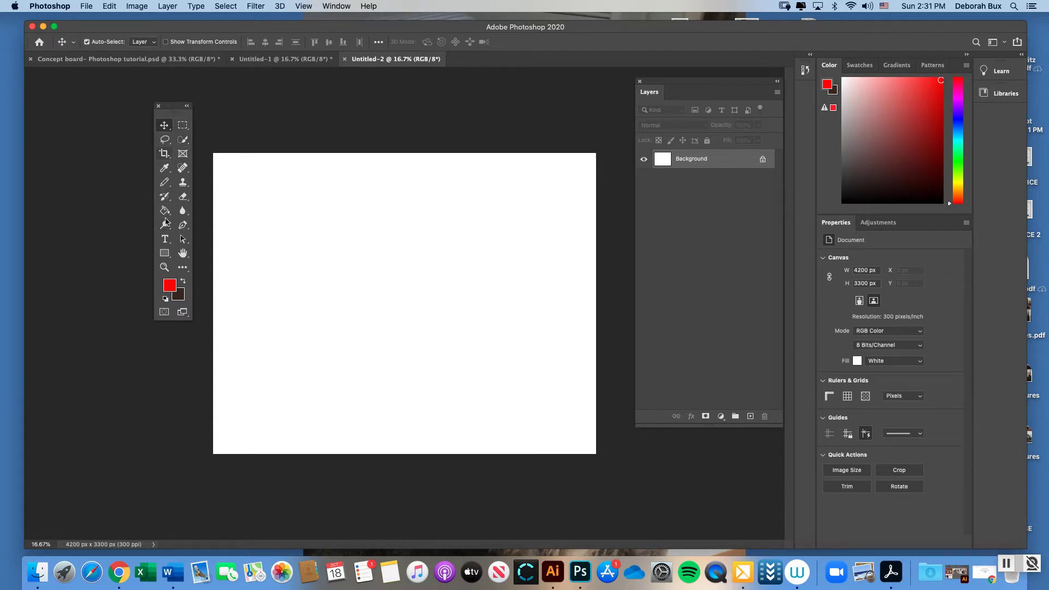
click(336, 6)
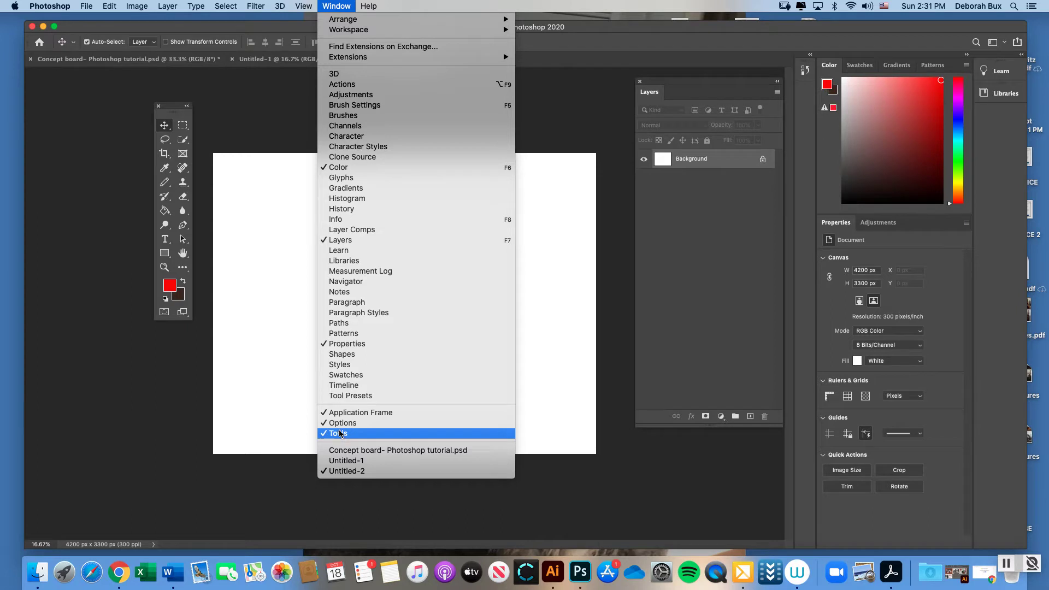
click(298, 208)
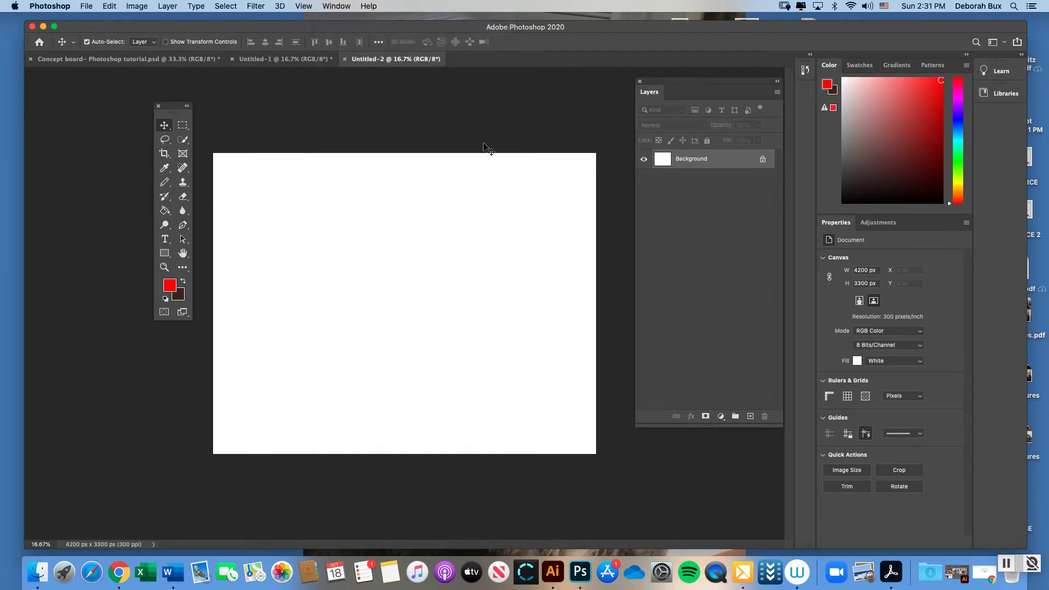
Make the Layers panel wider and shorter, and reposition it over the canvas's right part with the toolbox on the opposite side
drag(661, 82, 554, 86)
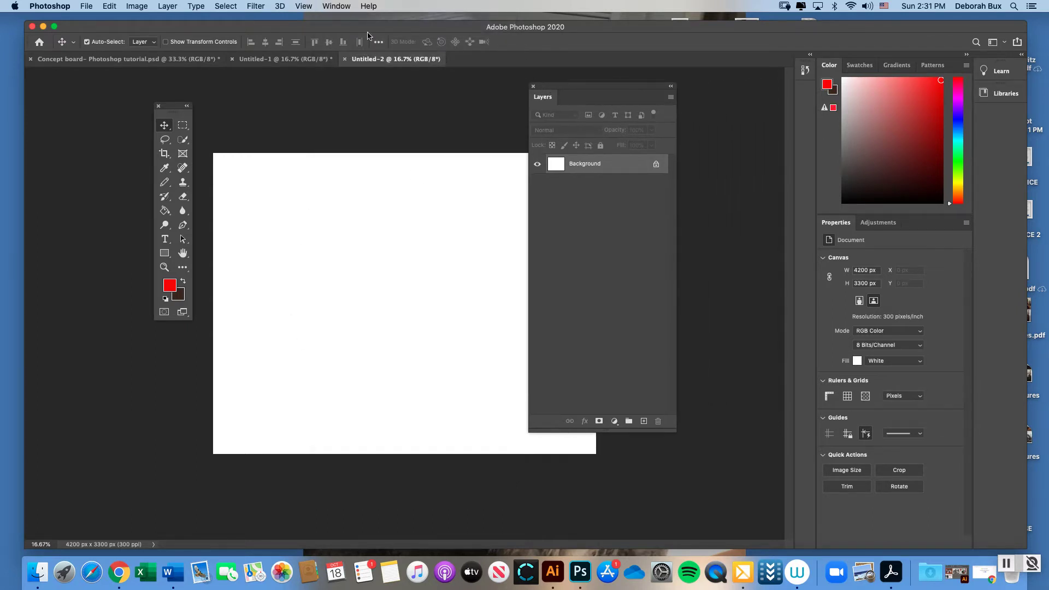
click(336, 7)
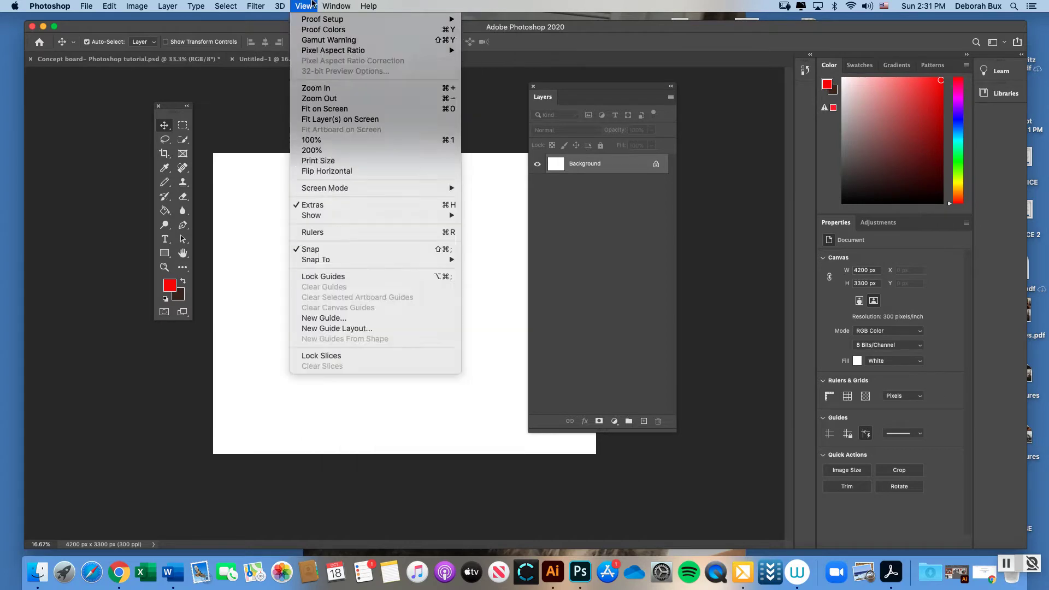
click(575, 89)
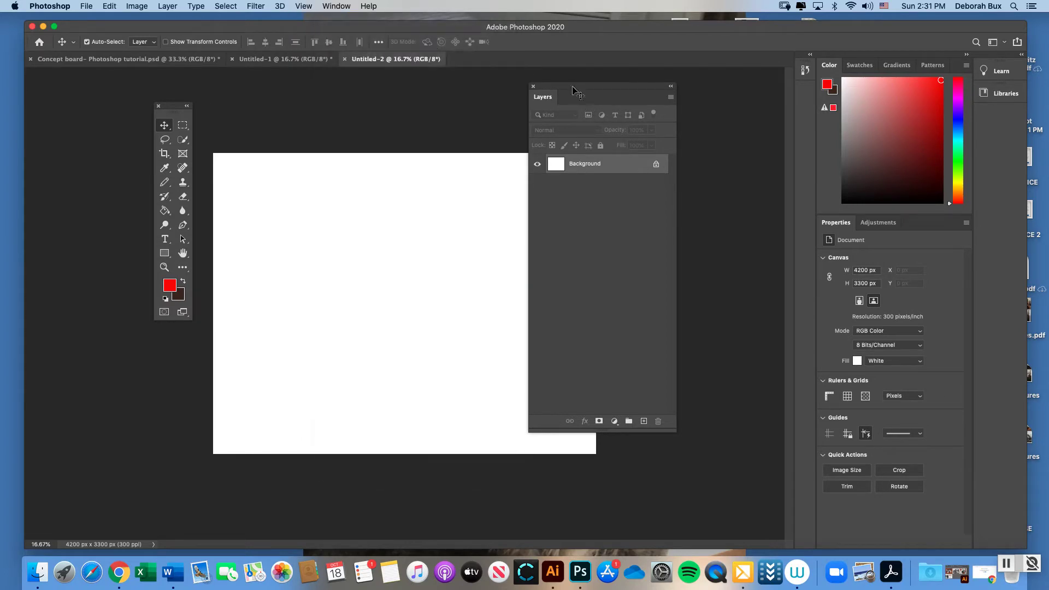
drag(601, 91, 659, 103)
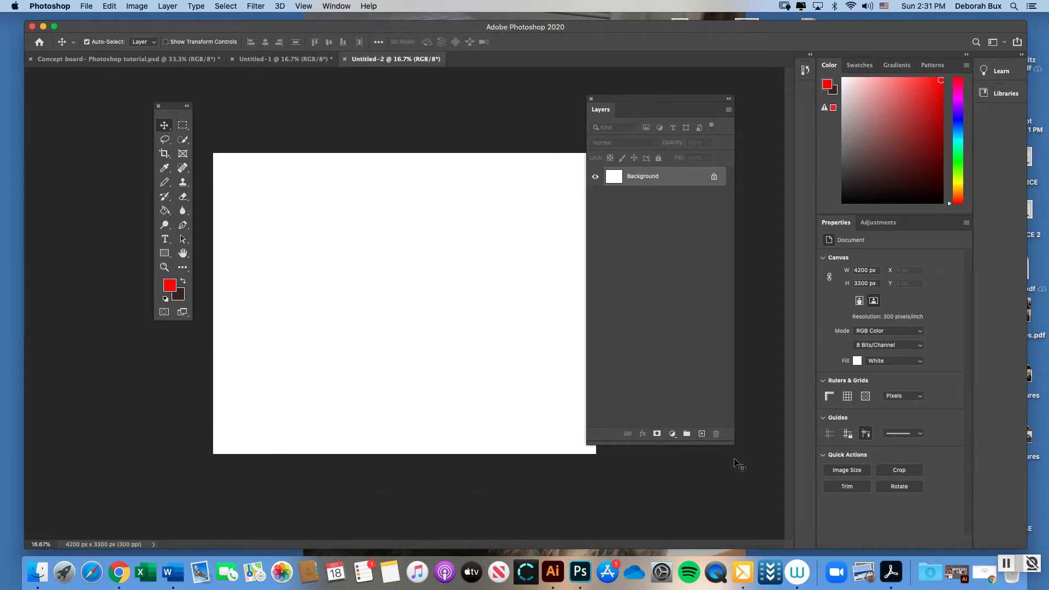
drag(732, 443, 754, 386)
drag(632, 101, 646, 110)
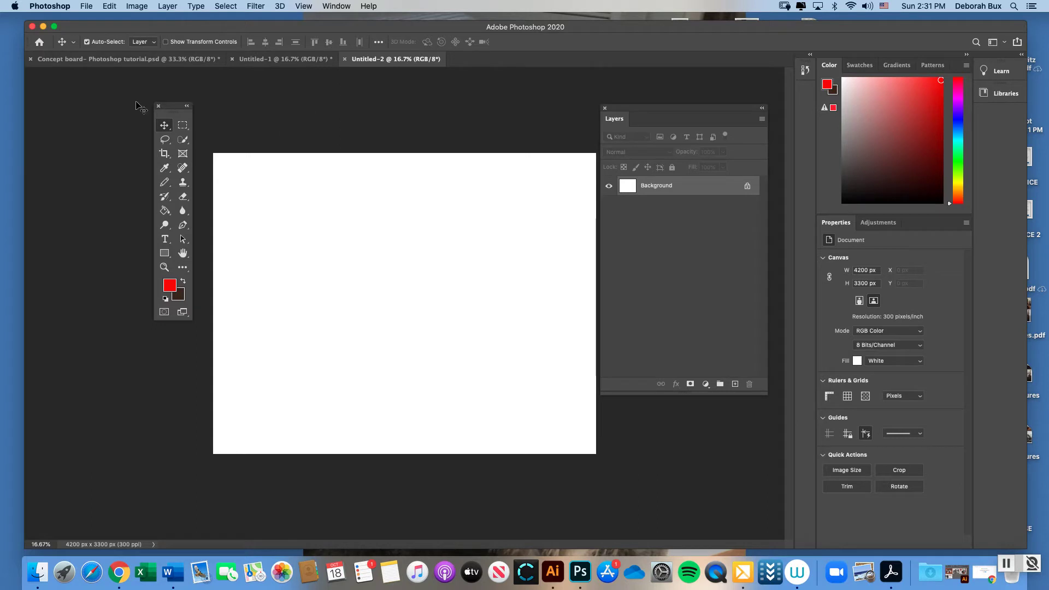
drag(175, 106, 161, 140)
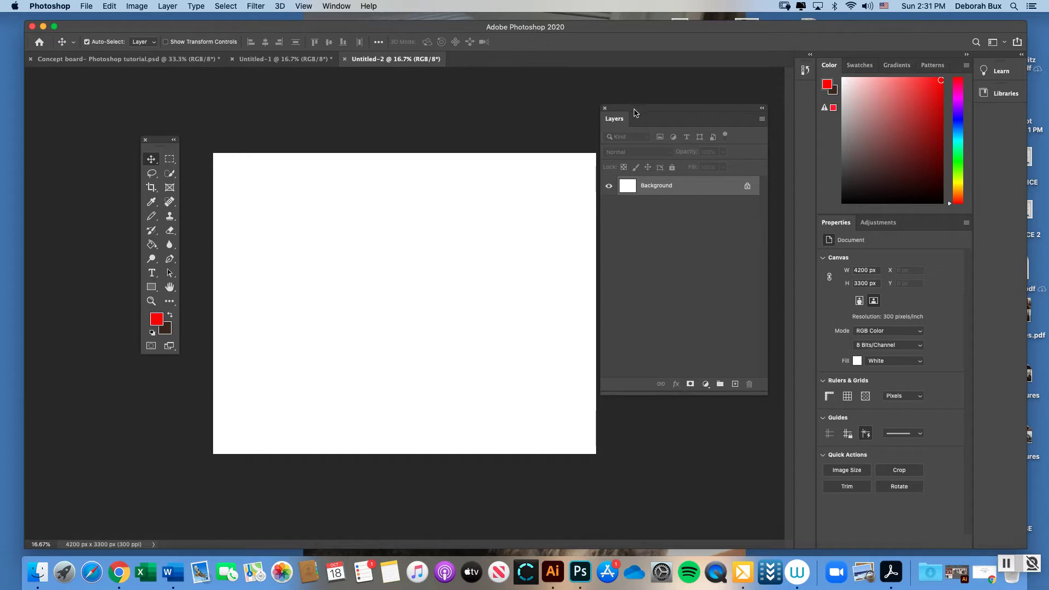
drag(636, 108, 567, 117)
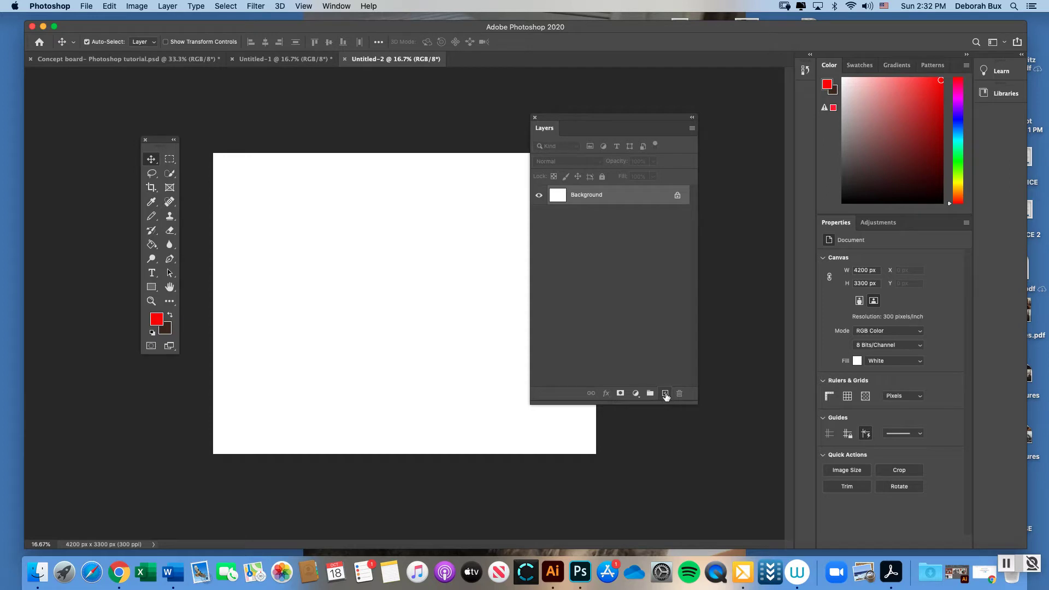
Add a blank layer above the Background, delete it, and add another blank layer in its place
click(665, 394)
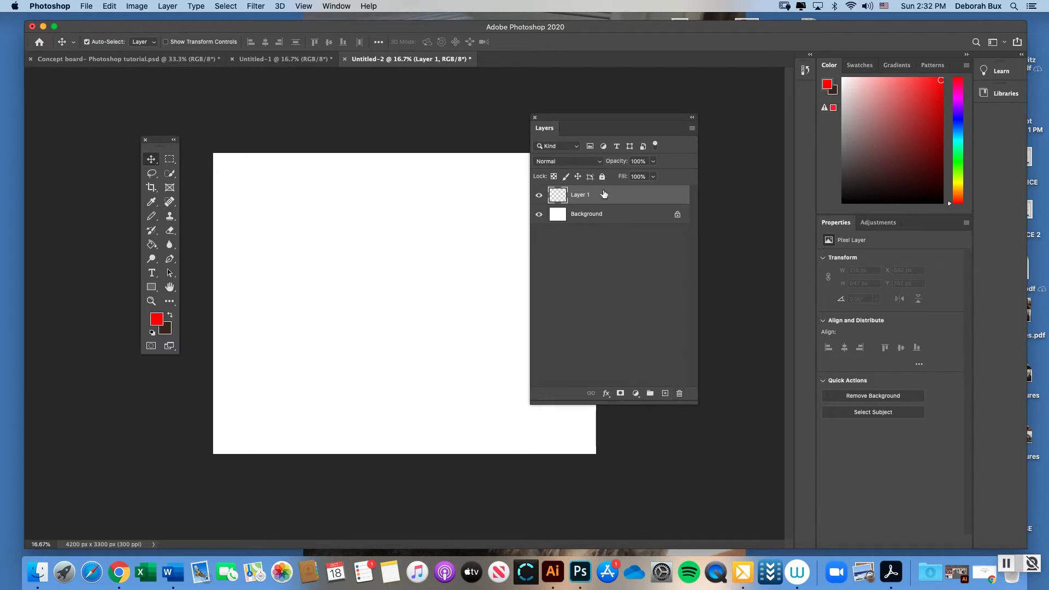
drag(605, 195, 682, 395)
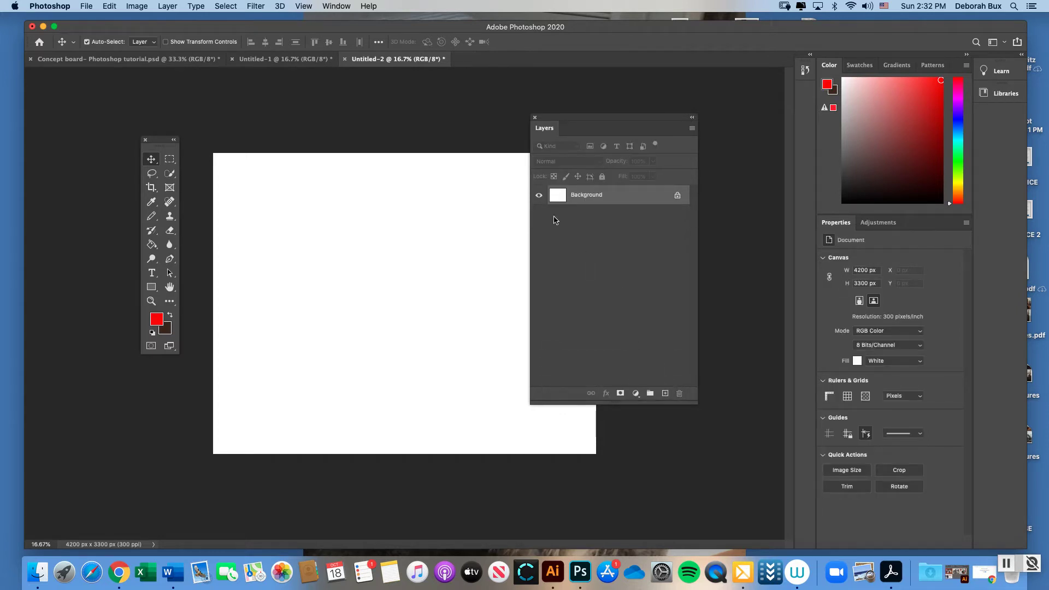
click(665, 393)
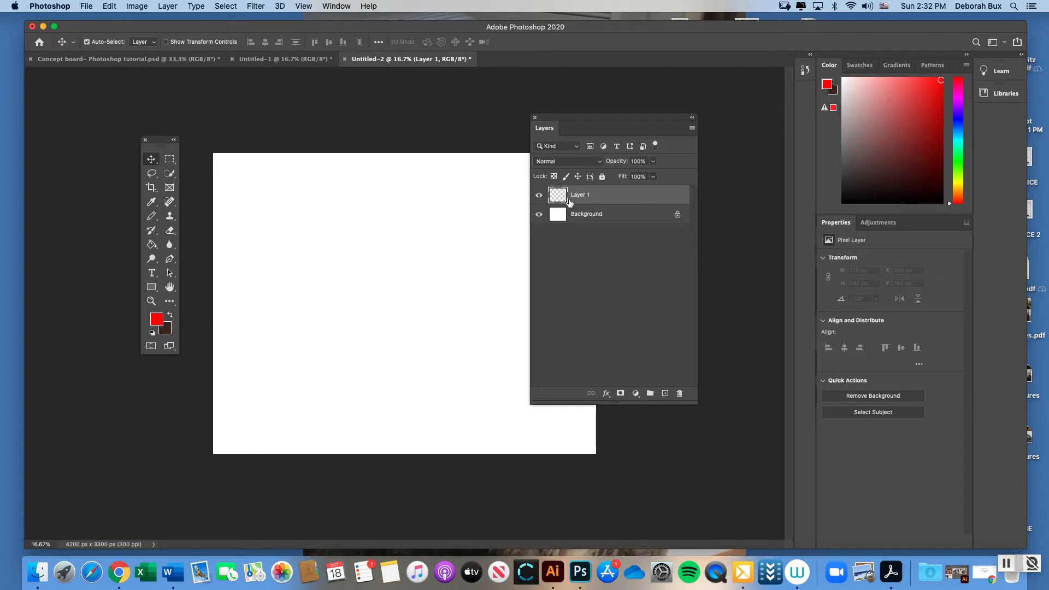
Unlock the Background layer and undo the unlocking
click(678, 216)
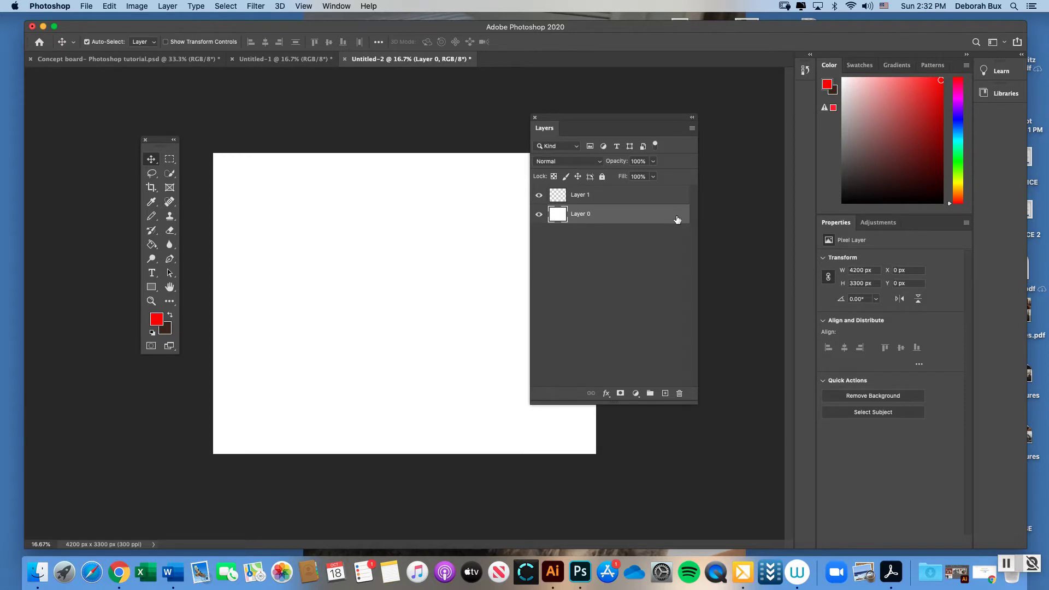
key(super+z)
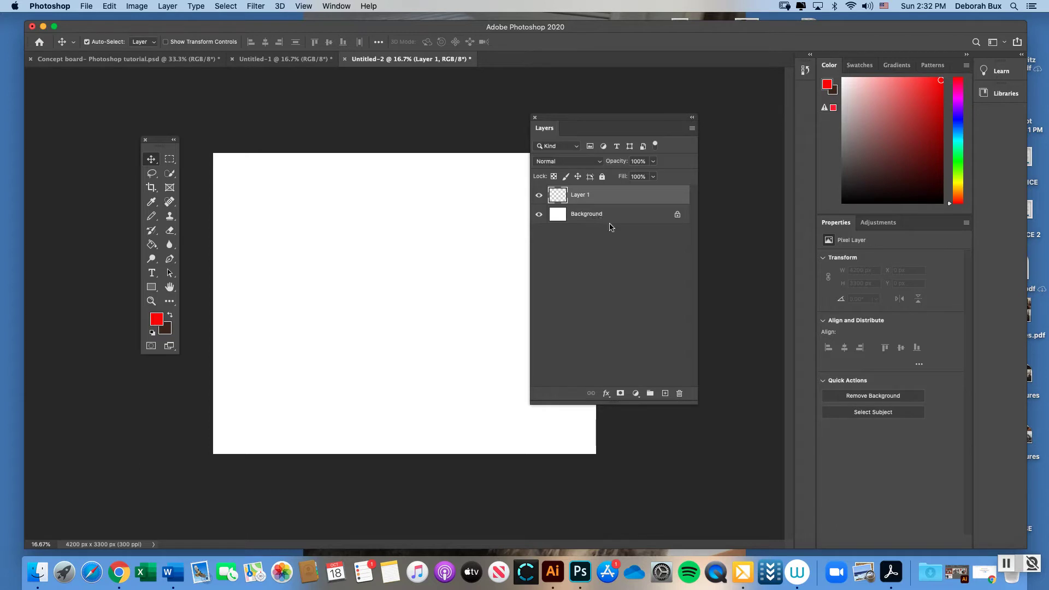
Hide the Layers panel, place the desktop photo of the woman in khaki trousers into Untitled-1, and move it slightly upward
click(535, 118)
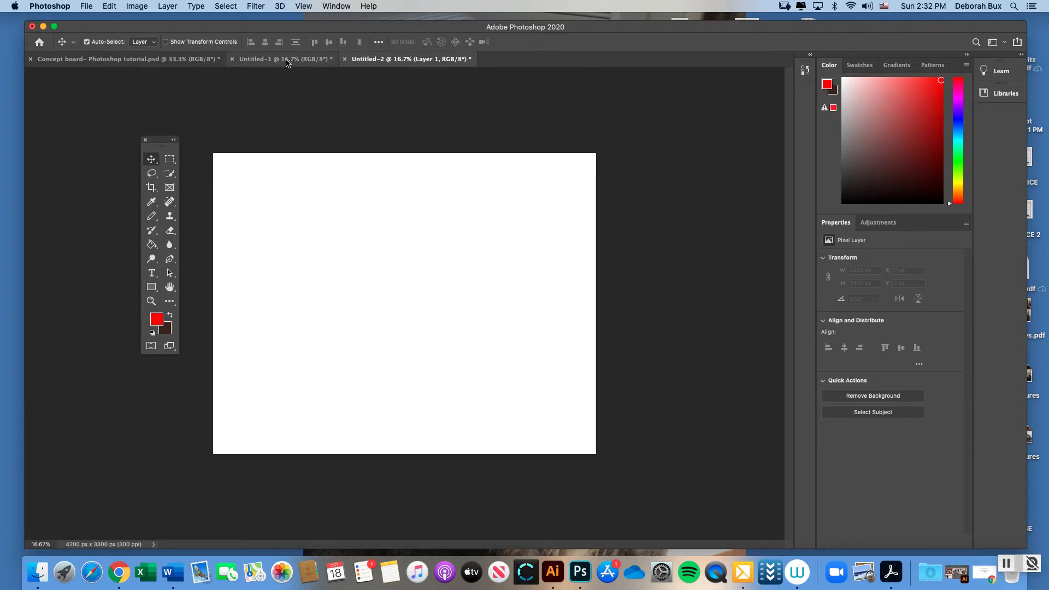
click(282, 60)
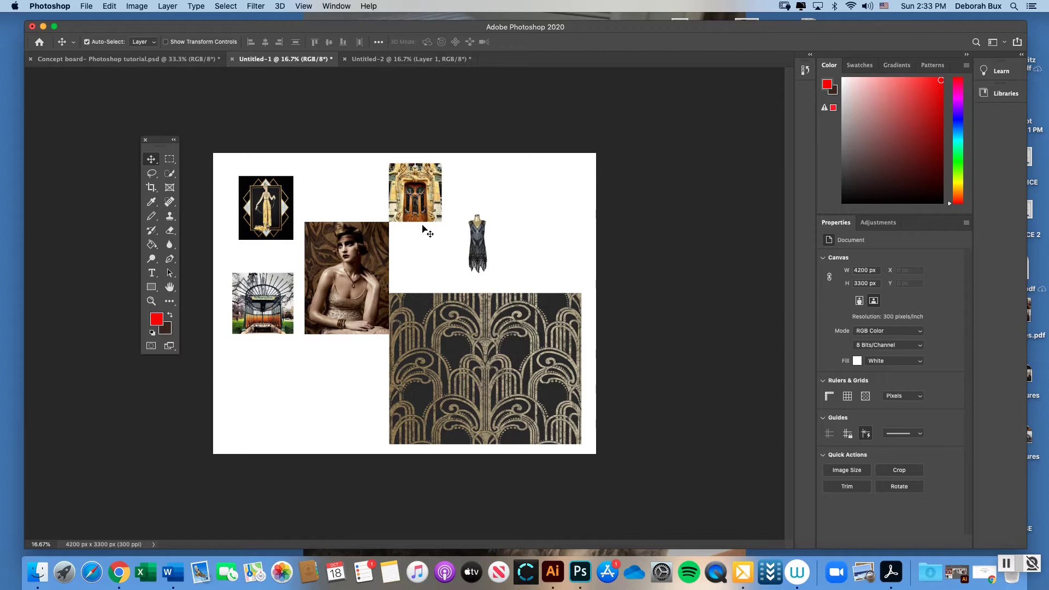
drag(680, 28, 654, 65)
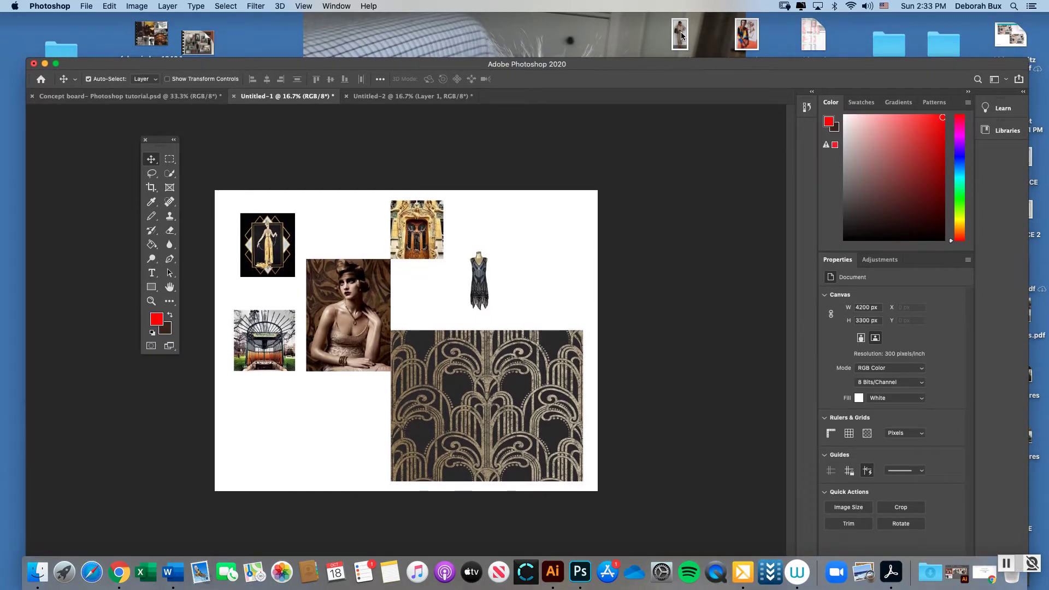
drag(681, 36, 524, 256)
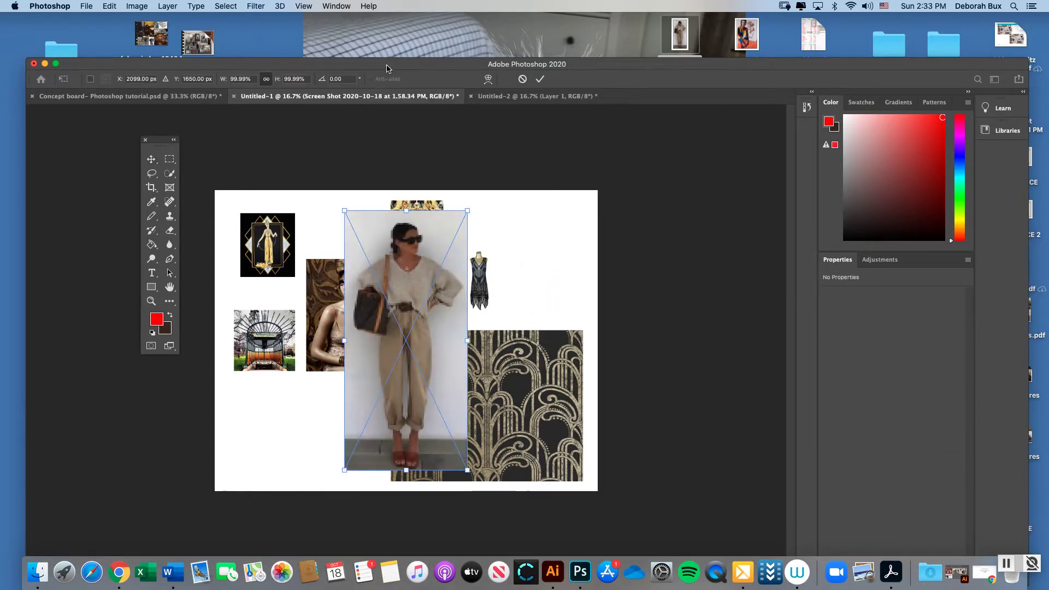
drag(385, 68, 394, 40)
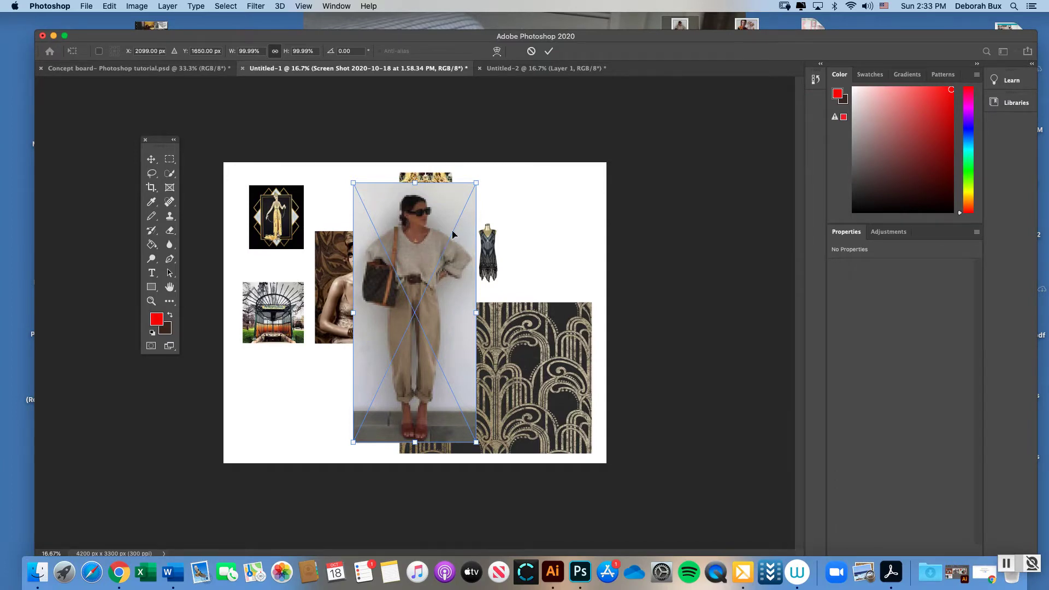
click(549, 52)
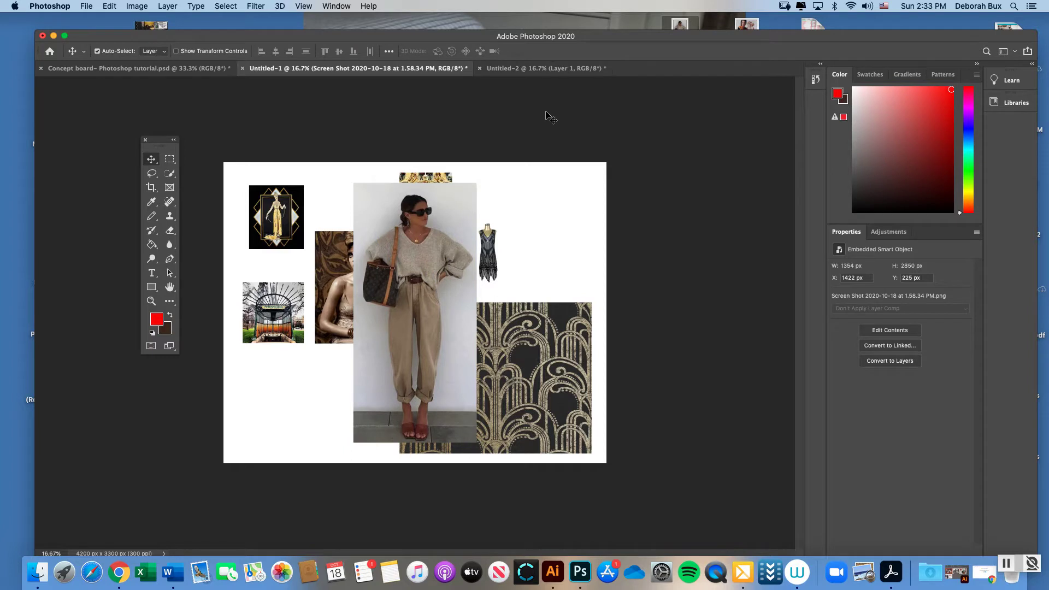
mouse_move(444, 255)
mouse_down()
mouse_move(565, 255)
mouse_move(429, 258)
mouse_move(429, 244)
mouse_up()
Show the Layers panel again, shift it towards the canvas edge, and rename the placed photo's layer as "girl w khaki outfit"
click(336, 6)
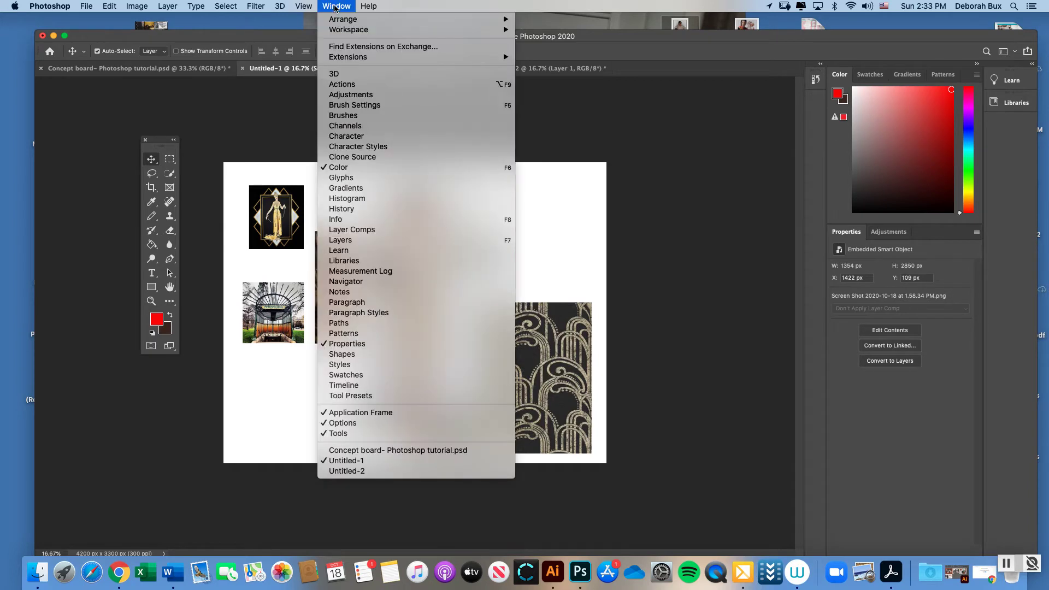
click(358, 241)
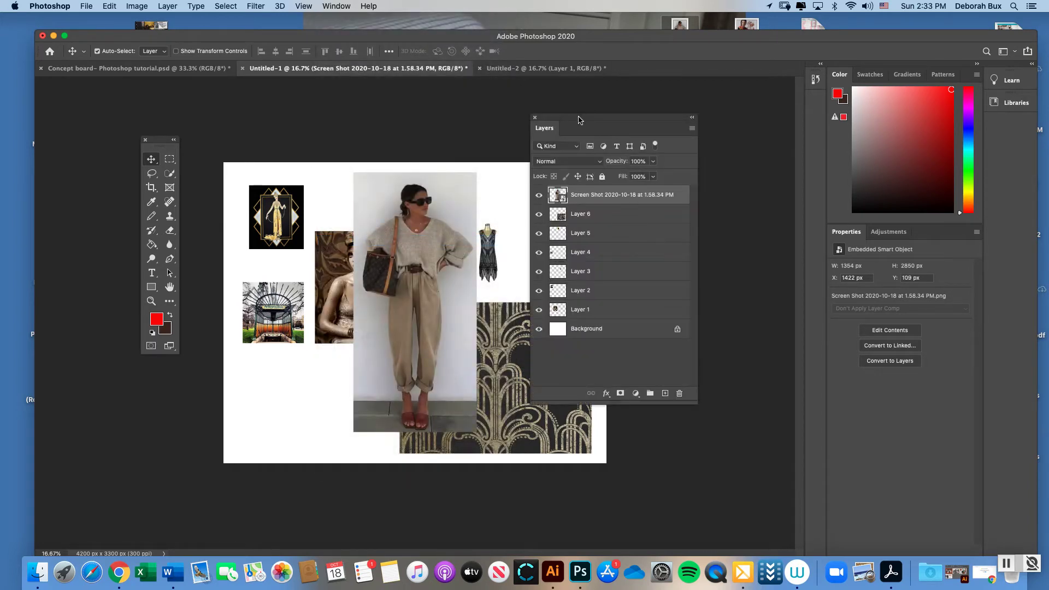
drag(611, 121, 676, 135)
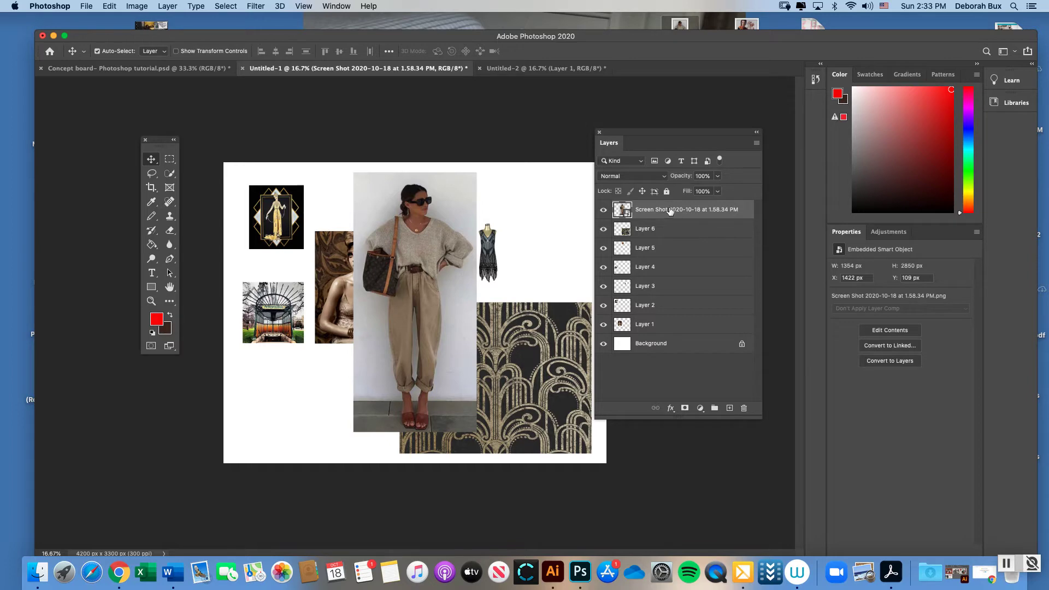
right_click(701, 214)
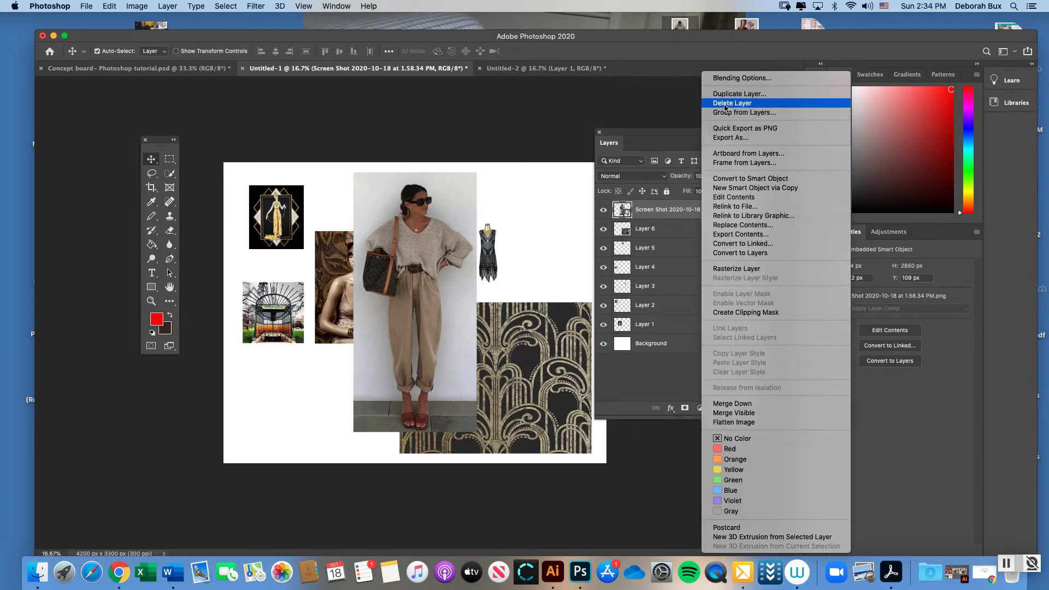
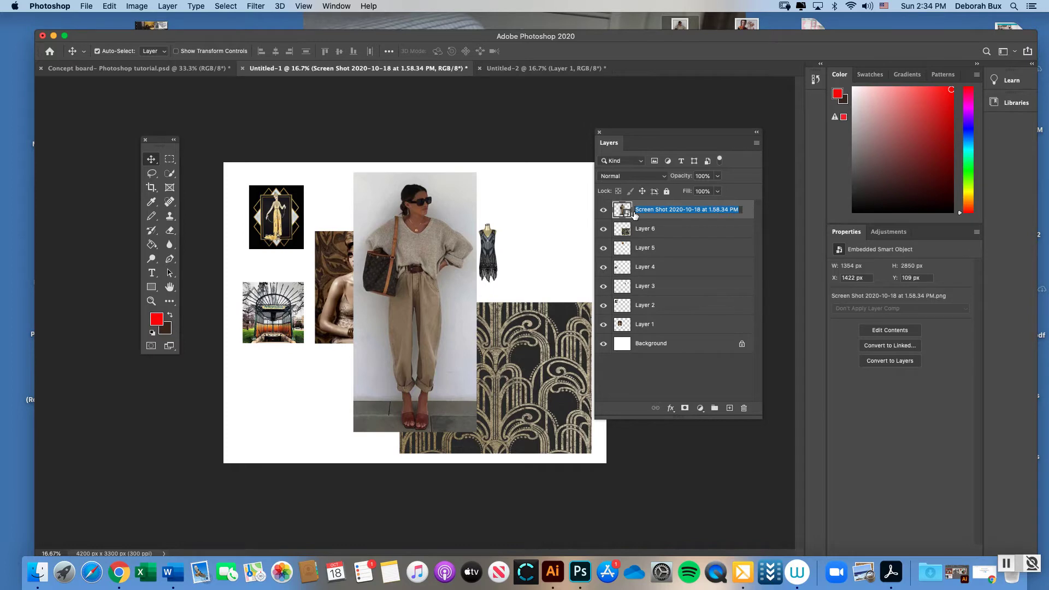
text(girl w khaki outfit)
Rename Layer 6 as "print" and move the Layers panel clear of the canvas
click(668, 232)
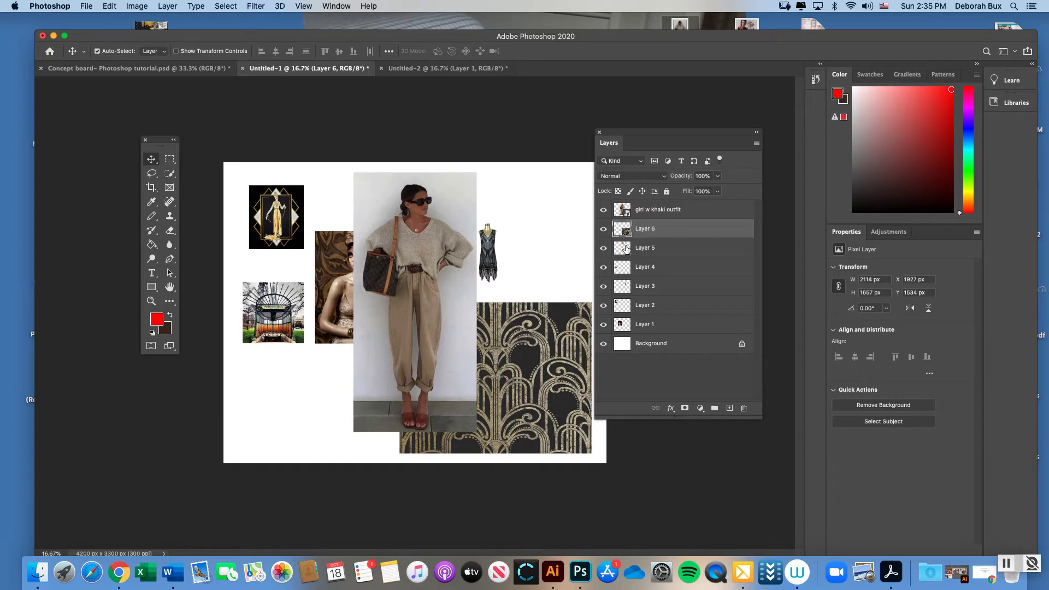
double_click(652, 230)
text(a)
click(666, 248)
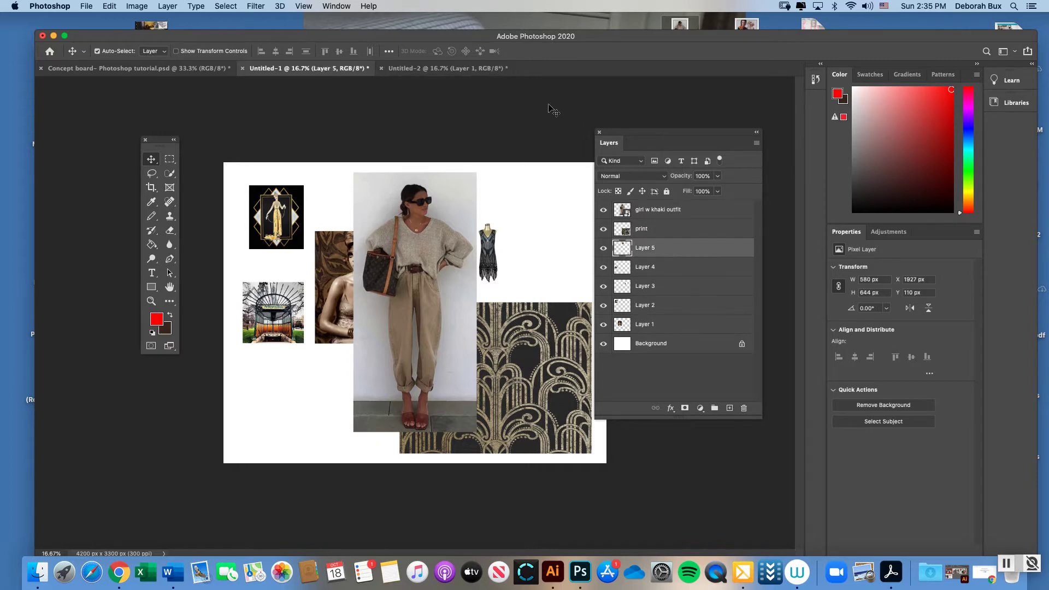
drag(640, 137, 666, 129)
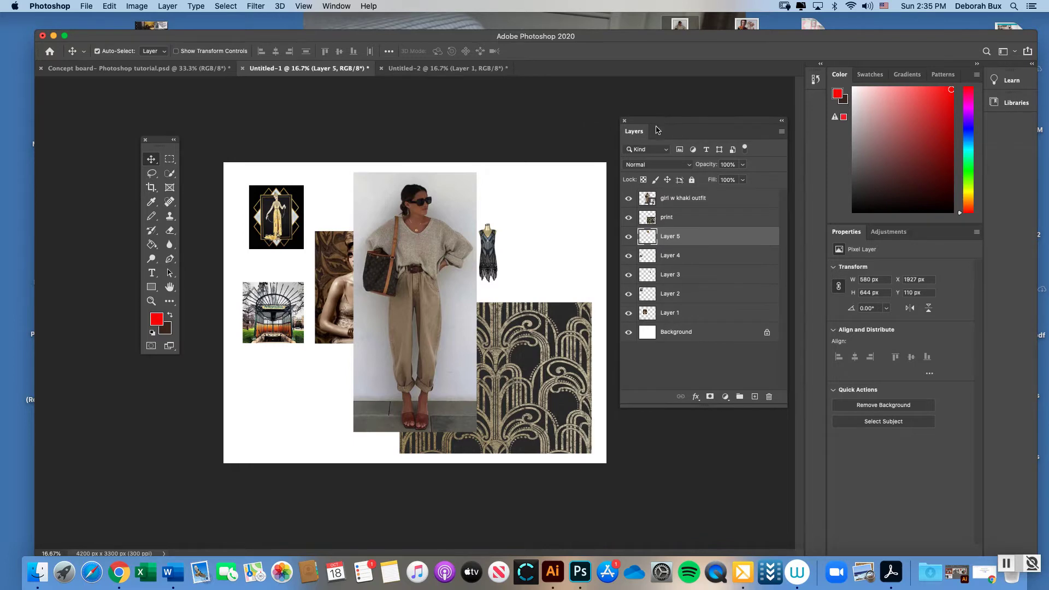
Look through the layer stack of the finished "Concept board- Photoshop tutorial.psd" document and return to Untitled-1
click(218, 69)
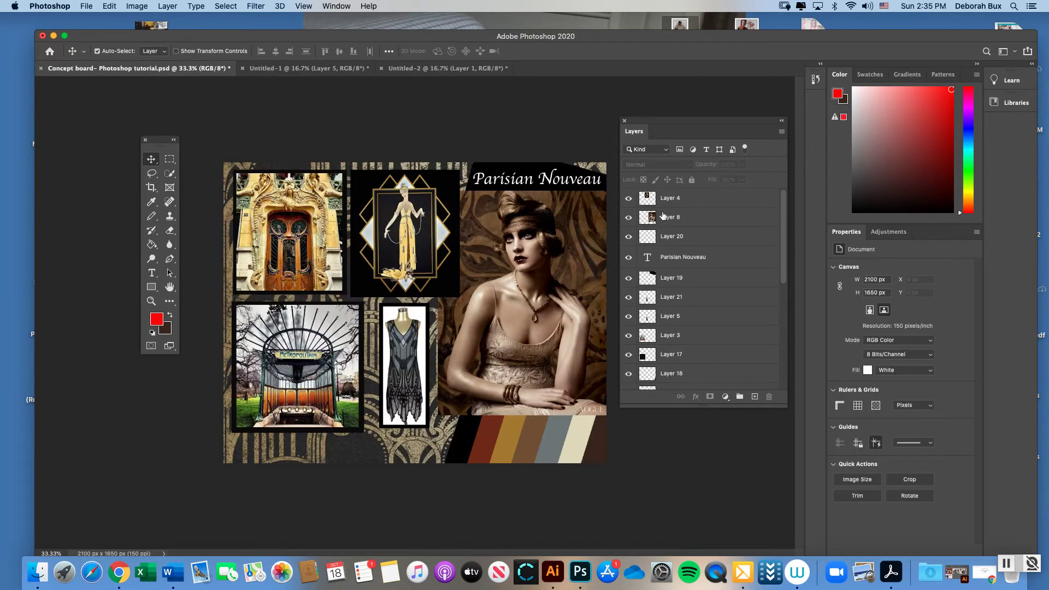
scroll(785, 223, down, 3)
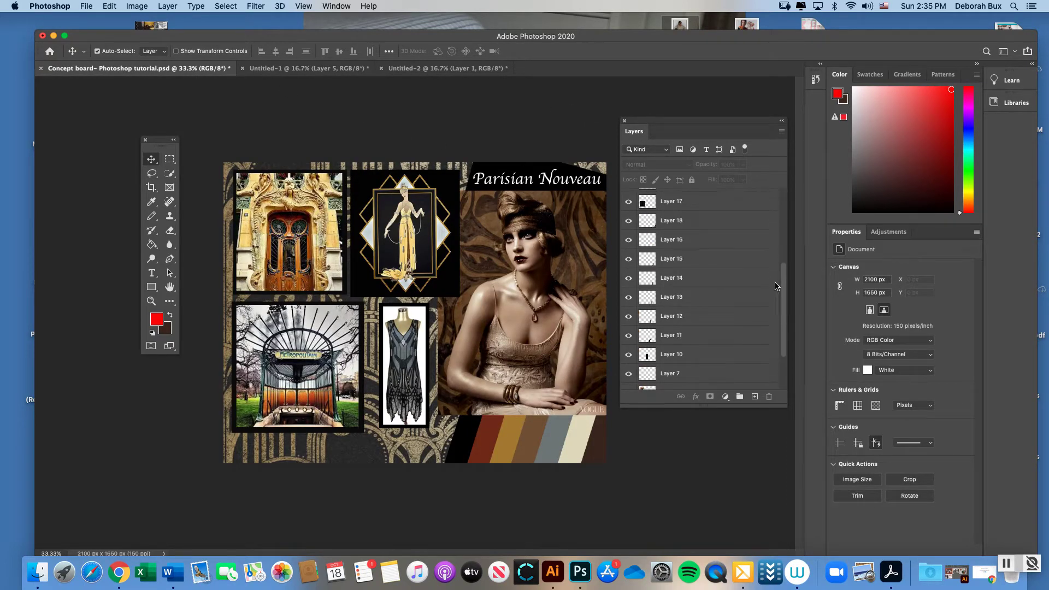
scroll(785, 222, up, 3)
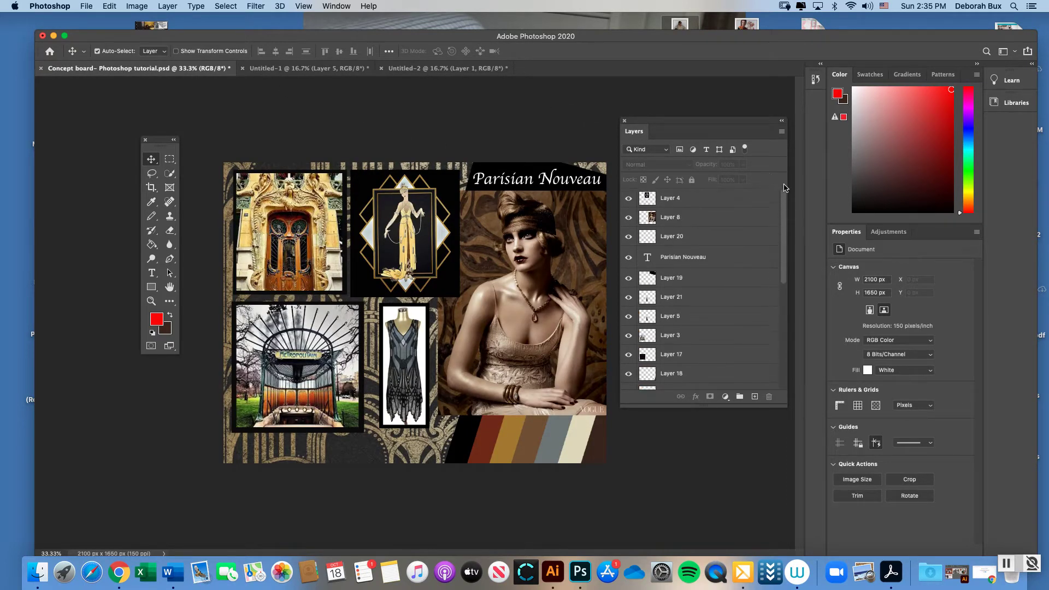
click(327, 70)
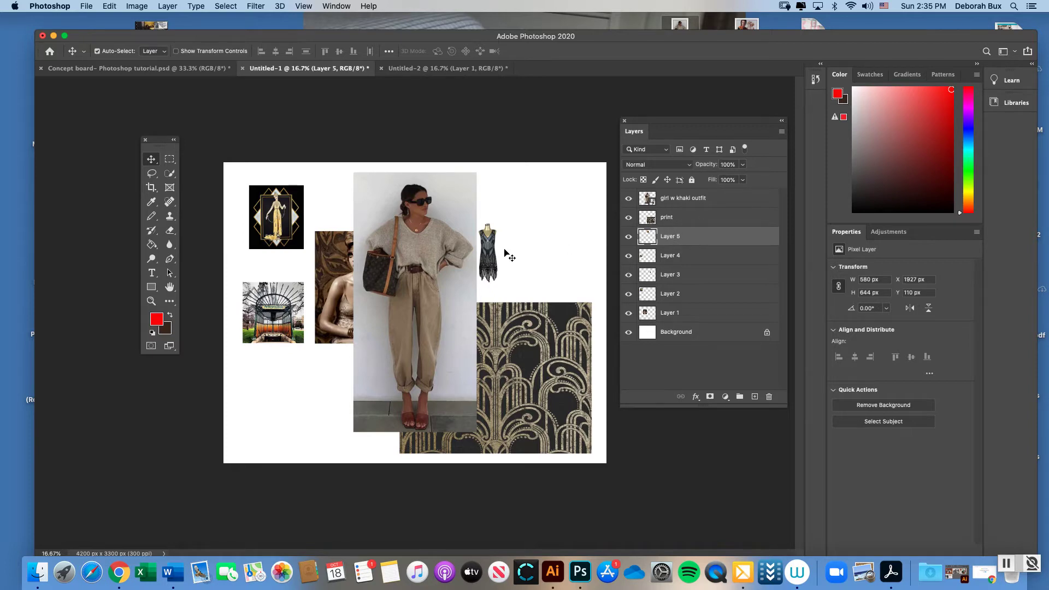
Delete the "girl w khaki outfit" layer from Untitled-1
click(467, 241)
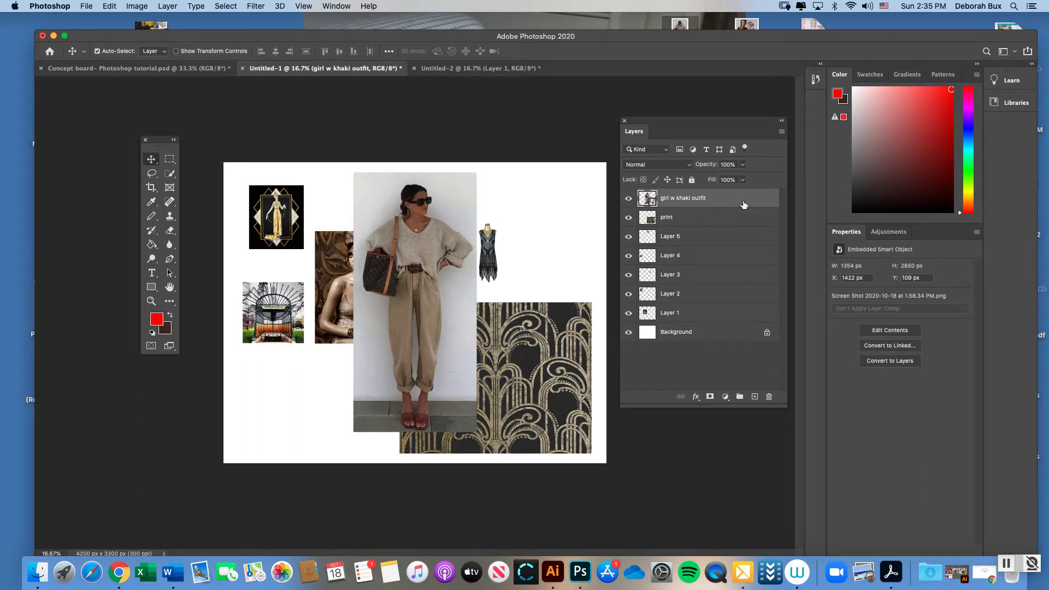
drag(759, 202, 771, 394)
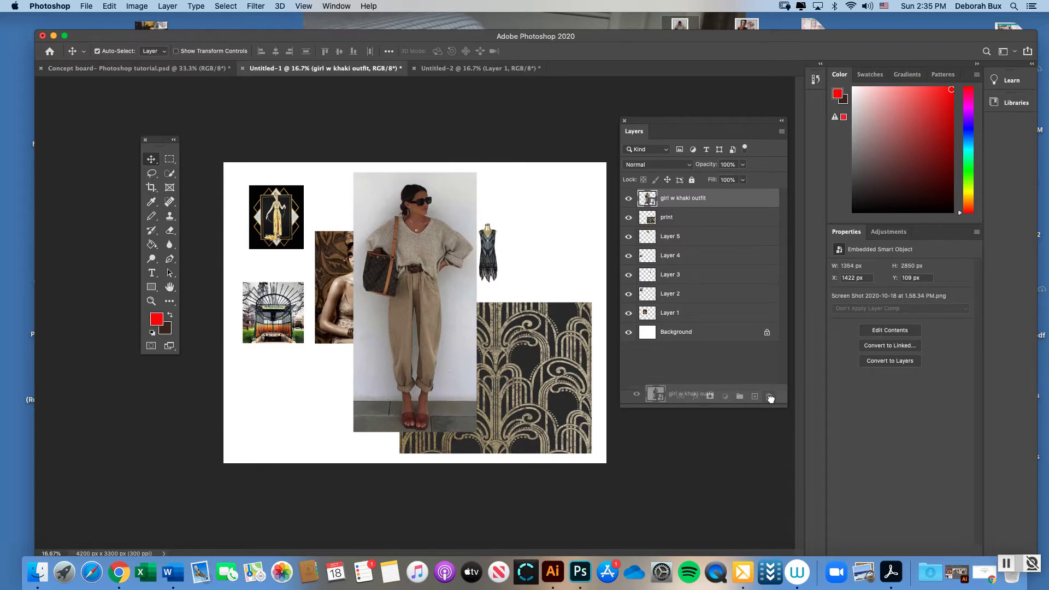
drag(770, 398, 770, 398)
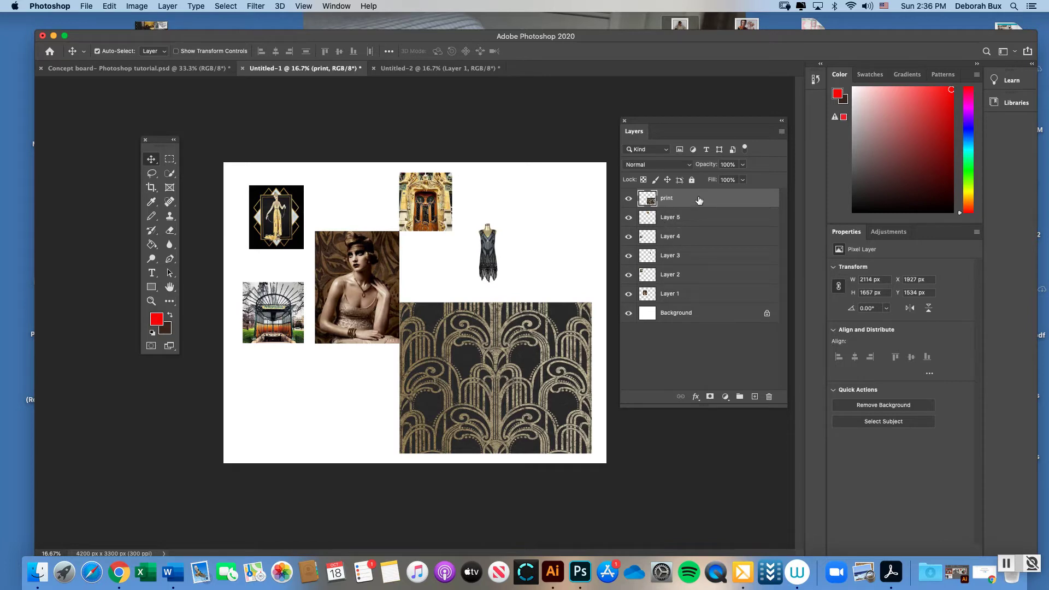
Move the ornate door image on Layer 5 to about X 2100 px, Y 164 px, and bring the toolbox nearer the canvas
click(697, 216)
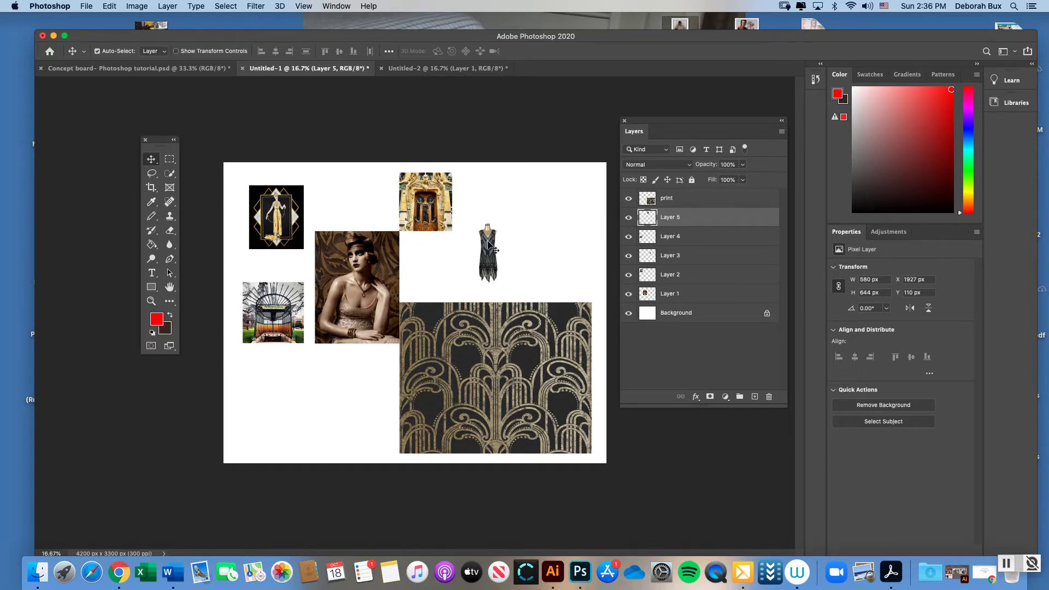
drag(435, 205, 447, 200)
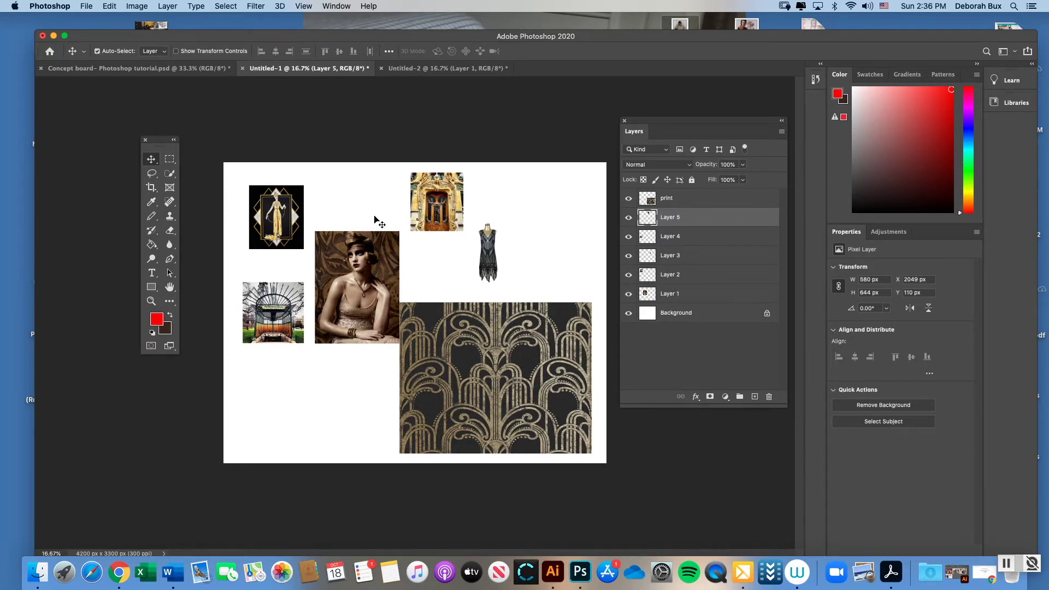
drag(161, 144, 181, 123)
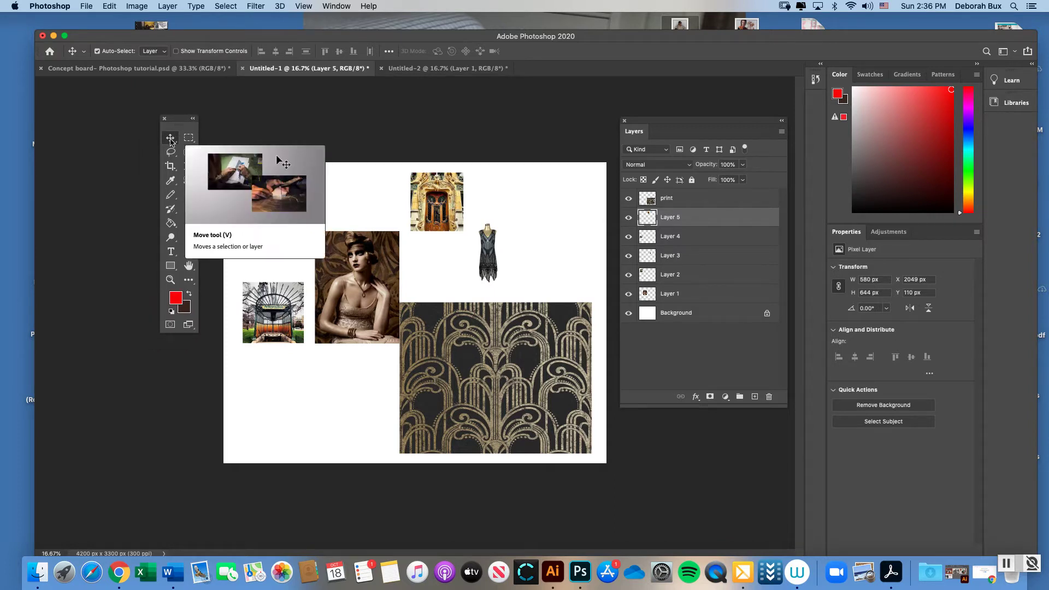
drag(434, 200, 464, 211)
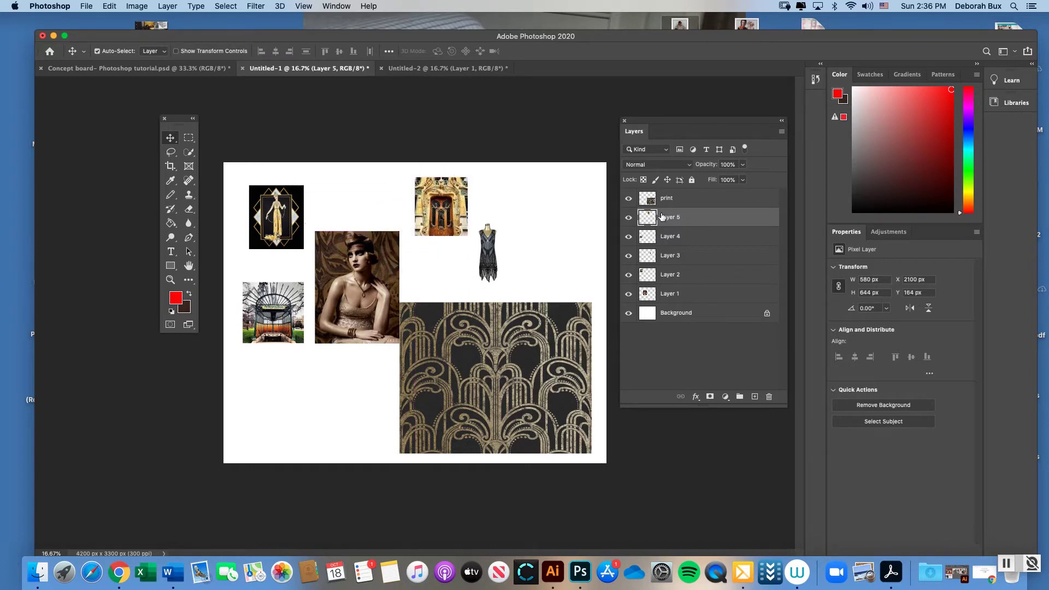
Check which layers hold the woman's portrait, the framed gold figure and the metro entrance by selecting them
click(356, 267)
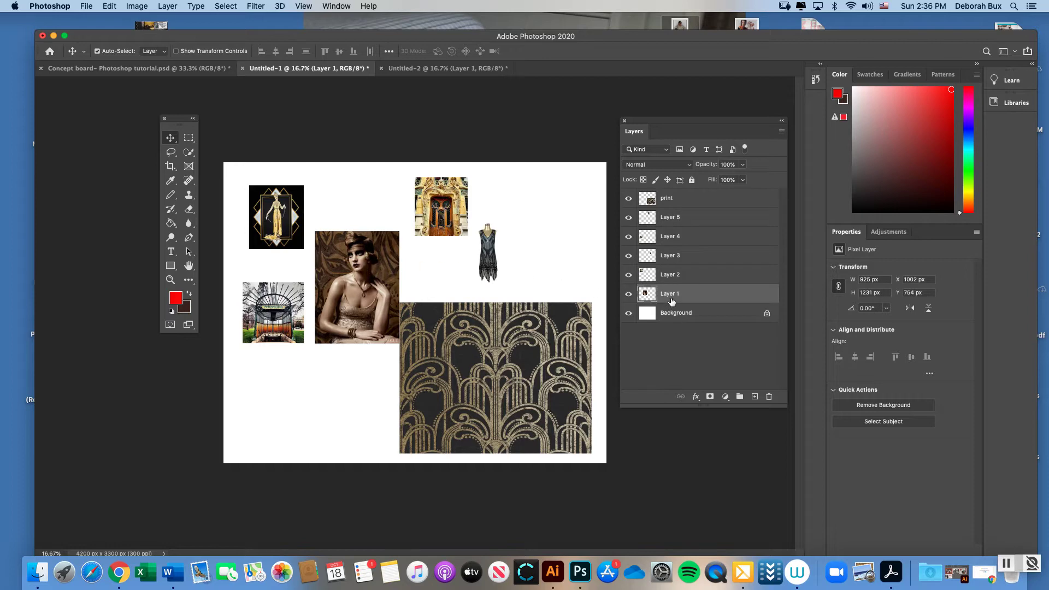
click(668, 273)
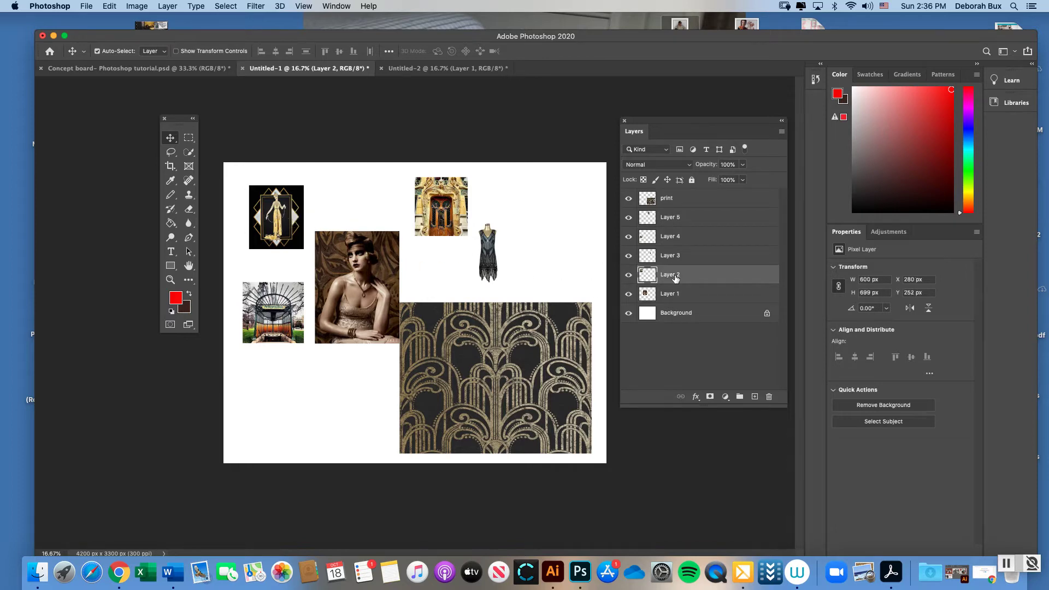
click(284, 309)
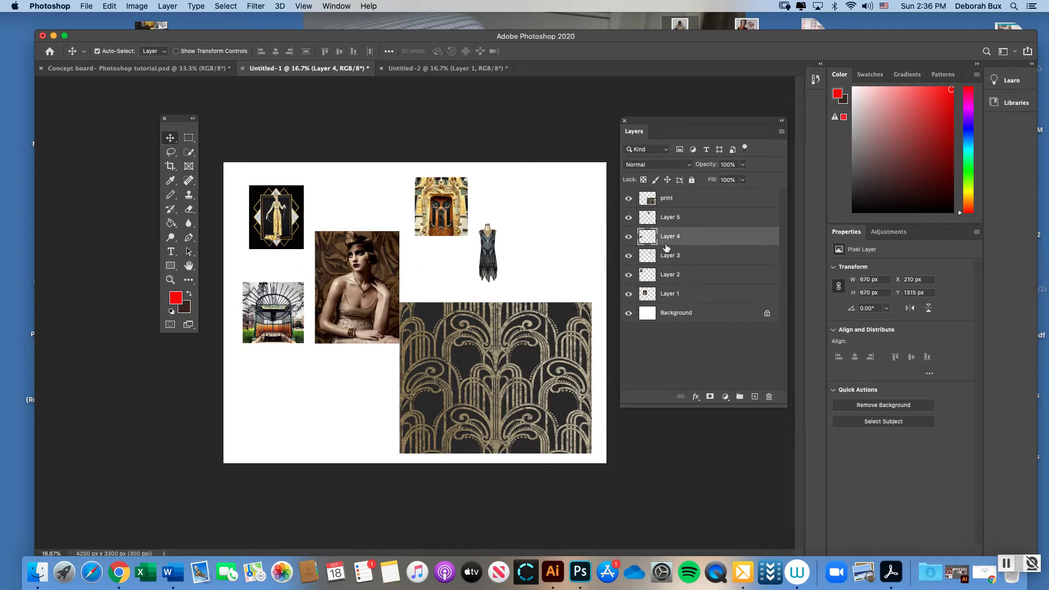
Move the art deco pattern on the print layer slightly right to about X 1963 px, and nudge the toolbox
drag(454, 331, 479, 328)
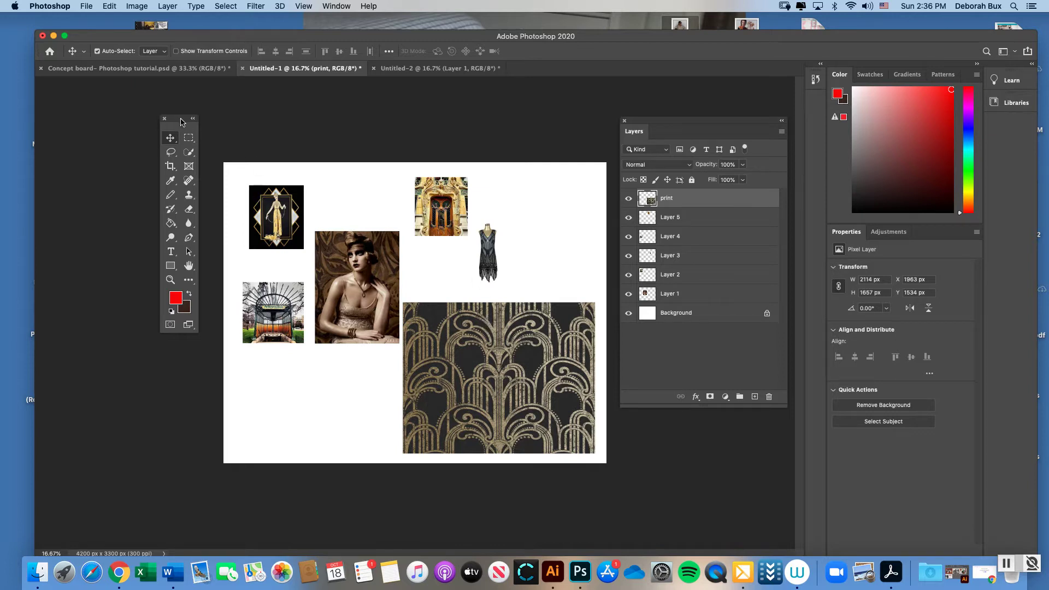
drag(181, 122, 179, 128)
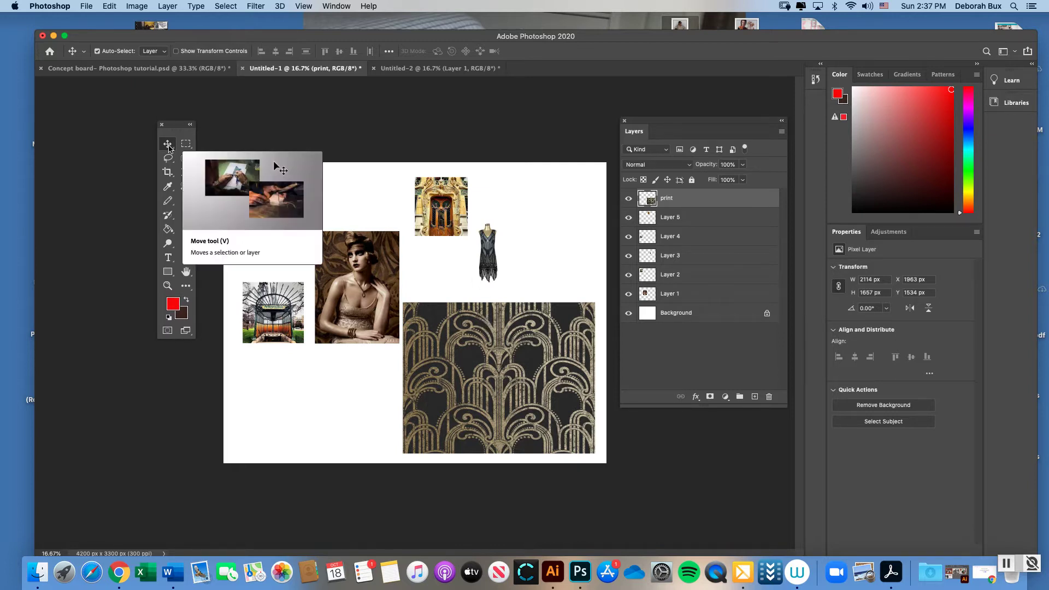
Move the woman's portrait on Layer 1 up to about X 1038 px, Y 336 px
drag(348, 265, 381, 230)
key(super+z)
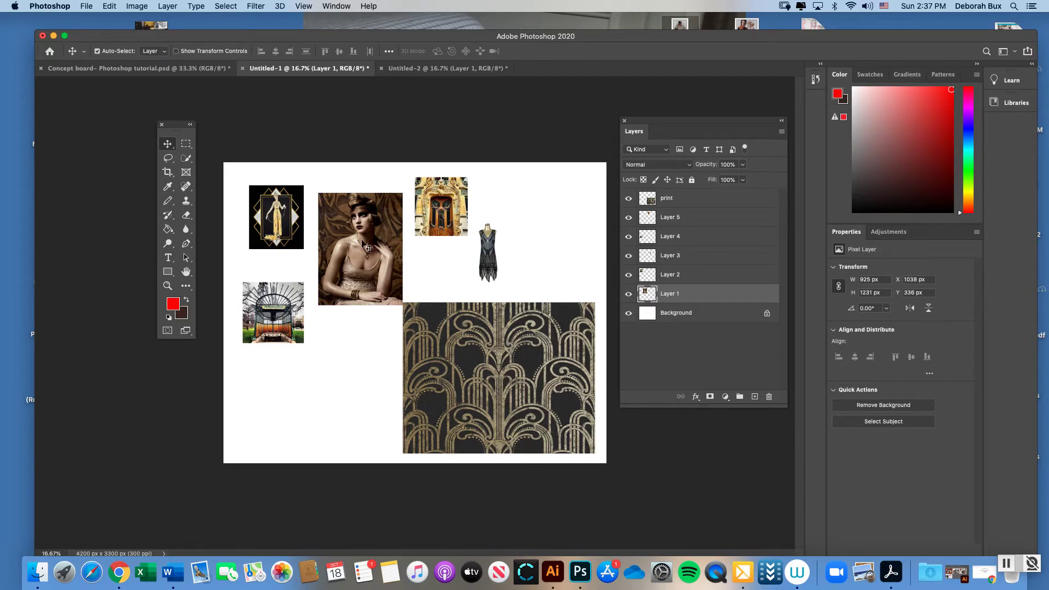
Scale the art deco pattern on the print layer proportionally to about 225.62%, extending it past the canvas's upper-left corner, and apply it
click(445, 319)
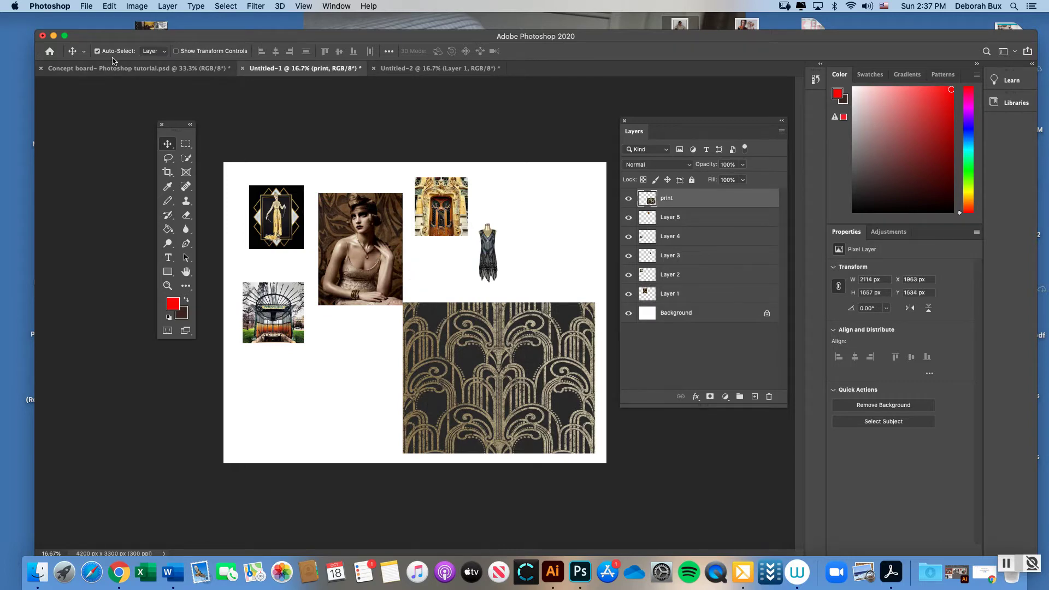
click(132, 6)
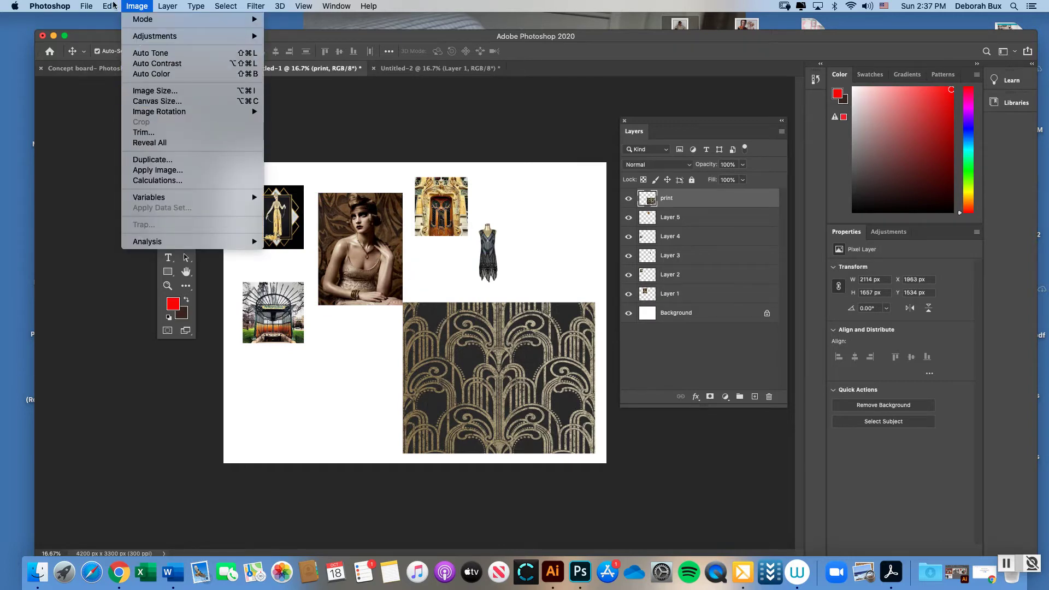
mouse_move(112, 6)
mouse_move(180, 261)
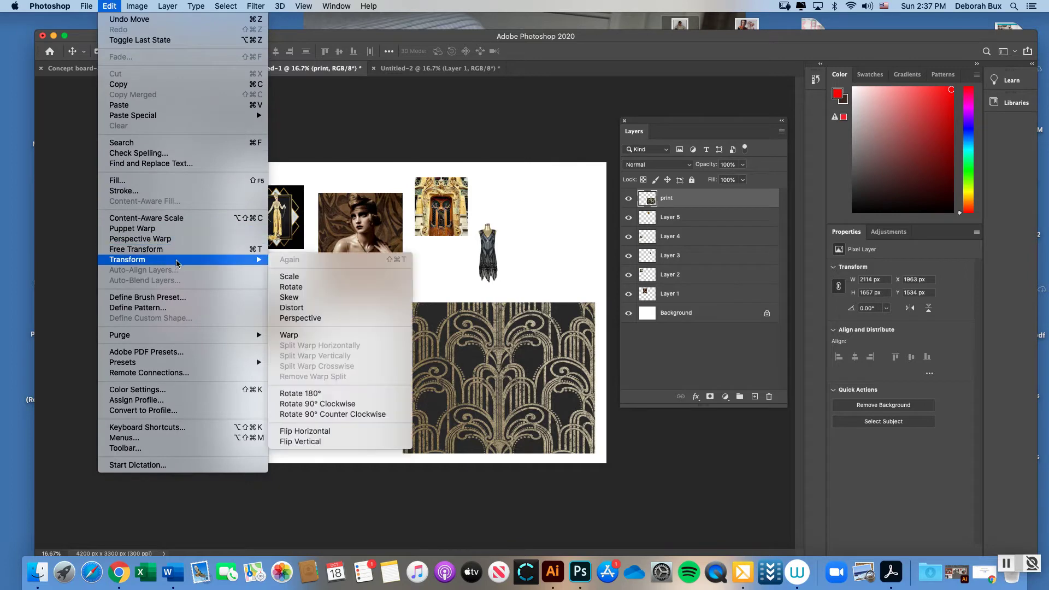
click(290, 277)
drag(403, 302, 160, 112)
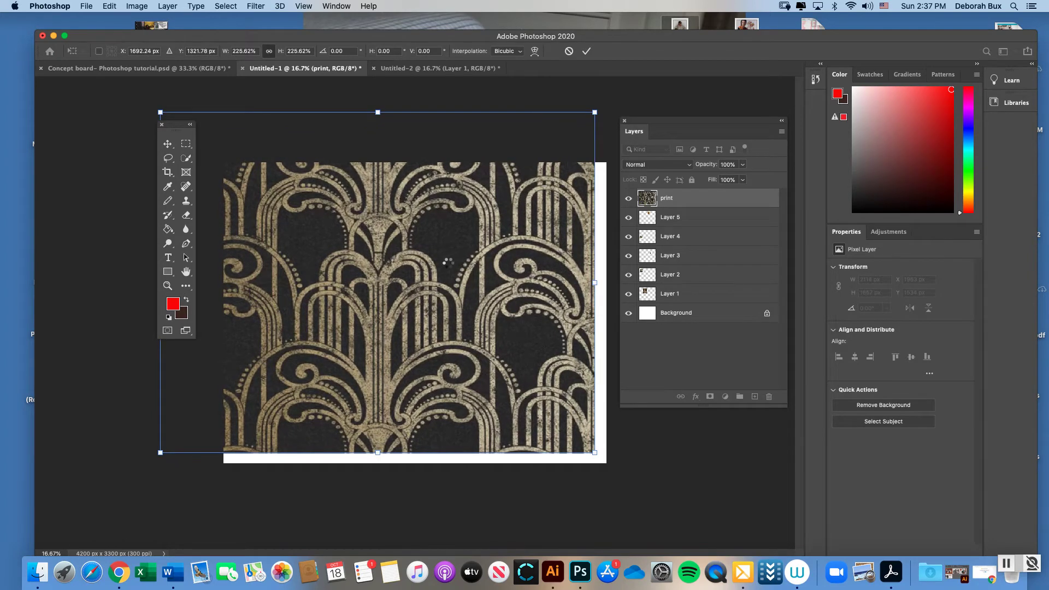
key(Return)
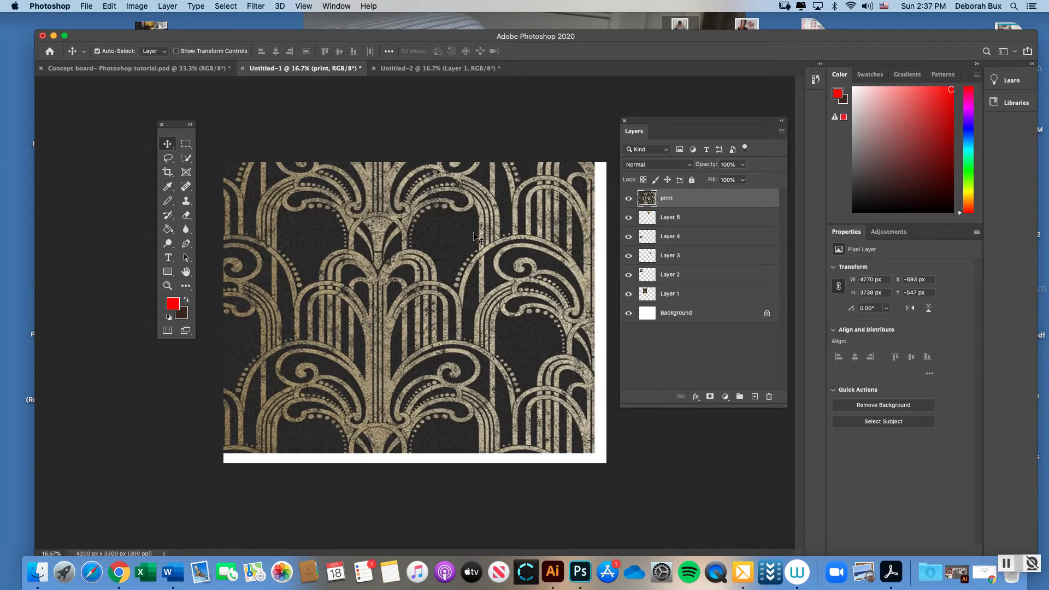
Reposition the enlarged print pattern to about X -570 px, Y -355 px, and shift the toolbox away from the canvas
drag(470, 236, 492, 251)
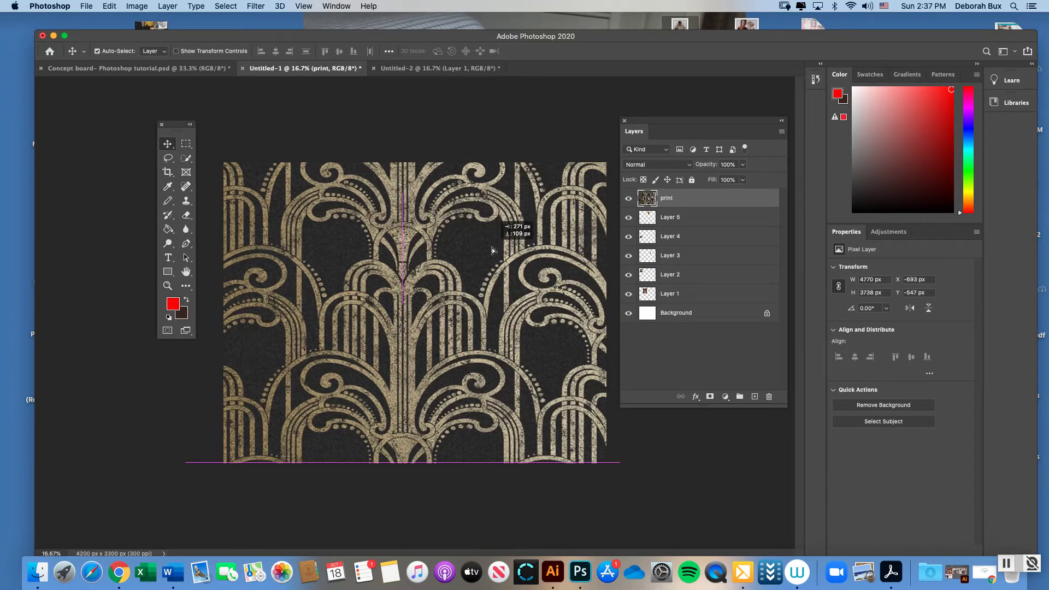
drag(492, 251, 429, 239)
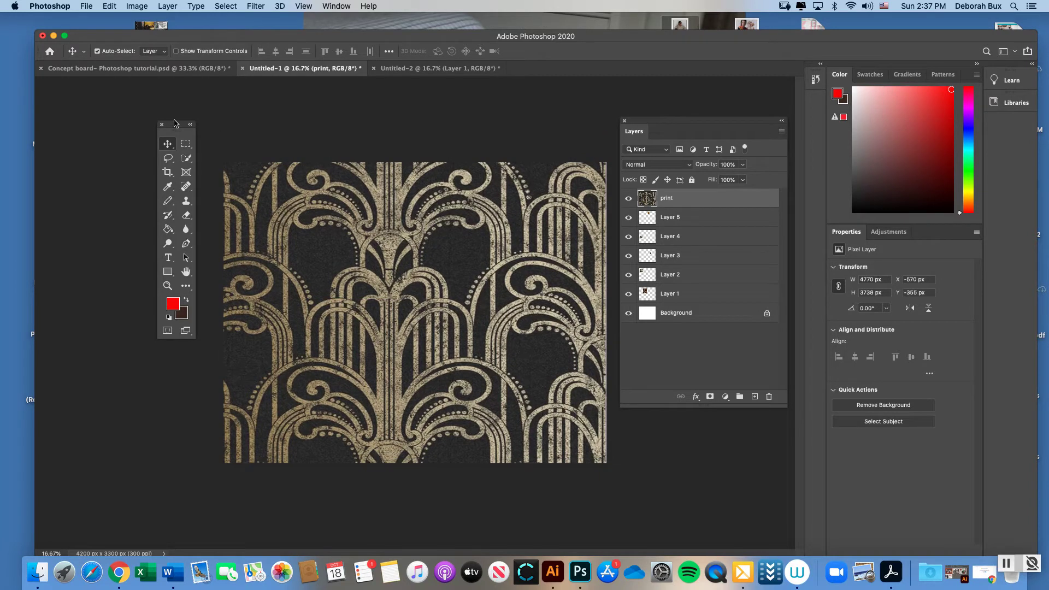
drag(180, 129, 170, 143)
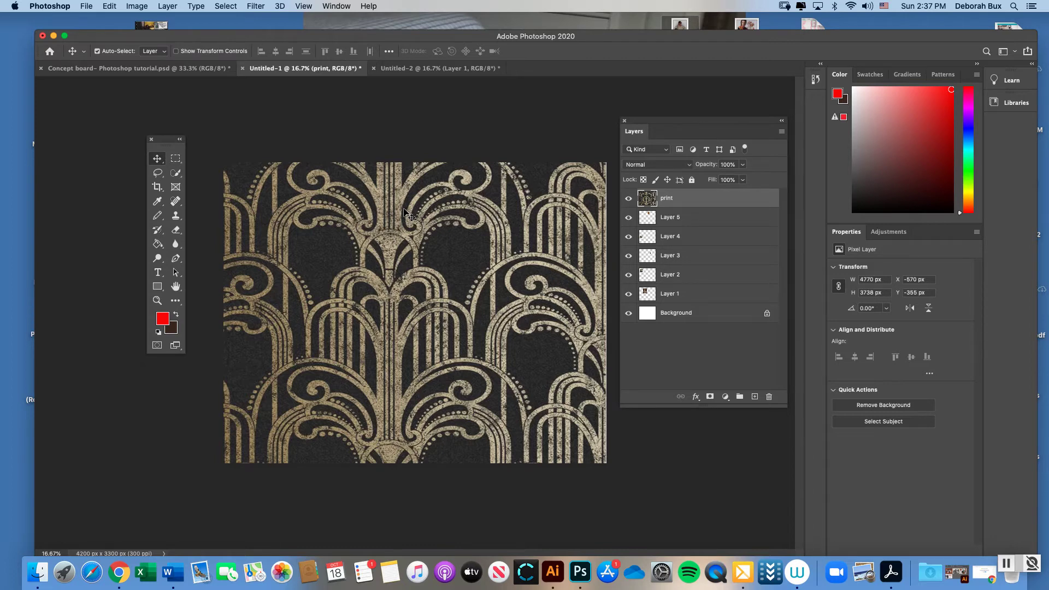
Scale the print layer down to about 42.49% so the other images are uncovered, with the toolbox moved clear of the transform box
click(110, 6)
click(382, 70)
click(110, 6)
mouse_move(256, 260)
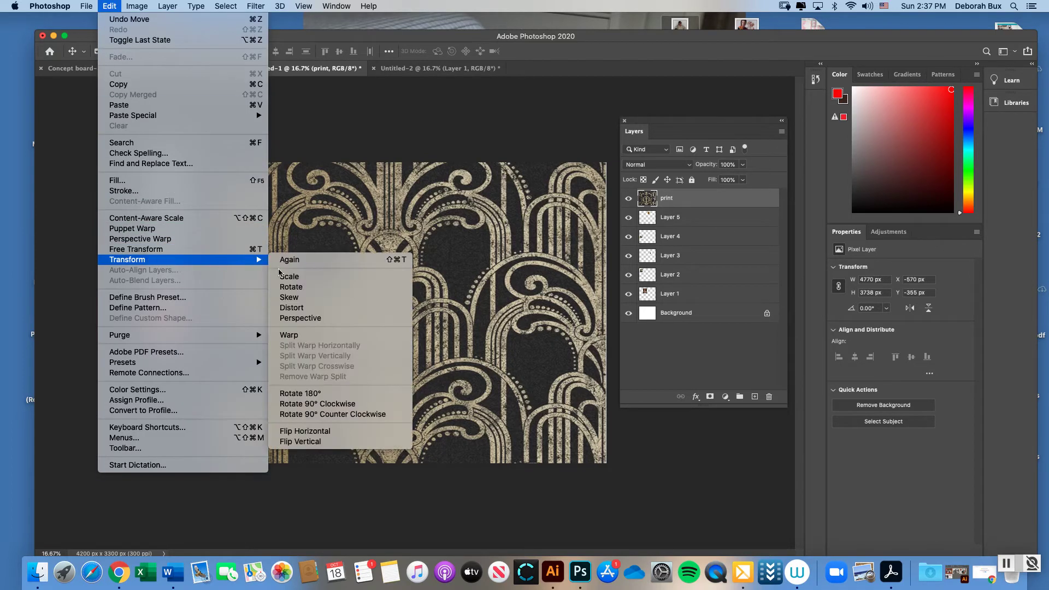
click(292, 277)
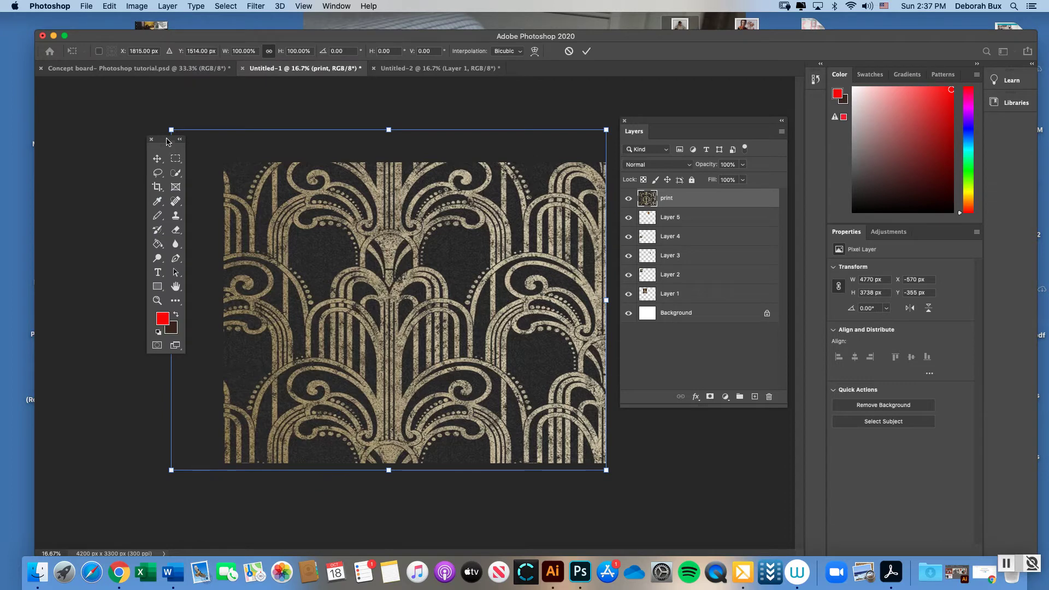
drag(167, 142, 131, 138)
key(super+minus)
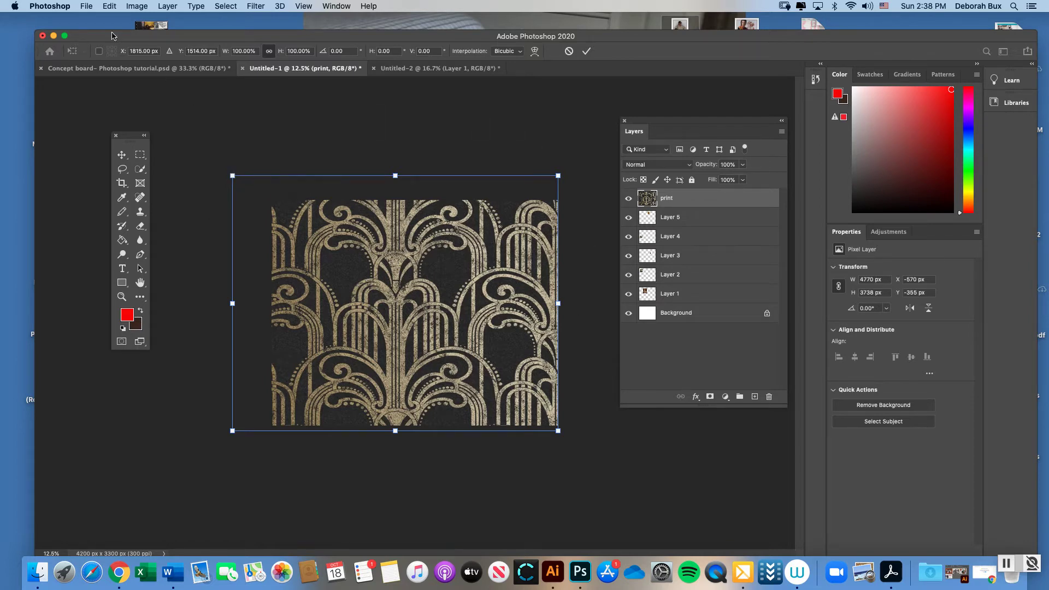
click(108, 7)
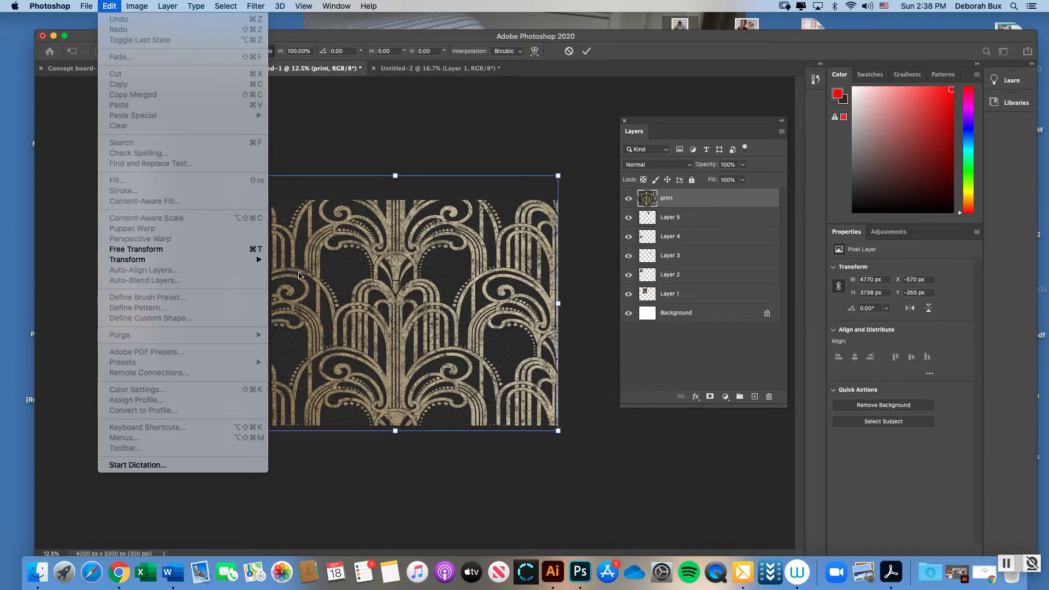
click(333, 127)
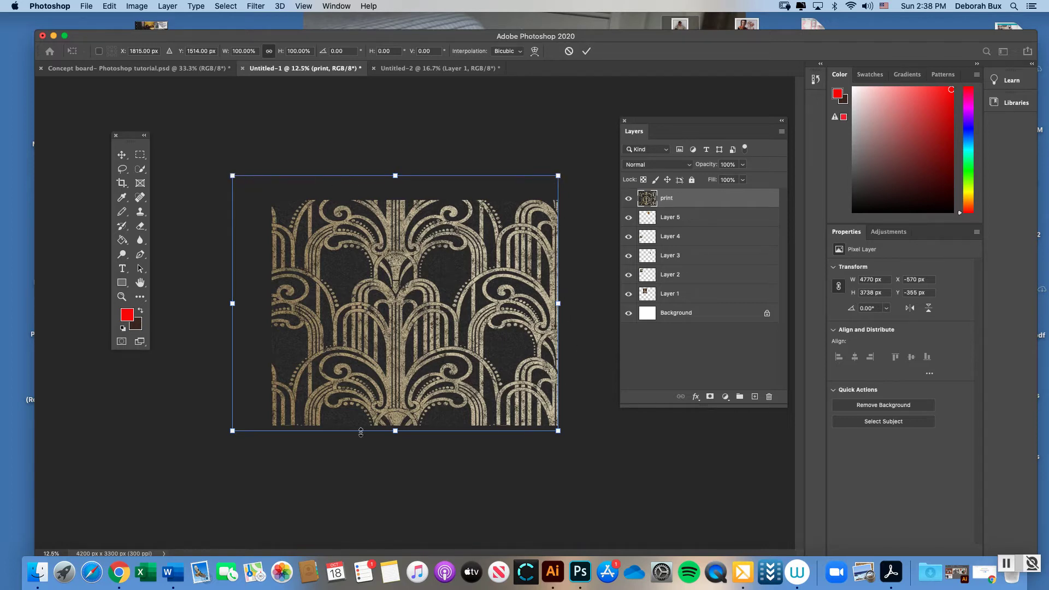
scroll(262, 181, up, 5)
key(super+minus)
key(super+minus)
key(super+minus)
key(super+minus)
key(super+minus)
key(super+minus)
drag(232, 175, 366, 327)
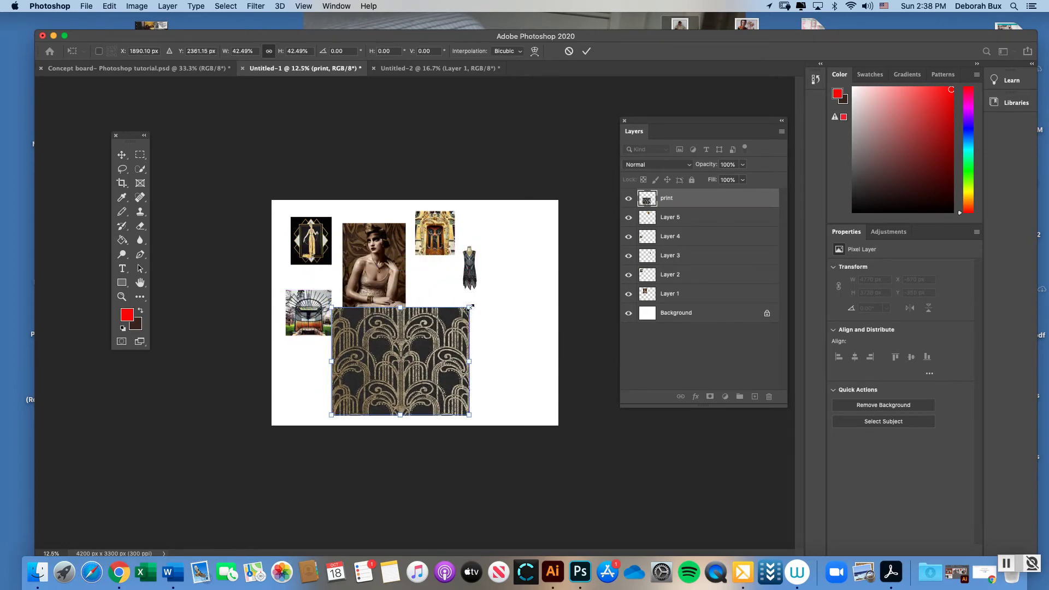
Enlarge the print proportionally to about 57.43% within the same transform, undo the uneven stretch tried on the way, and apply it
drag(470, 308, 486, 296)
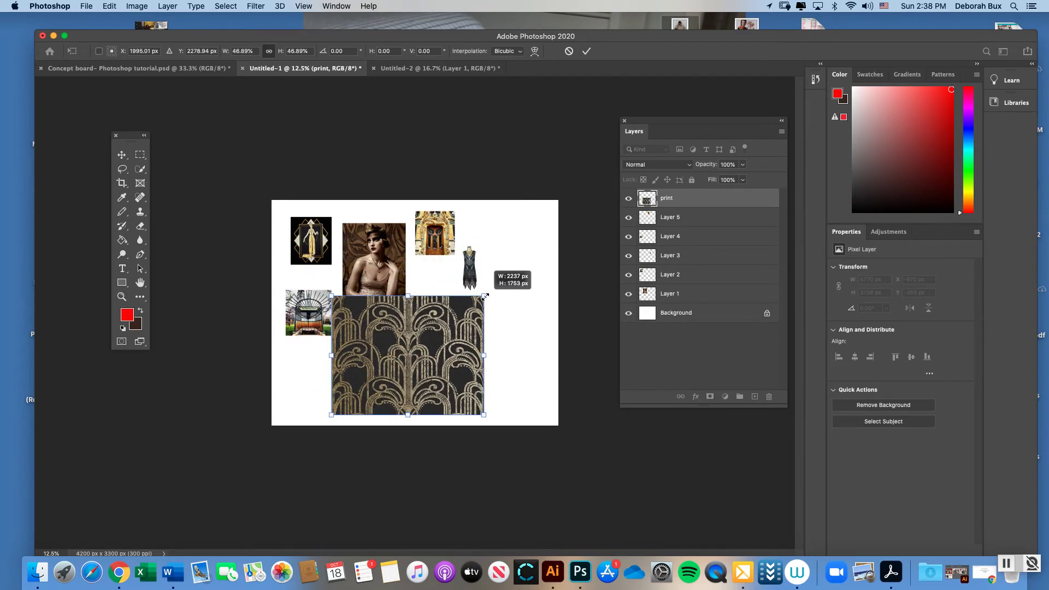
drag(485, 296, 485, 298)
key(super+equal)
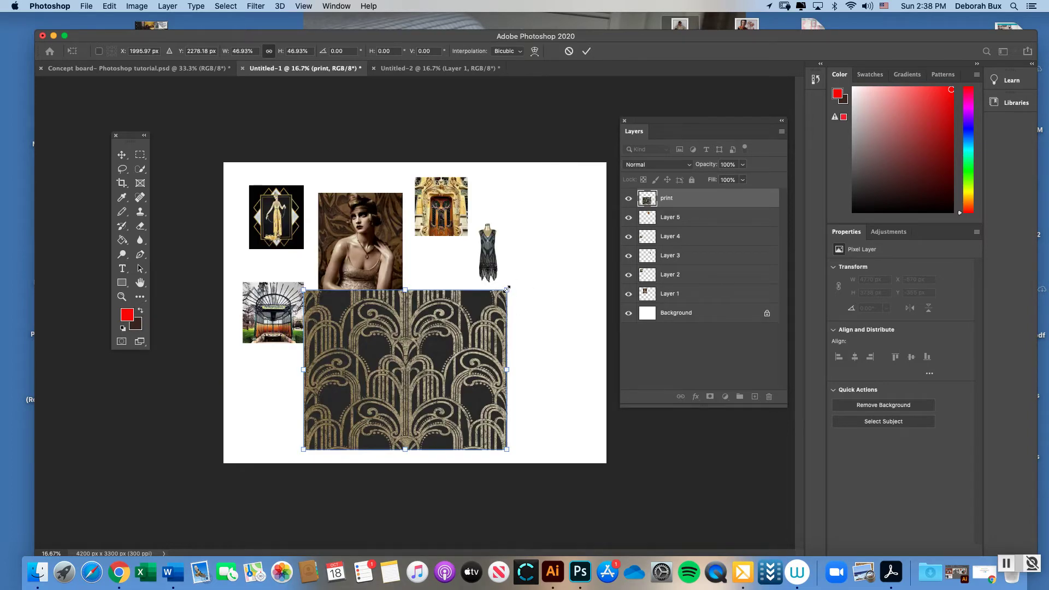
drag(507, 290, 543, 283)
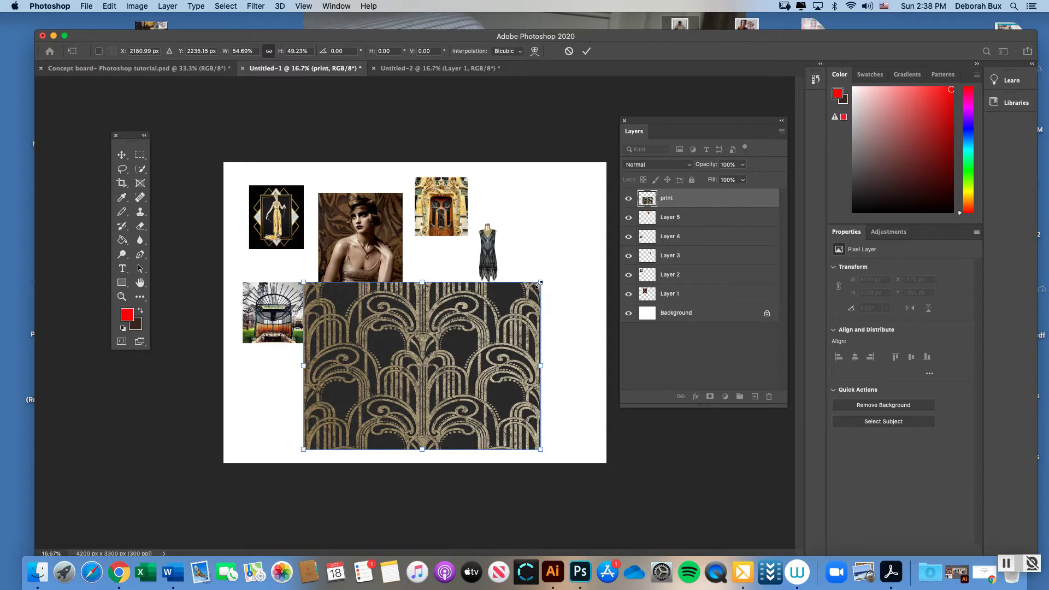
key(super+z)
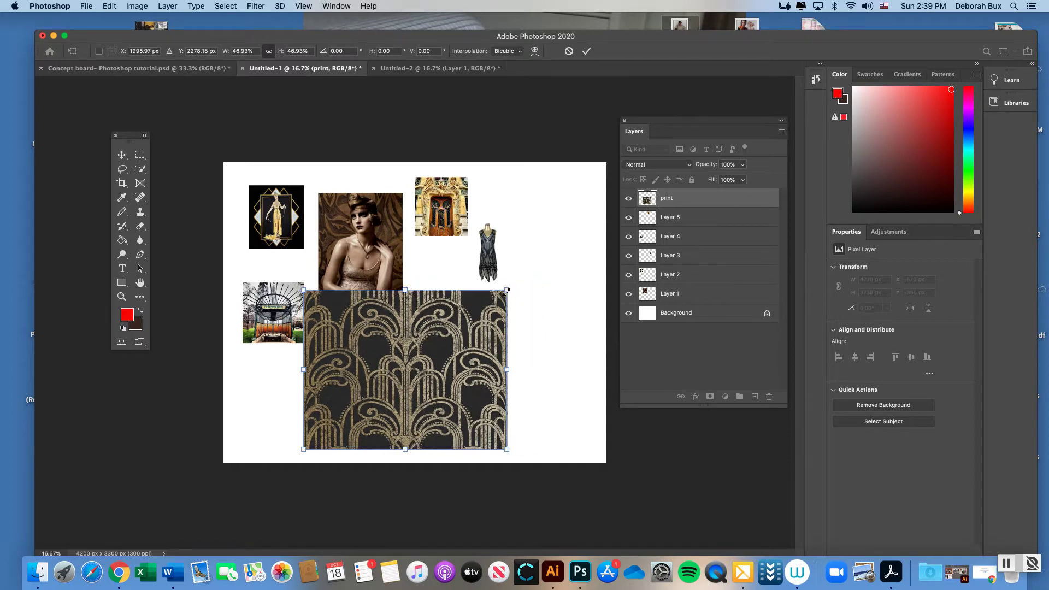
drag(508, 291, 555, 253)
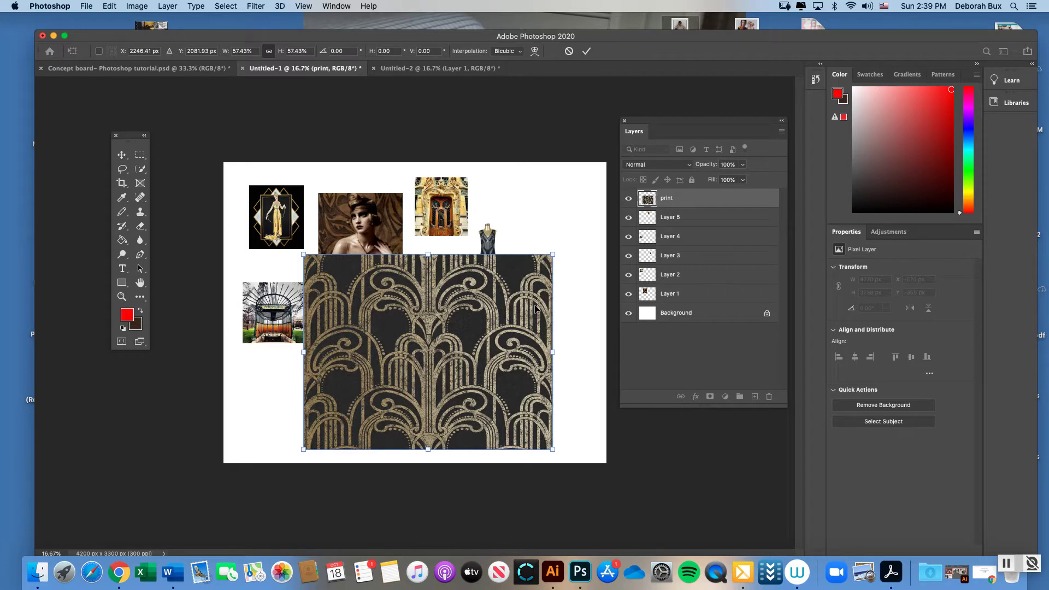
key(Return)
Move the beaded dress on Layer 3 to about X 2904 px, Y 302 px, and the print to about X 1461 px, Y 1154 px
drag(473, 313, 579, 296)
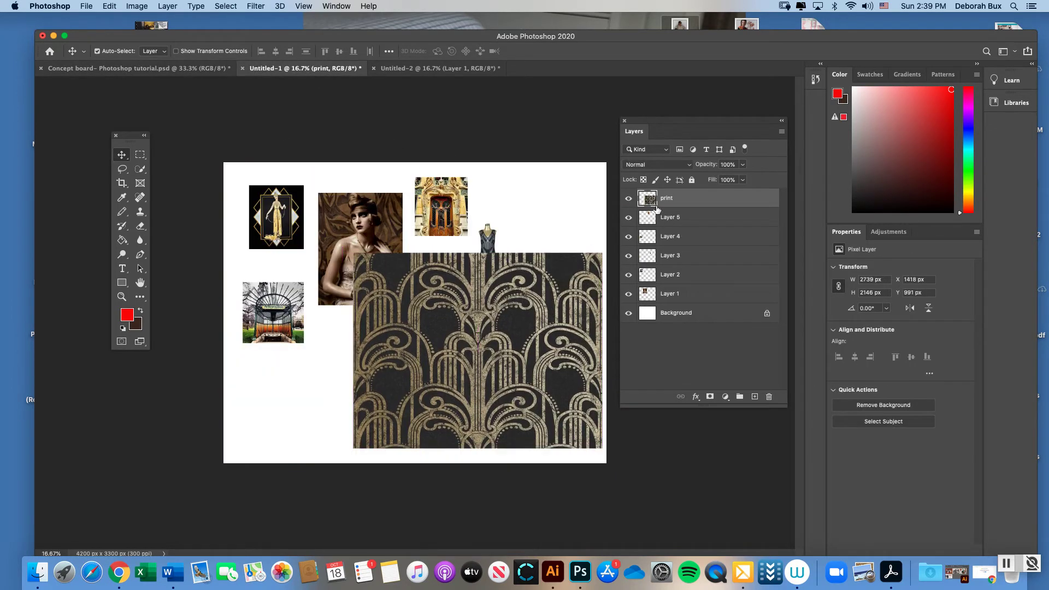
drag(495, 290, 488, 304)
drag(491, 243, 499, 212)
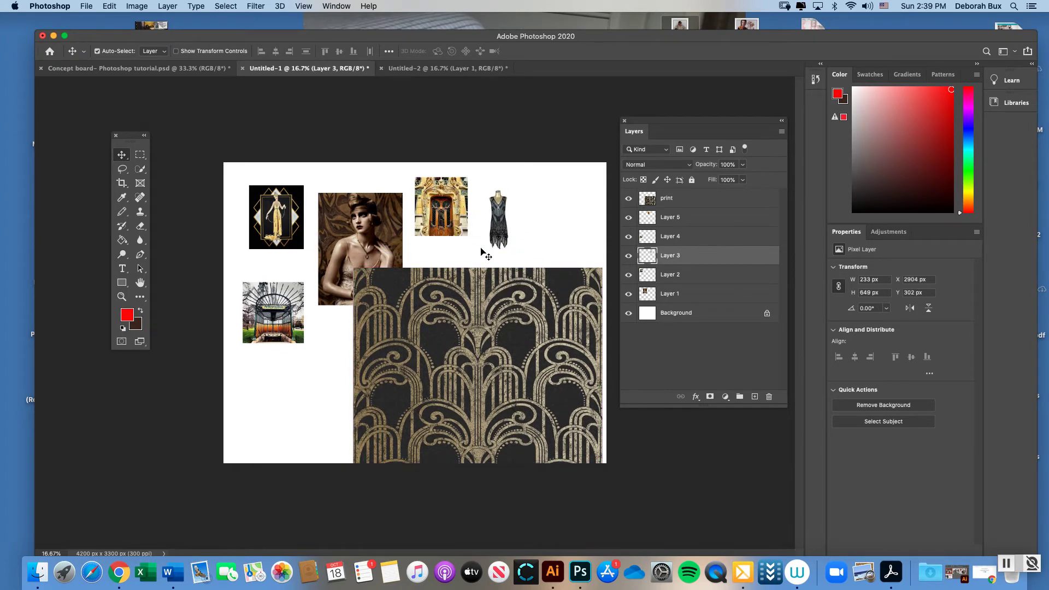
click(380, 243)
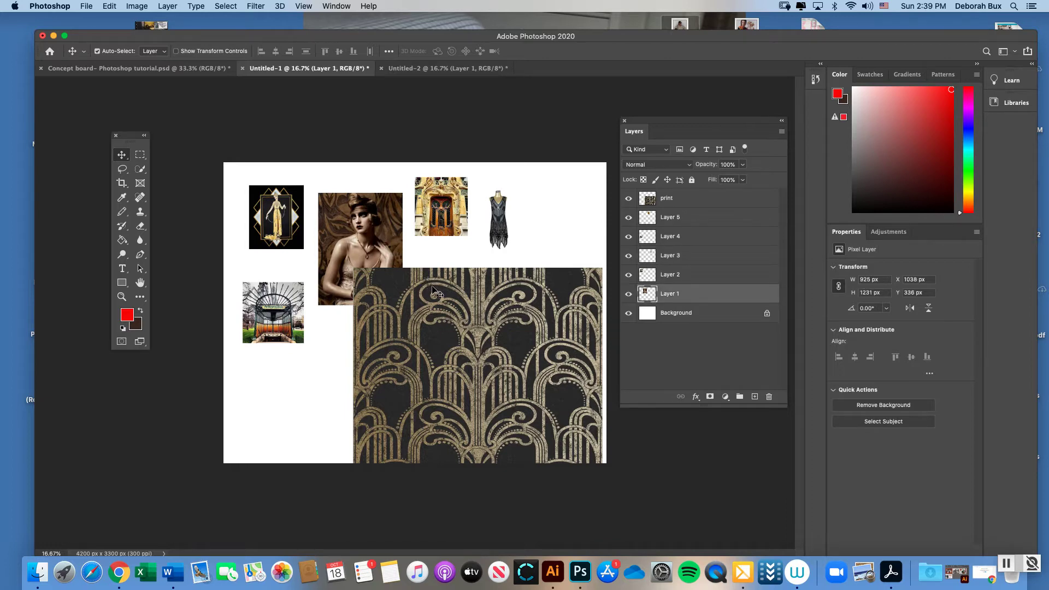
mouse_move(495, 293)
mouse_down()
mouse_move(474, 292)
mouse_move(498, 291)
mouse_up()
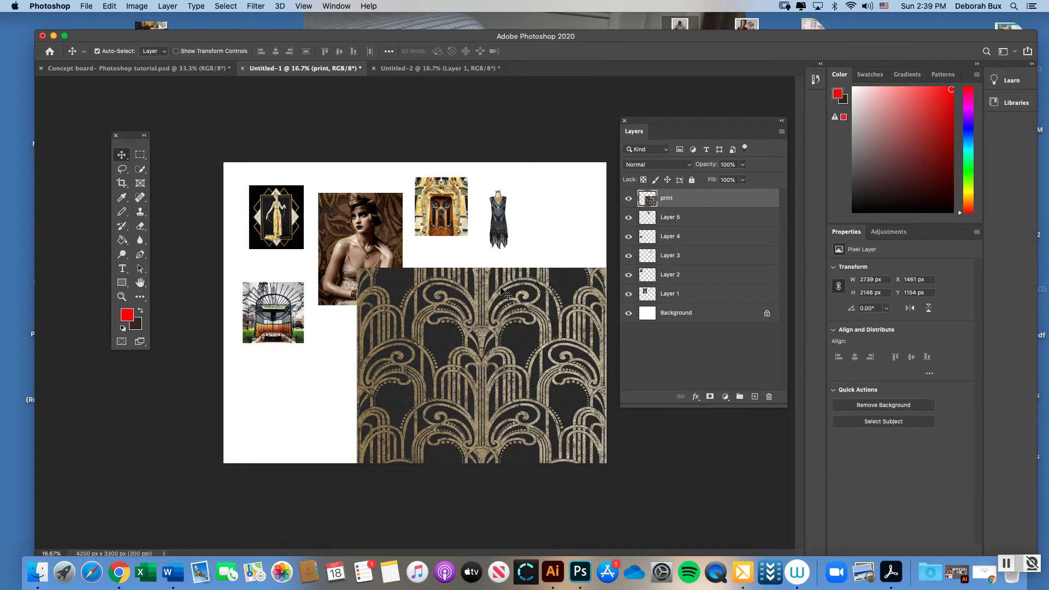
Scale the print layer to about 154.99% to fill the canvas, apply it, and nudge it to about X -35 px, Y -26 px
click(109, 6)
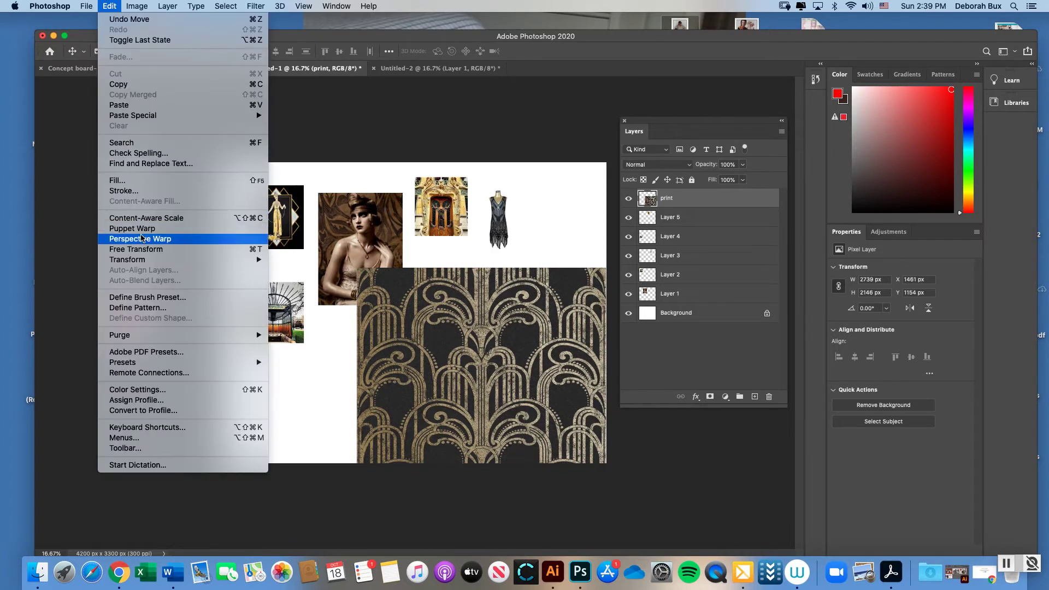
mouse_move(224, 260)
click(292, 276)
drag(357, 267, 208, 178)
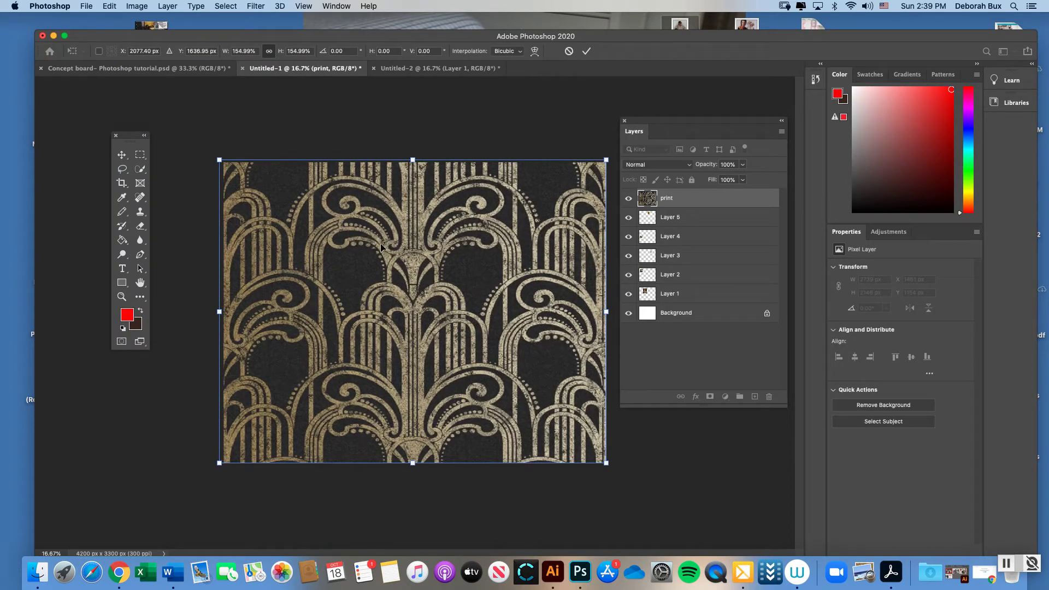
click(586, 51)
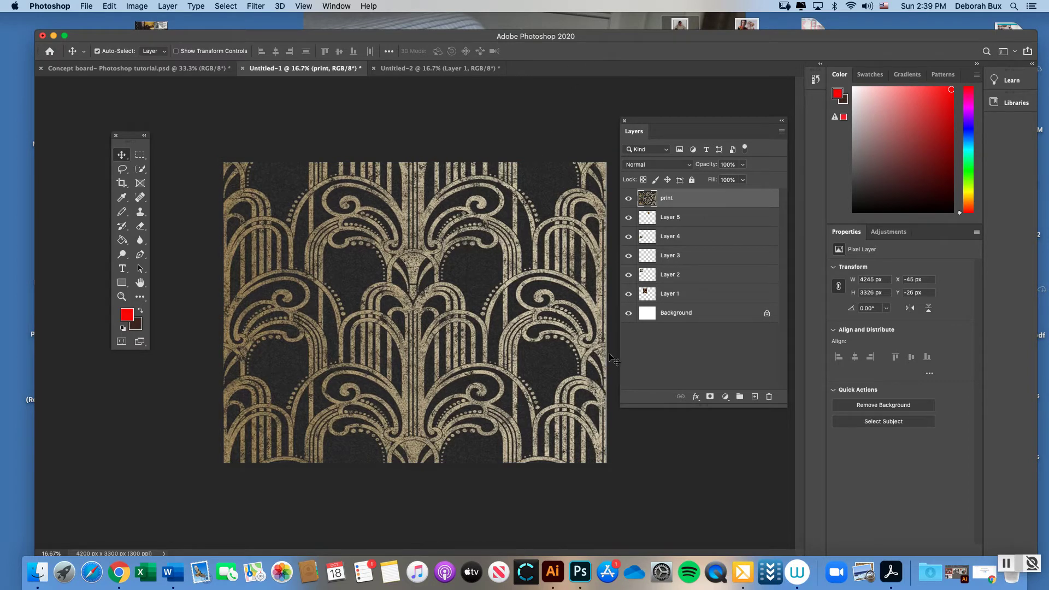
drag(571, 321, 572, 324)
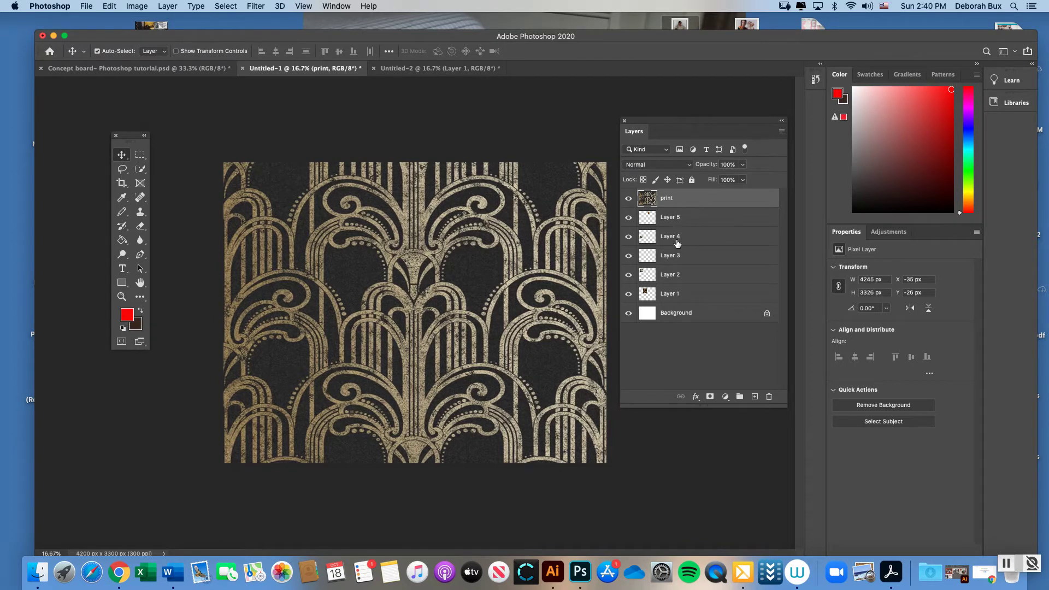
Toggle the print layer's visibility off and on, and reorder it below Layer 1, directly above the Background layer
click(629, 200)
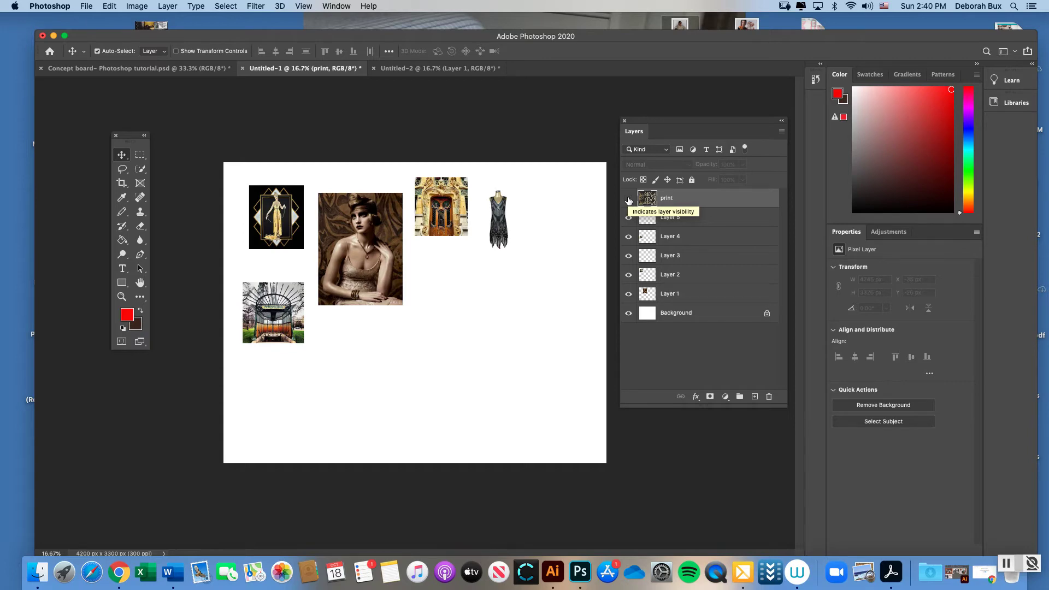
click(628, 199)
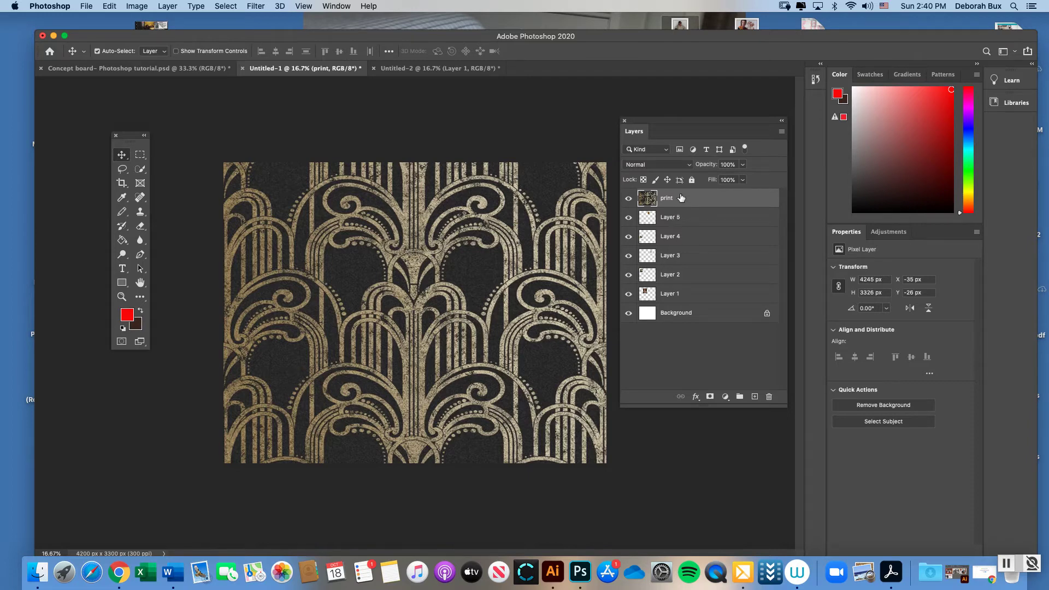
drag(683, 199, 685, 297)
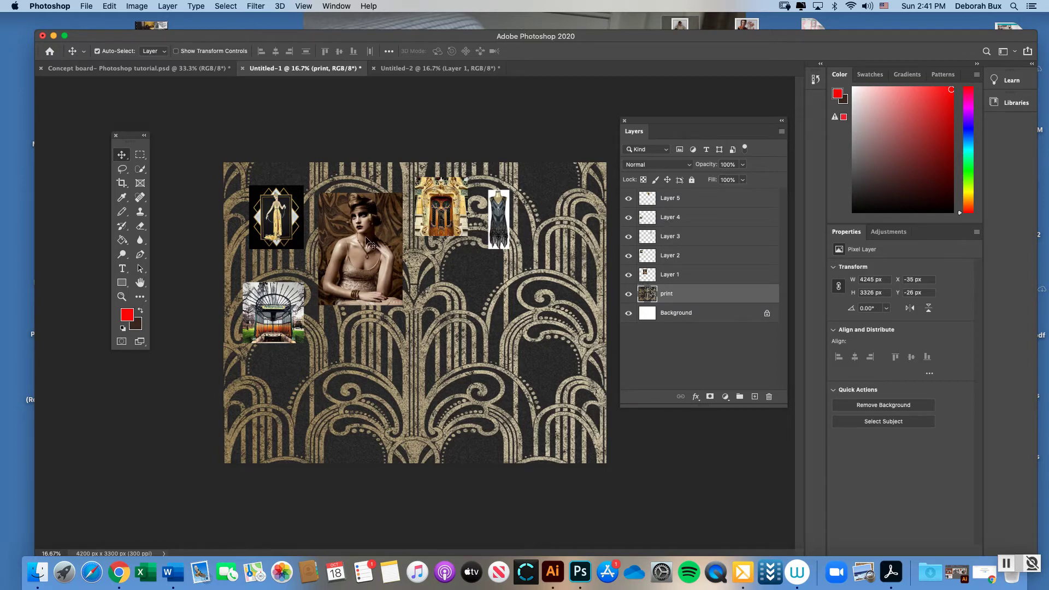
Move the seated woman's portrait on Layer 1 to about X 3137 px, Y 1139 px, and apply a slight rotation to it
drag(362, 246, 550, 320)
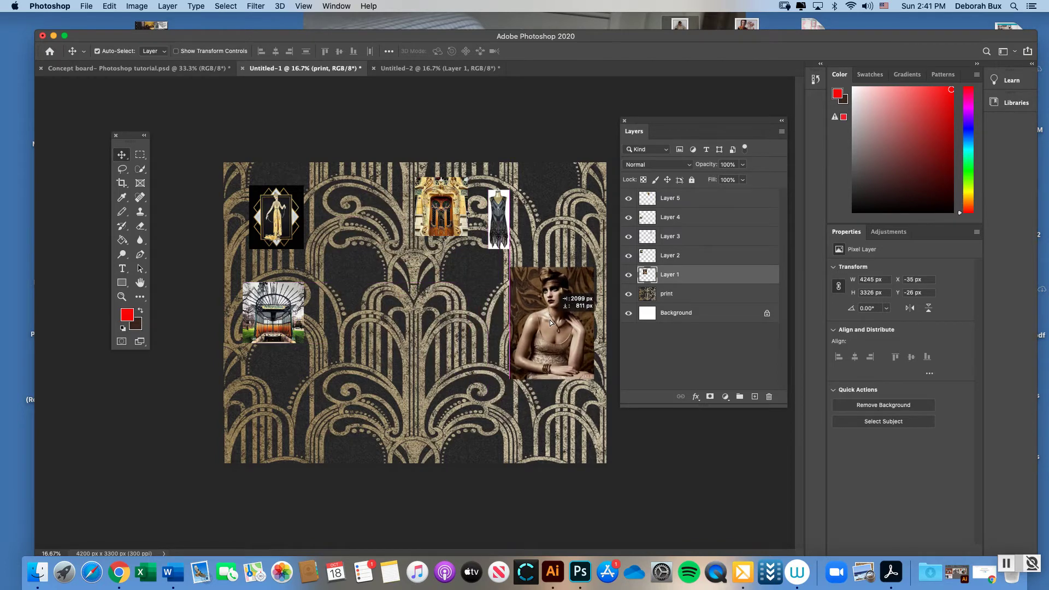
click(110, 7)
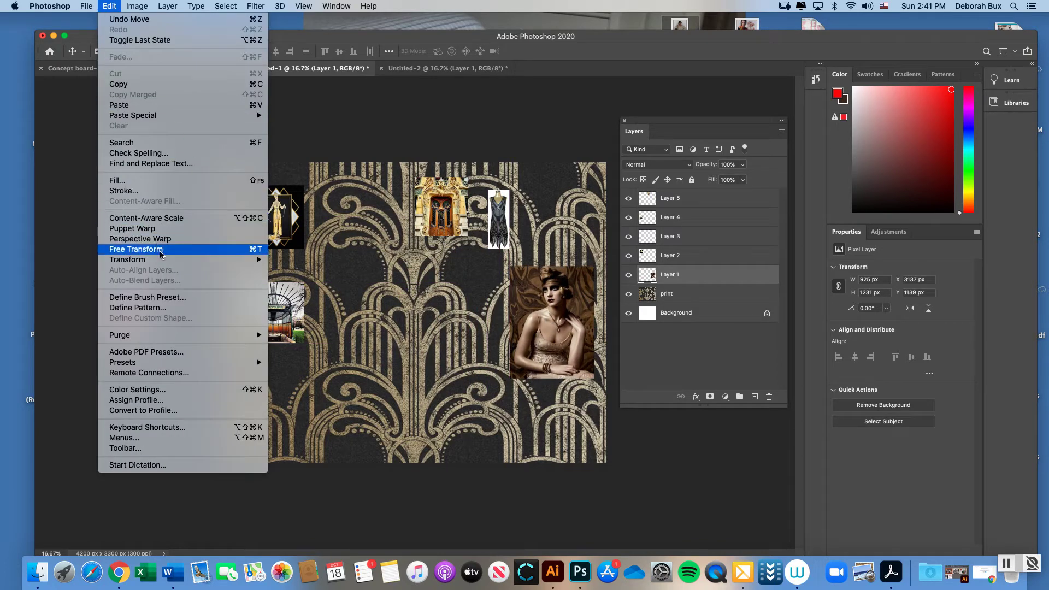
mouse_move(167, 260)
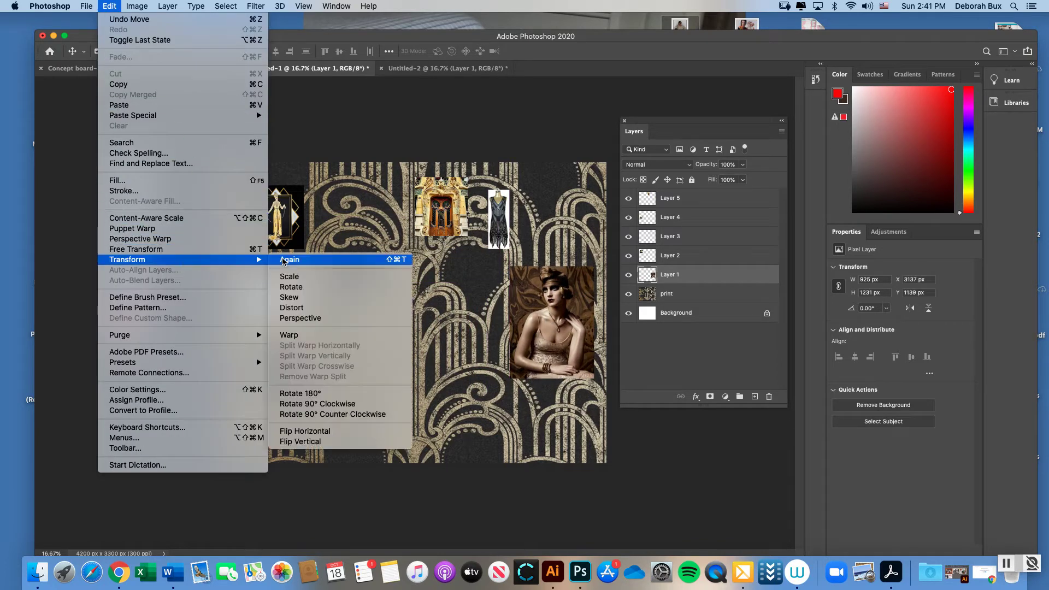
click(291, 287)
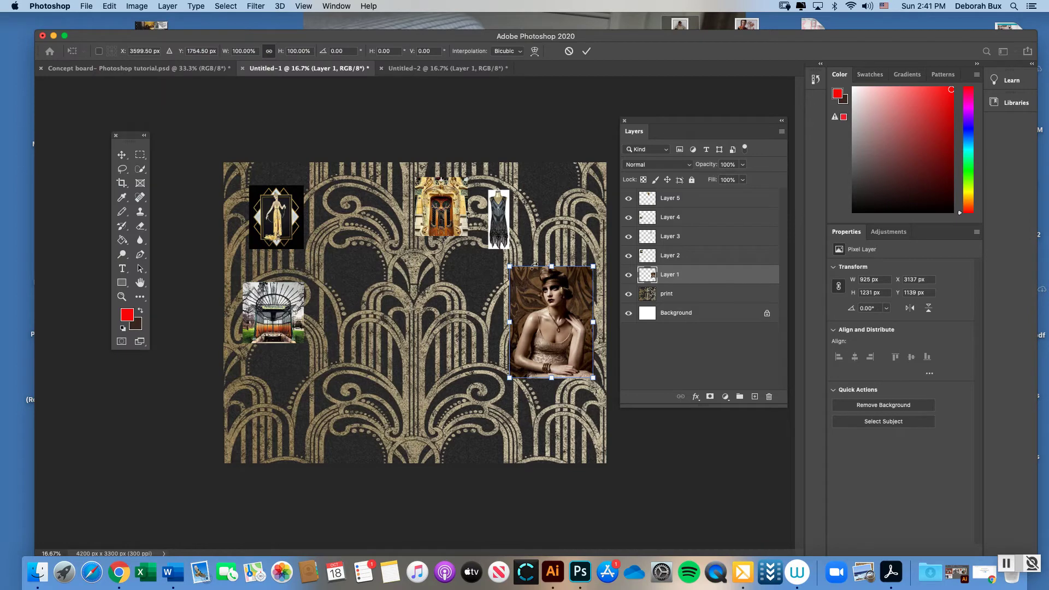
mouse_move(509, 266)
mouse_down()
mouse_move(485, 299)
mouse_move(517, 266)
mouse_move(549, 260)
mouse_move(507, 264)
mouse_move(527, 263)
mouse_up()
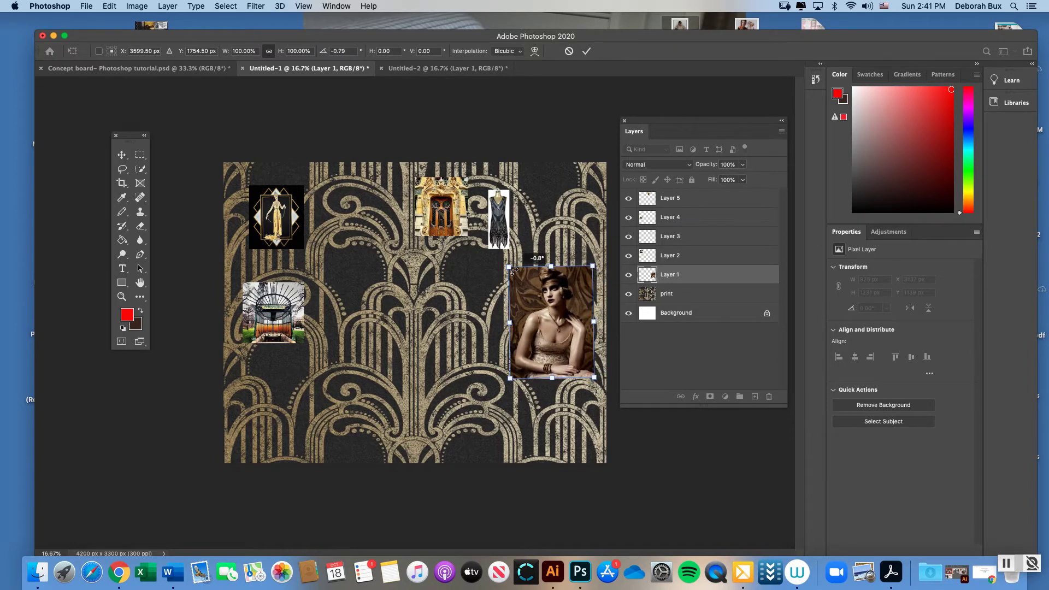
drag(515, 270, 520, 283)
click(586, 51)
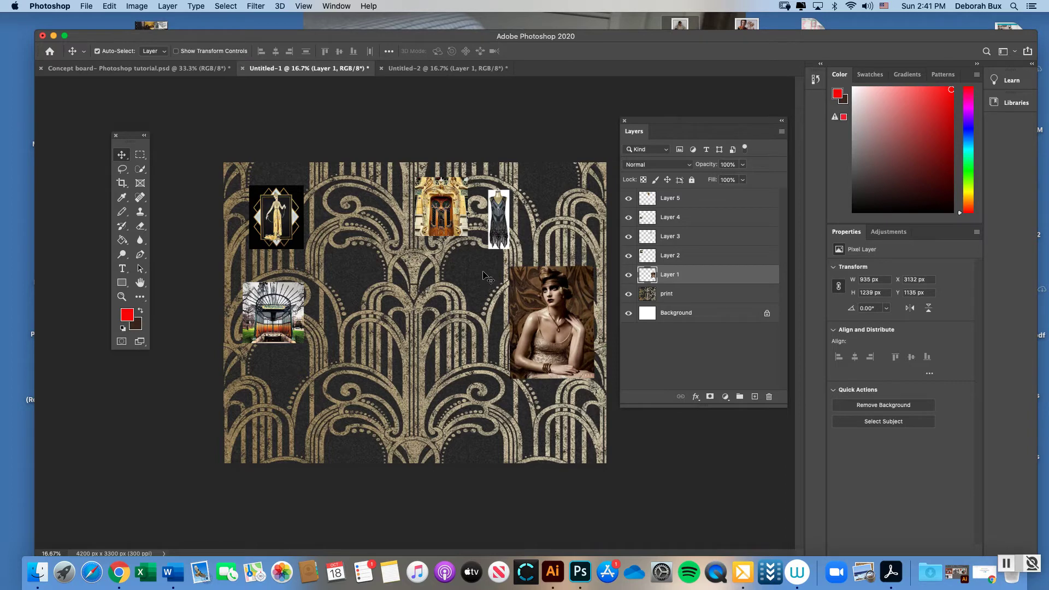
Move the Metropolitain image to about X 280 px, Y 1315 px, and scale the beaded dress to about 742 by 2068 px, placed around X 1819 px, Y 1135 px
drag(284, 314, 291, 314)
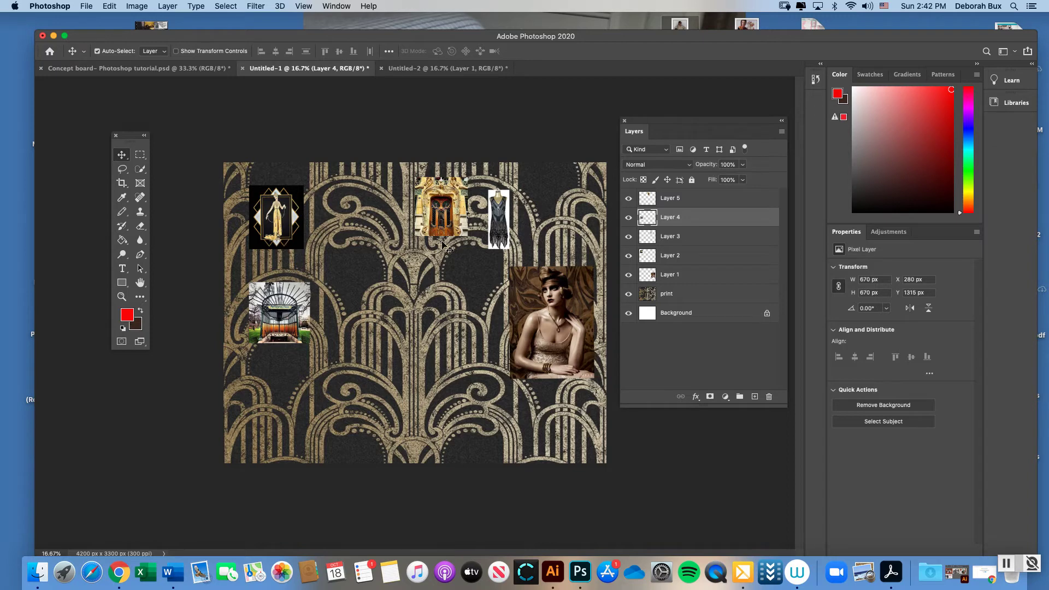
click(502, 228)
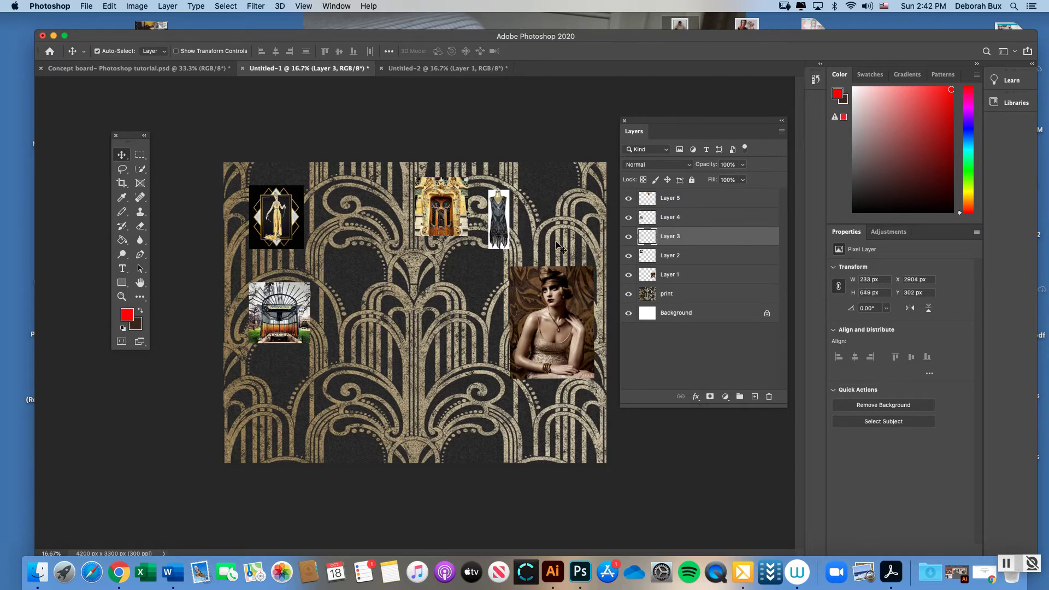
click(136, 7)
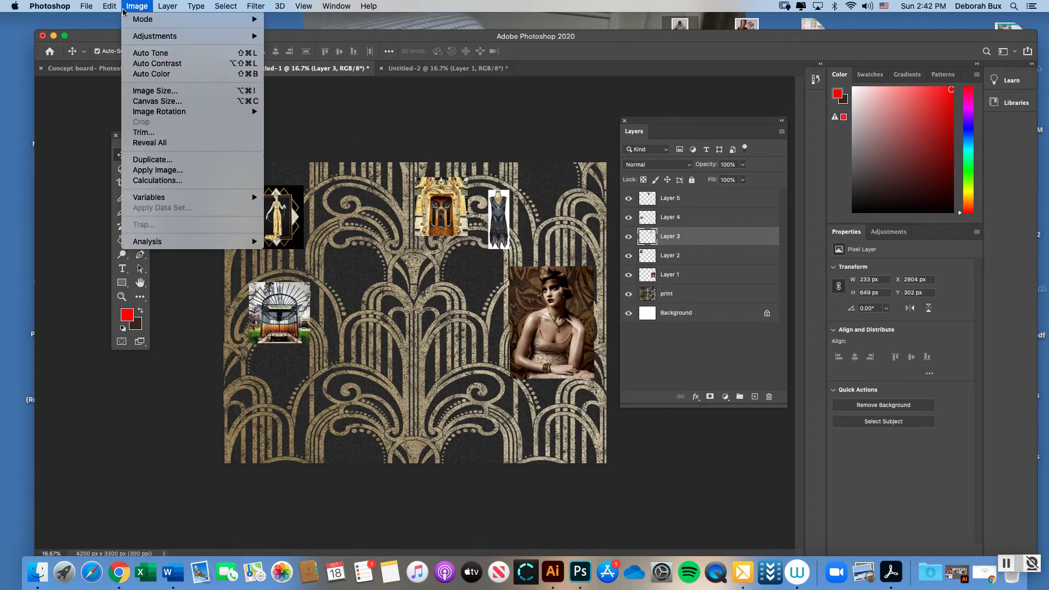
mouse_move(109, 6)
mouse_move(179, 260)
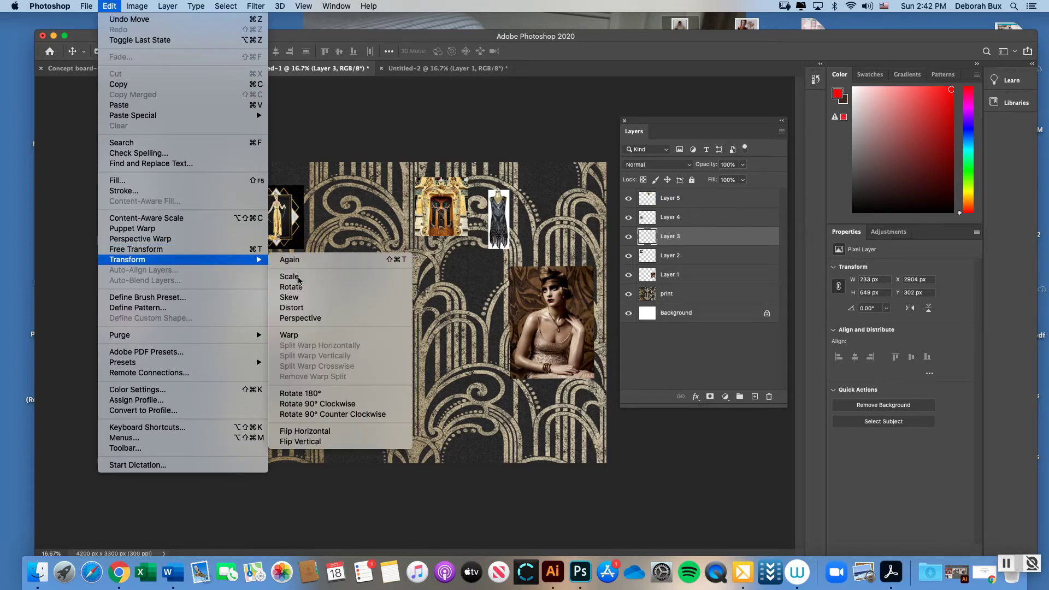
click(298, 275)
drag(486, 250, 427, 330)
key(Return)
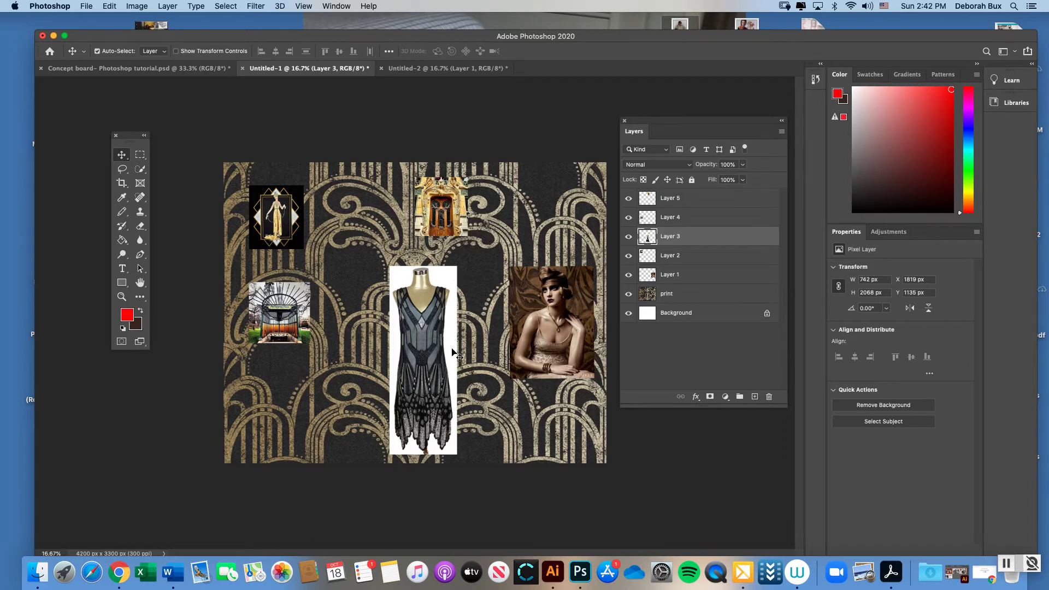
Enlarge the view of the beaded dress to 33.3%, shift the Layers panel aside, and activate the Quick Selection tool
click(143, 173)
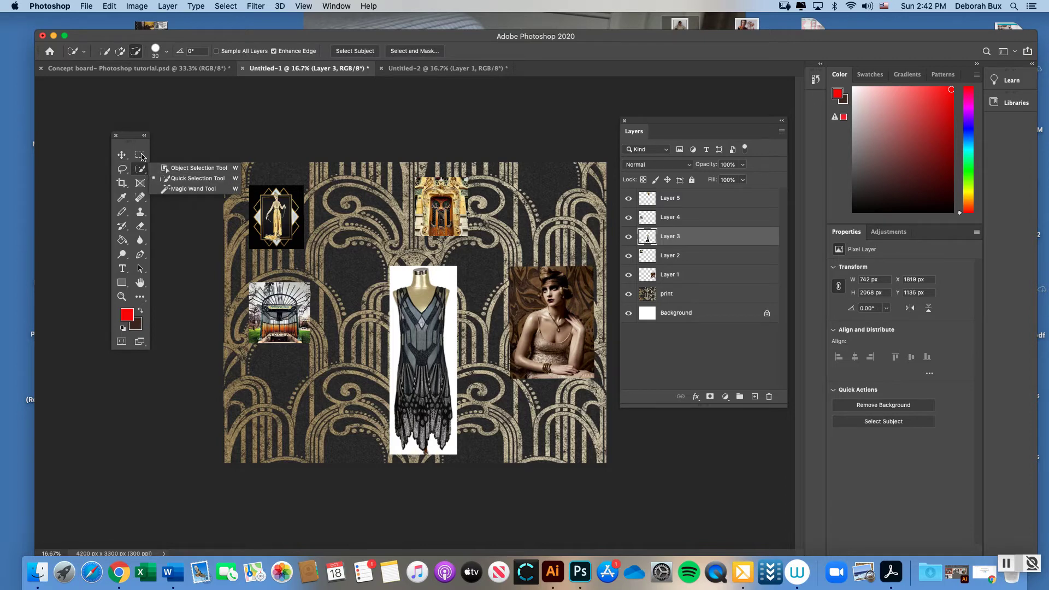
key(Escape)
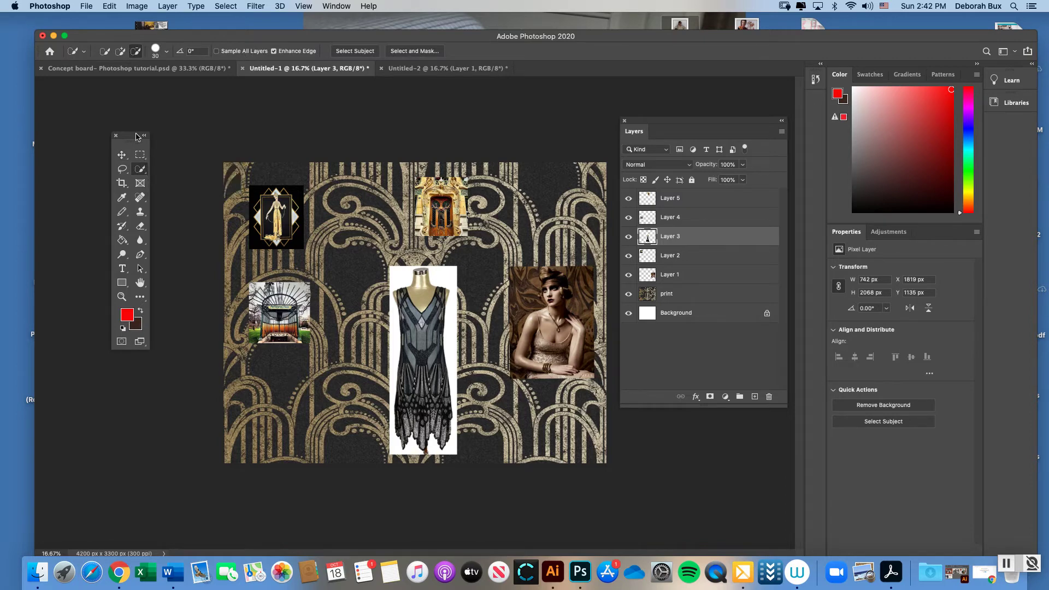
click(146, 176)
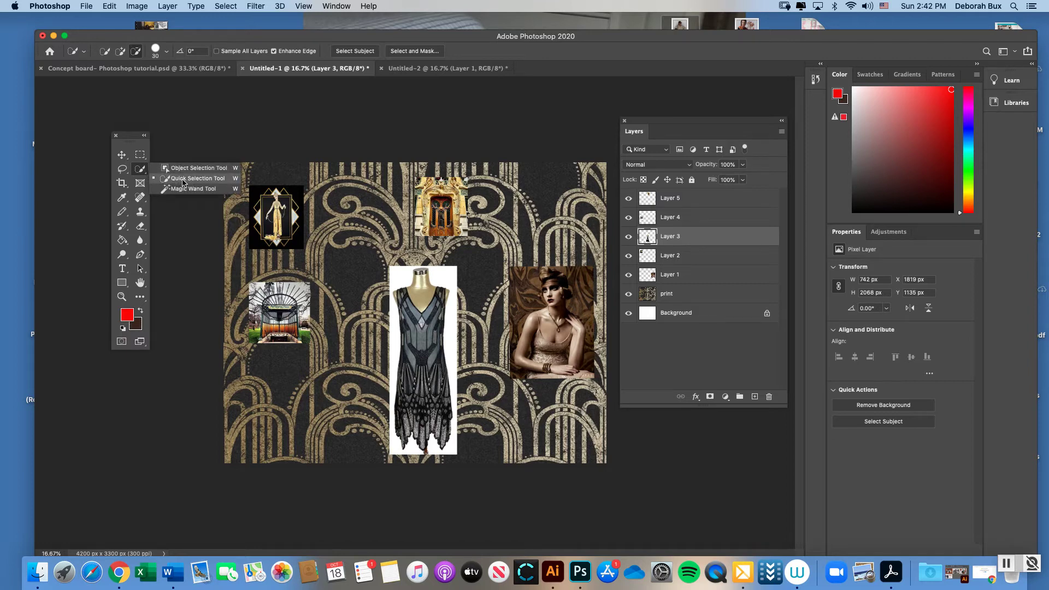
click(185, 180)
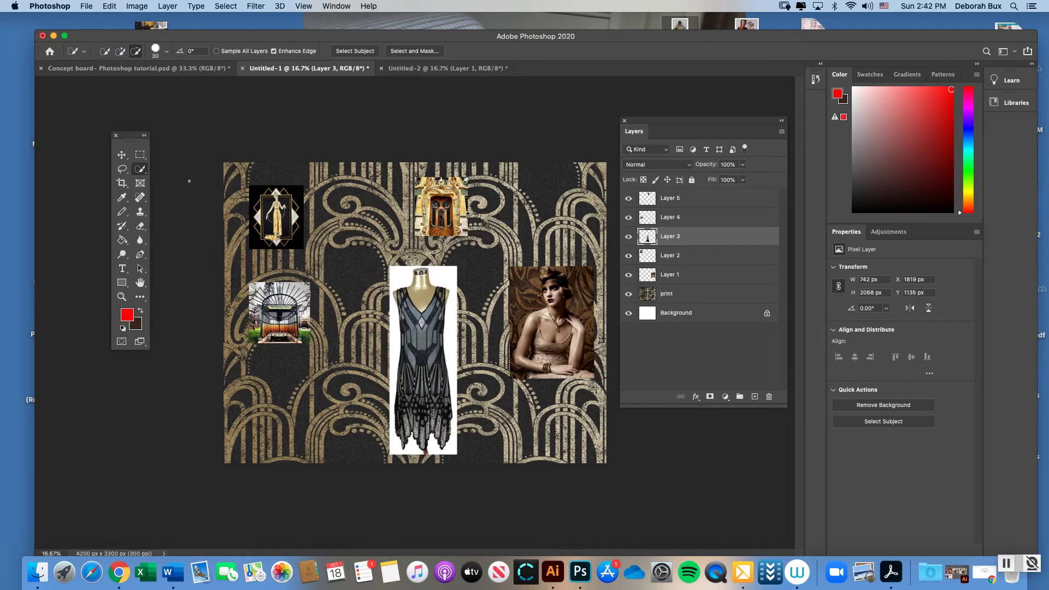
click(121, 296)
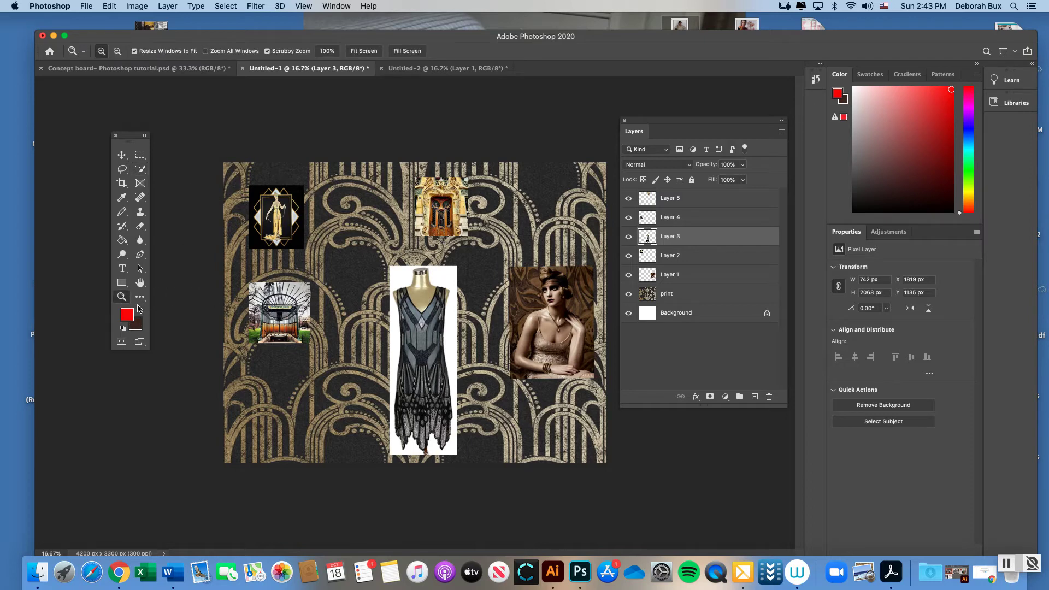
click(418, 351)
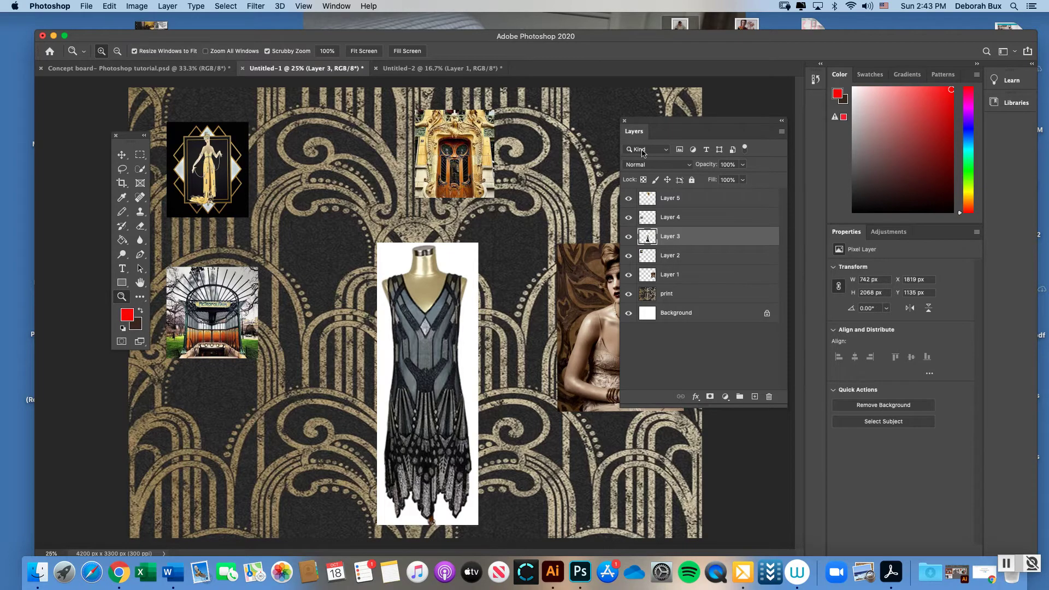
drag(659, 126, 671, 125)
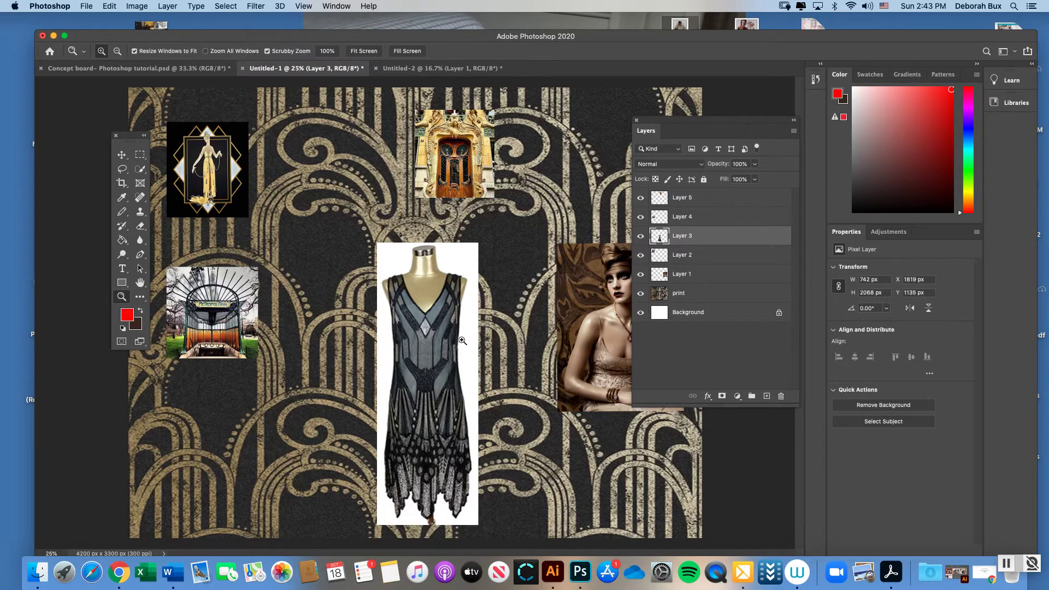
click(442, 388)
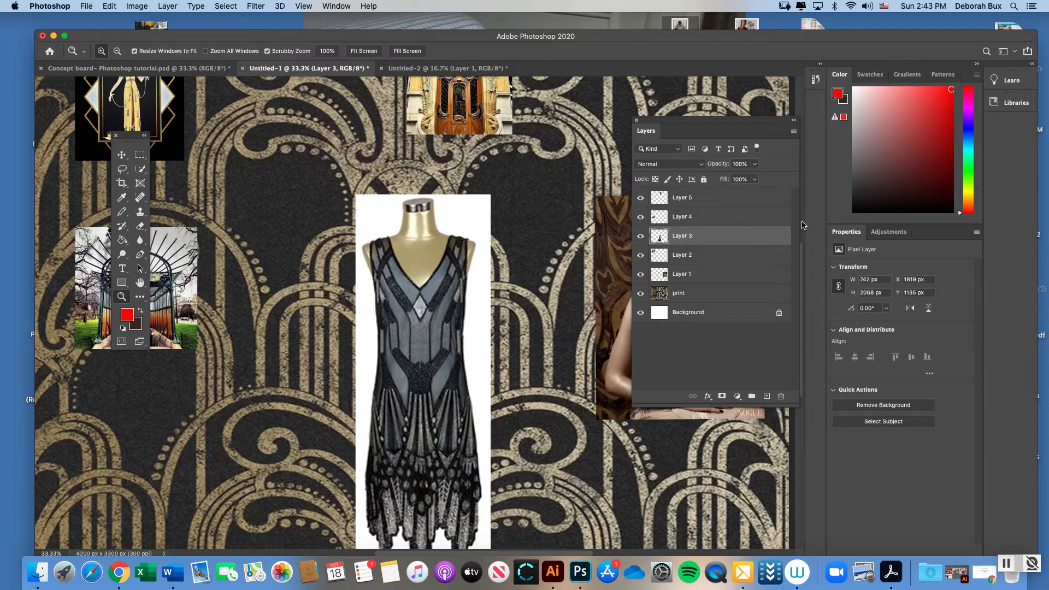
drag(685, 124, 662, 124)
scroll(799, 252, down, 1)
scroll(799, 252, down, 5)
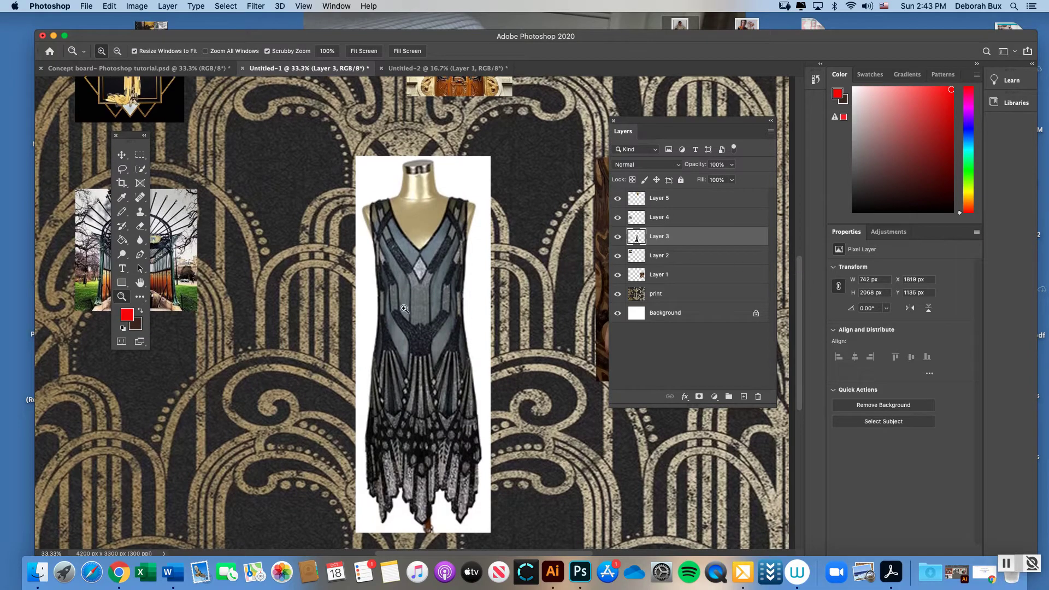
click(142, 171)
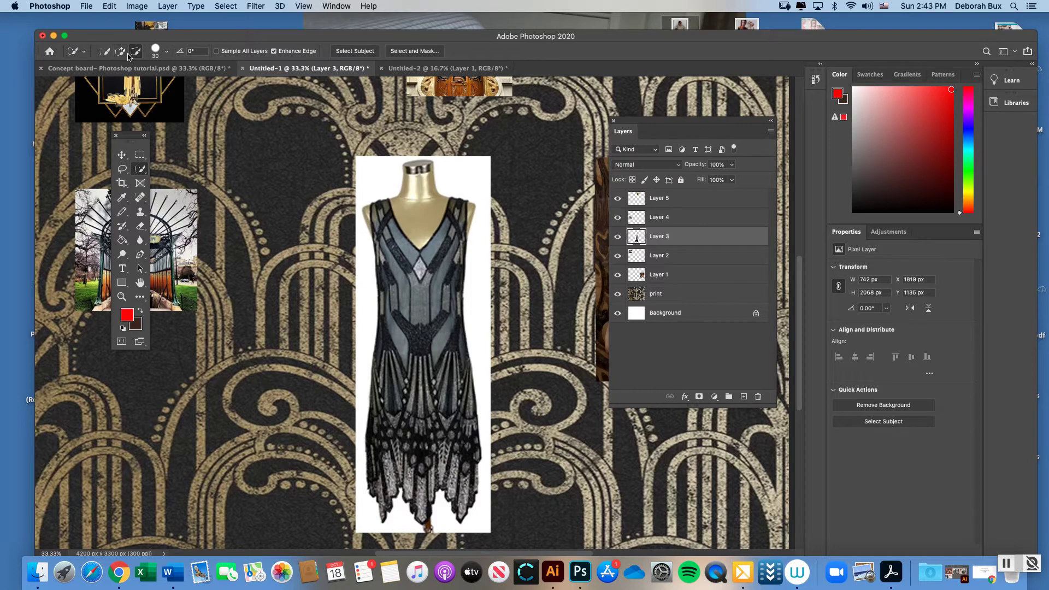
click(336, 7)
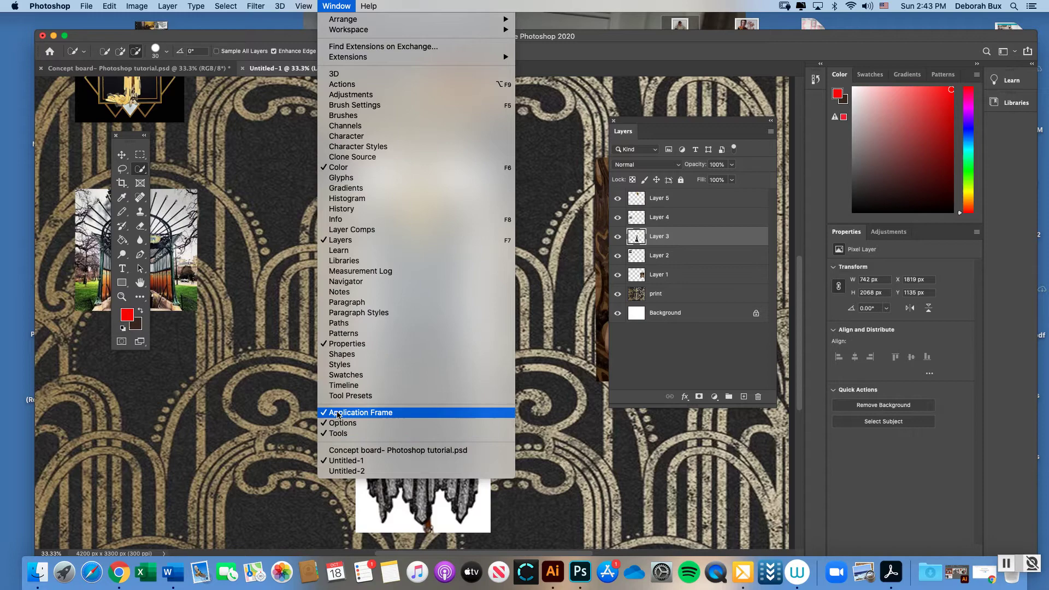
click(332, 8)
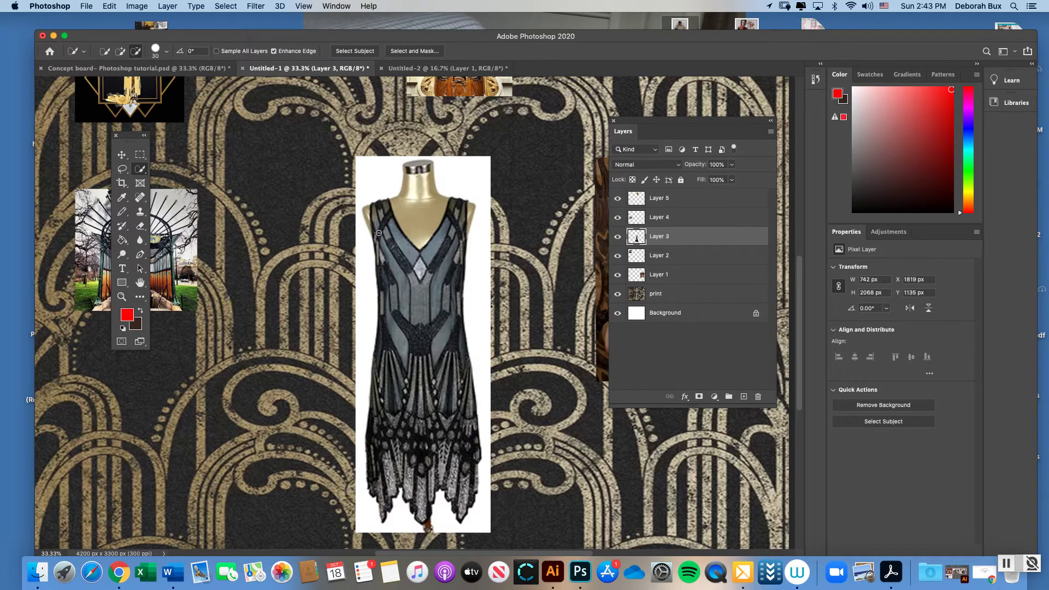
Try selecting the beaded dress and mannequin on Layer 3 with Quick Selection strokes along the shoulder, side and skirt
drag(377, 231, 376, 206)
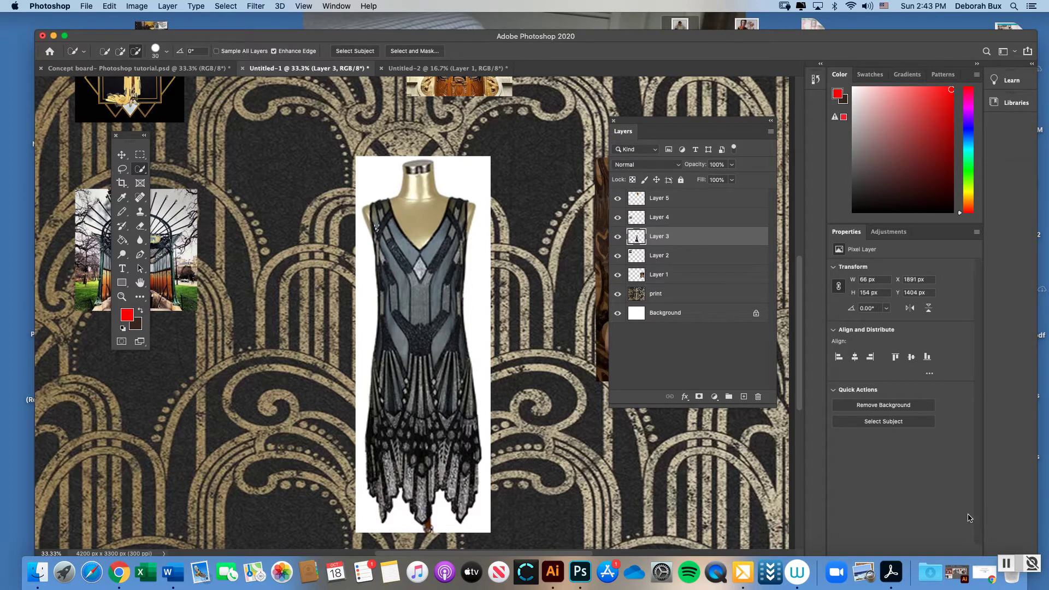
click(1007, 563)
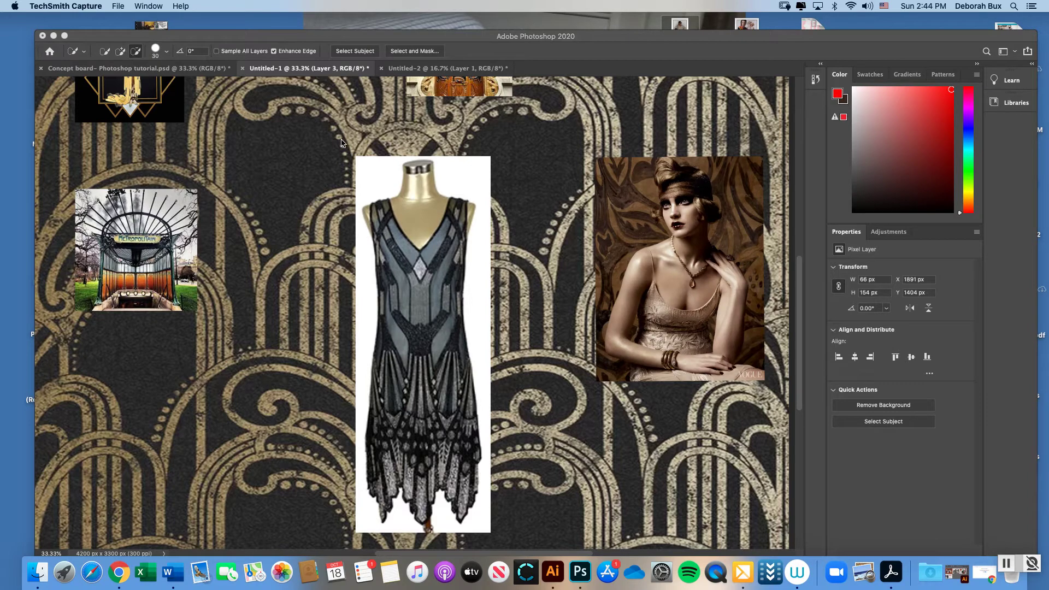
click(376, 177)
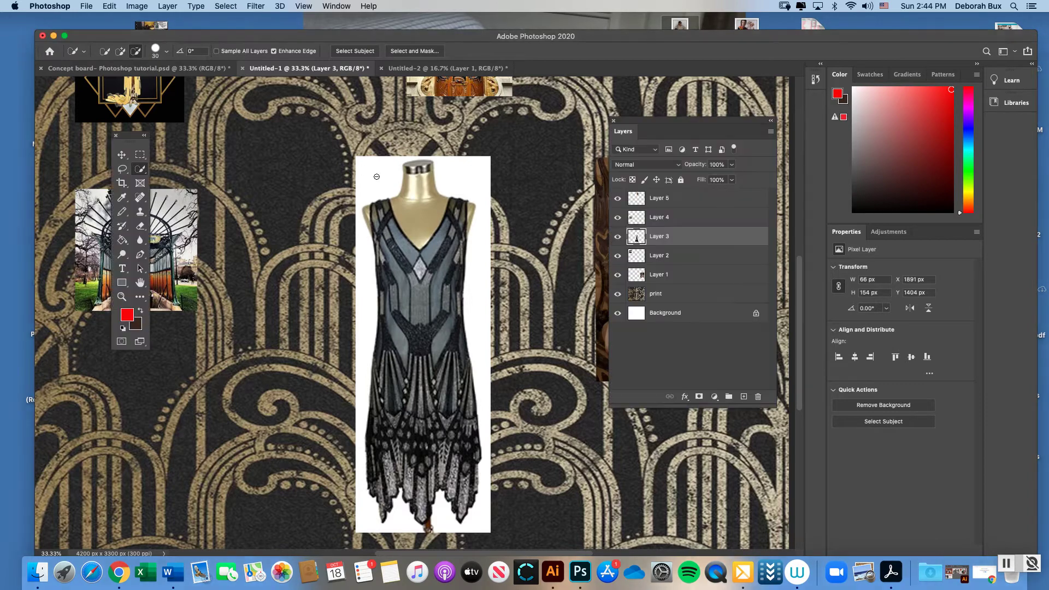
click(375, 226)
mouse_move(364, 208)
mouse_down()
mouse_move(470, 206)
mouse_move(455, 262)
mouse_move(475, 448)
mouse_move(467, 507)
mouse_move(429, 483)
mouse_move(423, 500)
mouse_move(397, 476)
mouse_move(383, 499)
mouse_move(374, 430)
mouse_up()
drag(381, 389, 379, 382)
scroll(433, 345, down, 2)
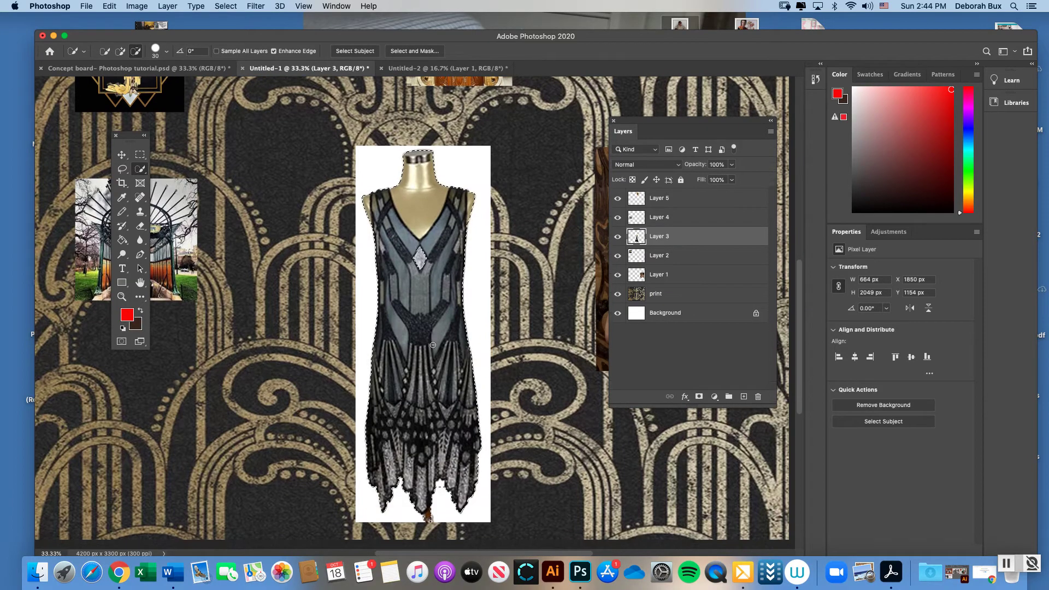
Try refining the selection between the hem points and below the neckline, and clear the whole selection
scroll(432, 345, up, 1)
scroll(433, 345, down, 10)
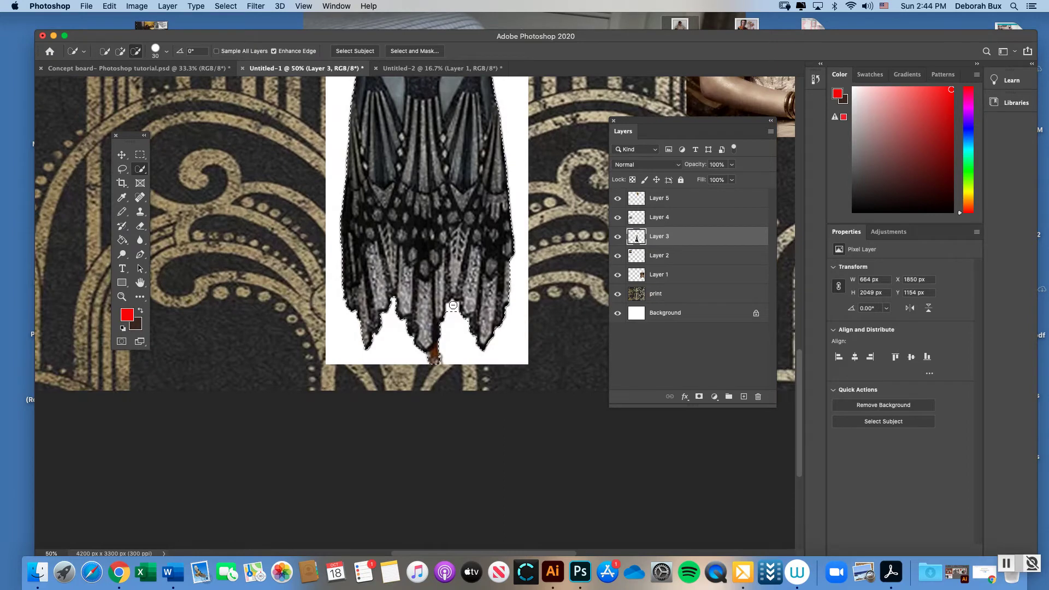
mouse_move(453, 305)
mouse_down()
mouse_move(453, 315)
mouse_move(455, 299)
mouse_up()
scroll(454, 316, up, 10)
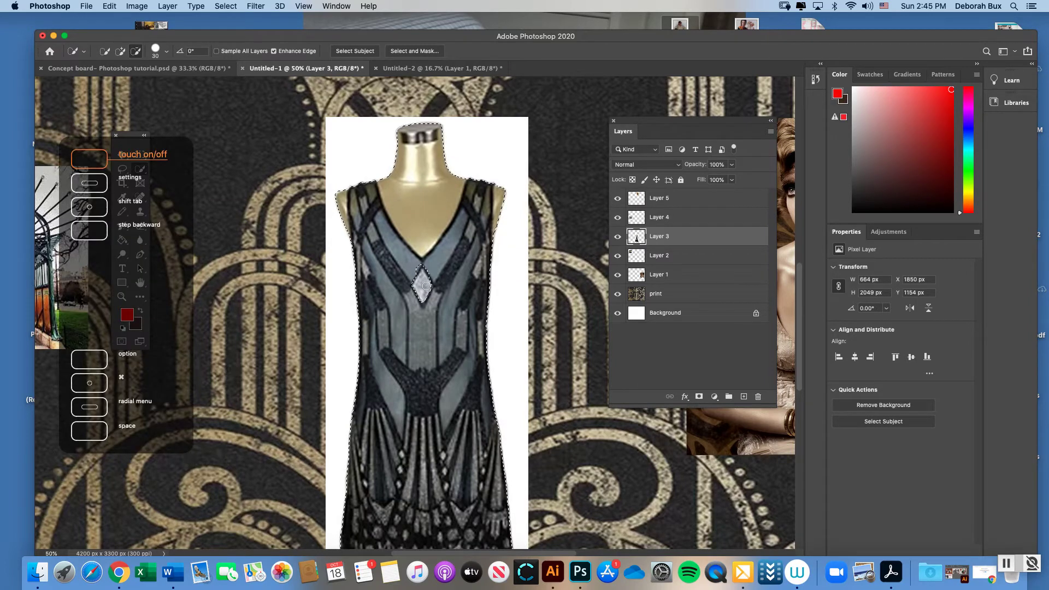
click(421, 264)
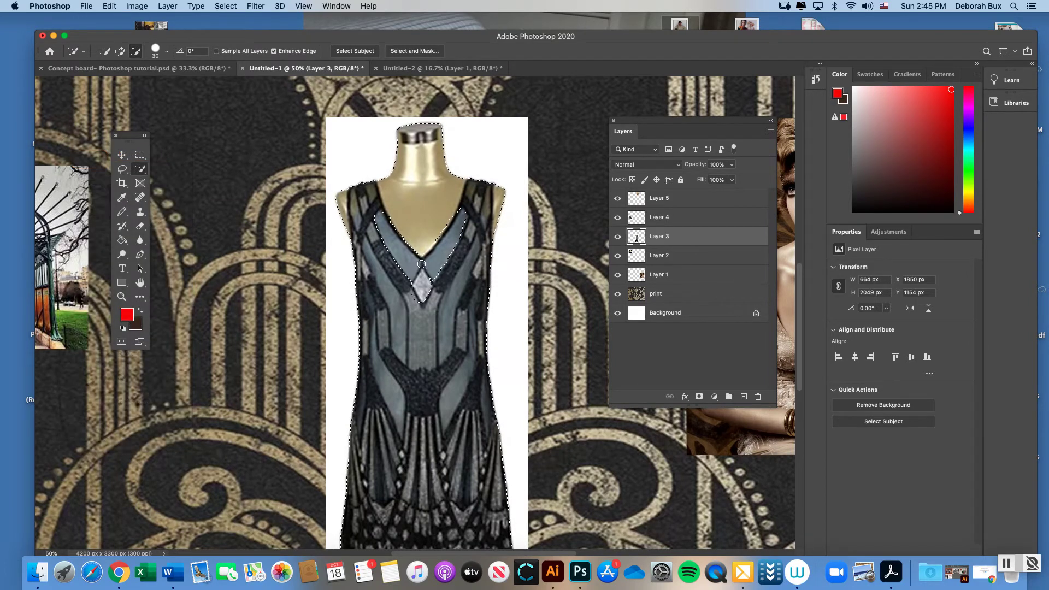
key(super+d)
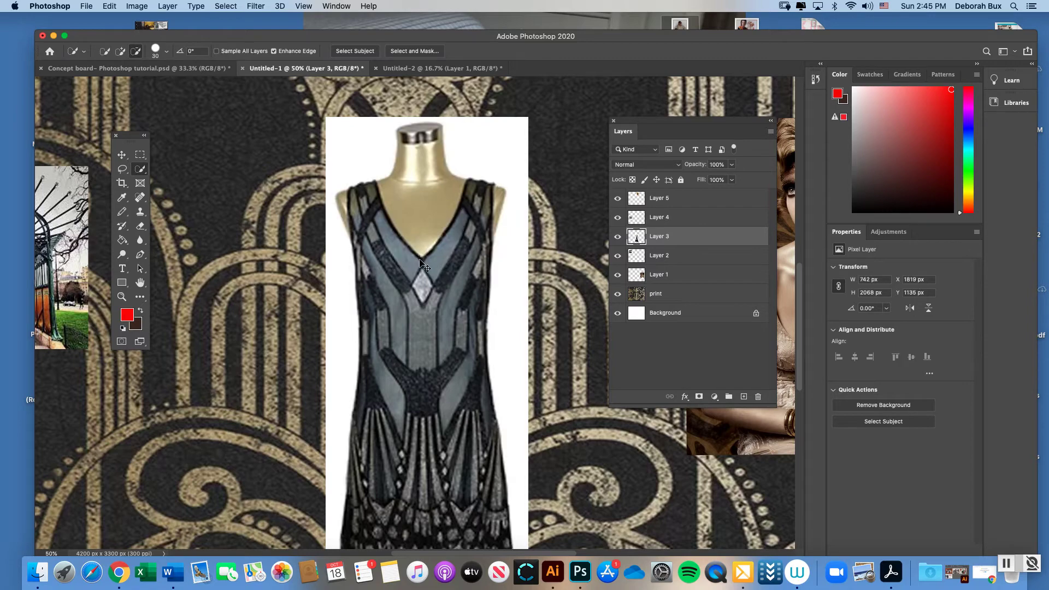
Reselect the beaded dress and mannequin on Layer 3 with Quick Selection and check the selection outline at the hem
key(super+minus)
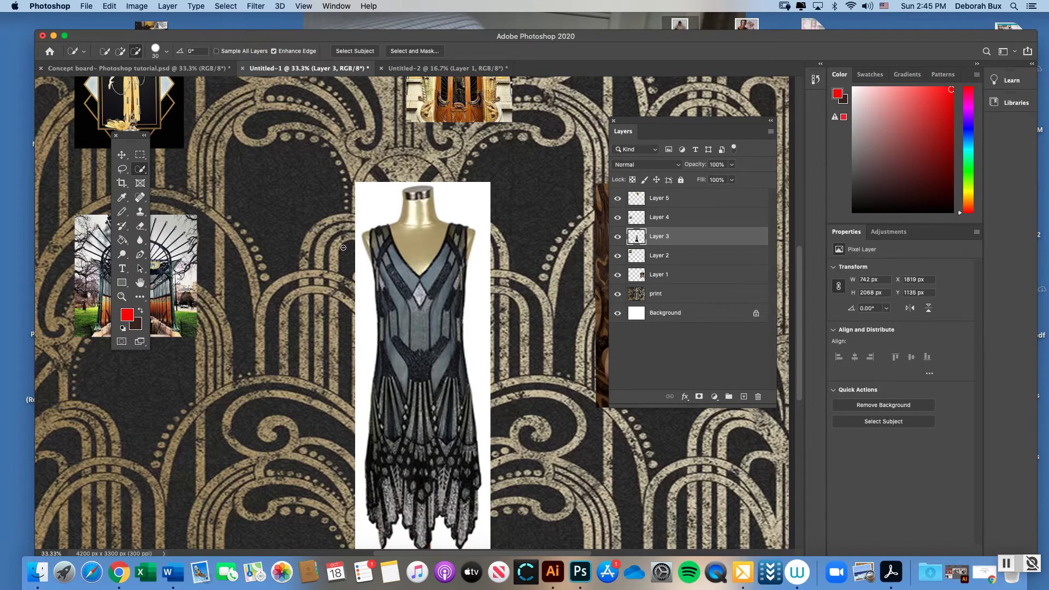
mouse_move(395, 230)
mouse_down()
mouse_move(375, 252)
mouse_move(371, 239)
mouse_move(388, 347)
mouse_move(377, 497)
mouse_move(403, 491)
mouse_move(420, 517)
mouse_move(455, 508)
mouse_move(464, 526)
mouse_move(468, 473)
mouse_move(442, 314)
mouse_up()
alt+click(447, 314)
scroll(415, 492, down, 3)
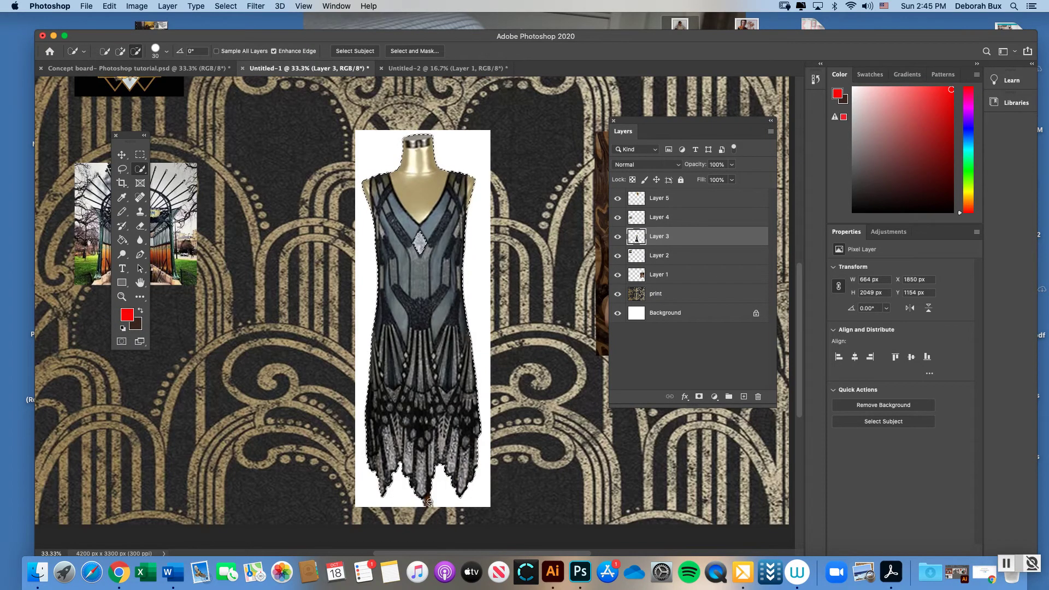
key(super+equal)
scroll(430, 495, down, 8)
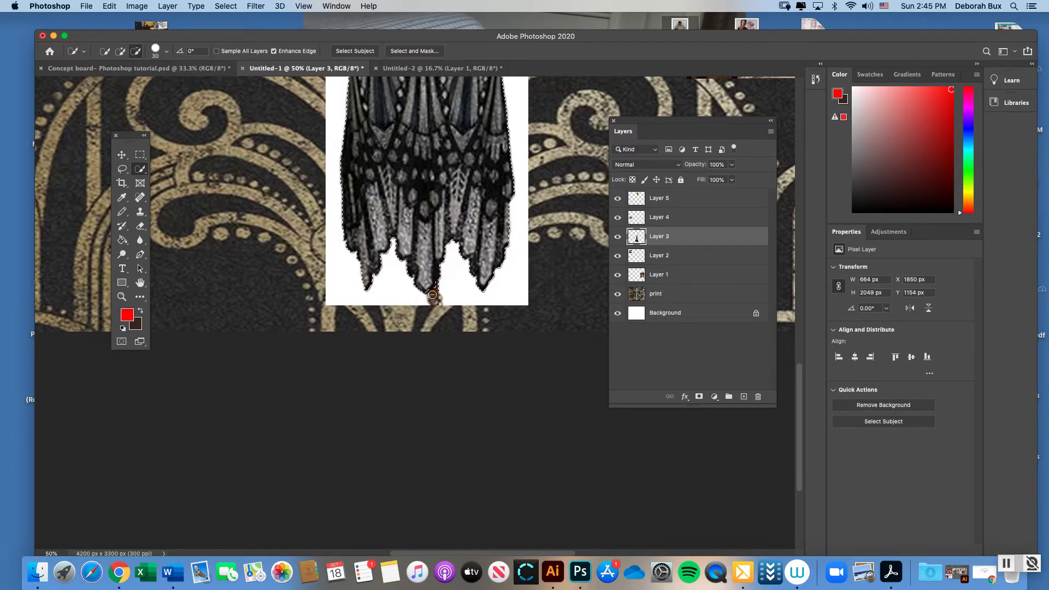
scroll(484, 300, up, 5)
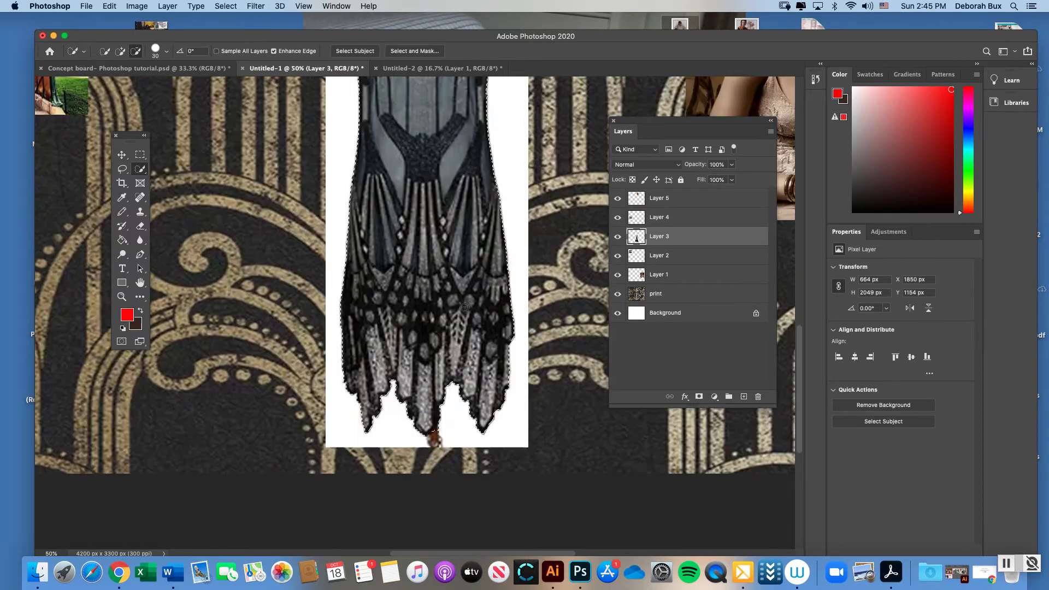
Invert the dress selection on Layer 3, delete the white background around the dress, and clear the selection
scroll(464, 308, up, 9)
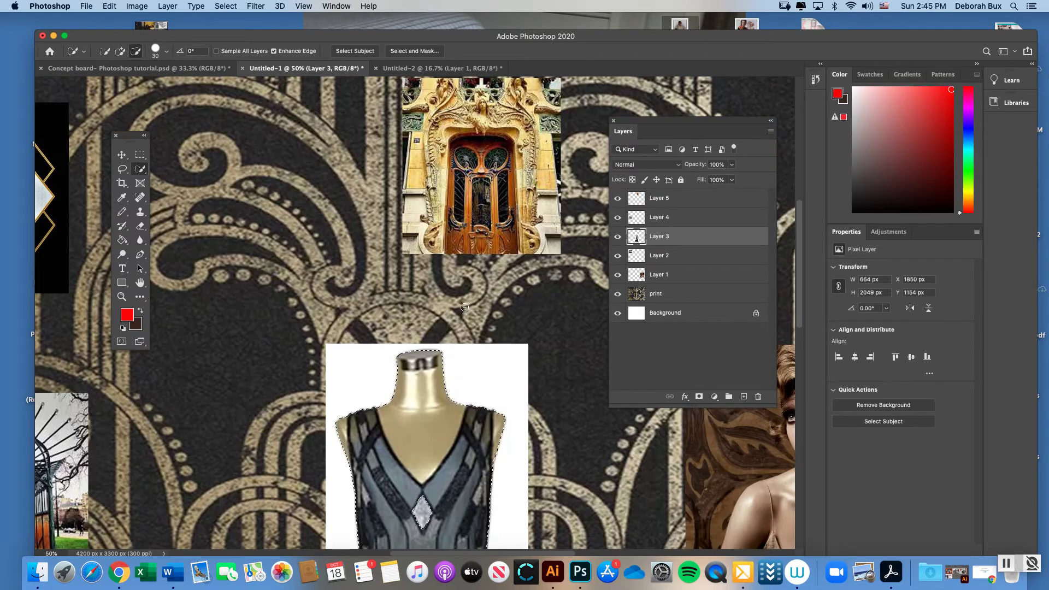
key(super+minus)
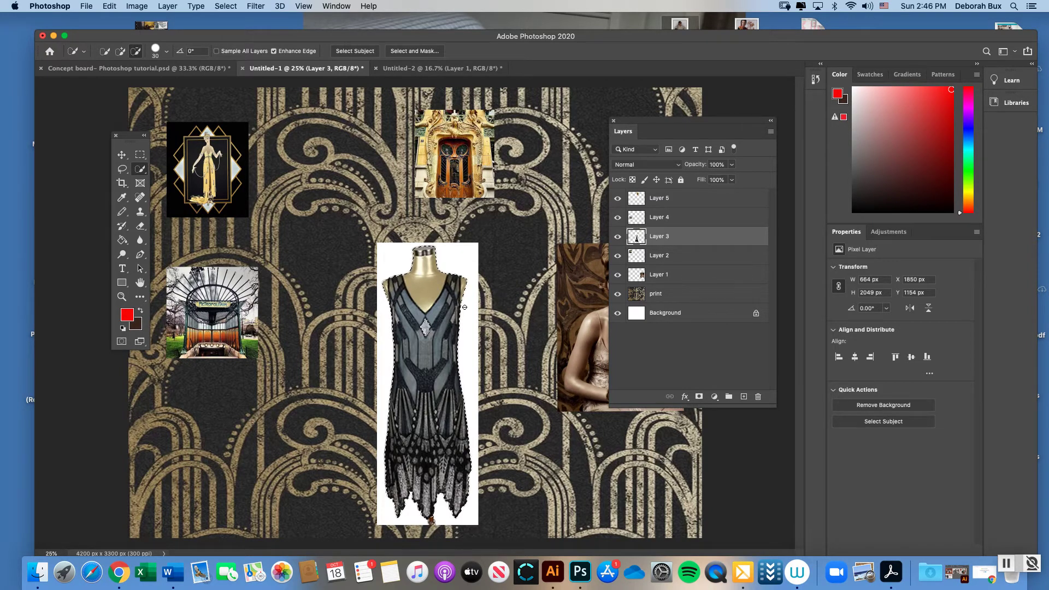
key(super+d)
click(1004, 558)
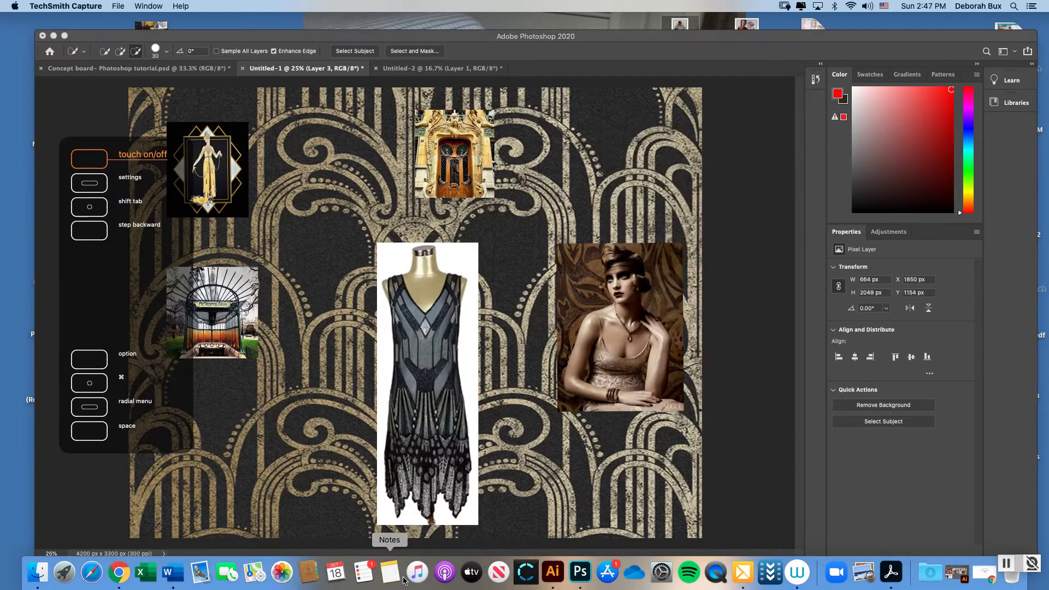
click(434, 296)
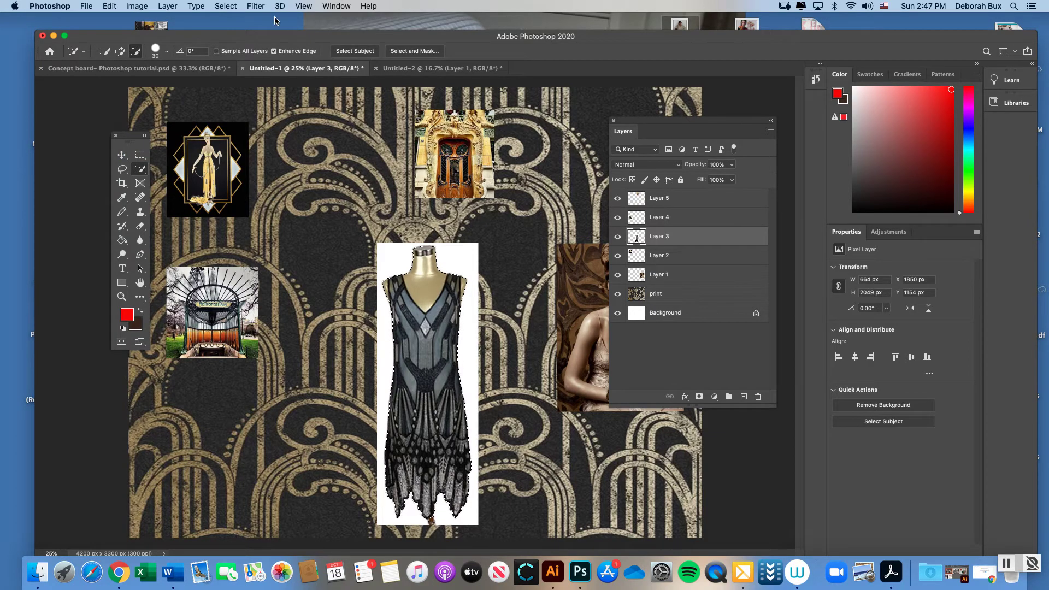
click(225, 6)
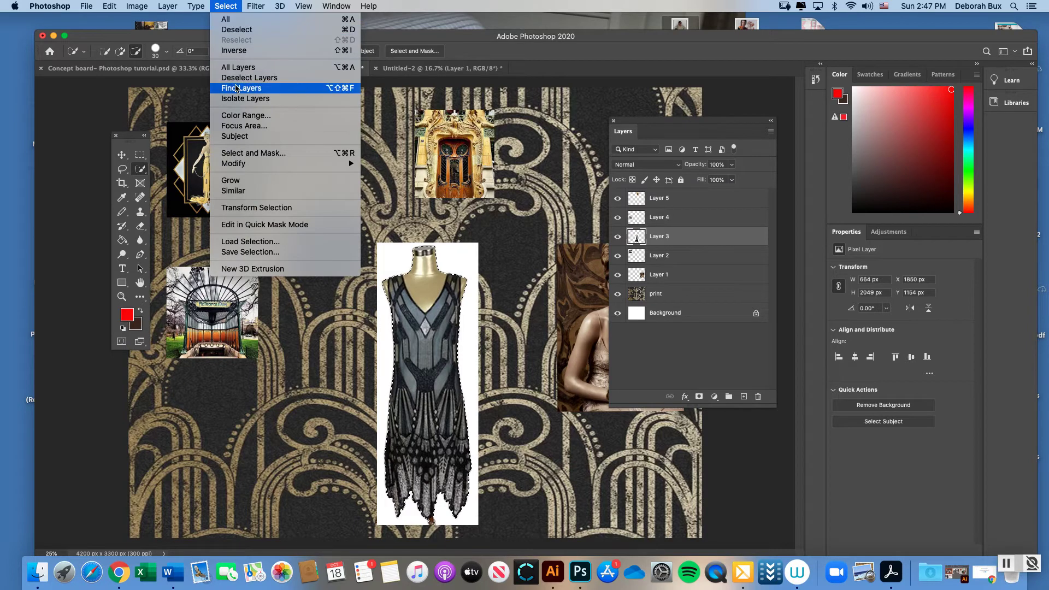
click(238, 50)
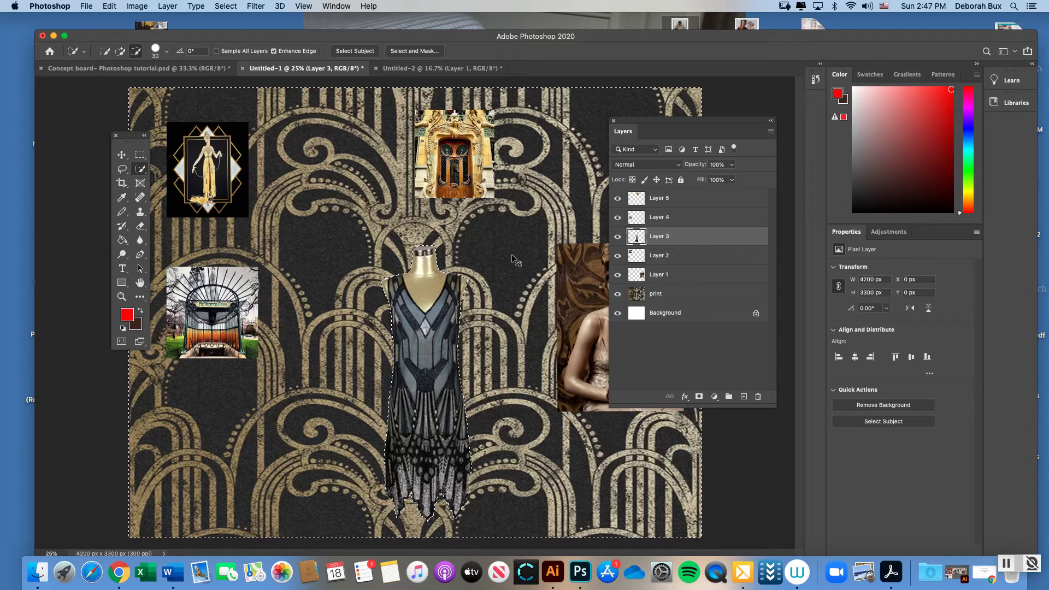
key(super+d)
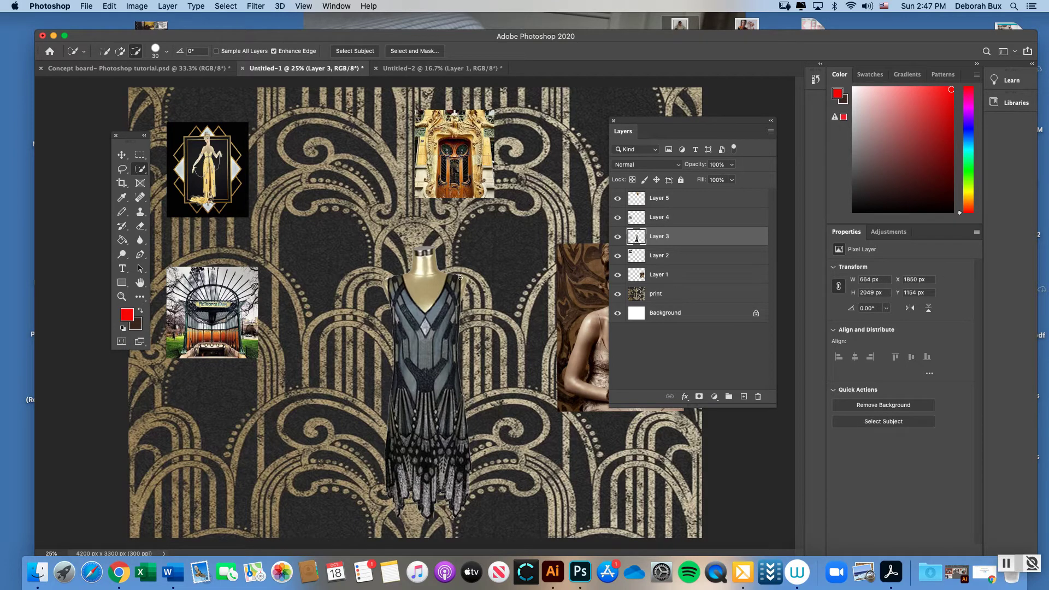
Try moving the cut-out dress up the board, and undo the moves and the background deletion, leaving nothing selected
click(122, 155)
mouse_move(412, 304)
mouse_down()
mouse_move(419, 272)
mouse_move(458, 272)
mouse_move(364, 273)
mouse_move(456, 282)
mouse_move(487, 280)
mouse_move(502, 264)
mouse_move(416, 289)
mouse_up()
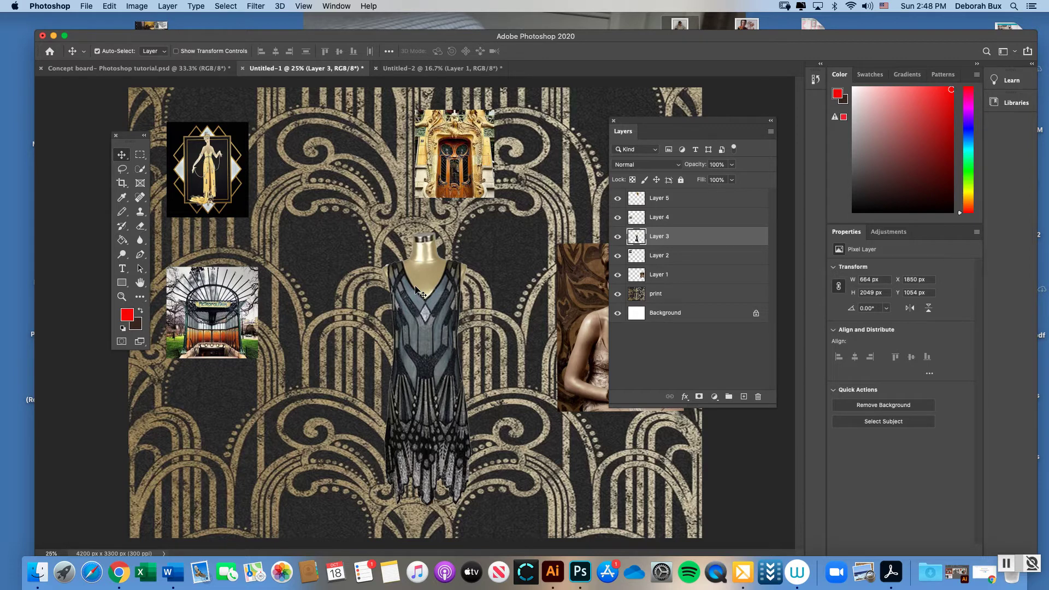
mouse_move(415, 287)
mouse_down()
mouse_move(372, 271)
mouse_move(406, 277)
mouse_up()
key(super+z)
key(super+z)
key(super+z)
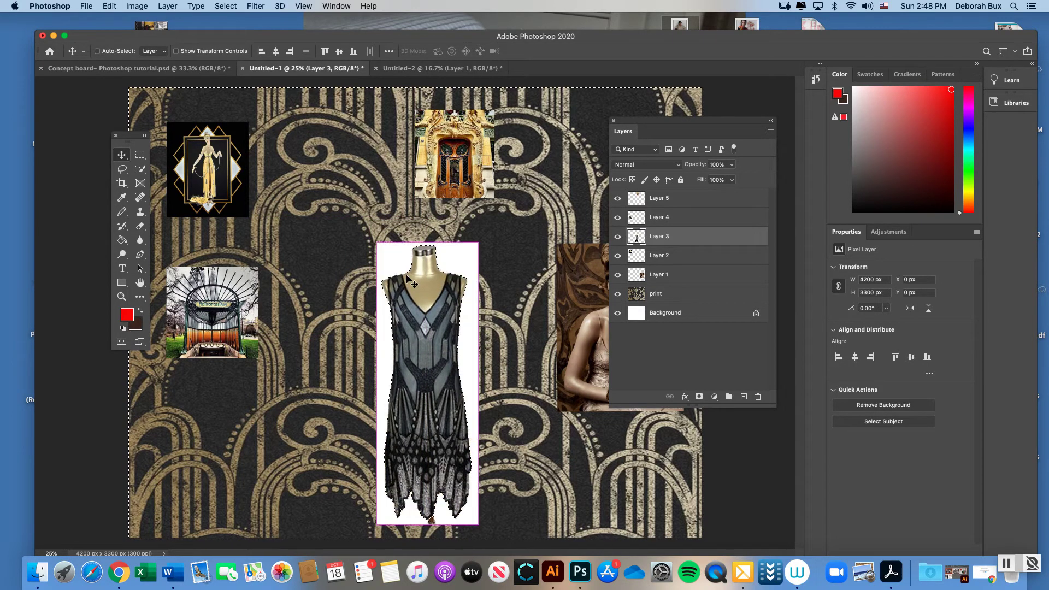
key(super+d)
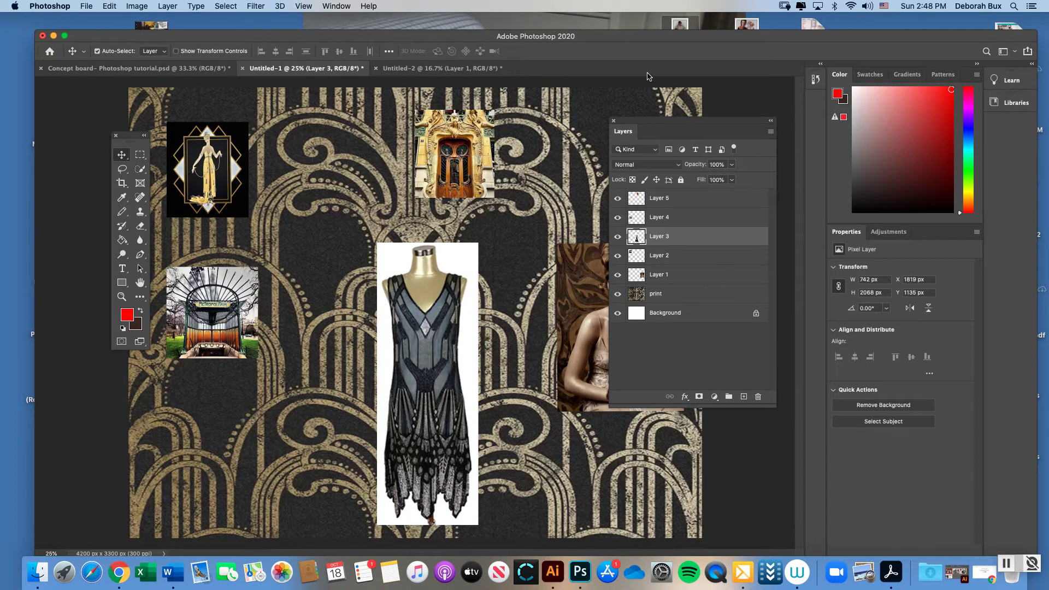
Rearrange the application window and Layers panel to uncover the whole board at 25% zoom, and activate the Move tool
drag(650, 123, 695, 110)
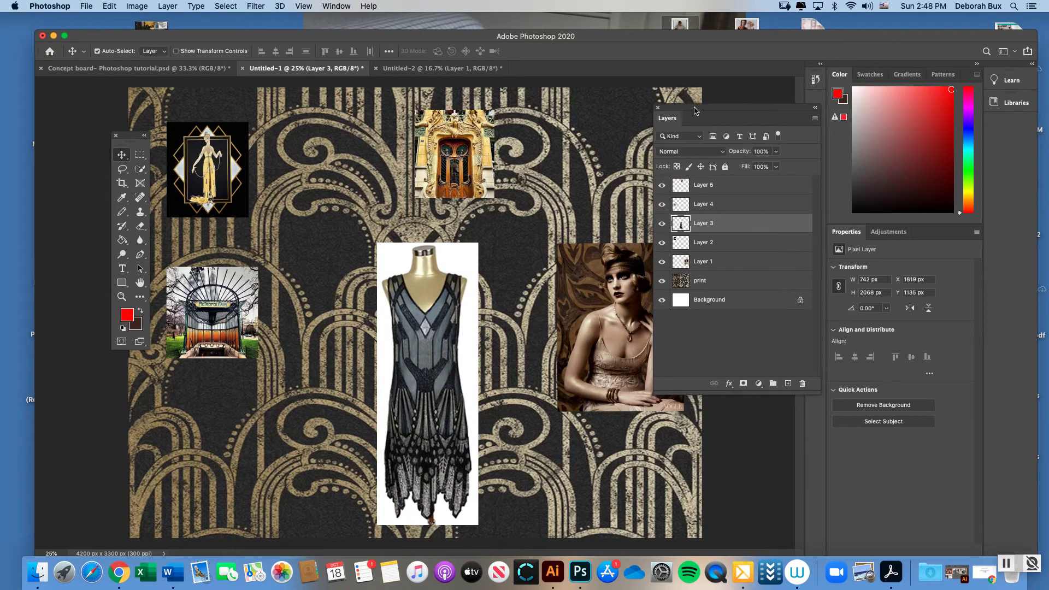
key(super+minus)
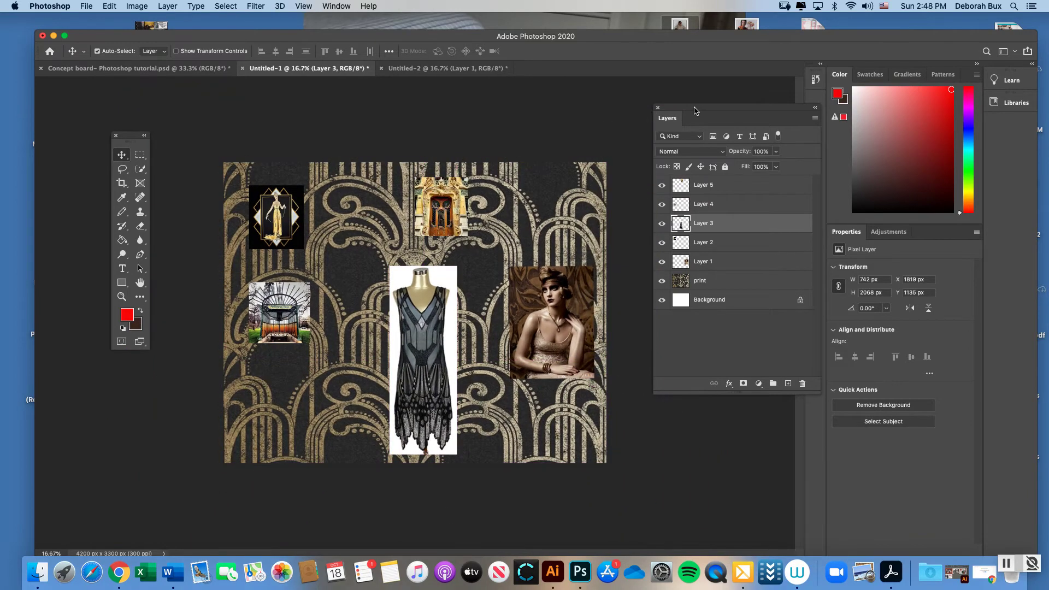
drag(694, 110, 660, 109)
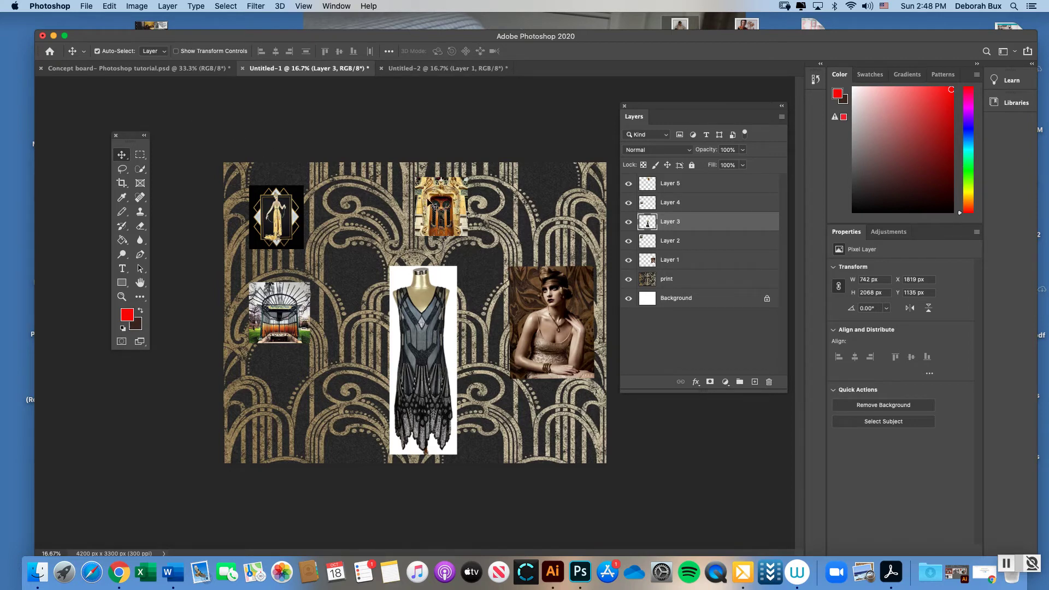
click(122, 297)
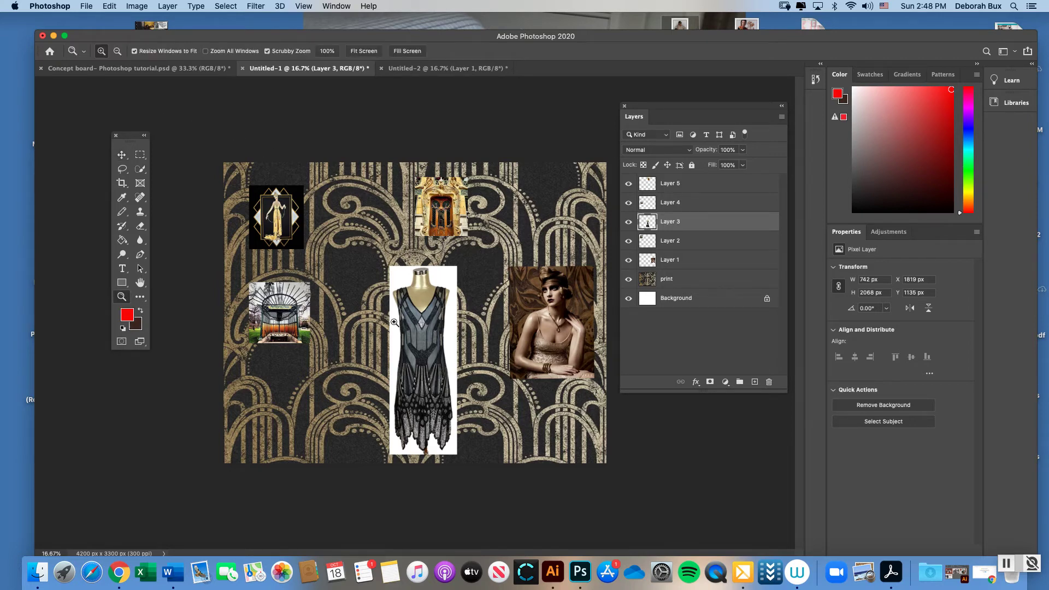
click(563, 323)
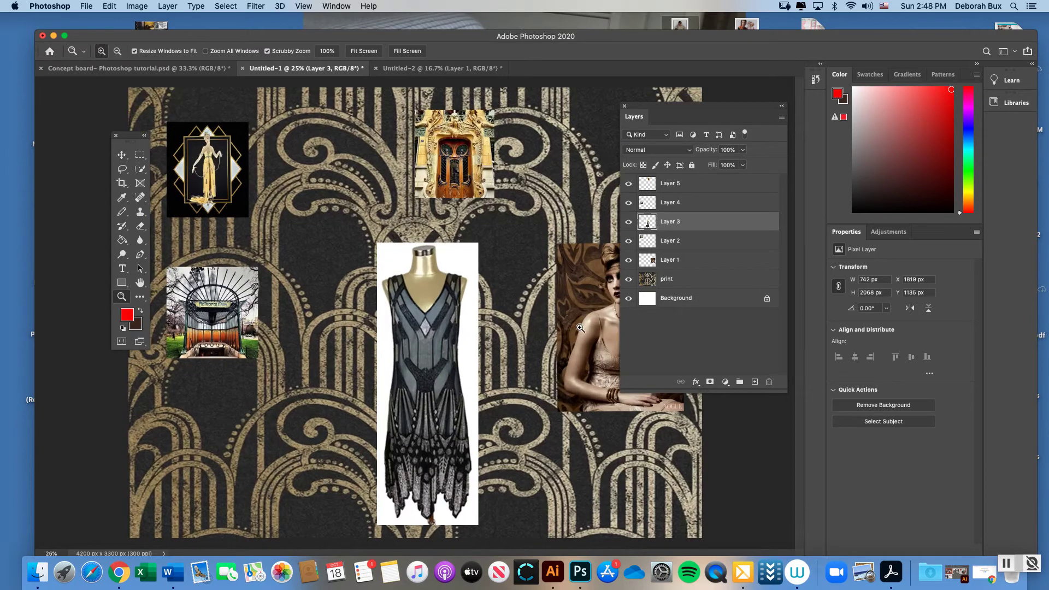
drag(471, 40, 437, 39)
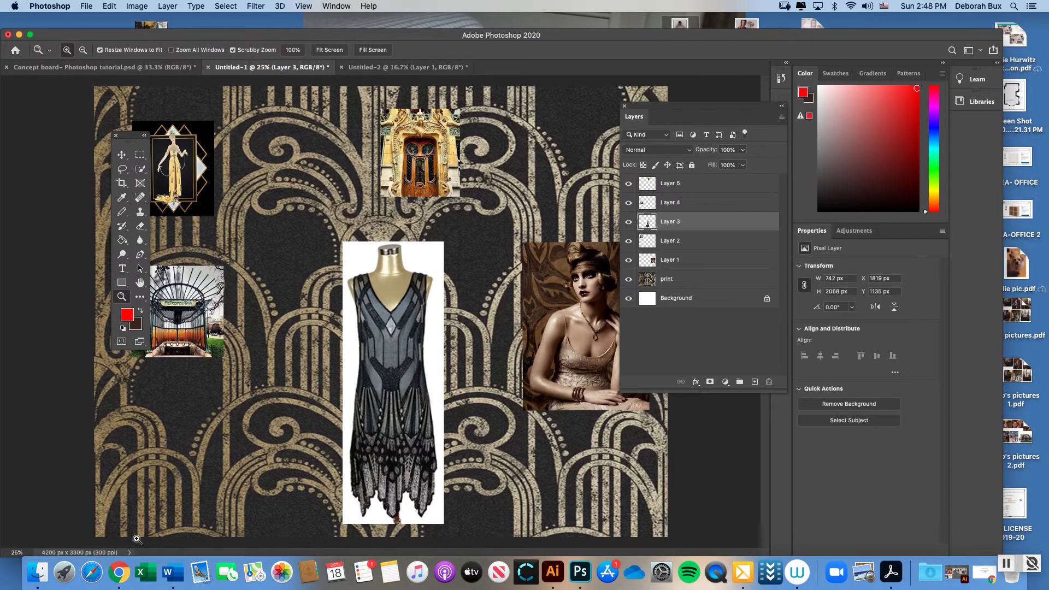
drag(699, 105, 780, 109)
key(v)
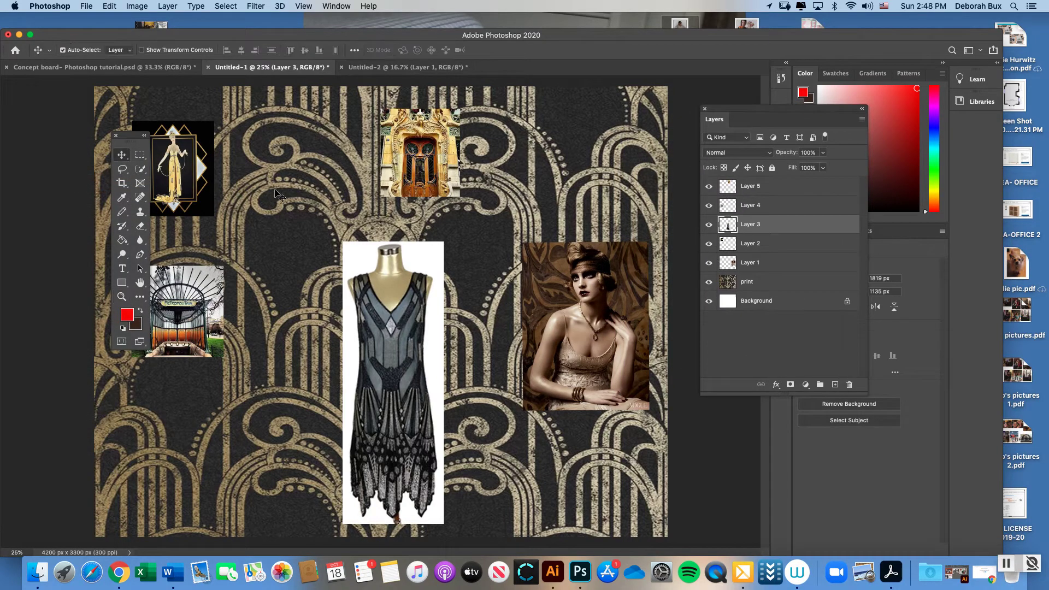
Move the portrait on Layer 1 up toward the dress, to about X 2787 px, Y 808 px, and scale it up proportionally
click(586, 280)
drag(584, 279, 537, 235)
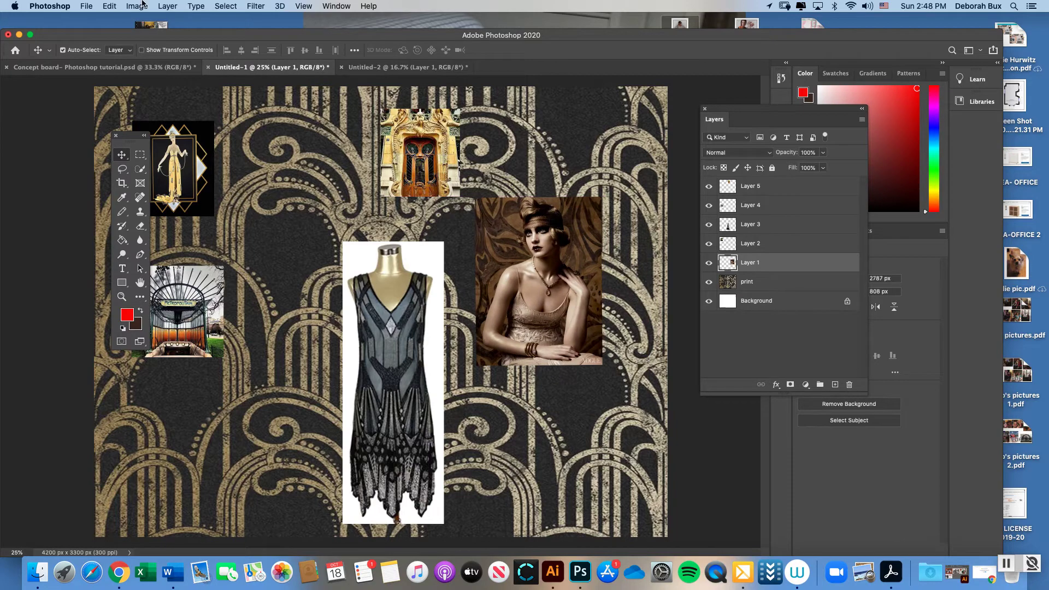
click(120, 6)
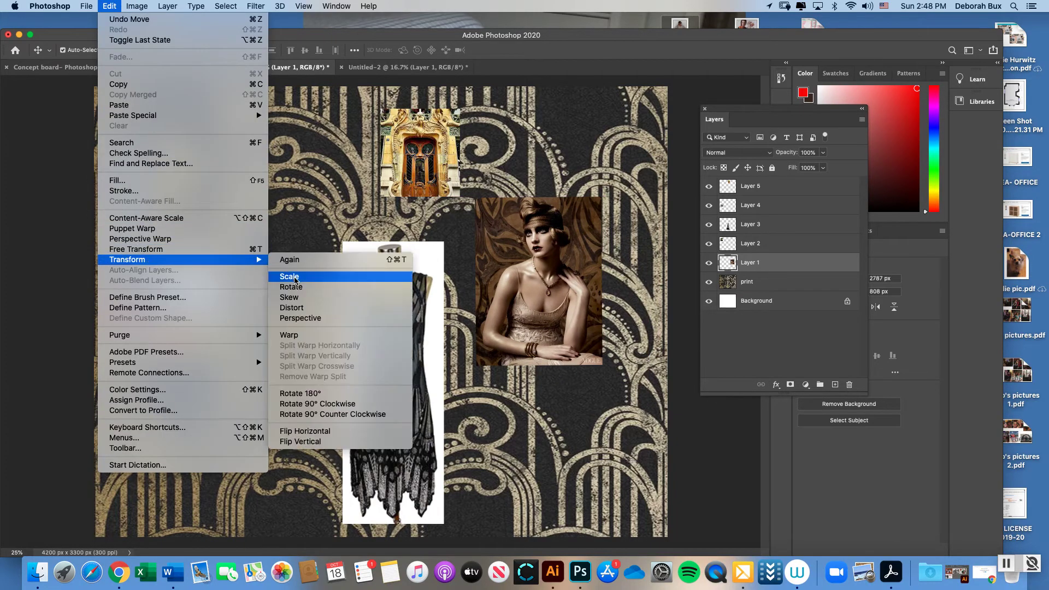
click(295, 273)
drag(602, 365, 653, 427)
key(Return)
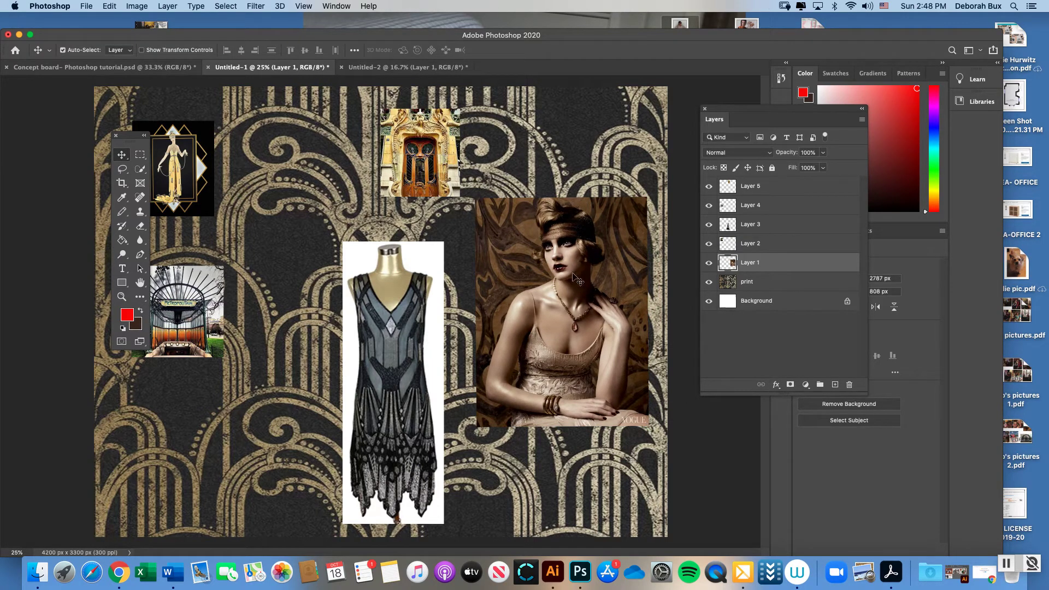
Try reducing the opacity of the portrait on Layer 1 to 79% and 89%, and restore it to 100%
click(823, 152)
mouse_move(822, 166)
mouse_down()
mouse_move(797, 166)
mouse_move(813, 167)
mouse_up()
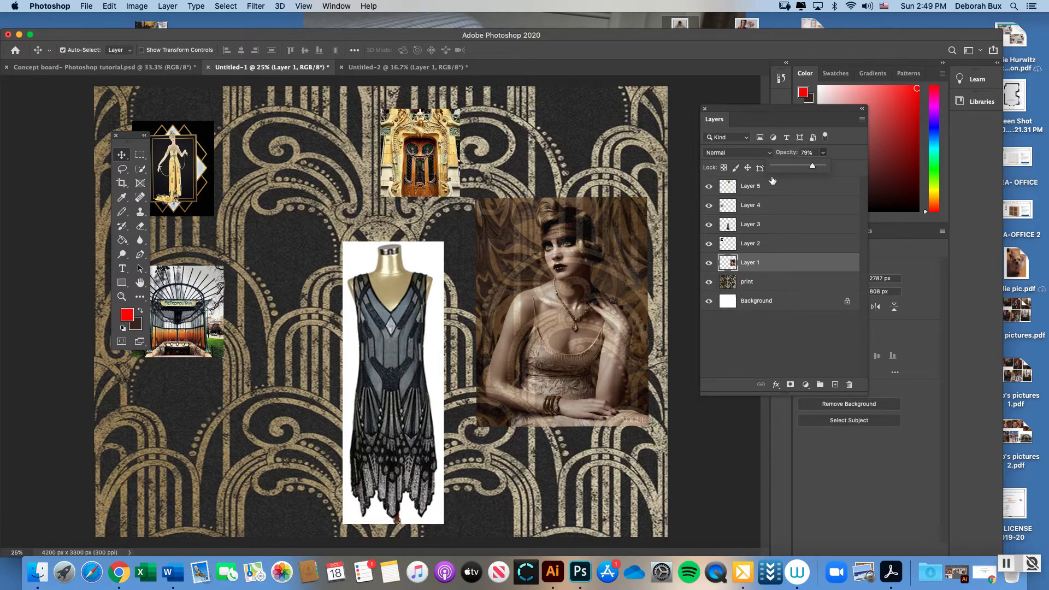
drag(813, 170, 818, 169)
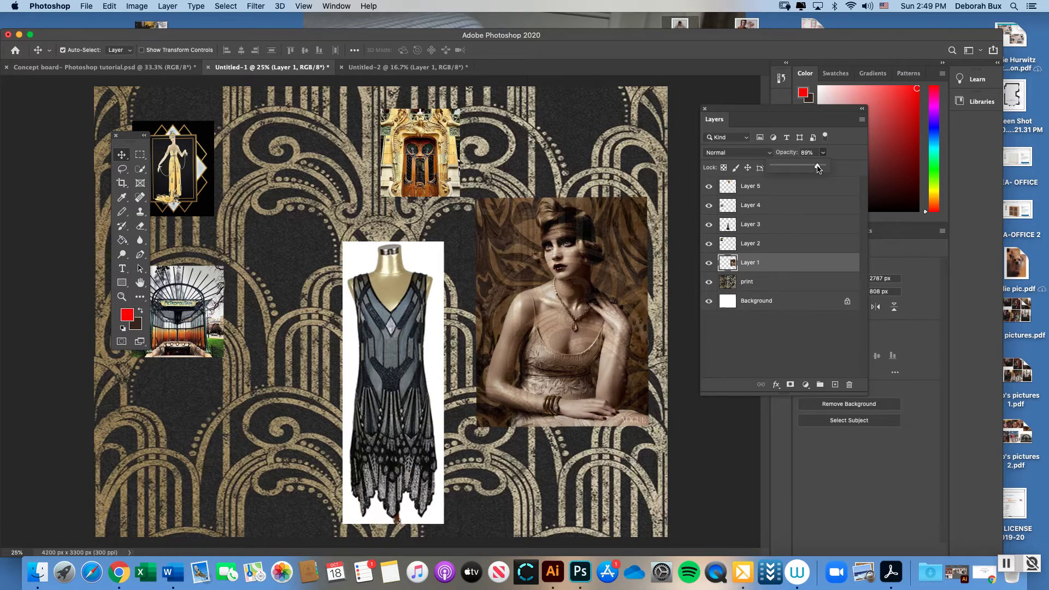
drag(822, 168, 826, 167)
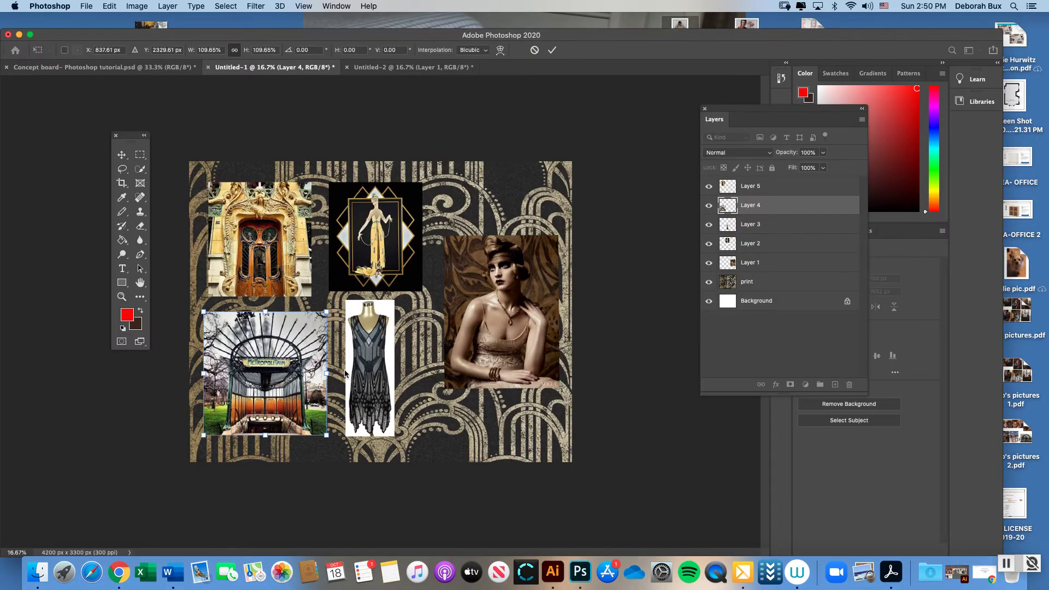
Scale the Metropolitain entrance photo on Layer 4 to about 114% and apply the transform
drag(133, 140, 124, 141)
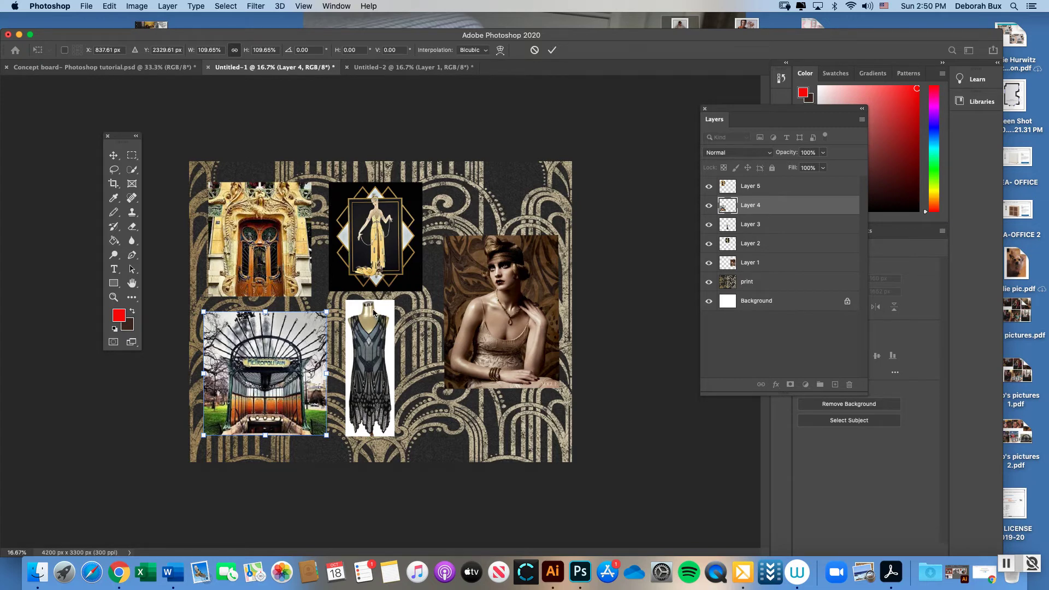
drag(123, 141, 129, 163)
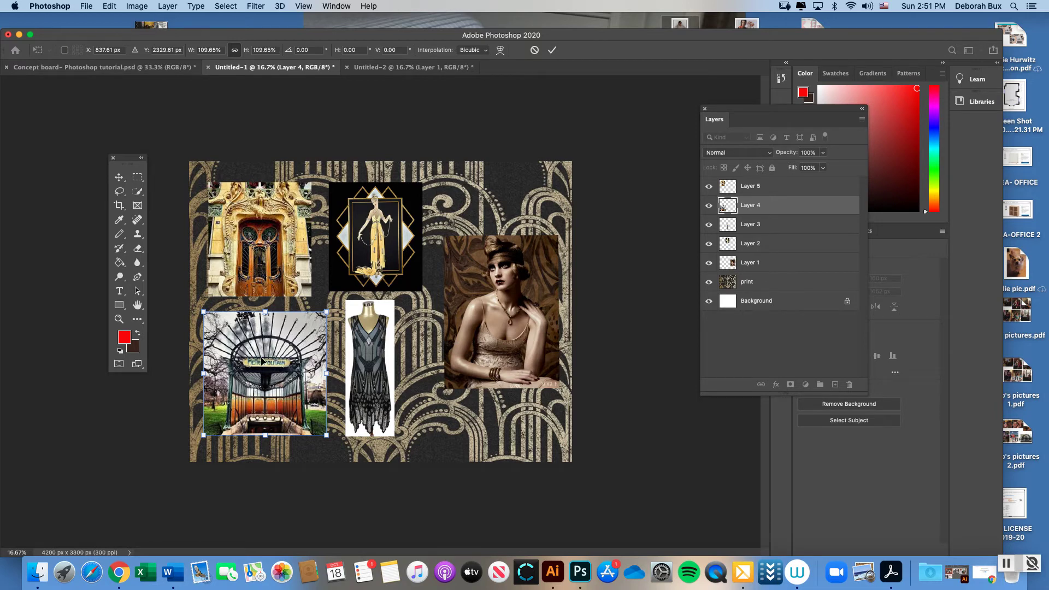
drag(326, 436, 330, 443)
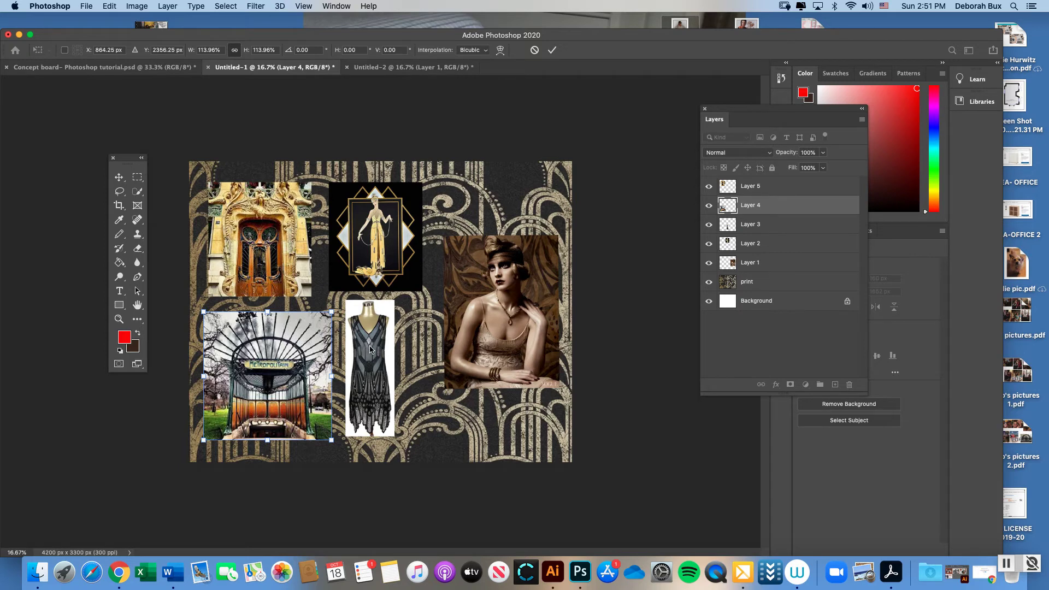
click(552, 49)
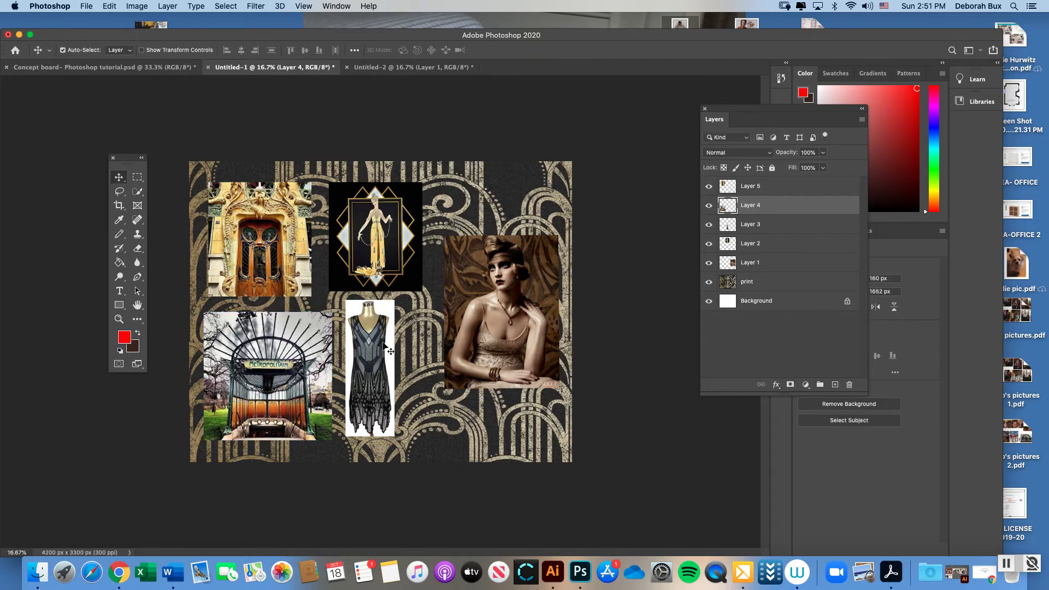
Shift the dress image to about X 1819 px, Y 1521 px and the gold figure illustration to about X 1551 px, Y 209 px
drag(376, 336, 385, 334)
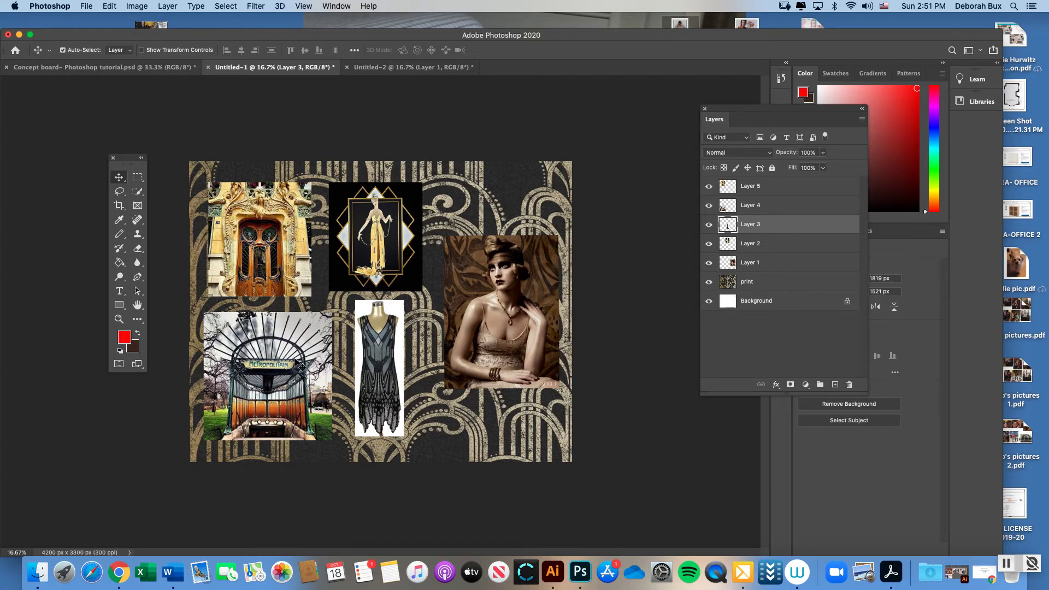
click(385, 253)
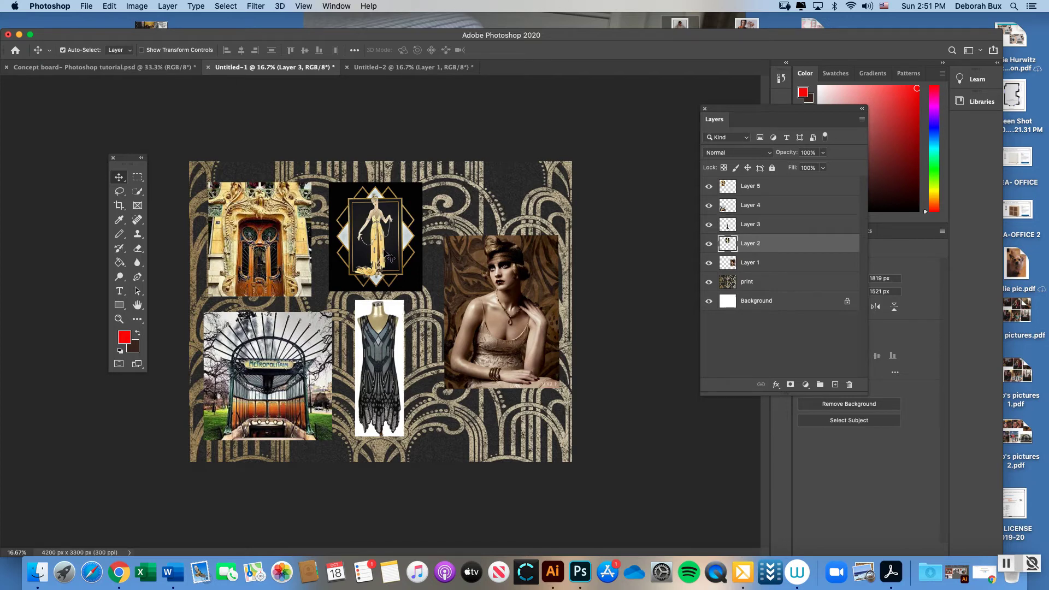
mouse_move(394, 229)
mouse_down()
mouse_move(386, 227)
mouse_move(407, 224)
mouse_up()
click(306, 226)
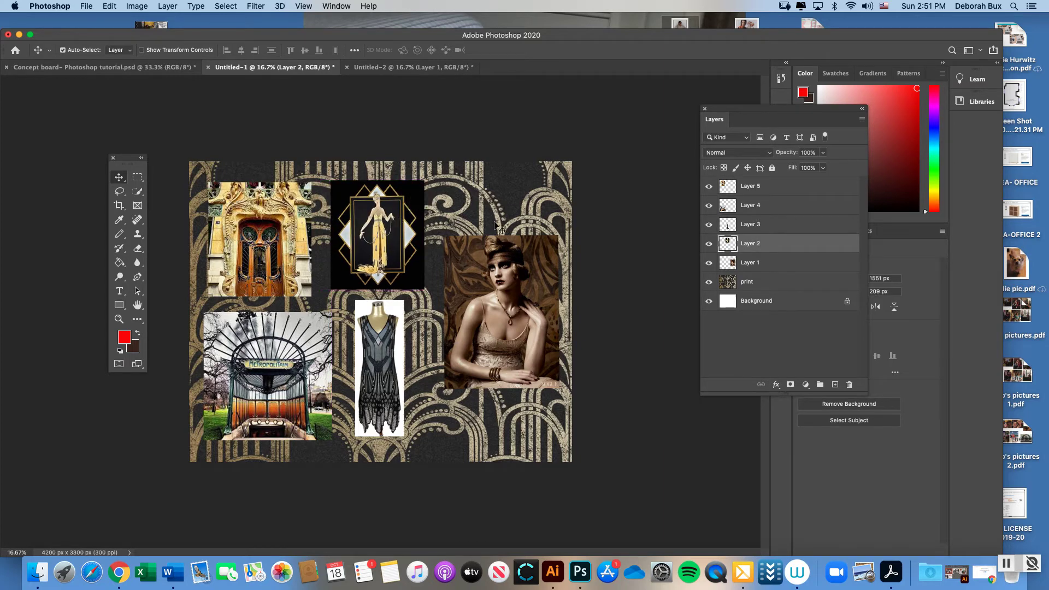
Scale the portrait on Layer 1 to about 112% and reposition it at about X 2675 px, Y 627 px
click(504, 259)
click(110, 6)
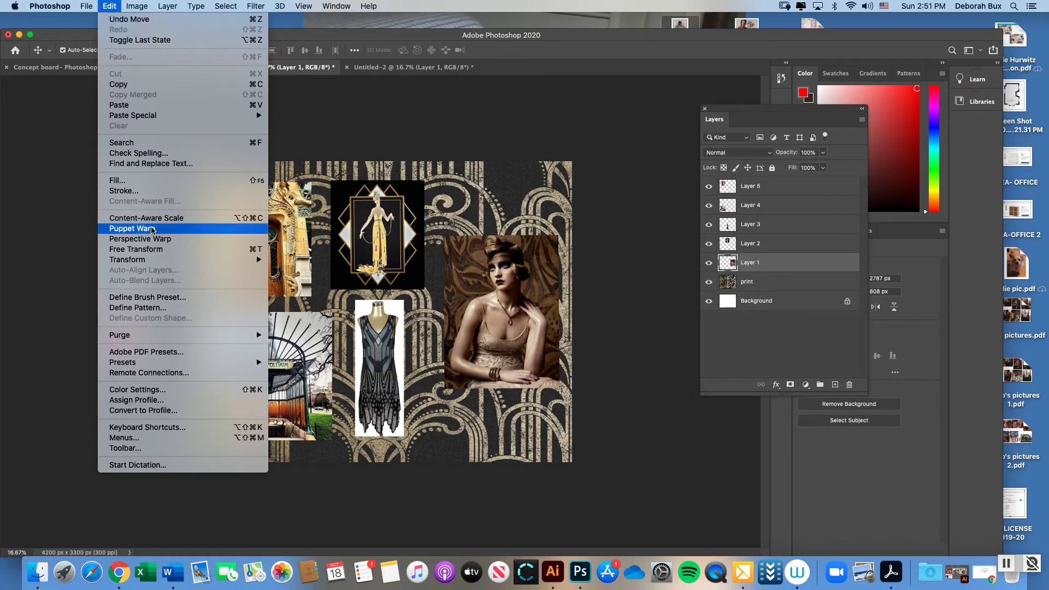
mouse_move(149, 260)
click(302, 275)
drag(557, 232, 573, 216)
drag(519, 249, 509, 251)
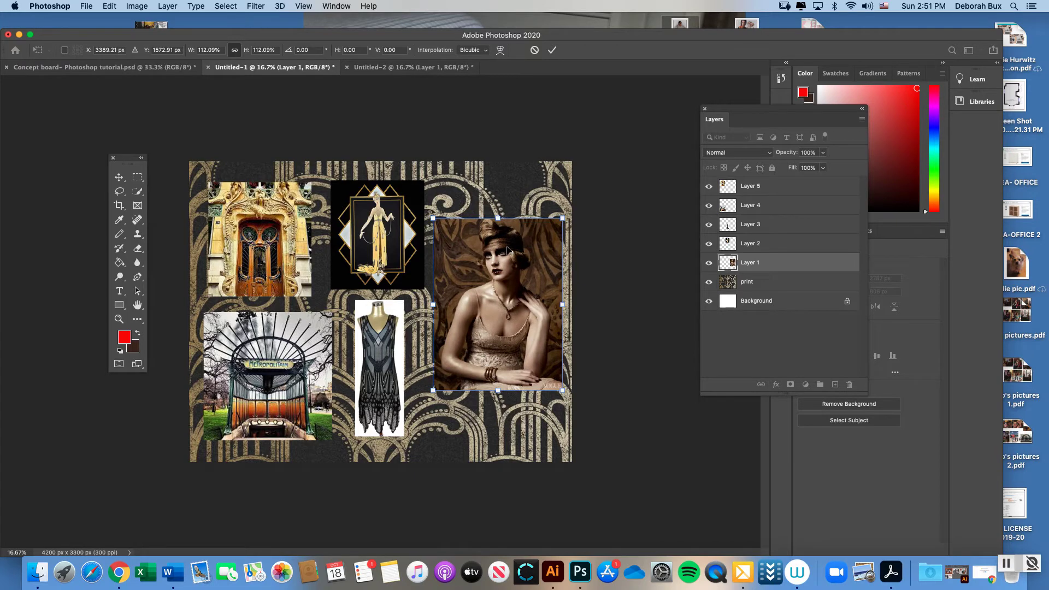
key(Return)
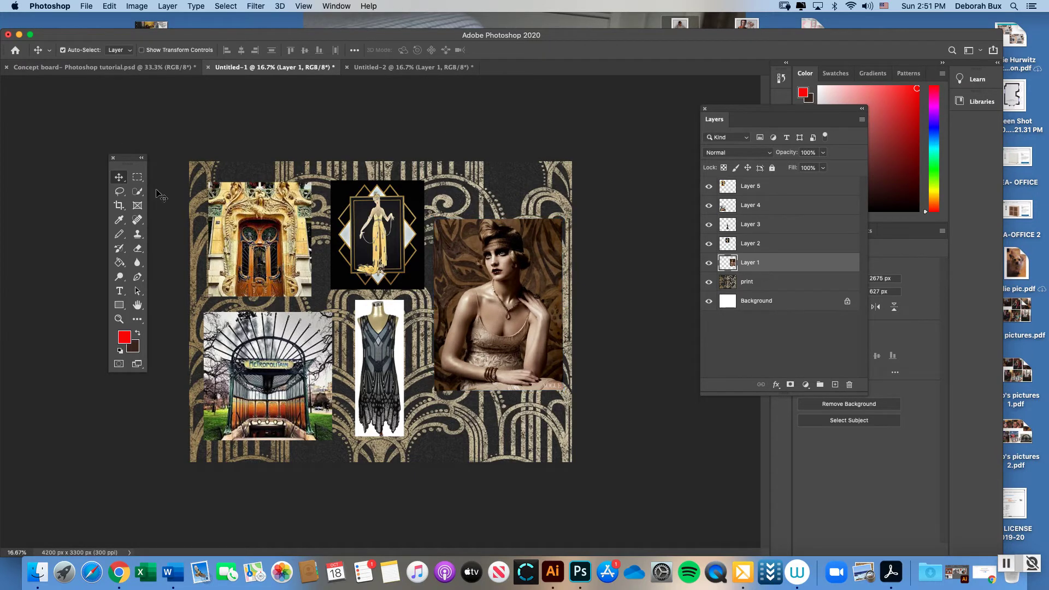
Shift the Tools panel clear of the board and view the finished Concept board- Photoshop tutorial.psd for layout comparison
drag(130, 160, 125, 161)
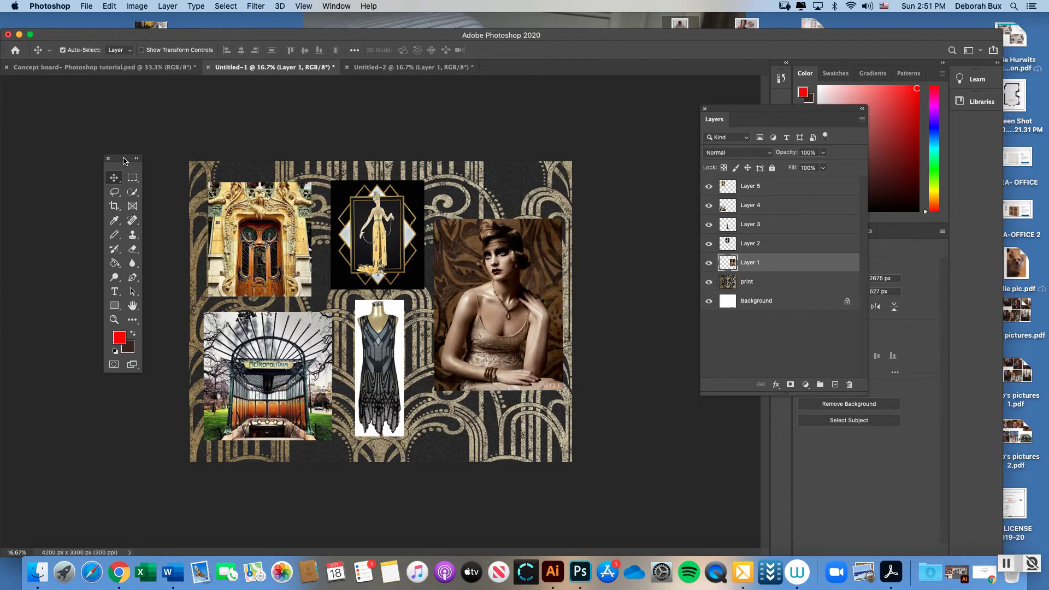
click(173, 69)
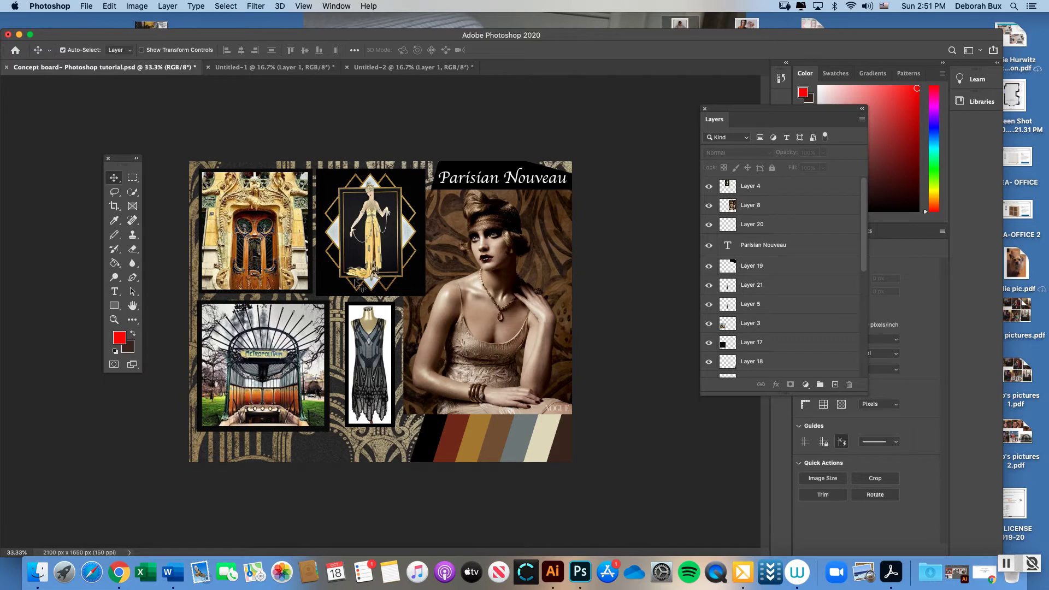
On Layer 5 of Untitled-1, reset the colours to black and white and marquee about 1230 by 1343 px around the door photo
click(300, 68)
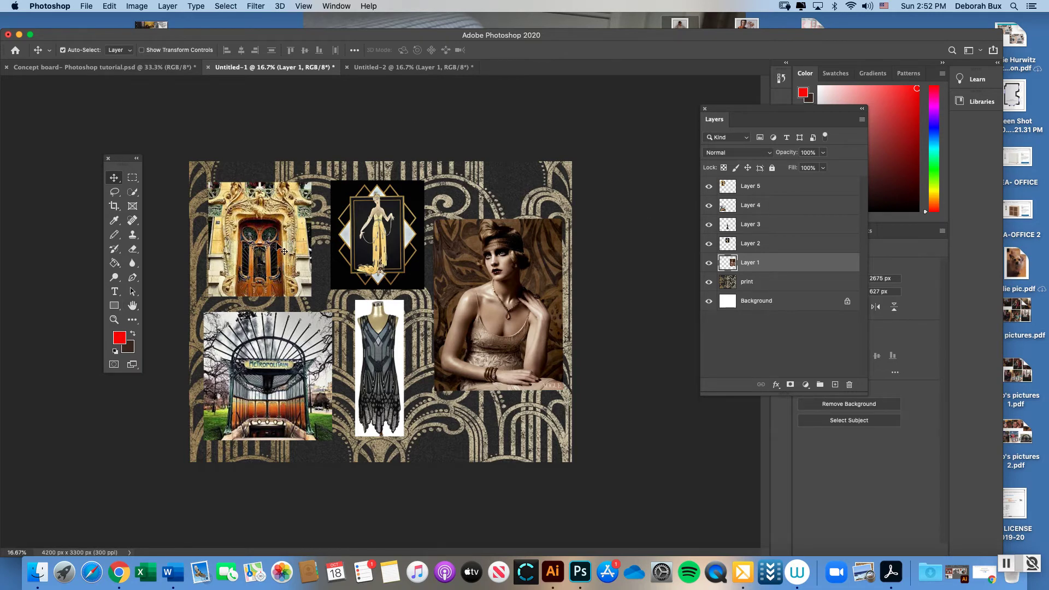
click(260, 227)
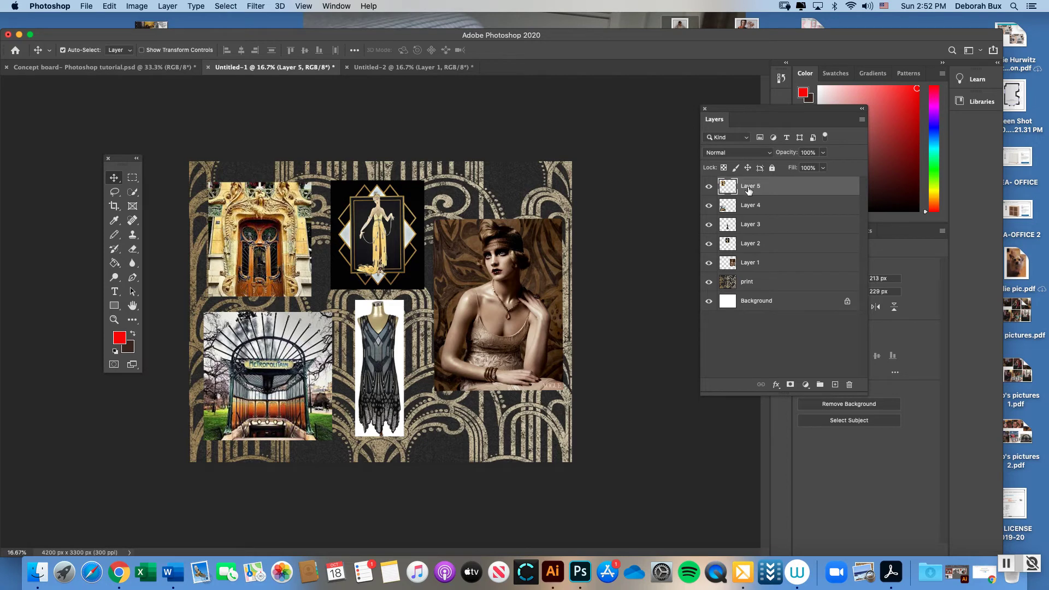
click(135, 180)
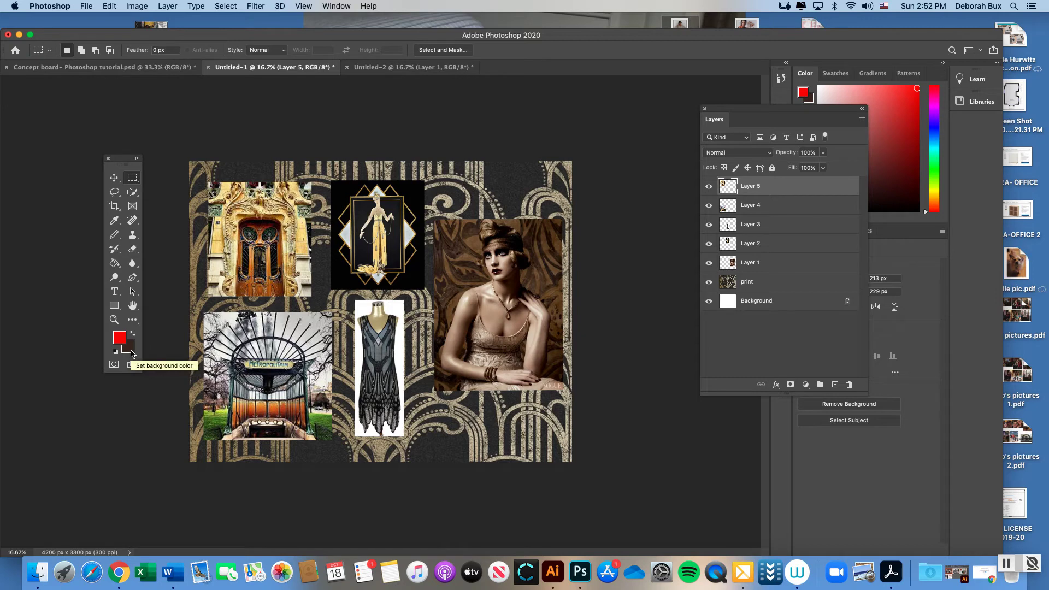
click(116, 351)
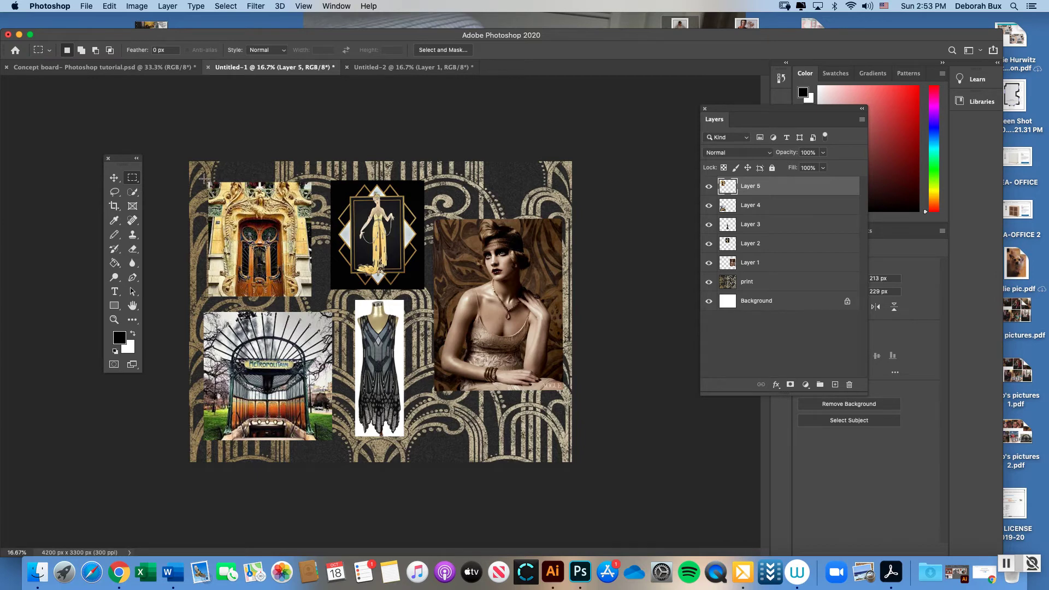
drag(204, 179, 316, 301)
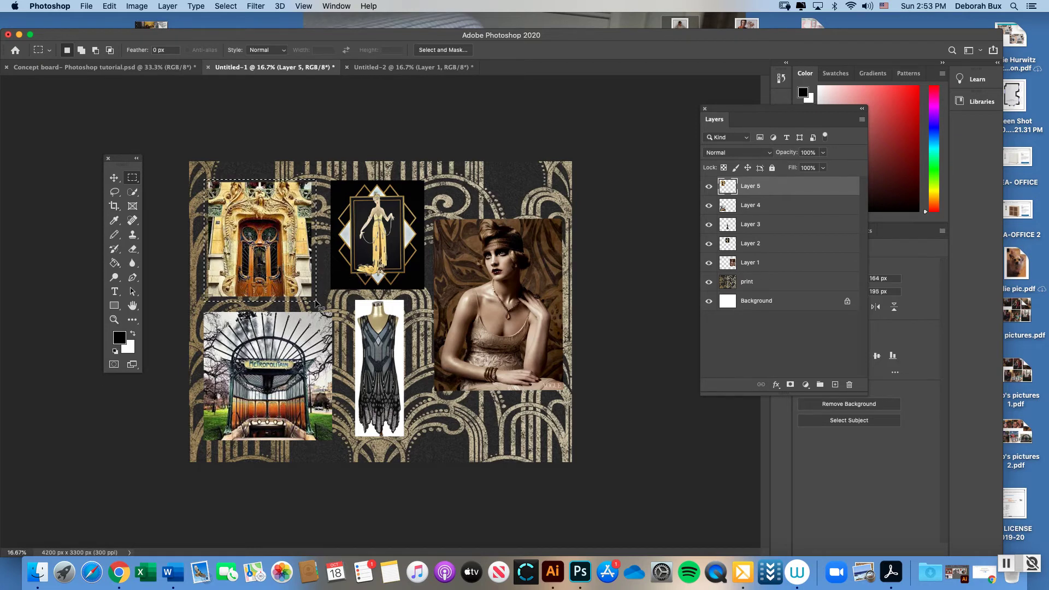
key(super+equal)
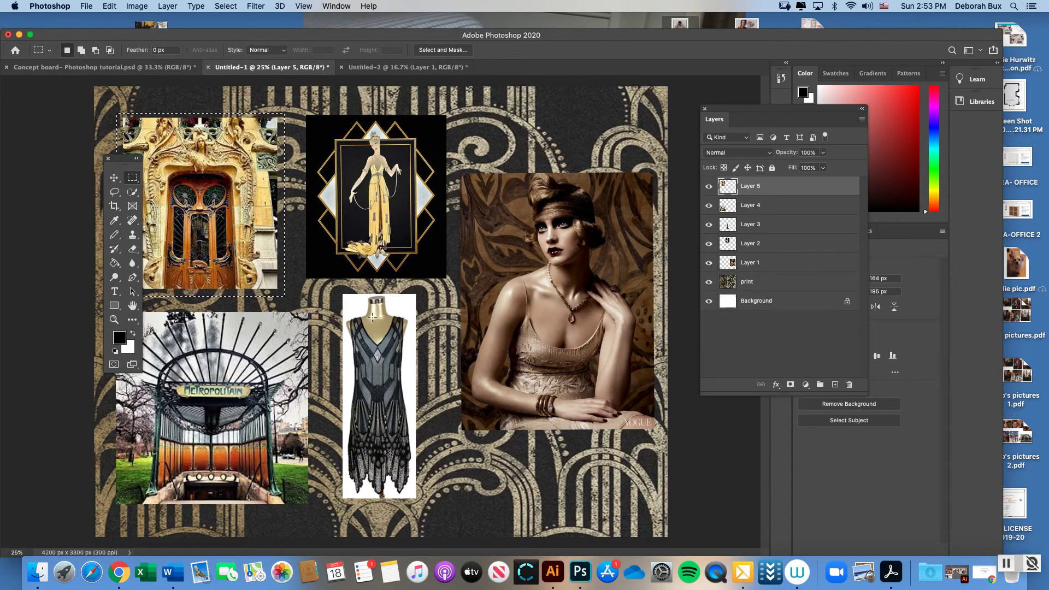
drag(376, 27, 407, 27)
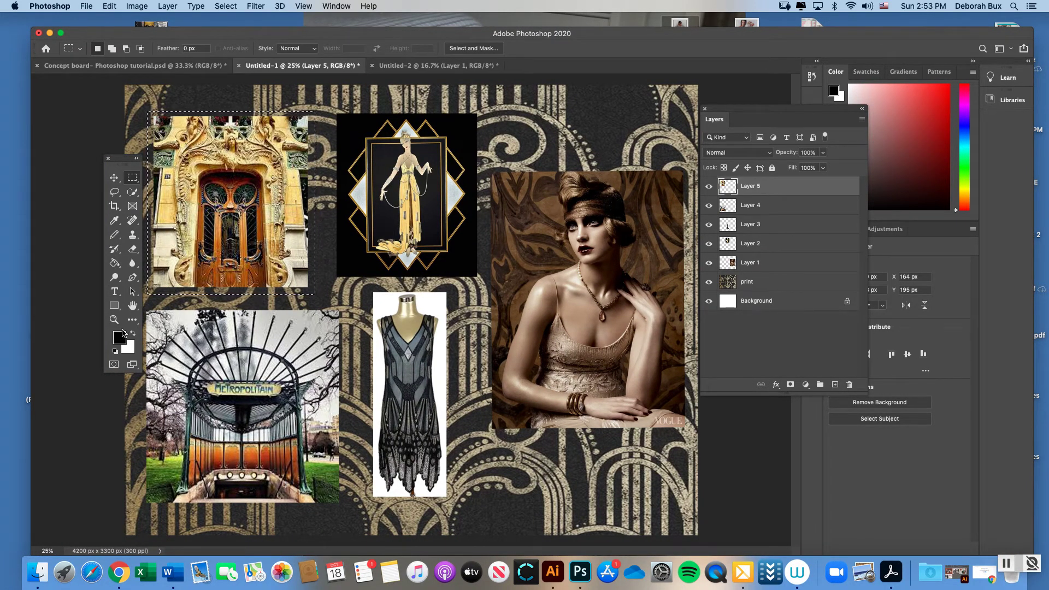
drag(120, 153, 102, 150)
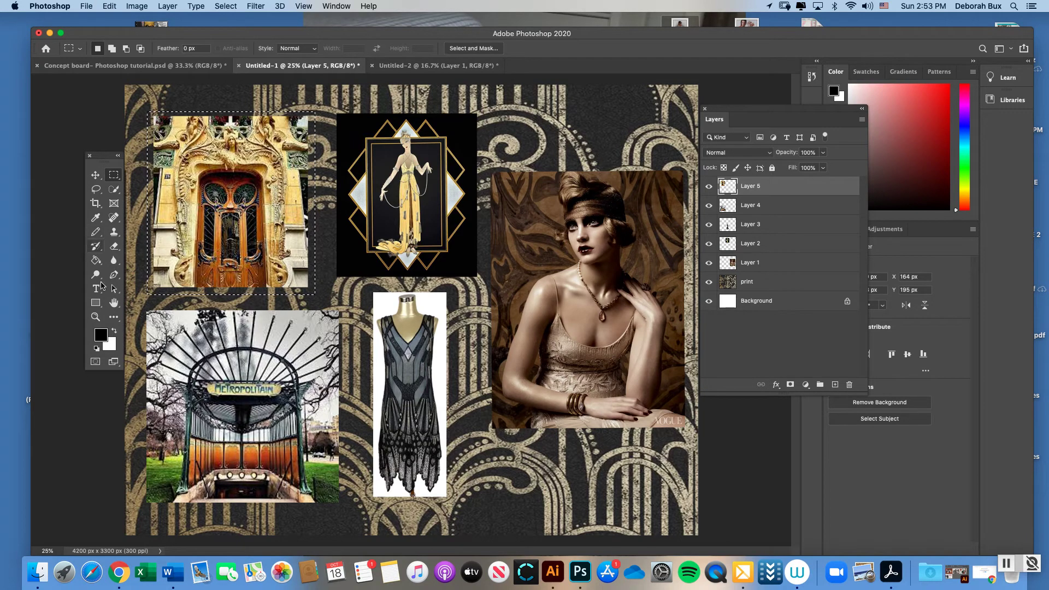
Try to fill the selection directly on Layer 5 with the foreground color at 100% opacity, and undo the fill
click(109, 6)
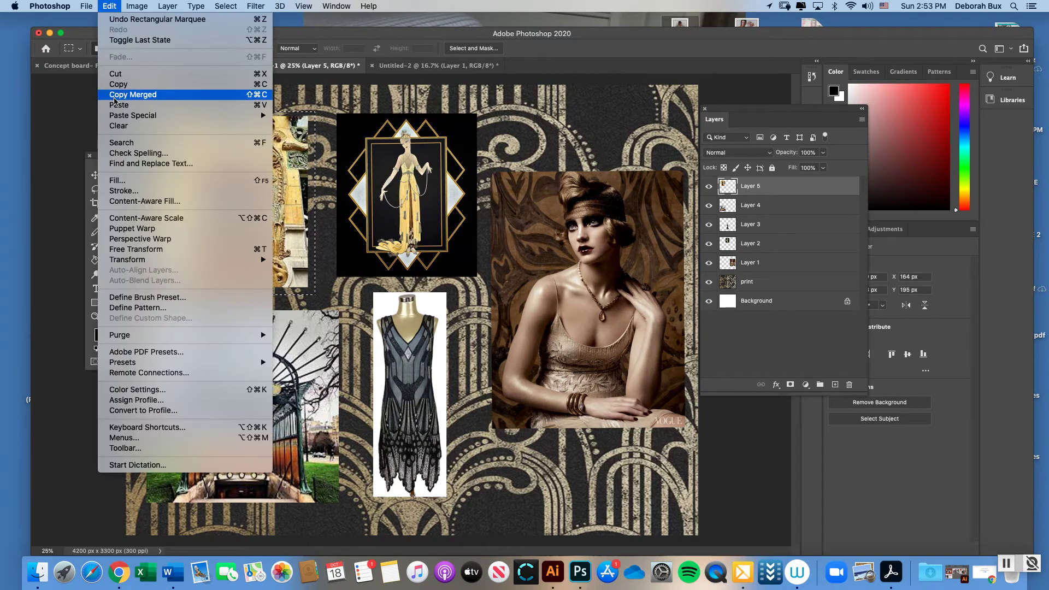
click(125, 181)
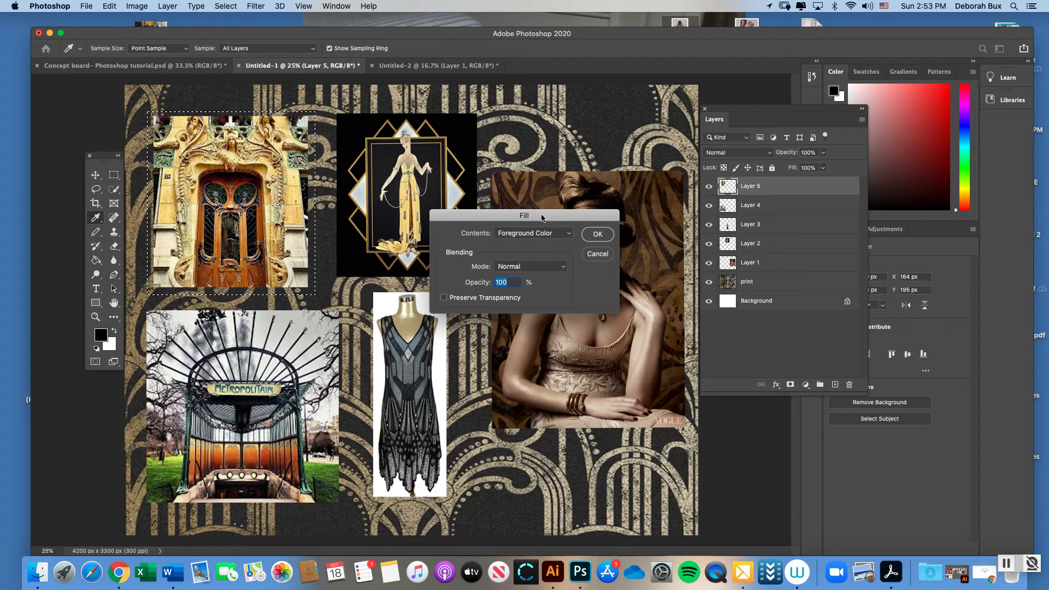
drag(541, 218, 461, 211)
click(488, 229)
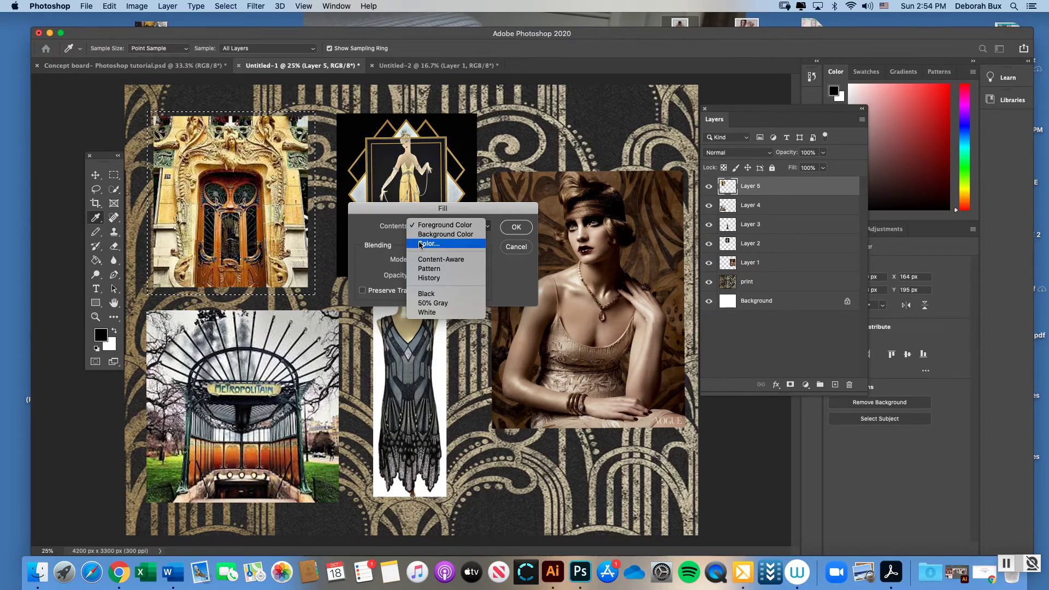
click(435, 225)
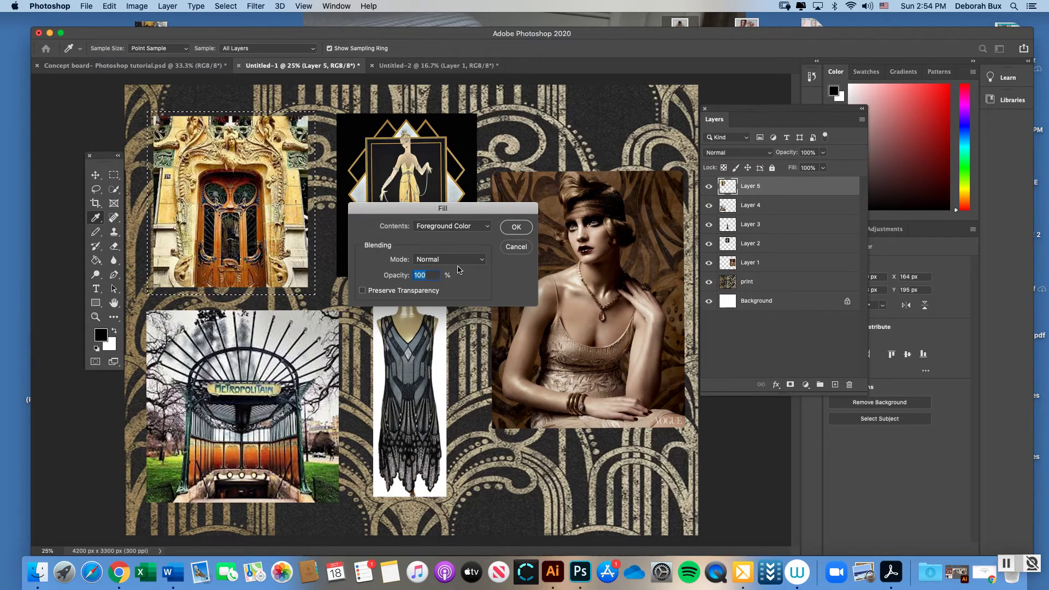
click(515, 228)
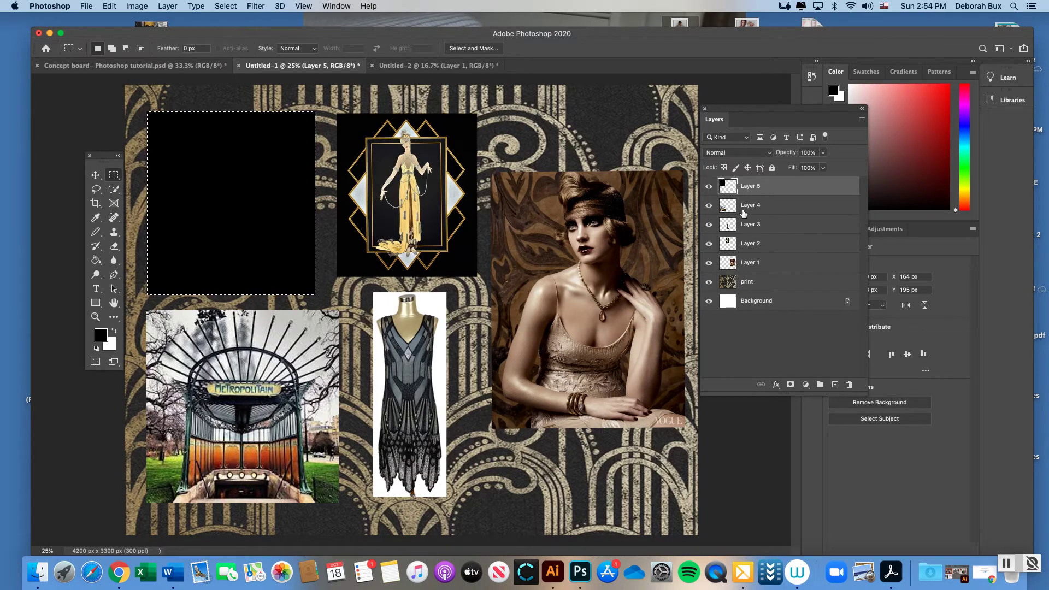
key(super+v)
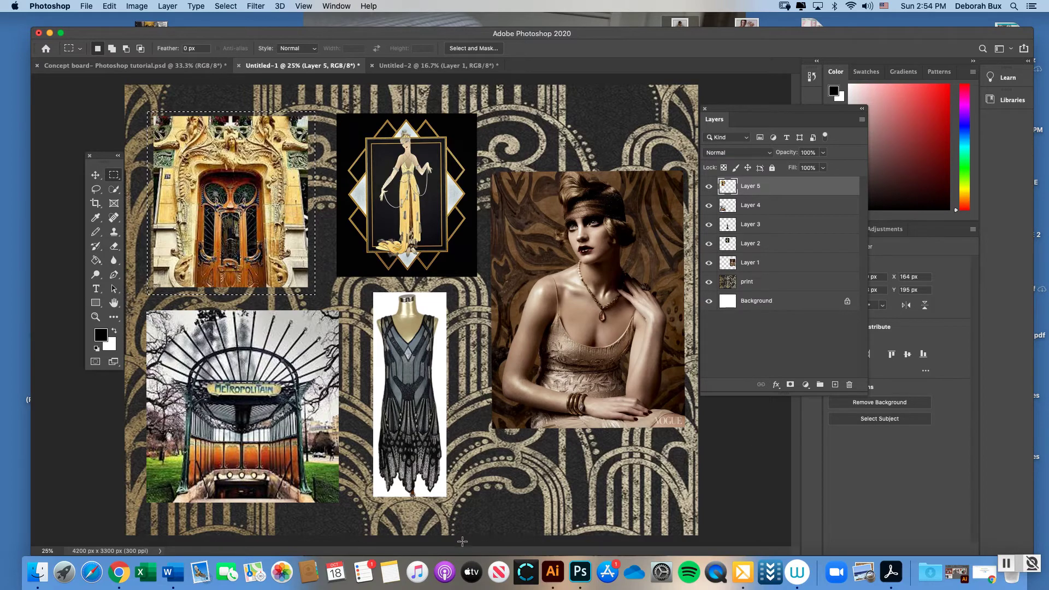
Add a new layer, fill the selected rectangle with the black foreground color at 100% opacity, and deselect
click(835, 385)
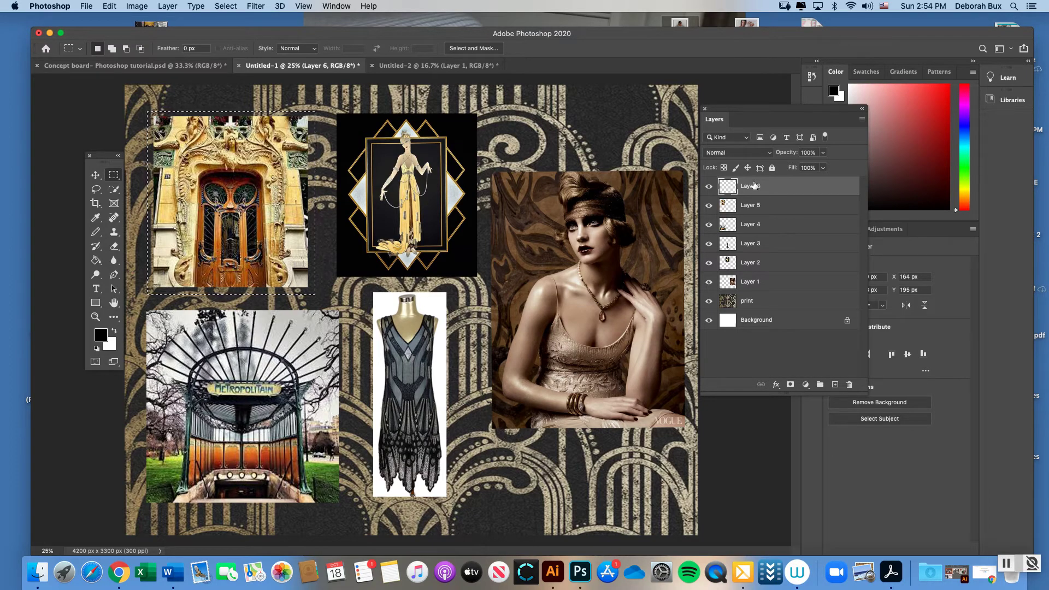
click(109, 6)
click(126, 80)
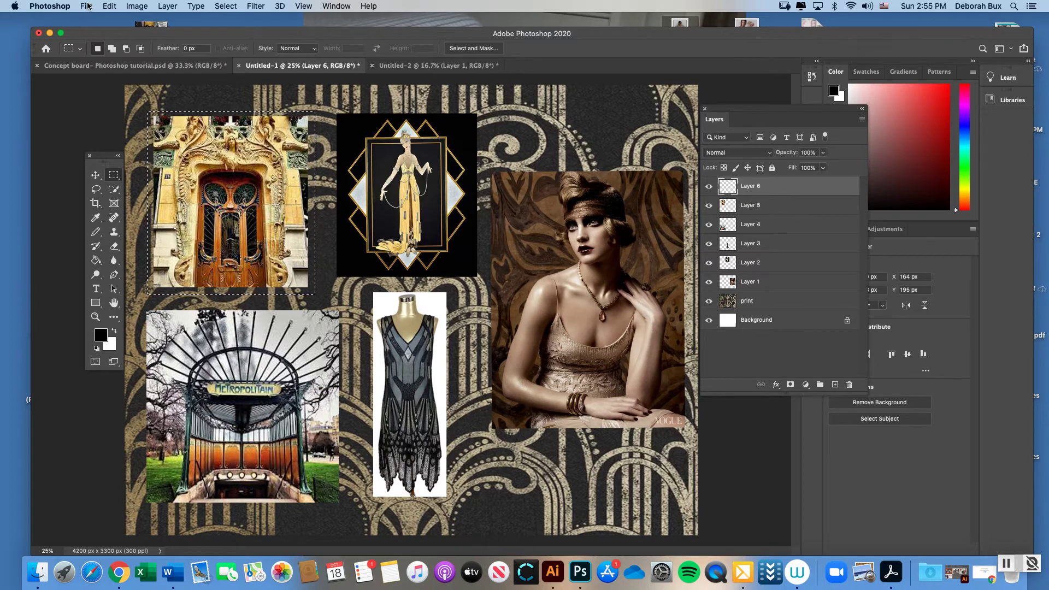
click(109, 6)
click(121, 182)
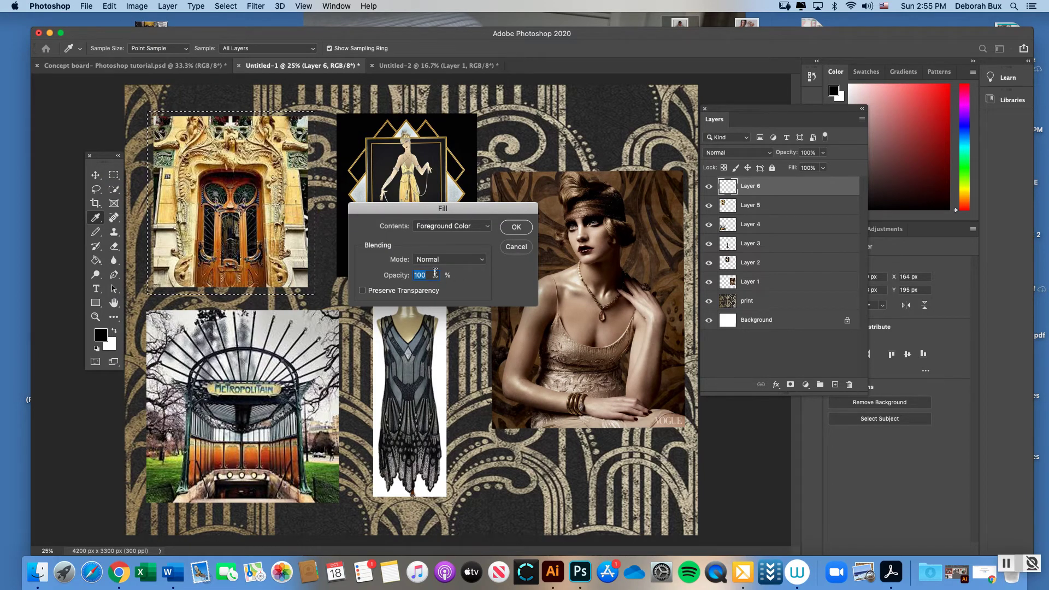
click(518, 229)
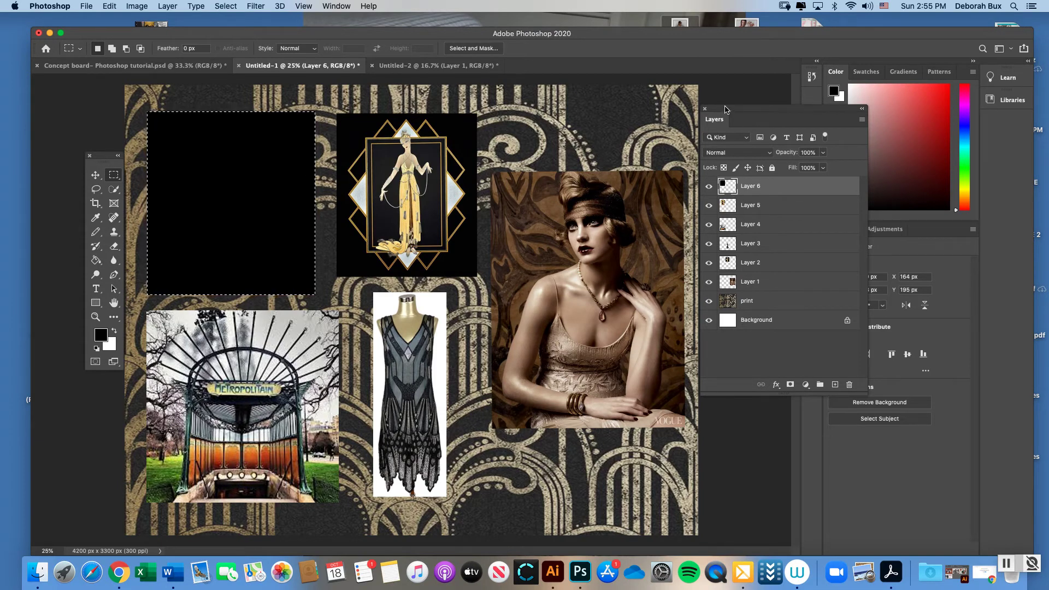
drag(731, 113, 633, 107)
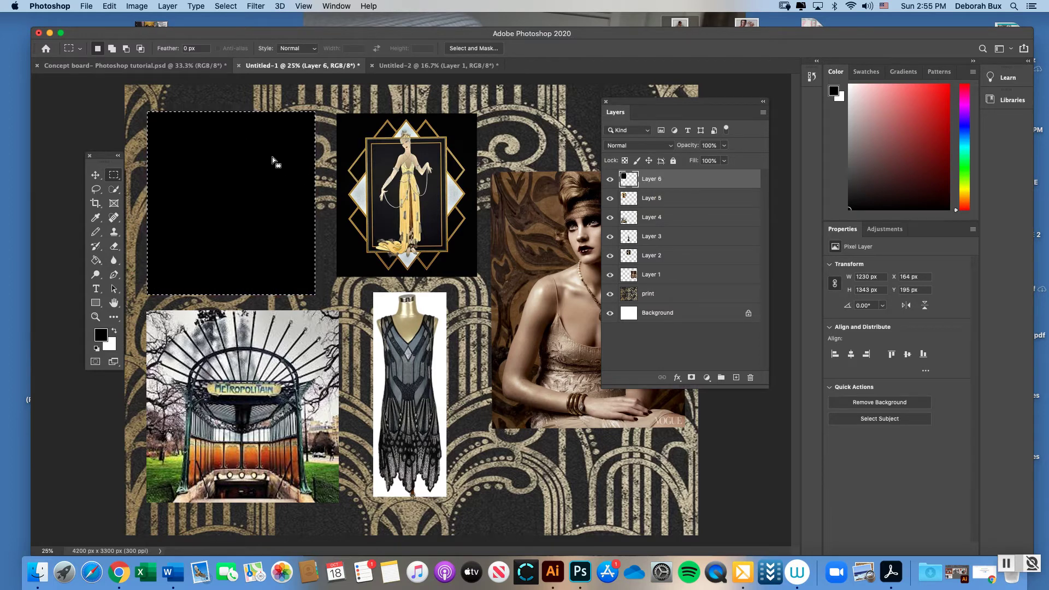
click(305, 214)
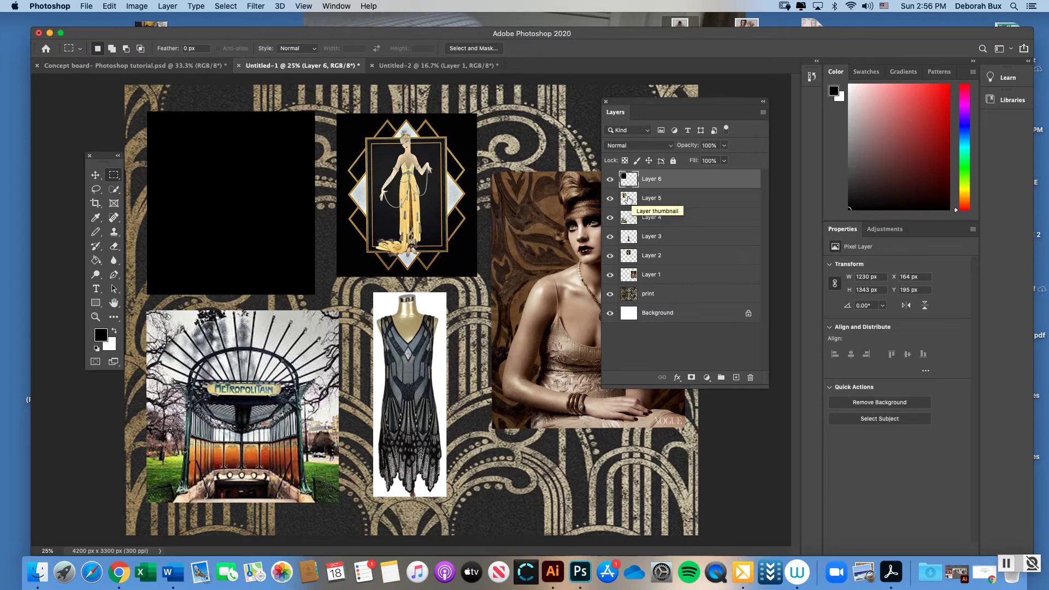
Move Layer 5 above the black rectangle's layer and position the door photo inside the frame at about X 214 px, Y 239 px
click(679, 201)
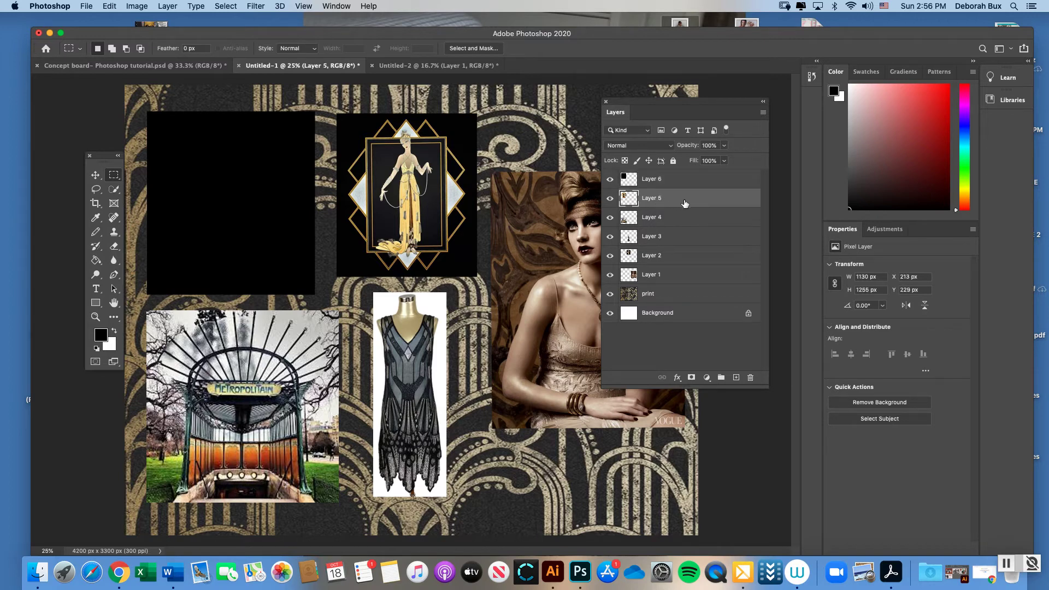
drag(677, 200, 677, 179)
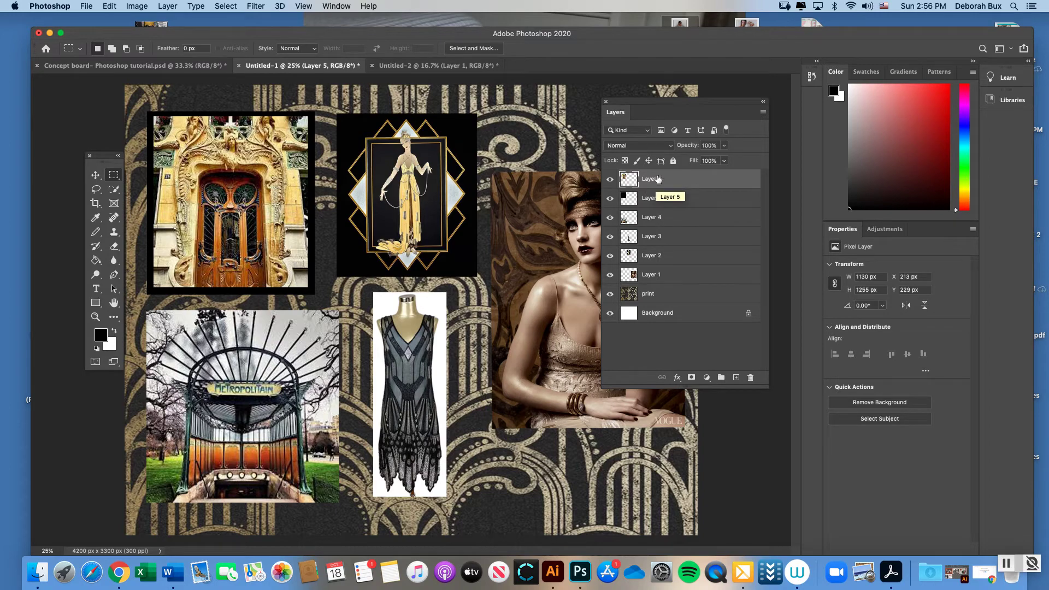
mouse_move(663, 179)
mouse_down()
mouse_move(673, 206)
mouse_move(673, 182)
mouse_up()
click(95, 176)
drag(246, 165, 222, 162)
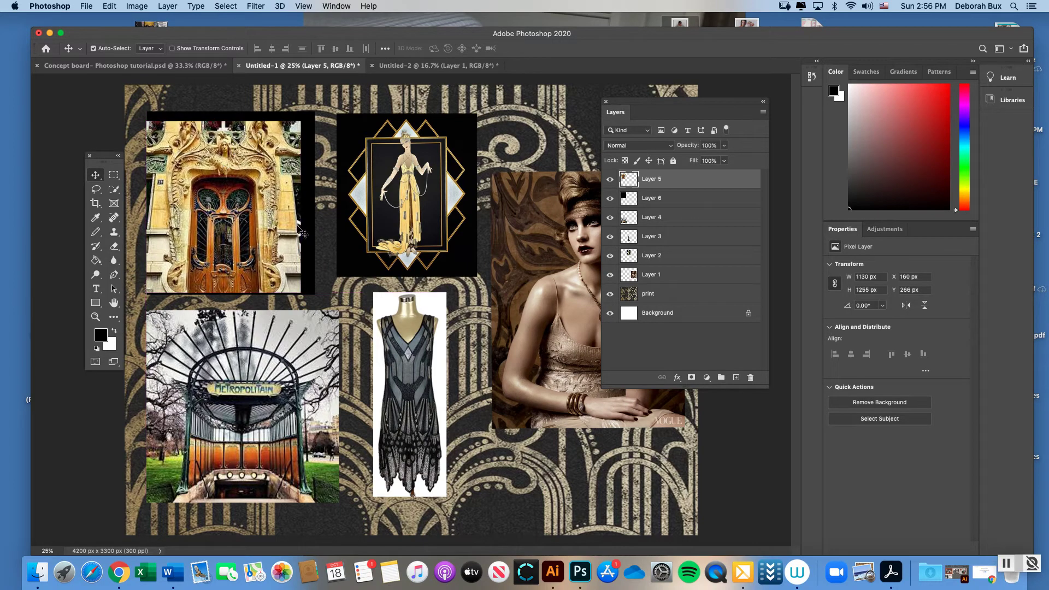
drag(261, 202, 268, 199)
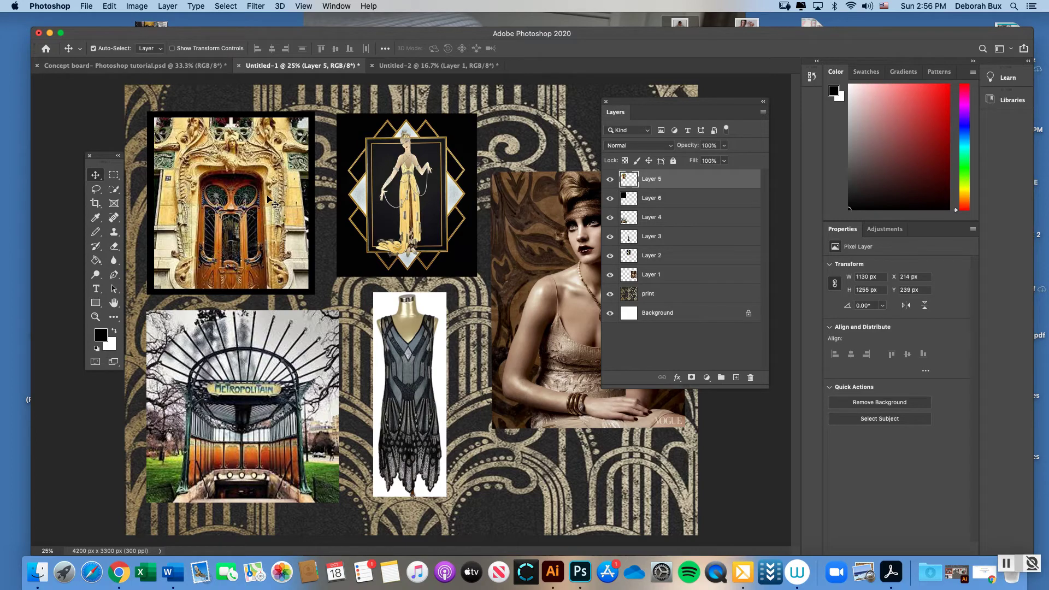
Add another new layer and marquee an area about 1488 by 1497 px around the Metropolitain entrance photo
click(1006, 563)
click(321, 180)
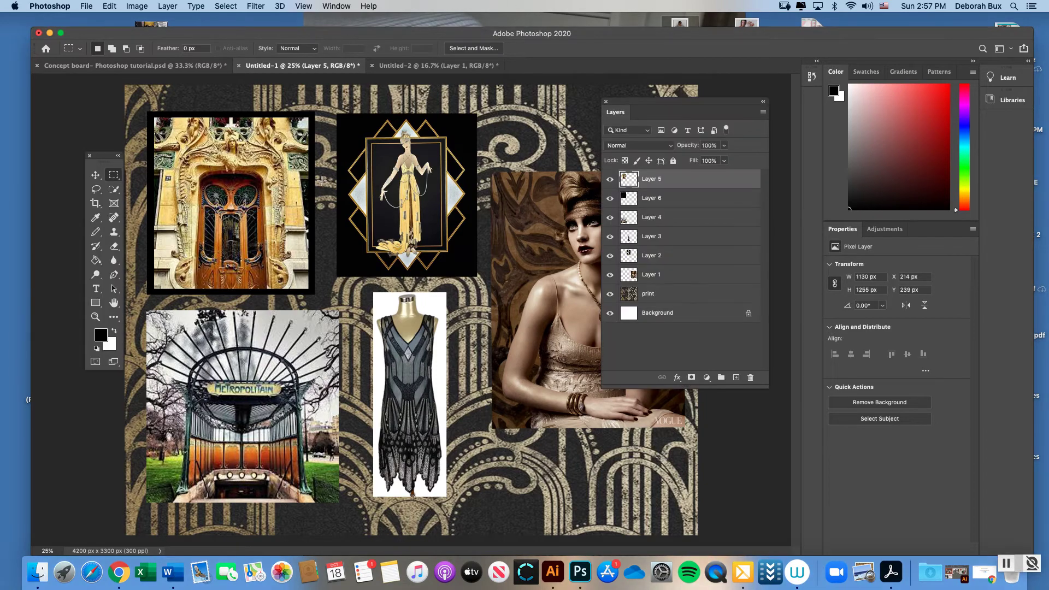
drag(106, 159, 94, 158)
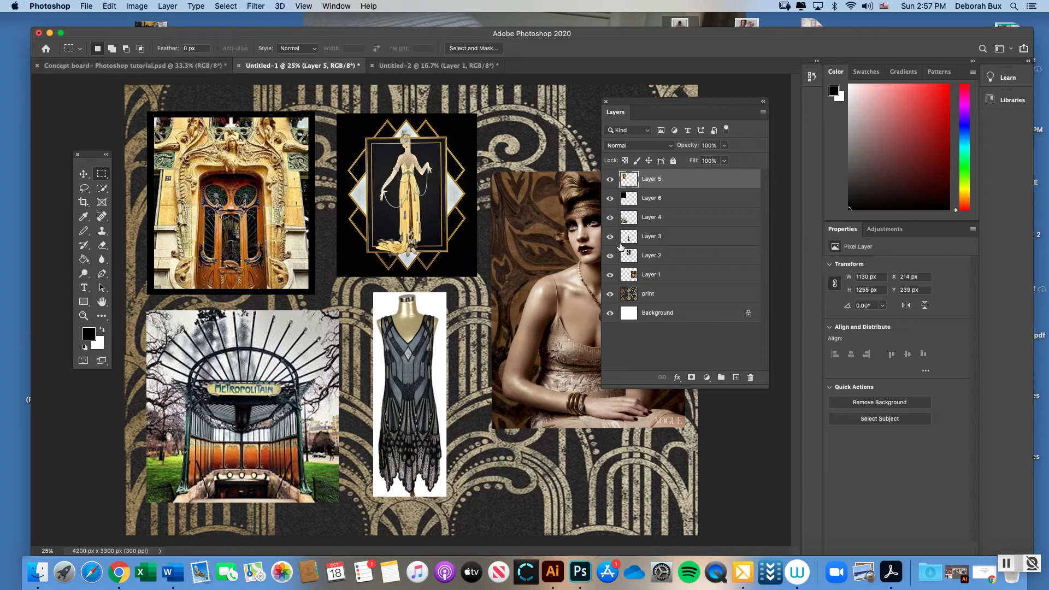
click(736, 379)
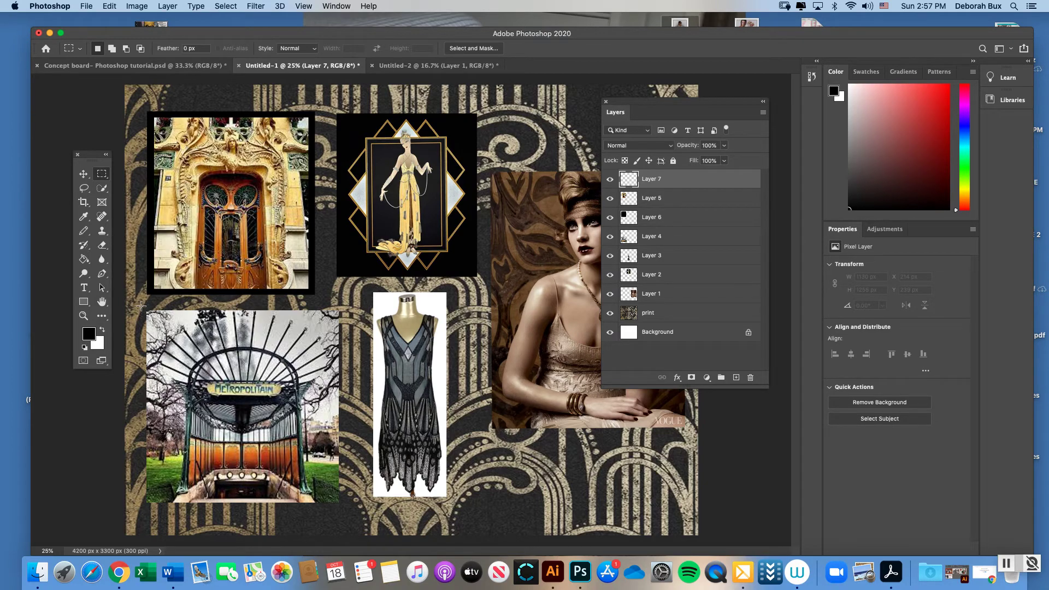
drag(141, 306, 344, 509)
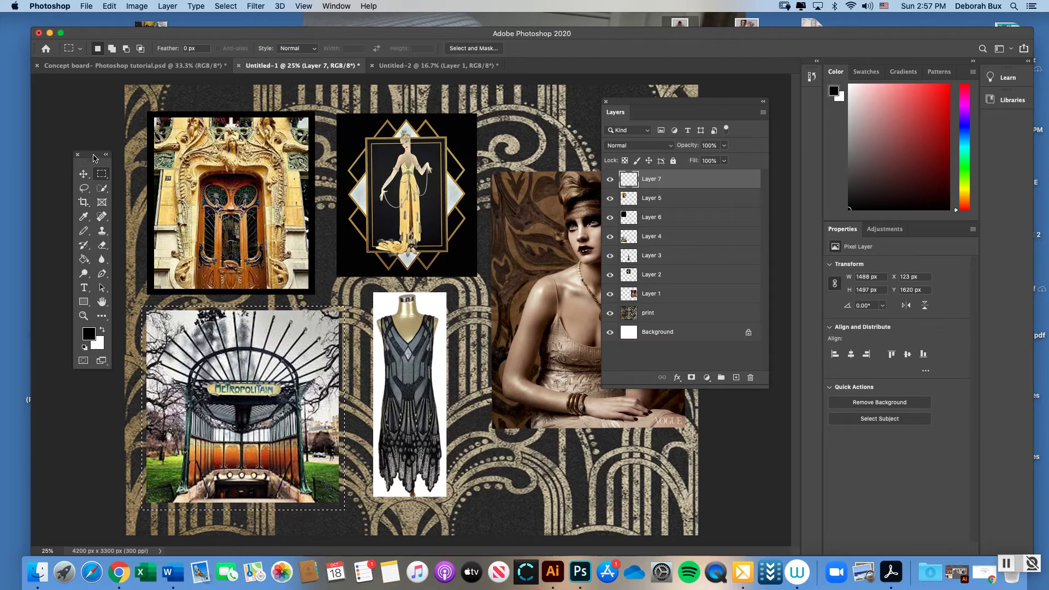
drag(93, 159, 89, 158)
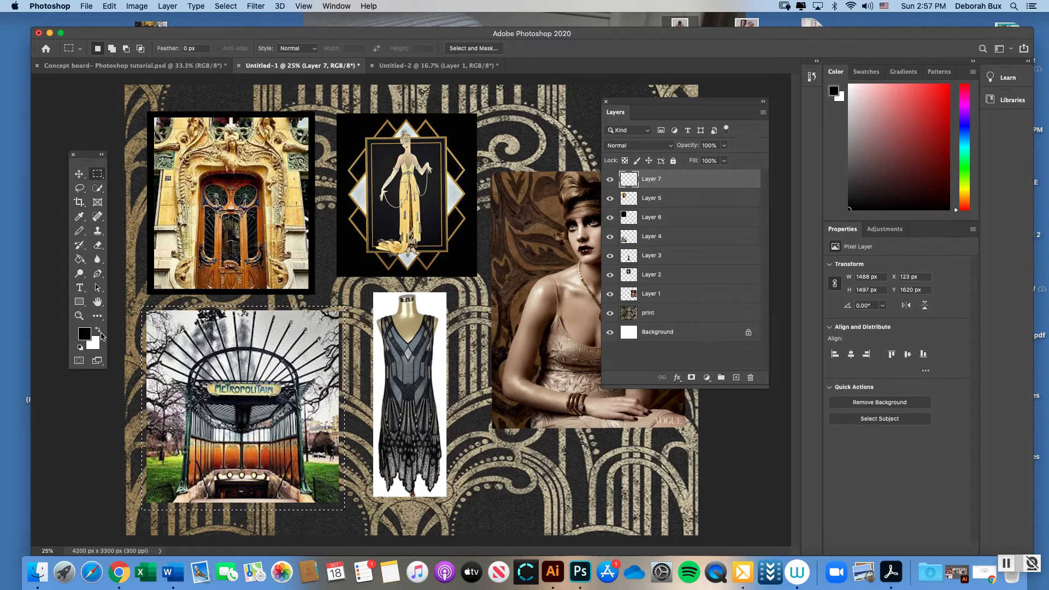
click(99, 331)
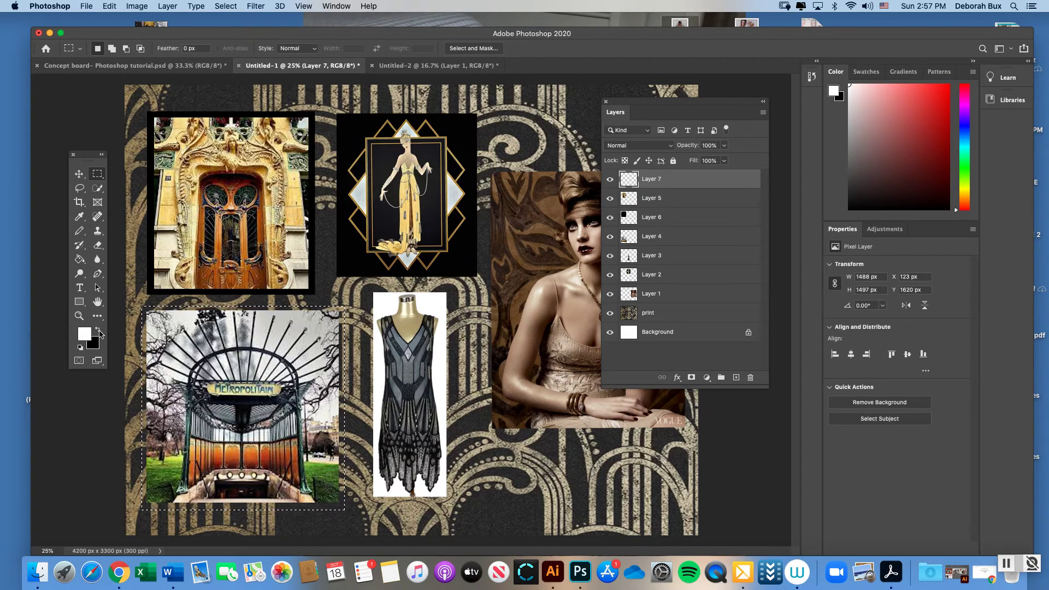
click(100, 332)
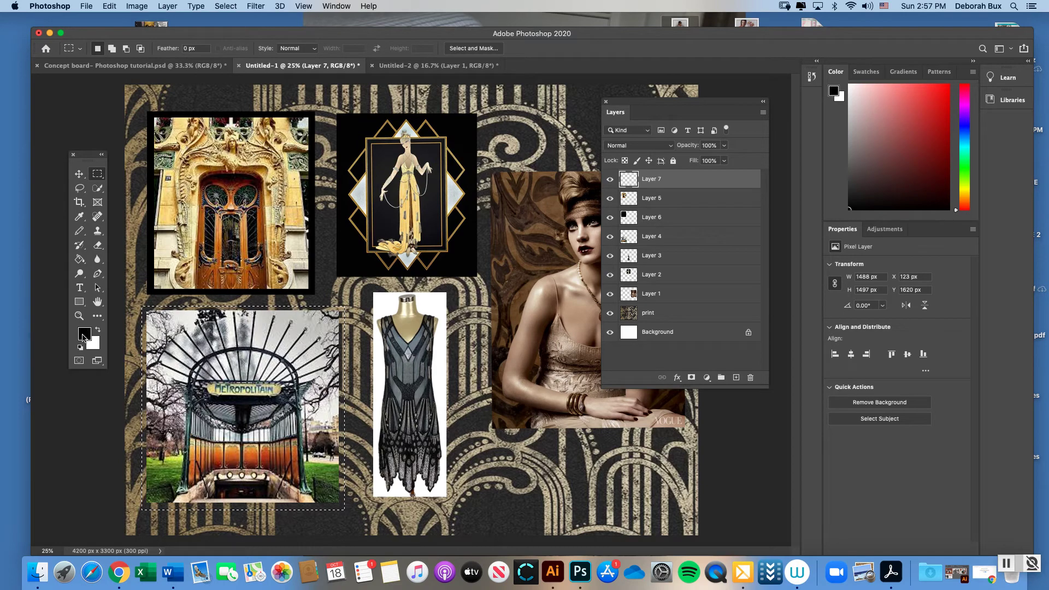
click(85, 335)
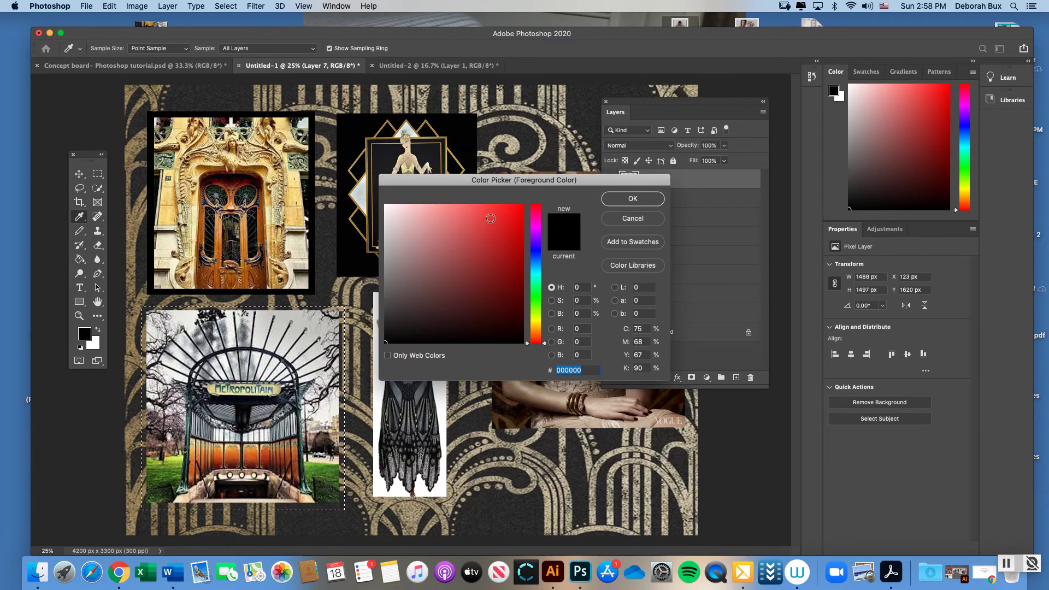
click(632, 219)
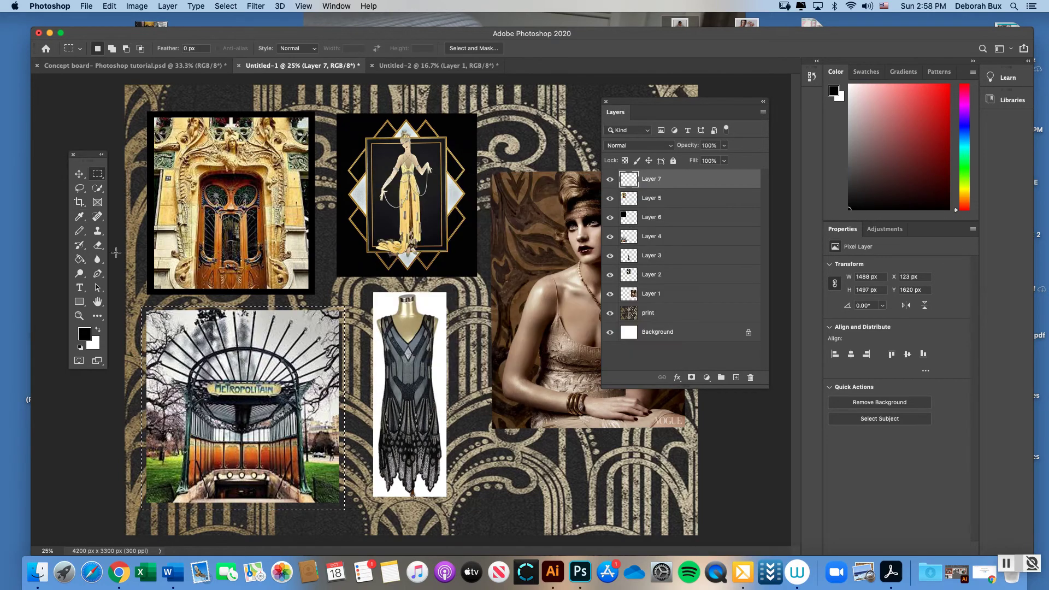
Sample the orange-brown of the wooden door with the Eyedropper as the foreground color
click(81, 219)
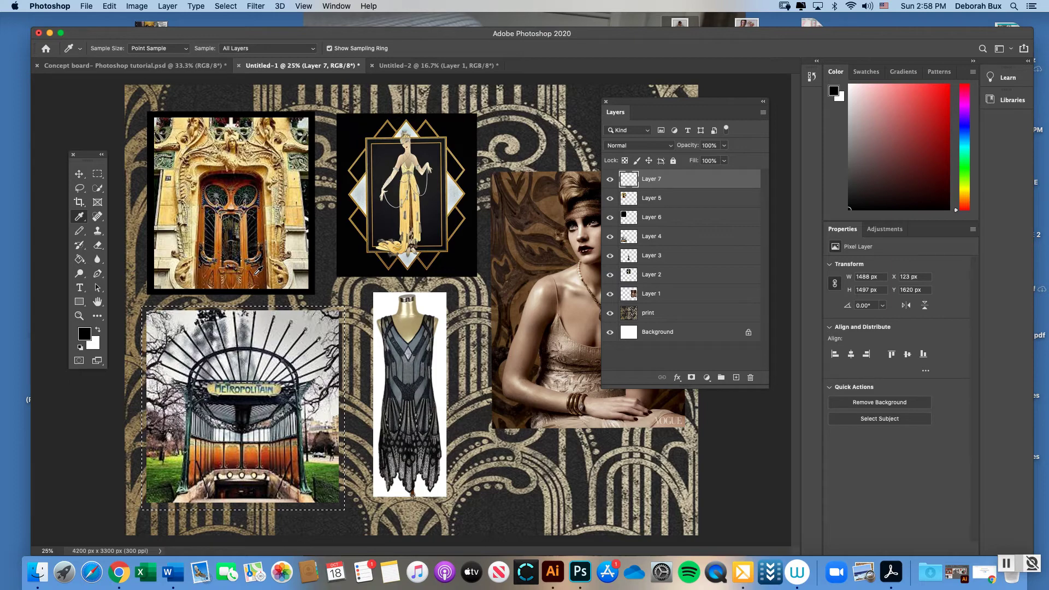
click(255, 274)
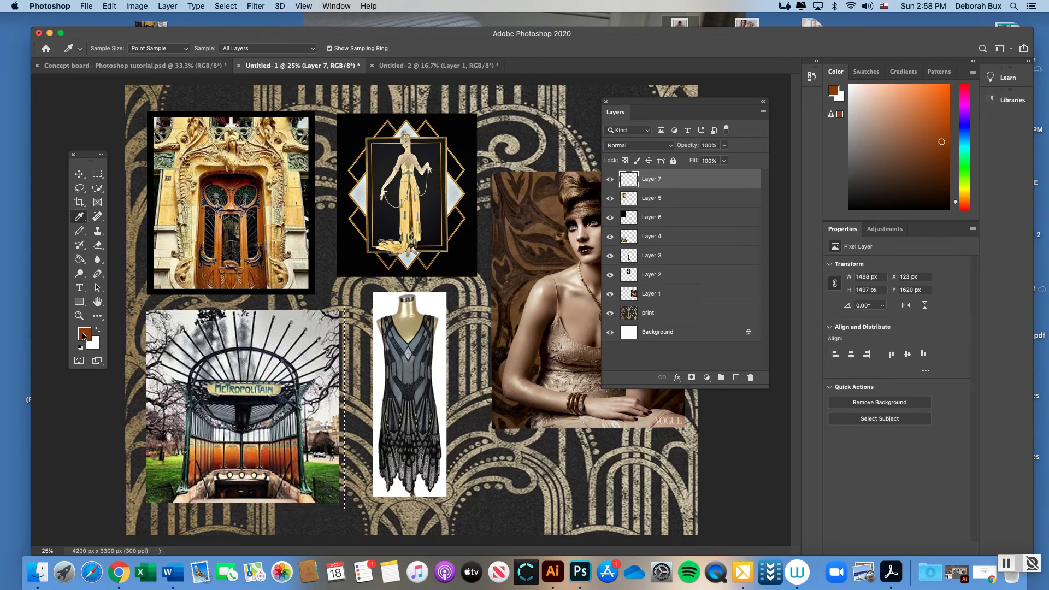
Fill the selection around the Metropolitain photo with the orange-brown foreground color at 100% opacity, and deselect
click(110, 7)
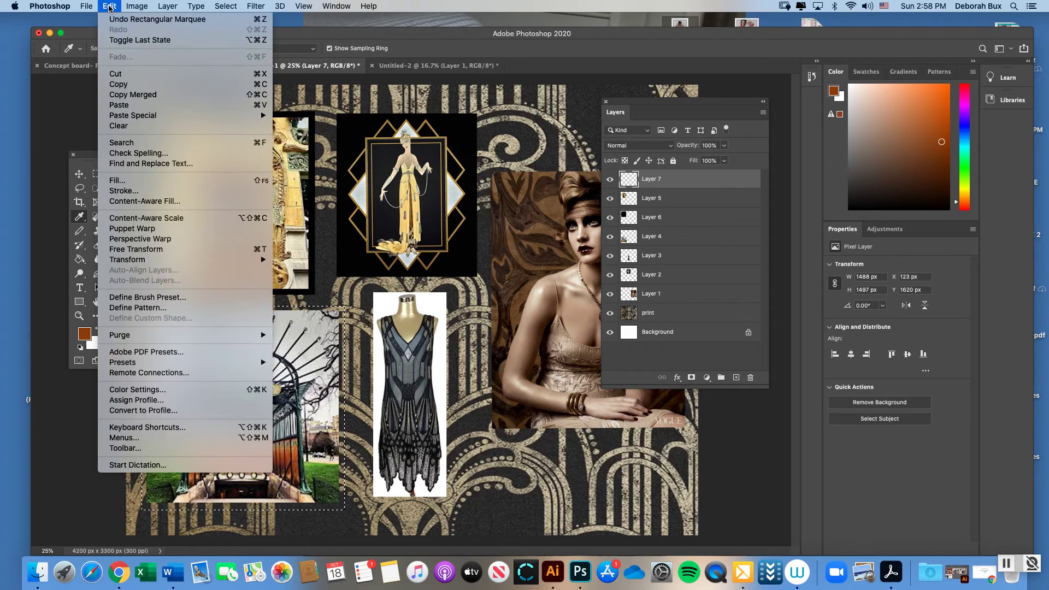
click(121, 186)
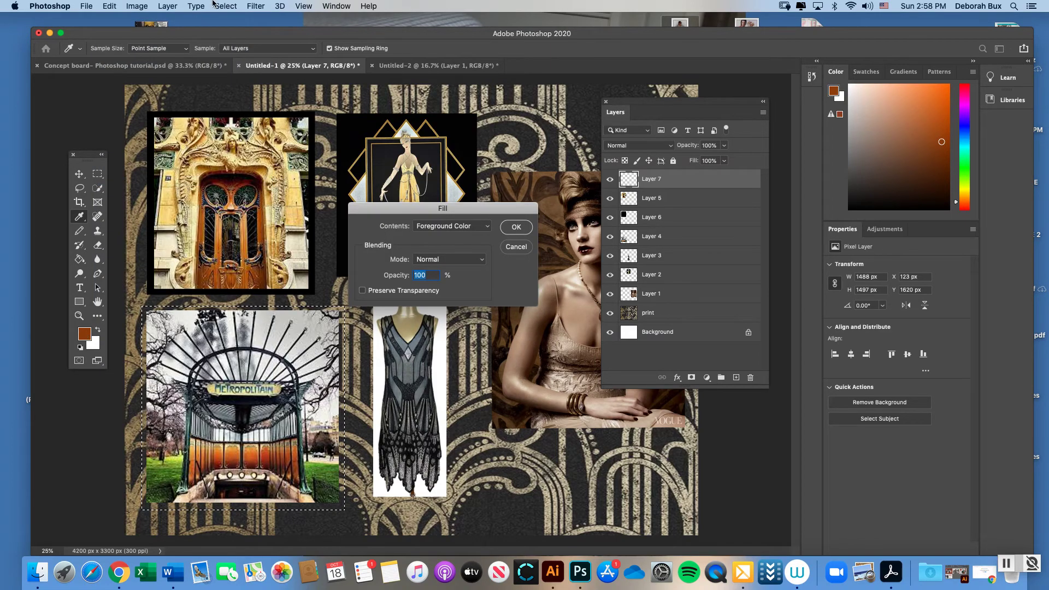
click(516, 230)
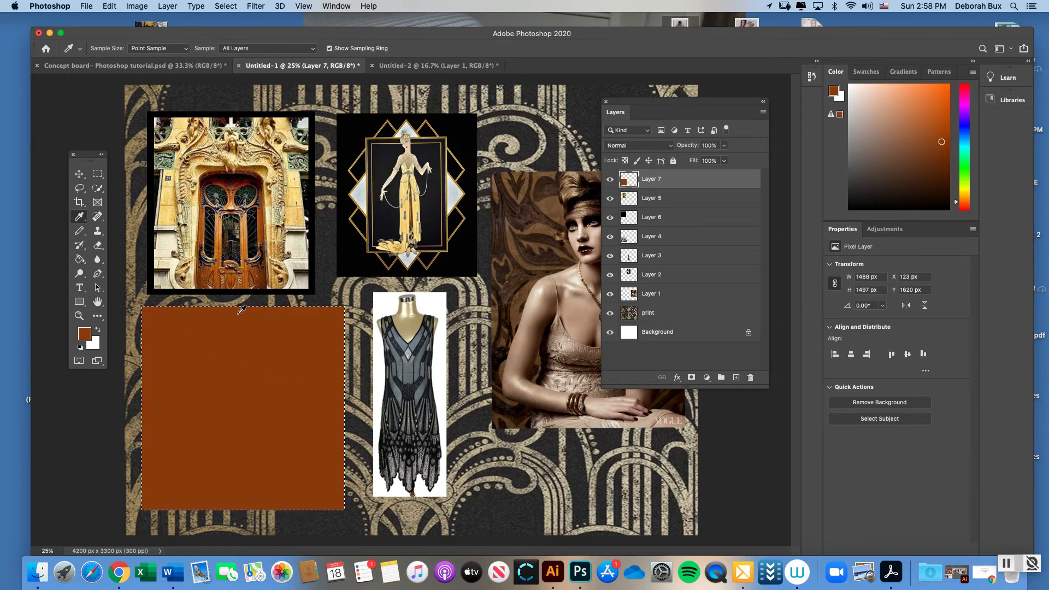
key(super+d)
Move Layer 4 above the orange-brown rectangle's layer and position the Metropolitain photo inside the frame at about X 160 px, Y 1664 px
click(626, 240)
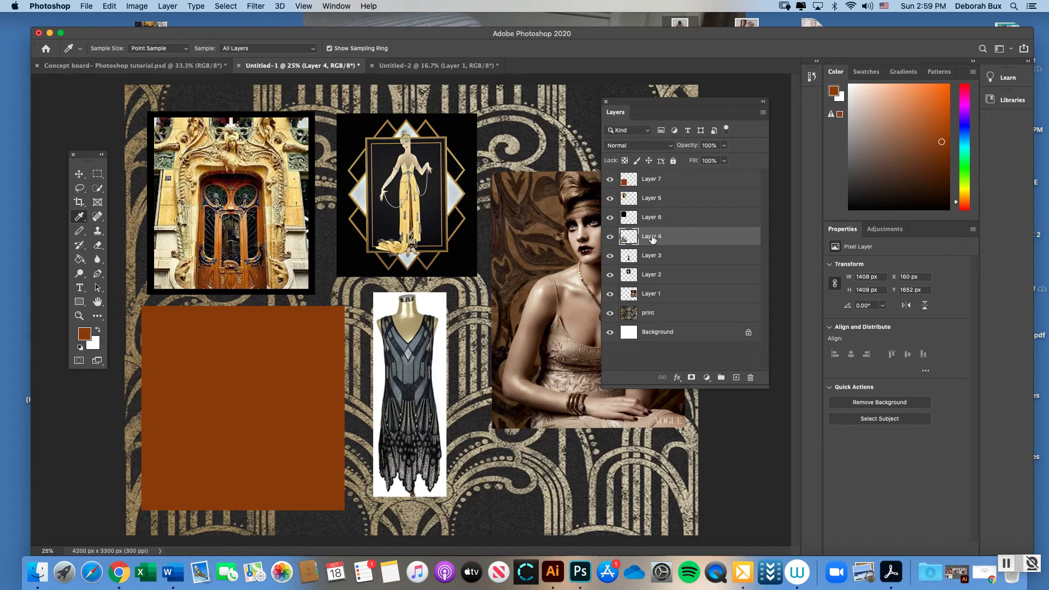
drag(653, 239, 658, 183)
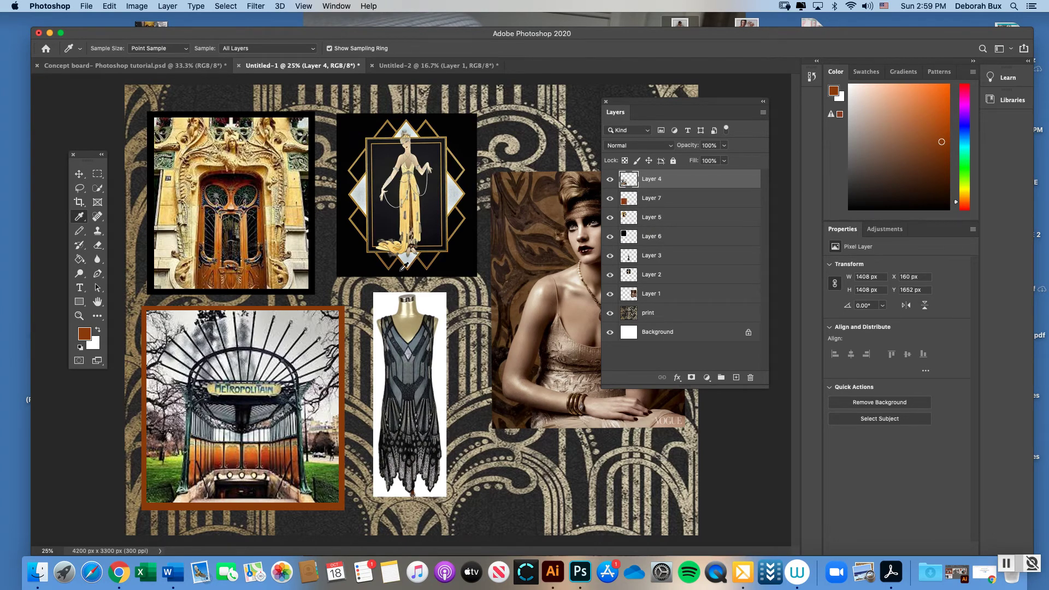
click(79, 174)
mouse_move(249, 350)
mouse_down()
mouse_move(257, 358)
mouse_move(246, 350)
mouse_up()
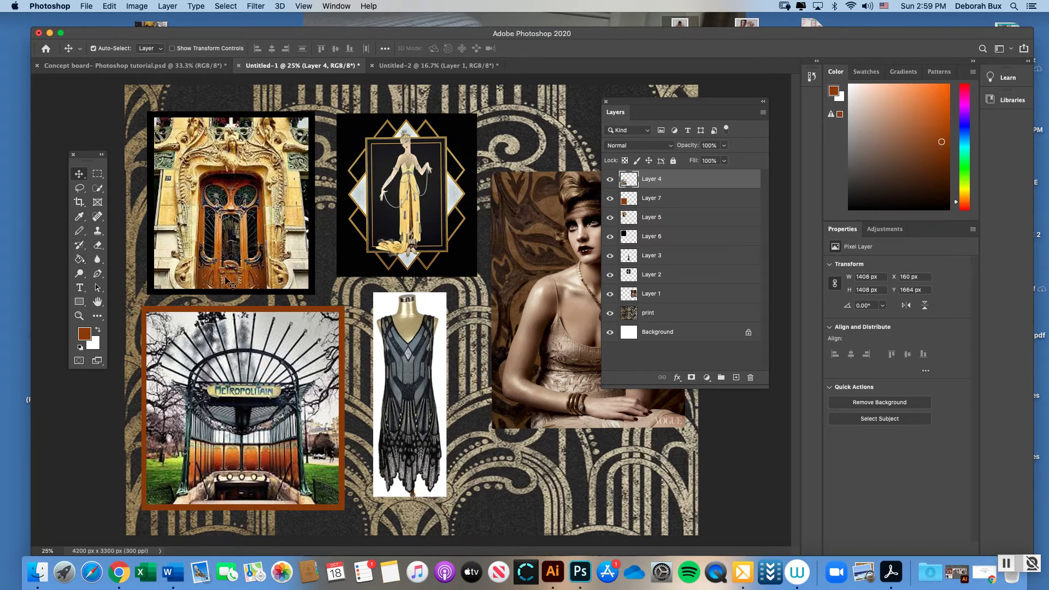
Try a muted blue, hex 6471a2, as the foreground color in the Color Picker
click(86, 337)
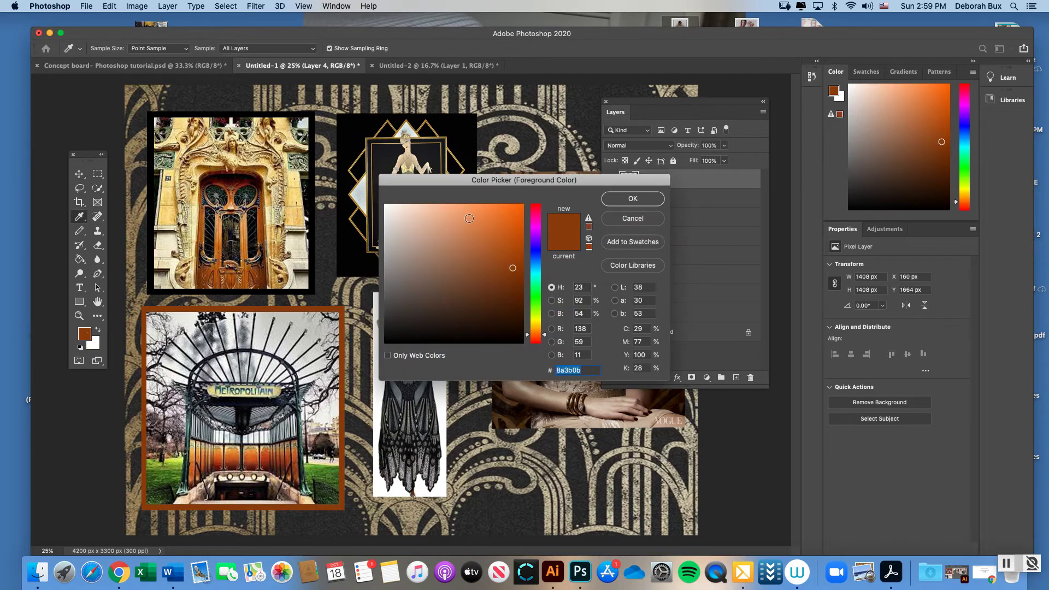
drag(529, 337, 529, 255)
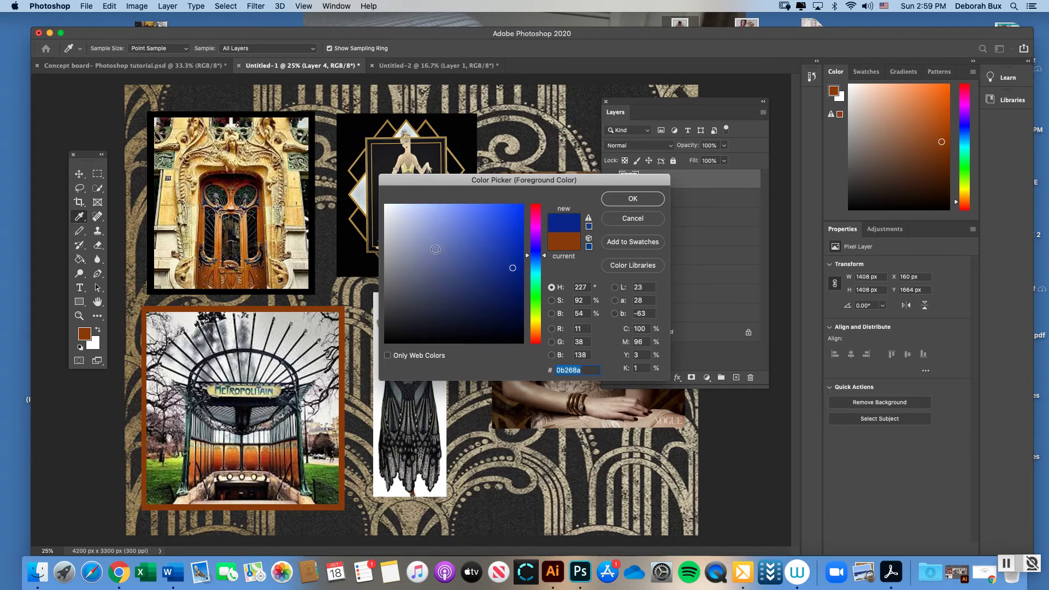
click(437, 255)
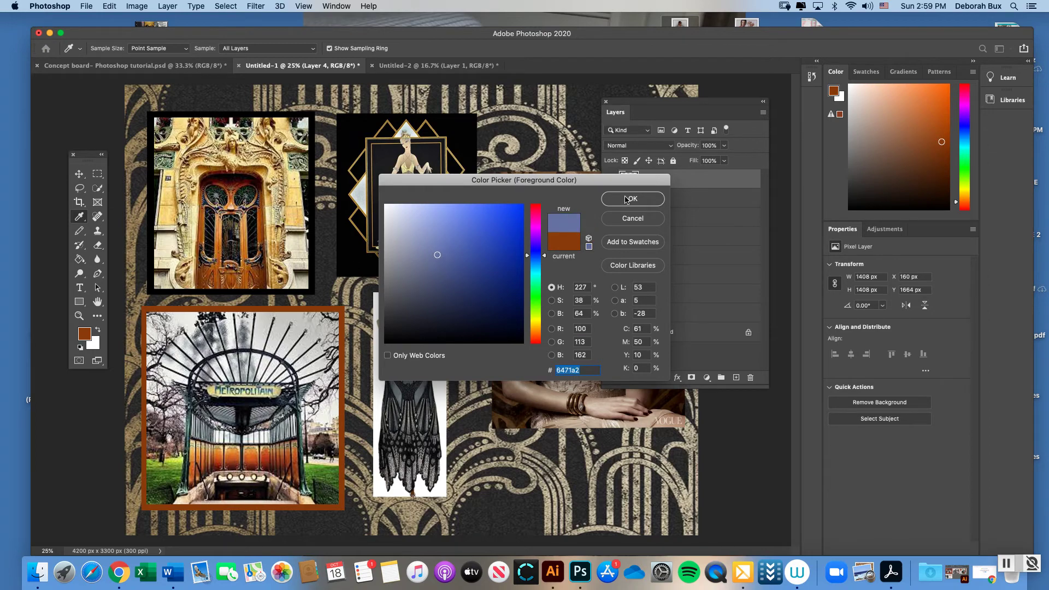
click(633, 218)
key(v)
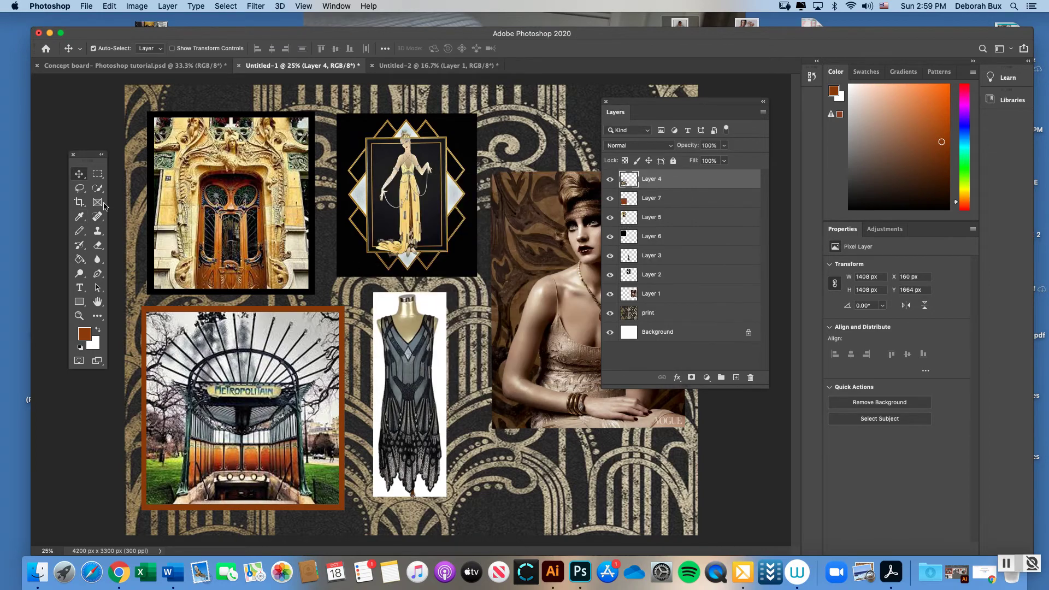
click(1006, 563)
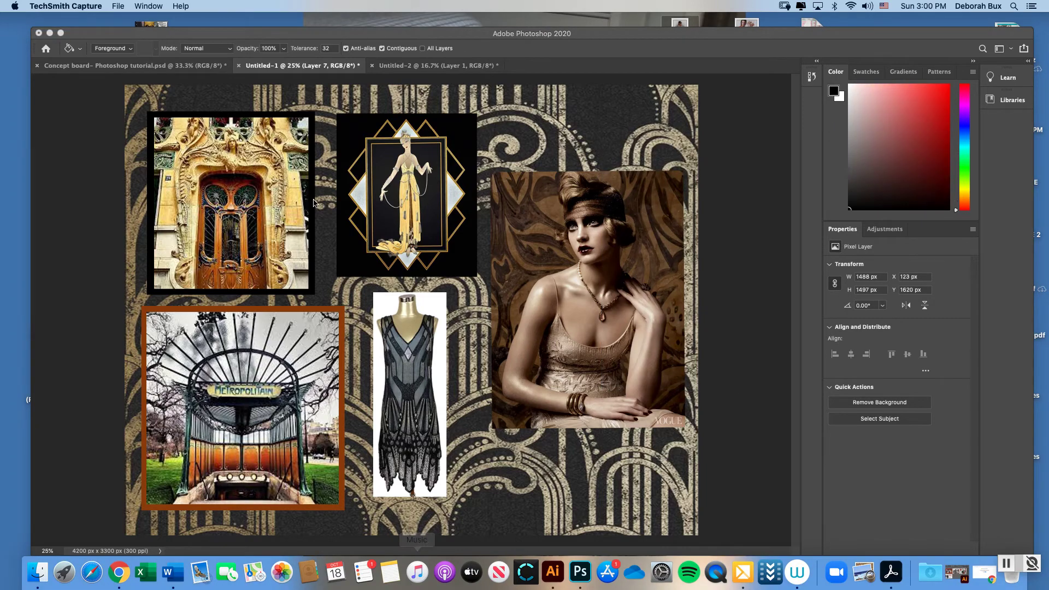
click(315, 230)
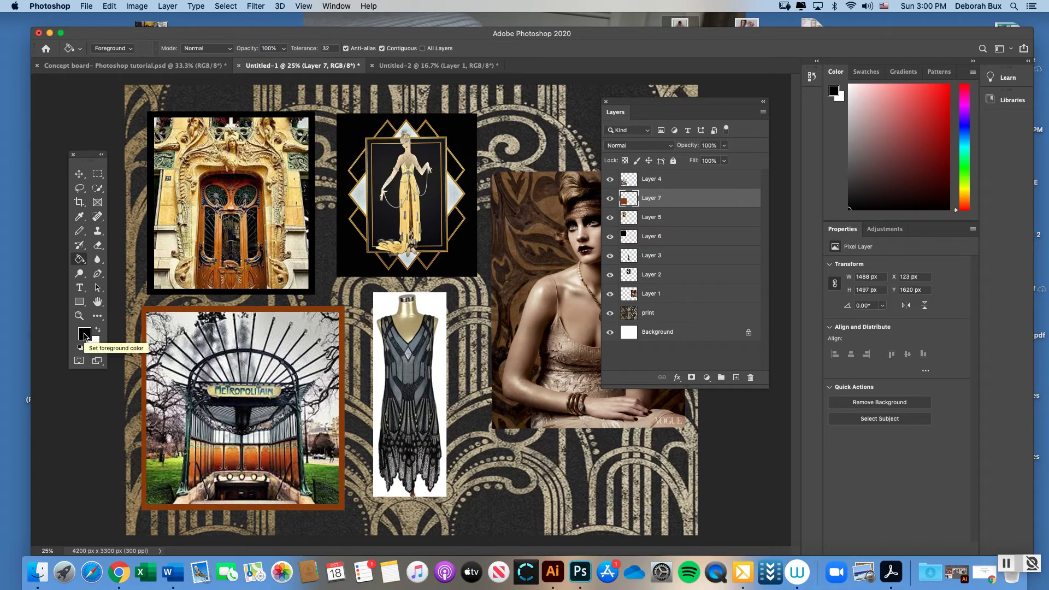
click(84, 336)
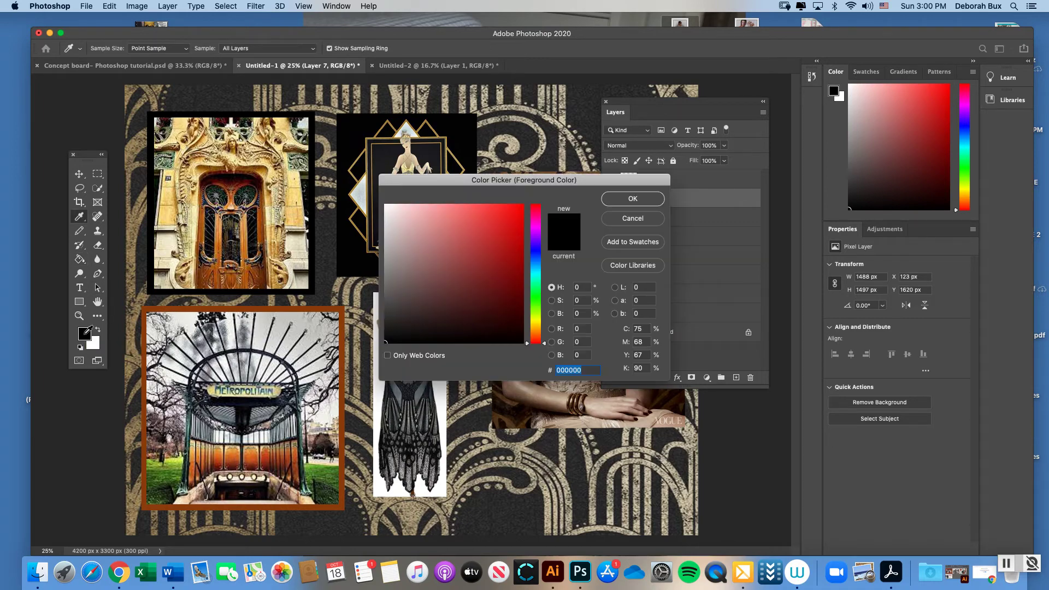
click(621, 221)
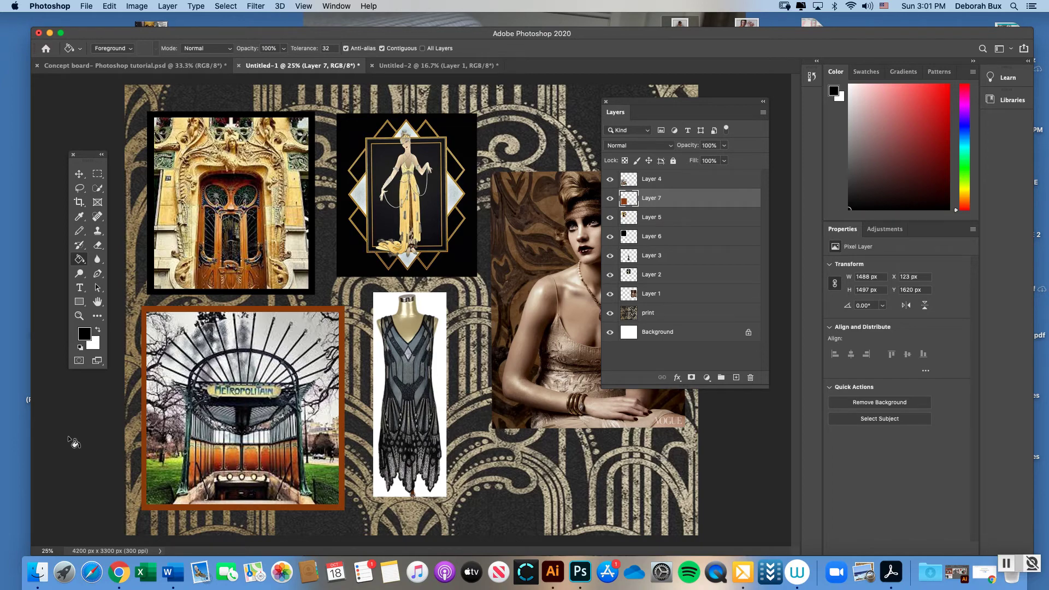
Recolor the orange-brown frame on Layer 7 around the Metropolitain photo to black with the Paint Bucket
click(180, 315)
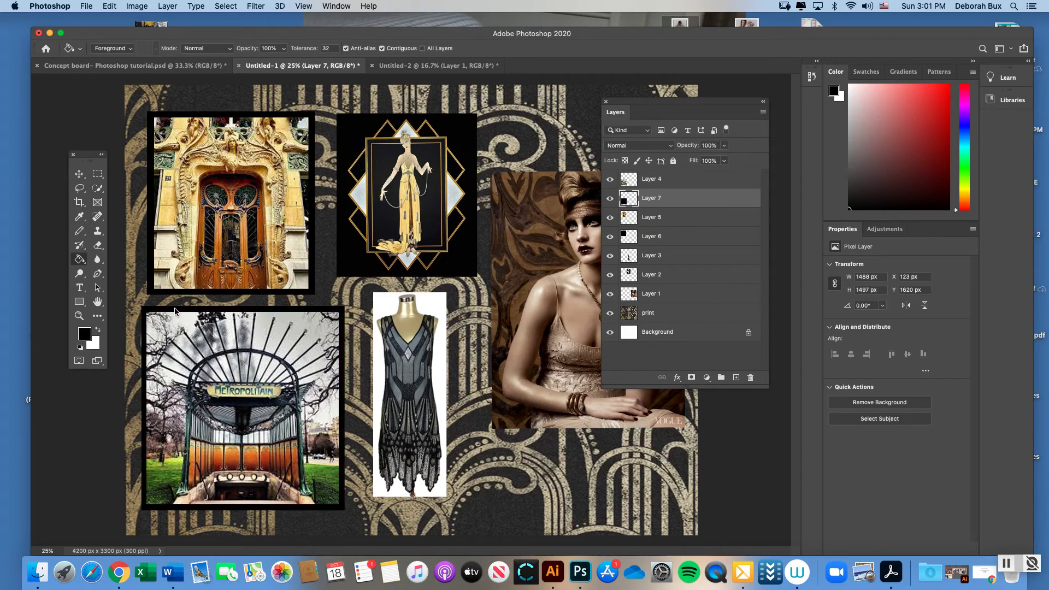
key(super+z)
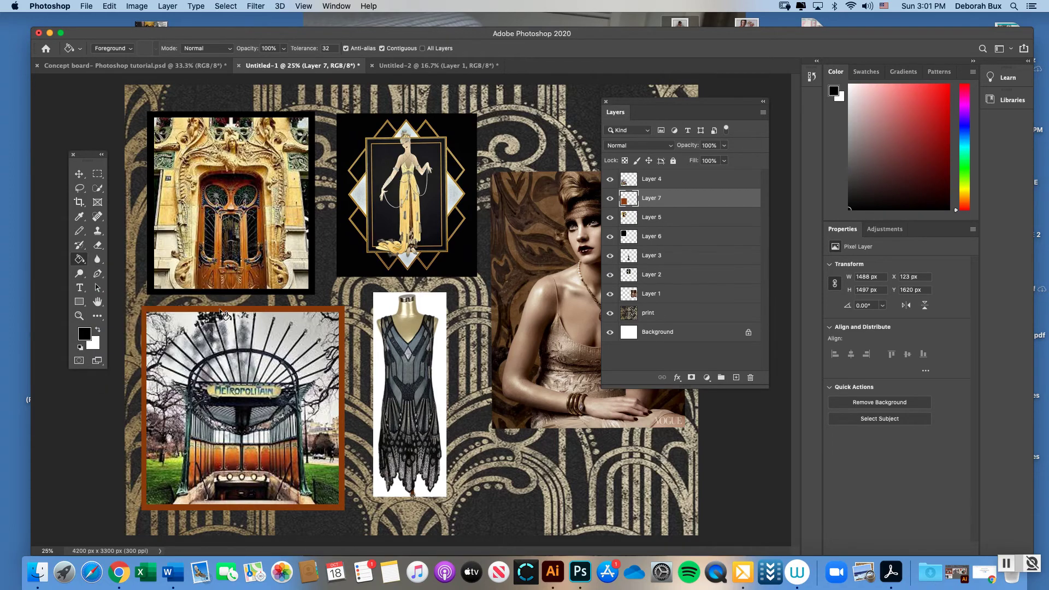
key(super+equal)
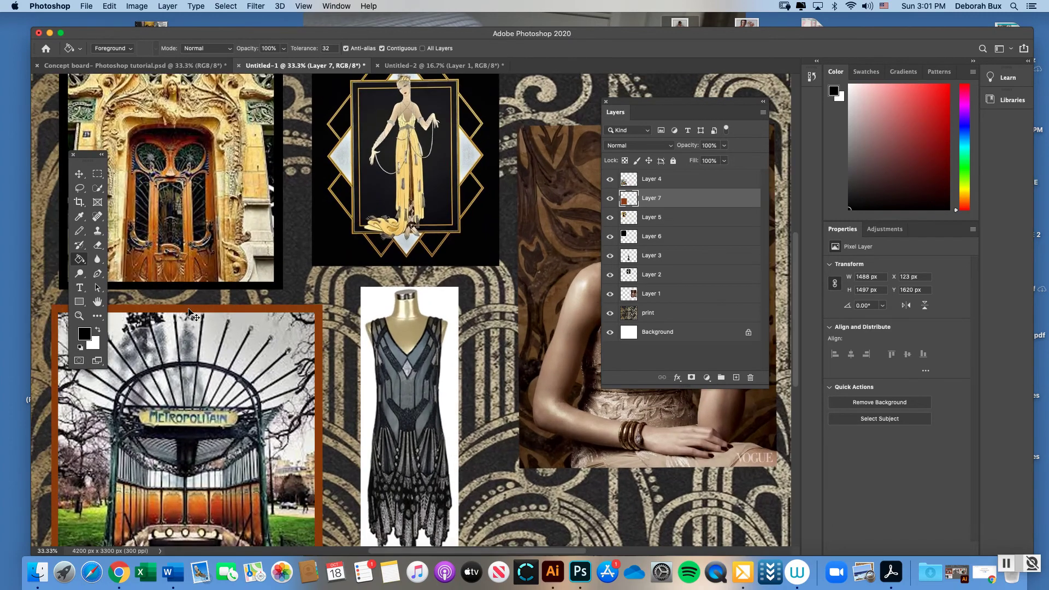
click(244, 307)
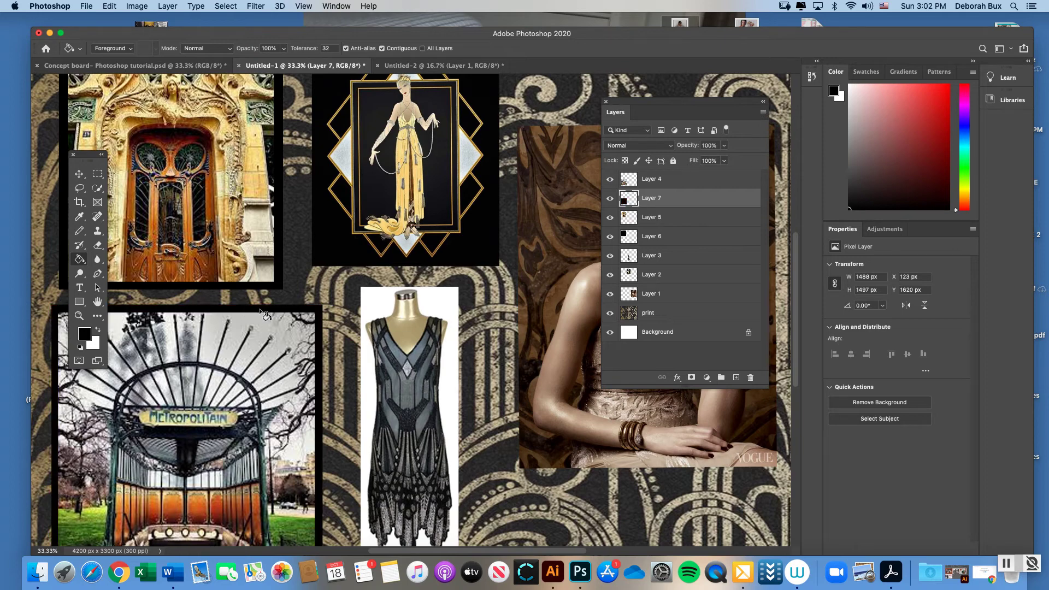
key(super+minus)
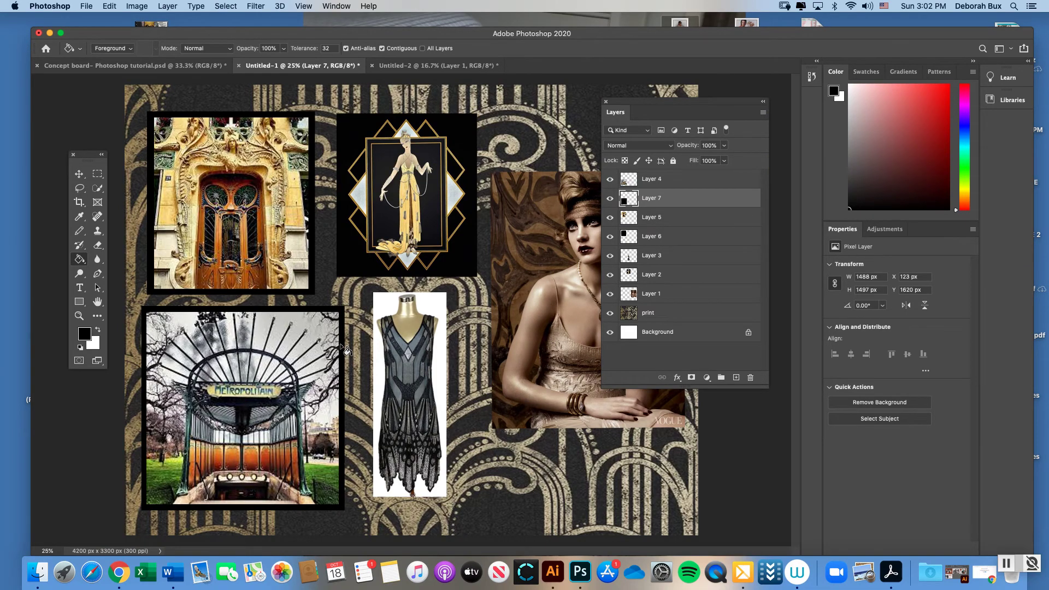
key(super+minus)
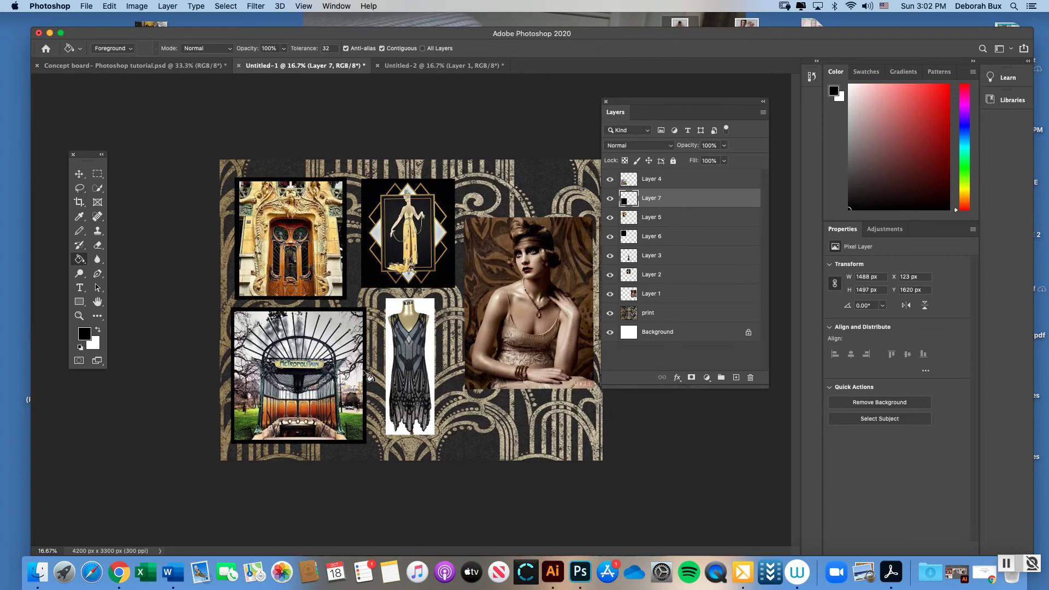
Move the floating Layers panel clear of the woman's portrait so the artwork is less covered
click(1008, 565)
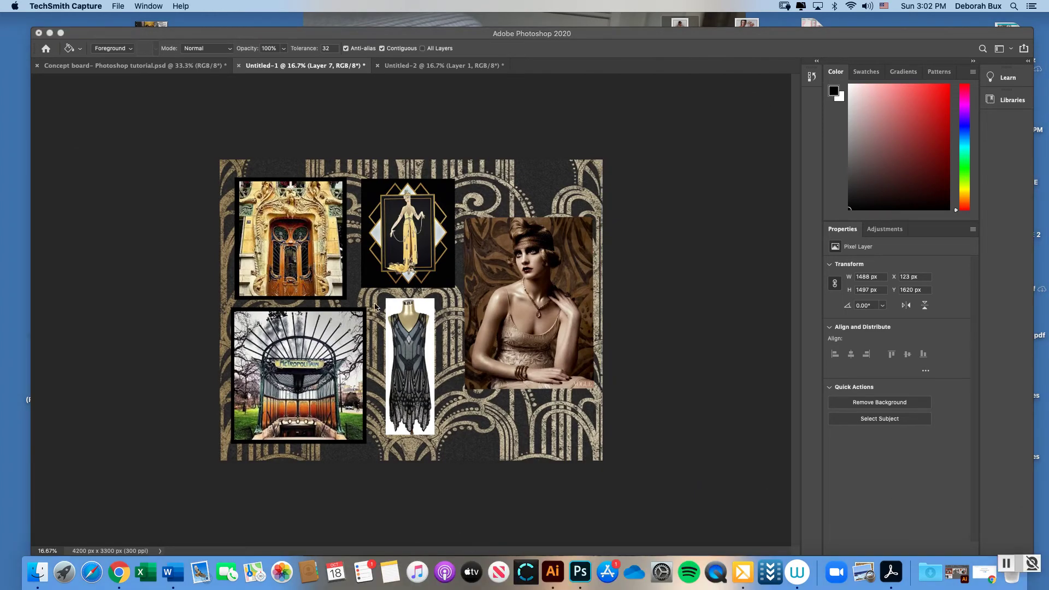
click(218, 361)
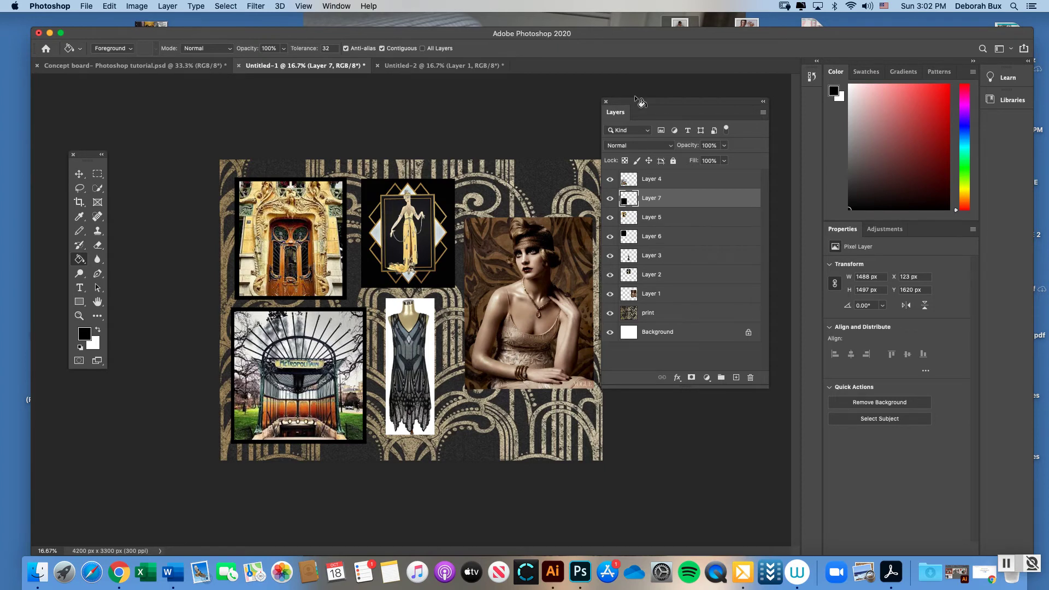
drag(634, 103, 654, 105)
click(80, 316)
click(479, 310)
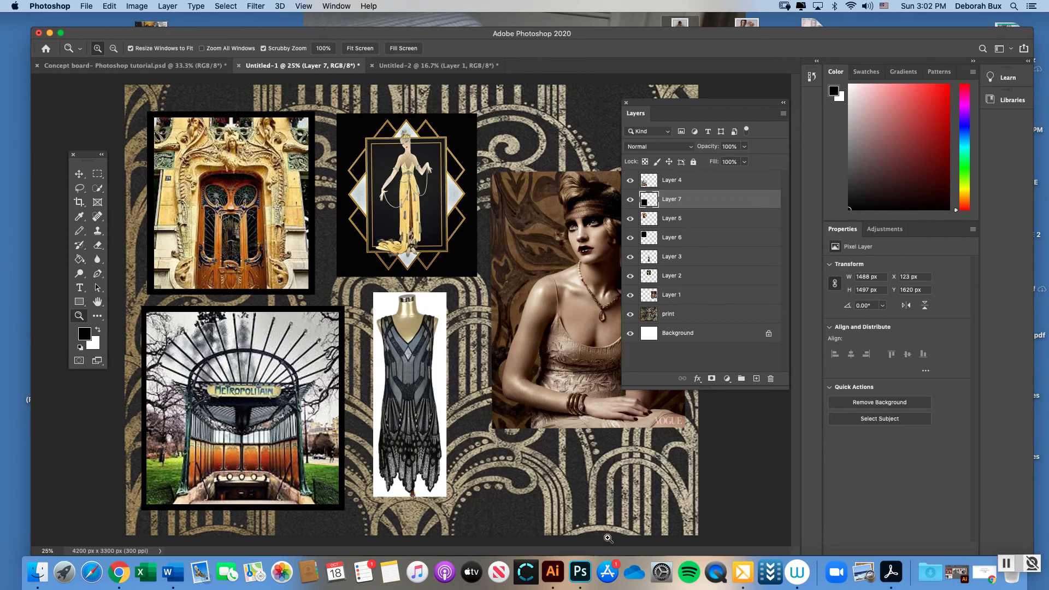
drag(437, 28, 424, 29)
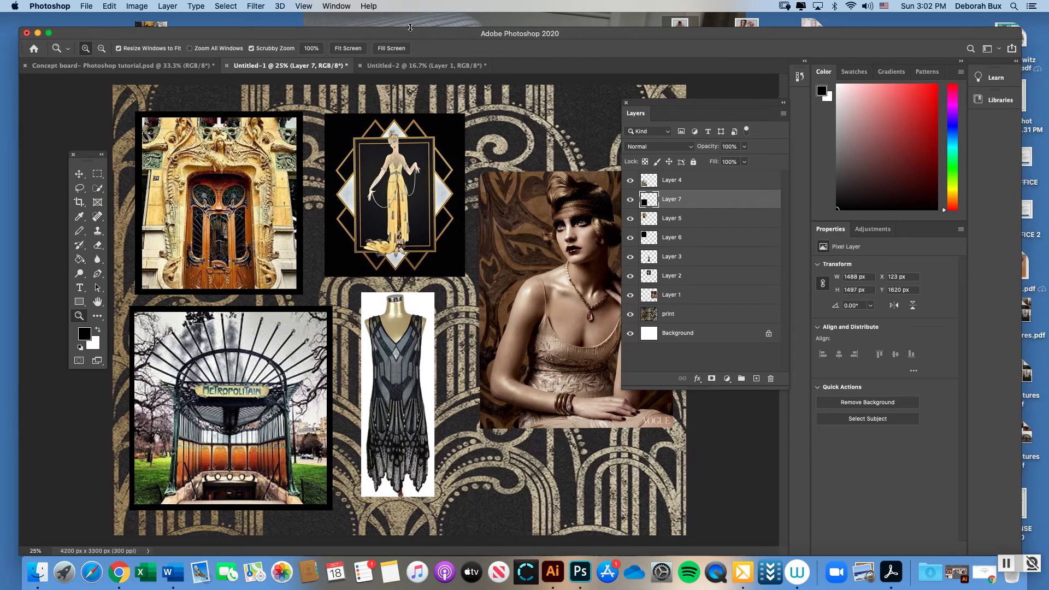
mouse_move(717, 106)
mouse_down()
mouse_move(774, 104)
mouse_move(732, 105)
mouse_up()
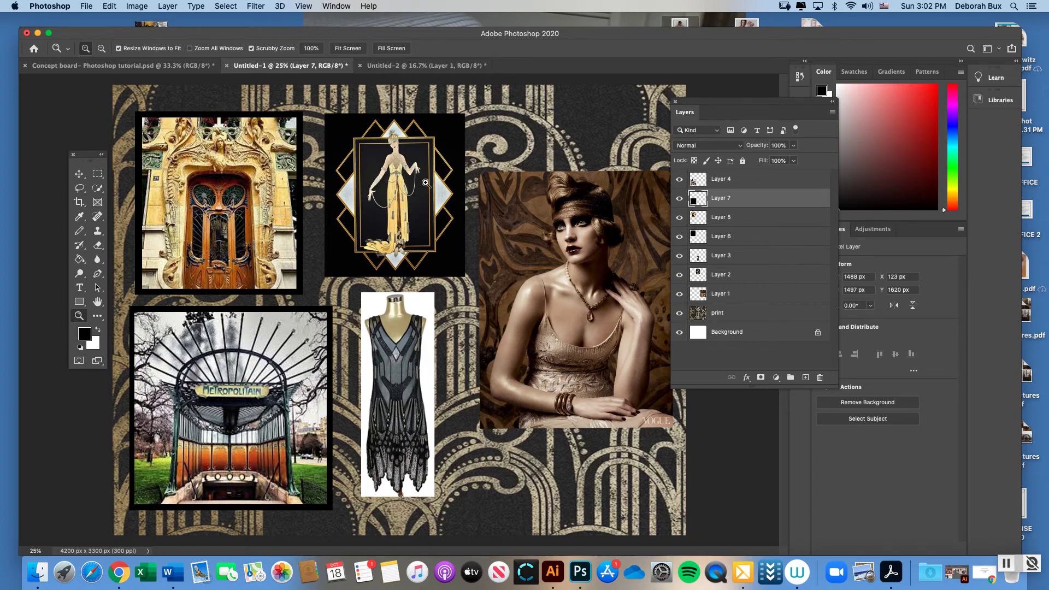
Try a Brightness/Contrast adjustment with brightness -79 and contrast 18 on Layer 2, the yellow-dress illustration
click(78, 175)
click(724, 275)
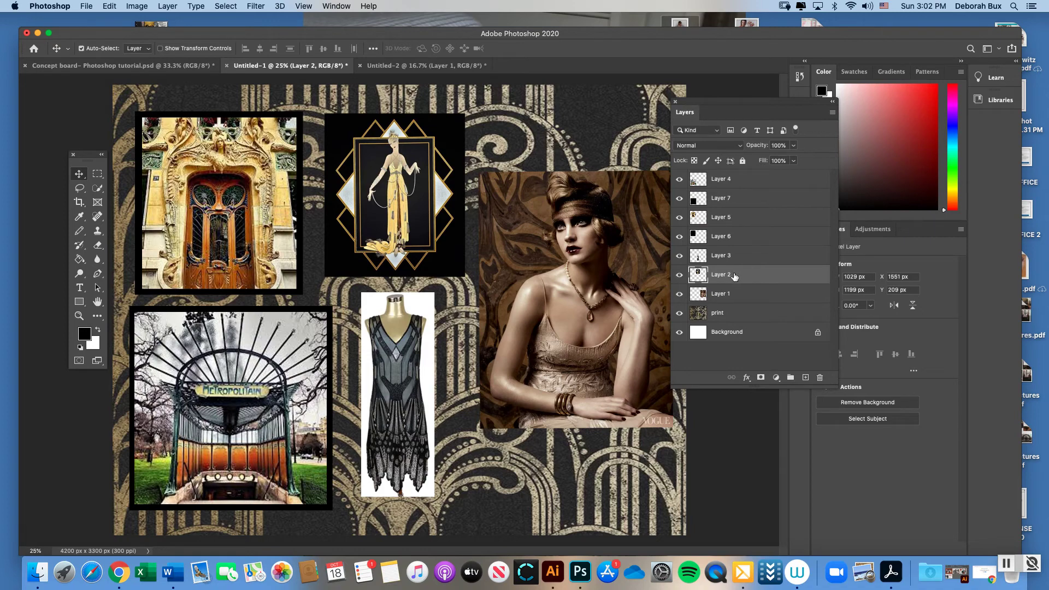
click(136, 6)
mouse_move(148, 22)
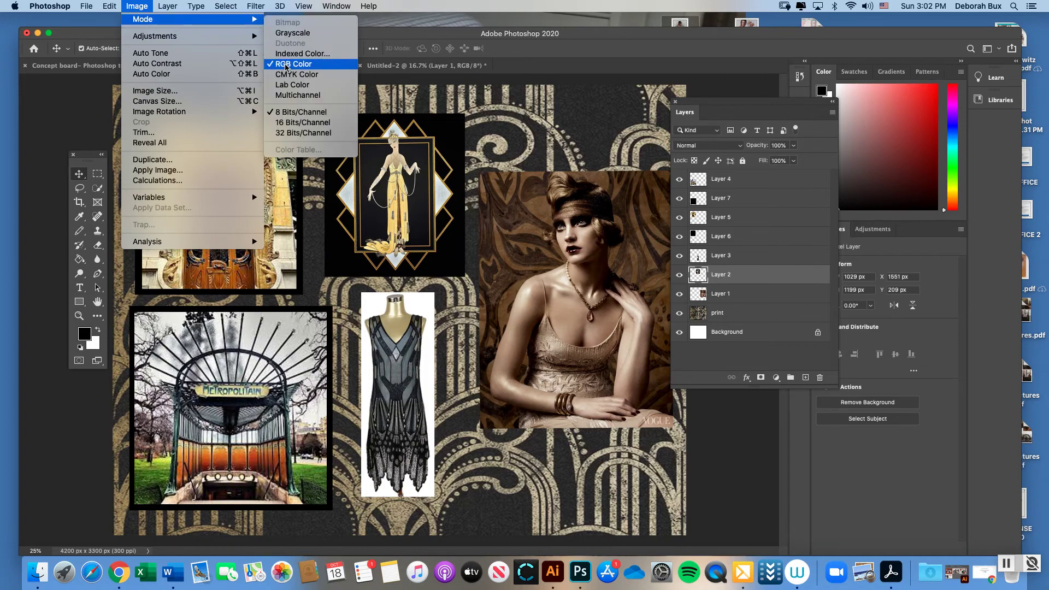
mouse_move(230, 36)
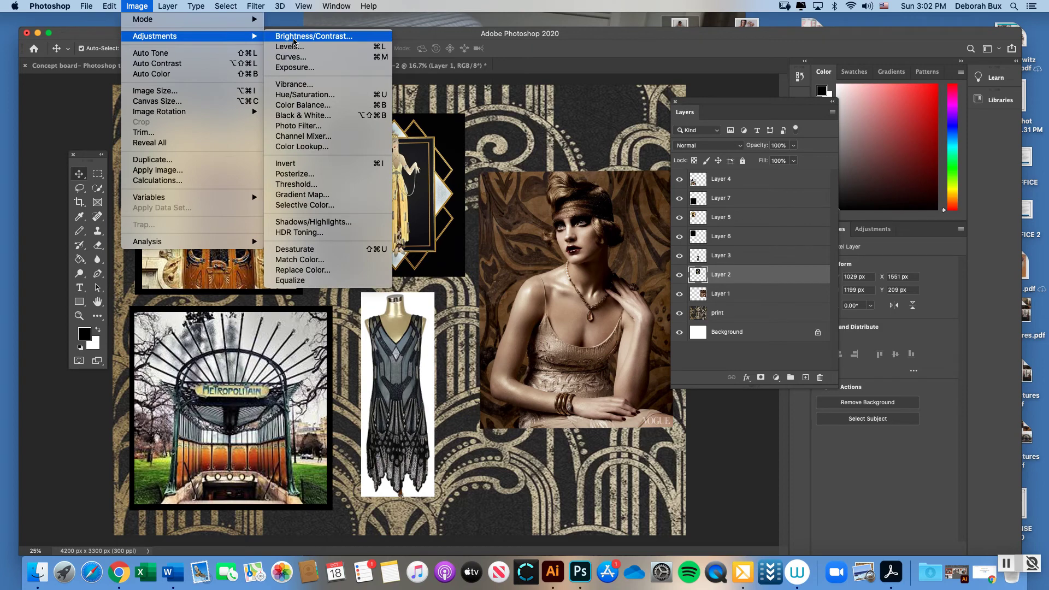
click(293, 37)
drag(555, 112, 537, 162)
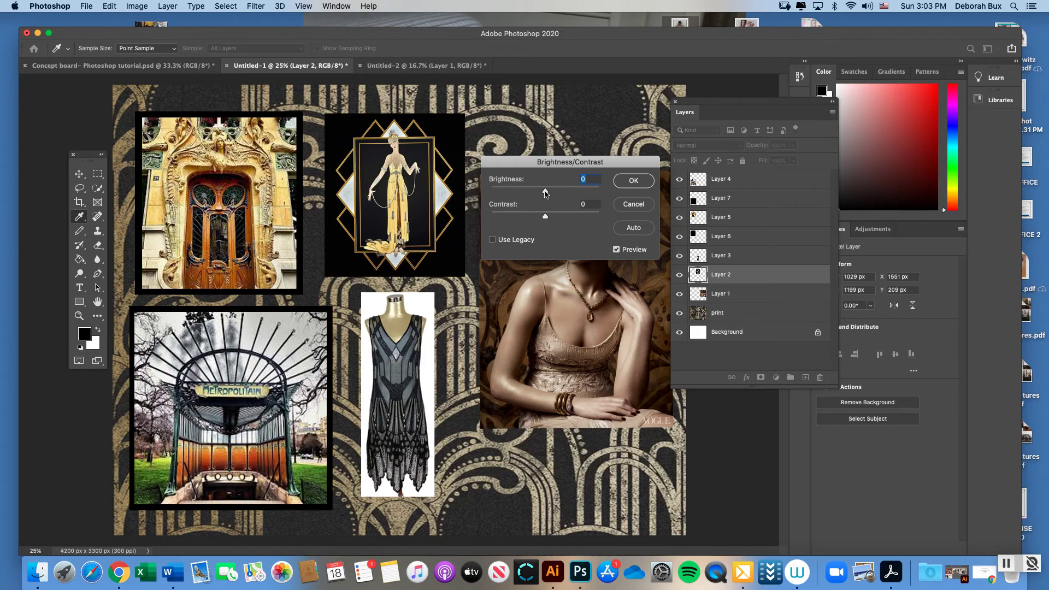
drag(545, 194, 555, 217)
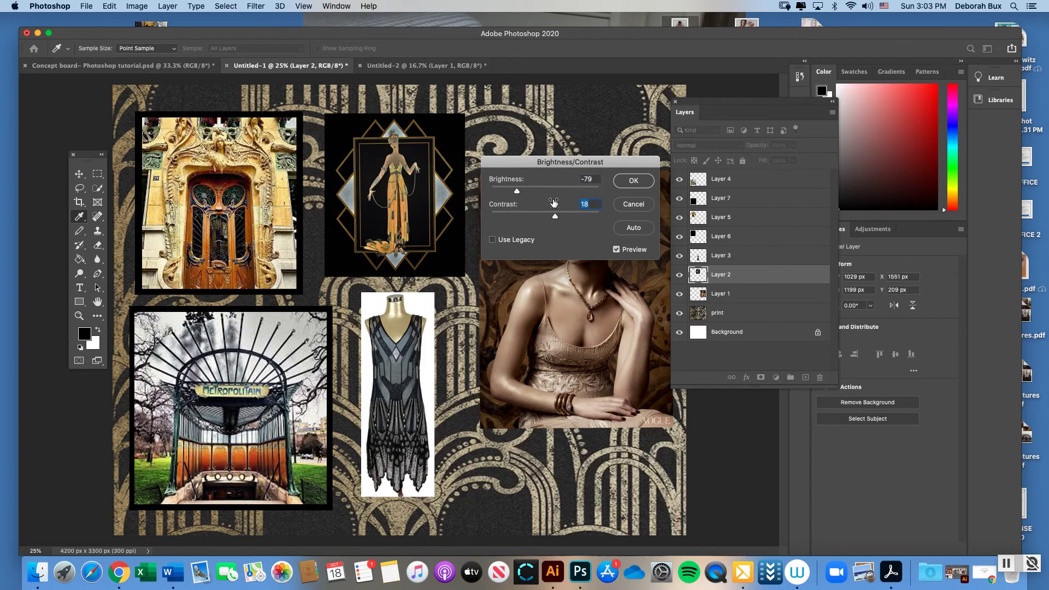
click(634, 205)
key(v)
Look at the Levels adjustment for the yellow-dress illustration on Layer 2 and leave it without changes
key(super+equal)
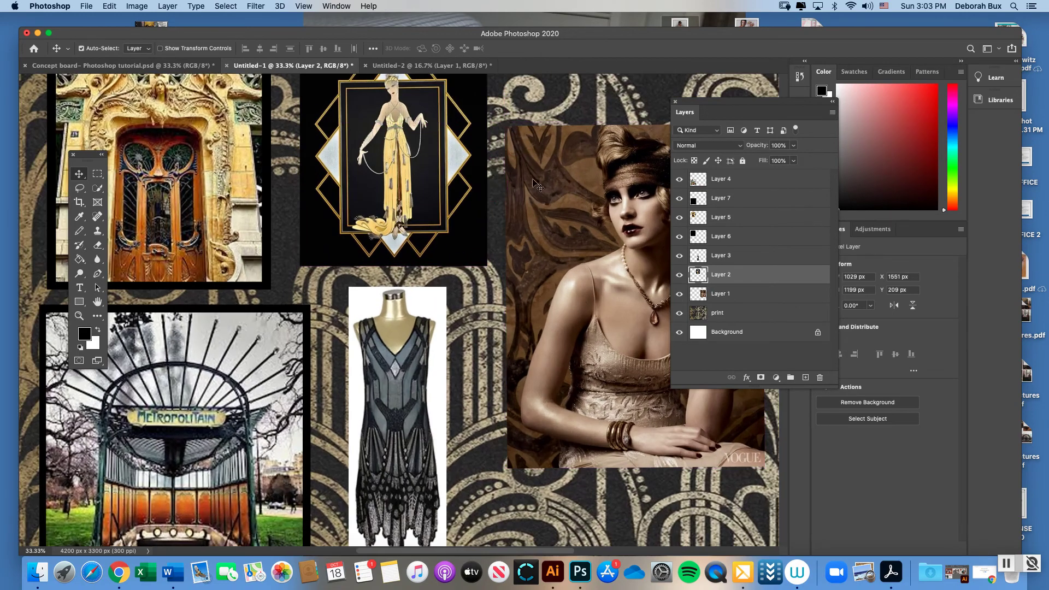
scroll(526, 183, down, 1)
scroll(526, 184, up, 5)
click(137, 6)
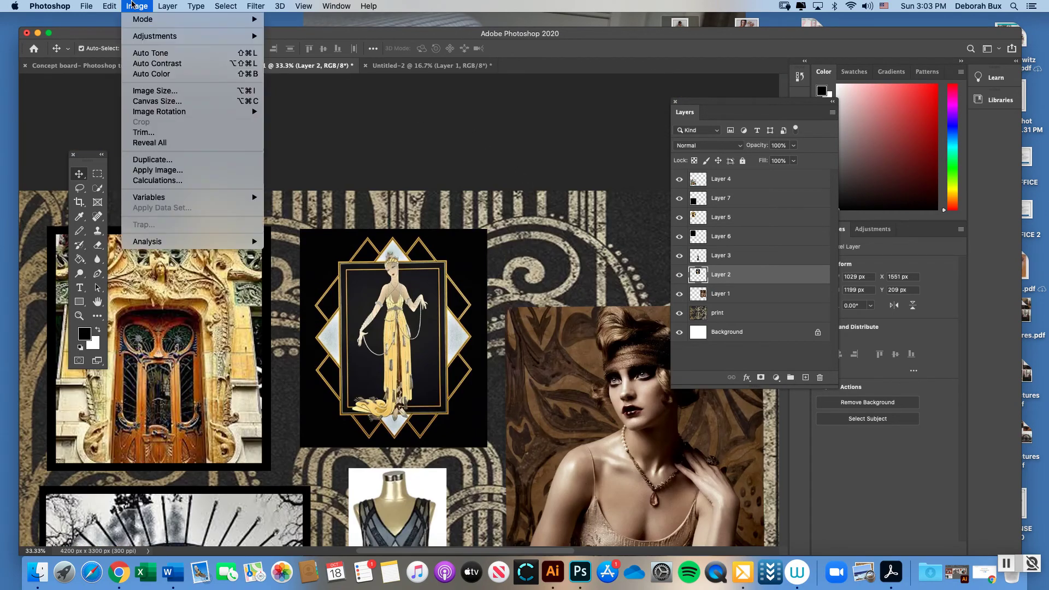
mouse_move(235, 37)
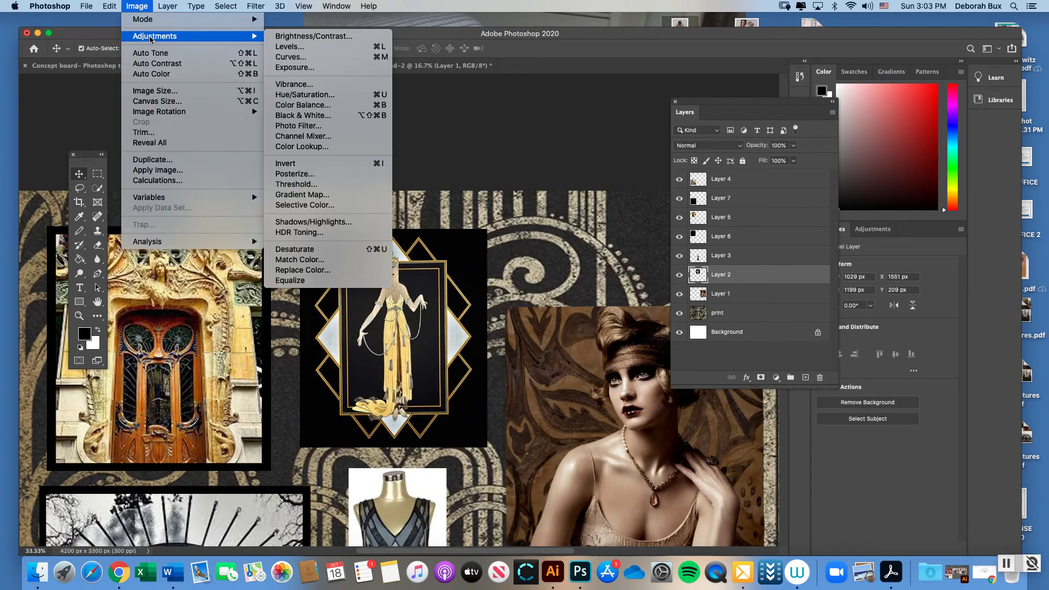
click(298, 49)
click(601, 161)
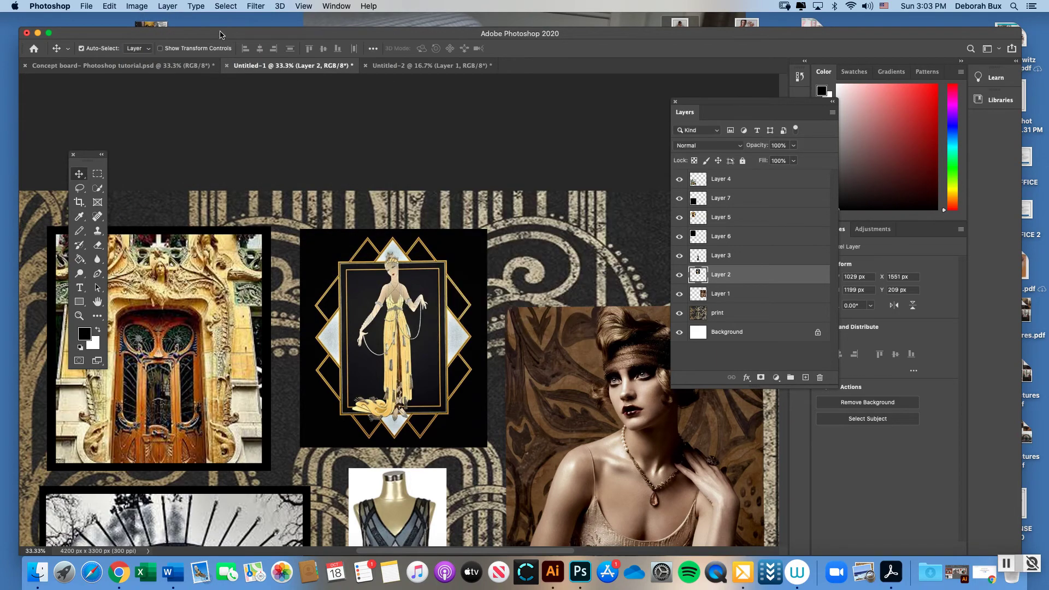
Try a multi-point Curves adjustment on the RGB channel of Layer 2, the yellow-dress illustration, and discard it
click(137, 6)
mouse_move(235, 37)
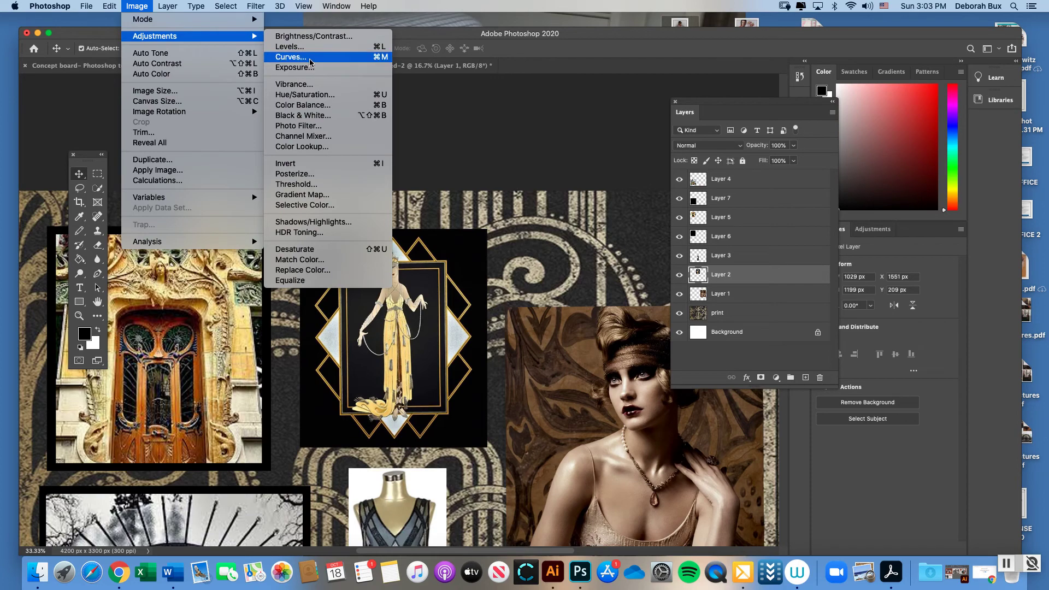
click(298, 62)
drag(528, 108, 575, 111)
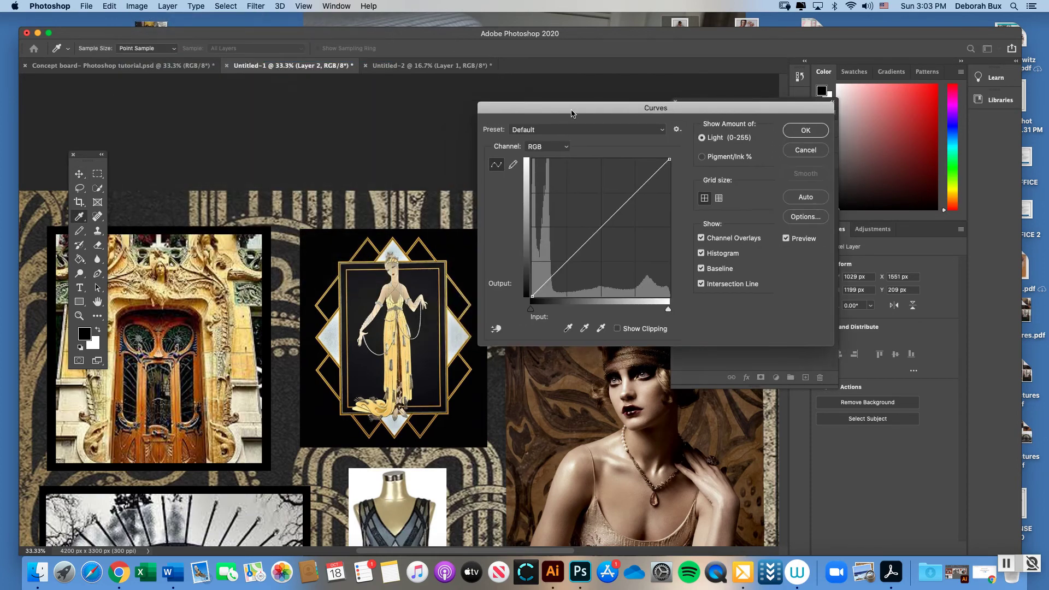
drag(559, 270, 578, 285)
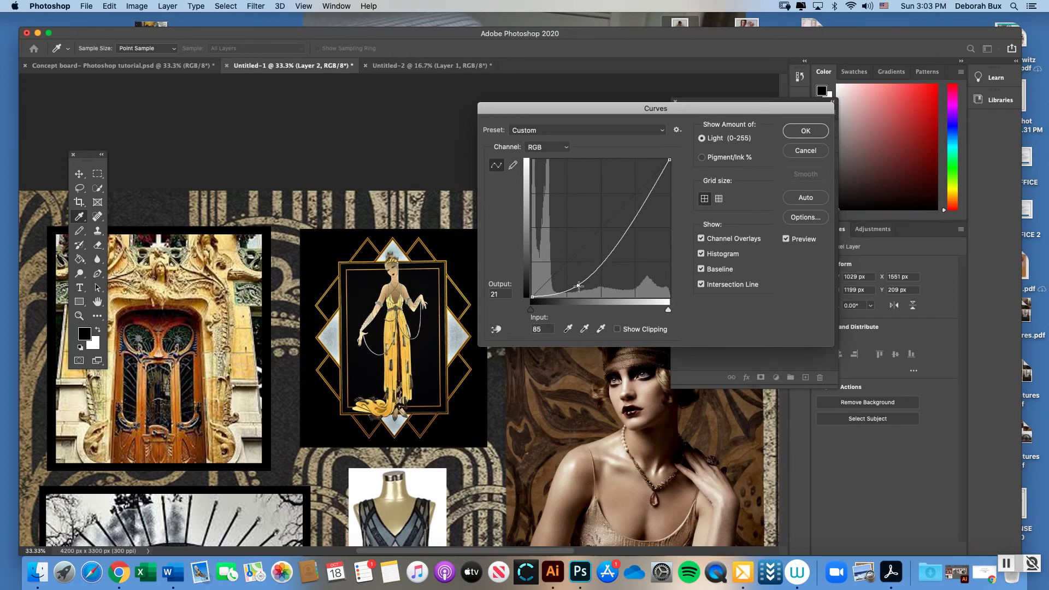
drag(619, 239, 596, 220)
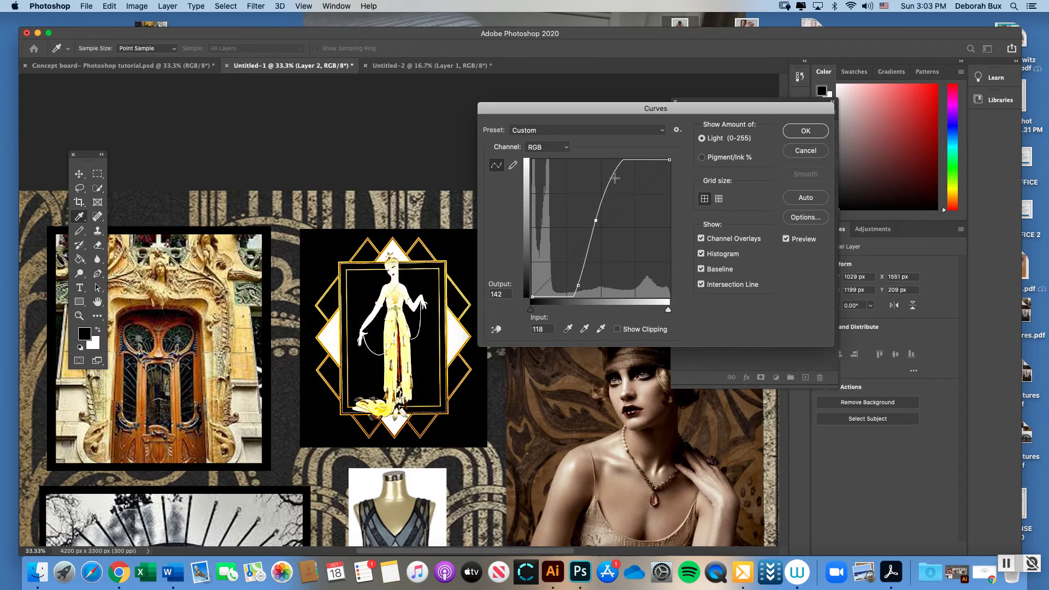
drag(613, 176, 652, 178)
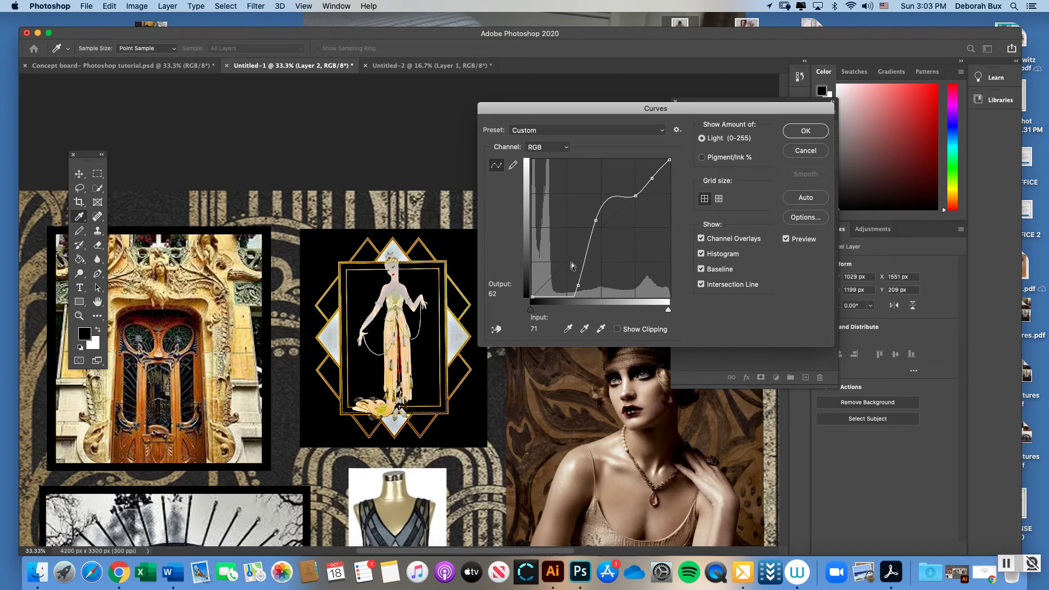
drag(579, 286, 546, 240)
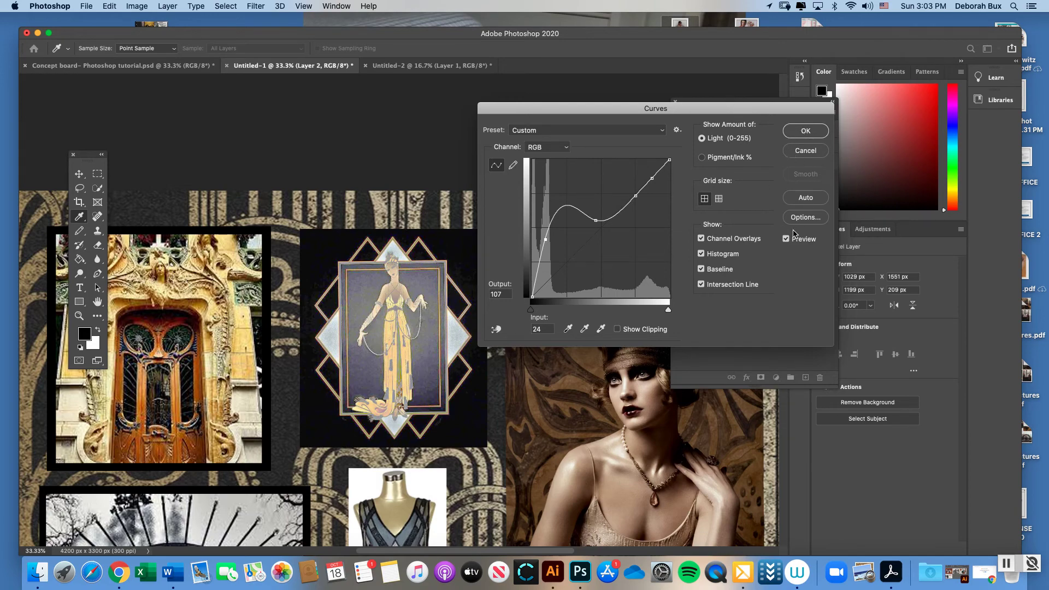
click(797, 150)
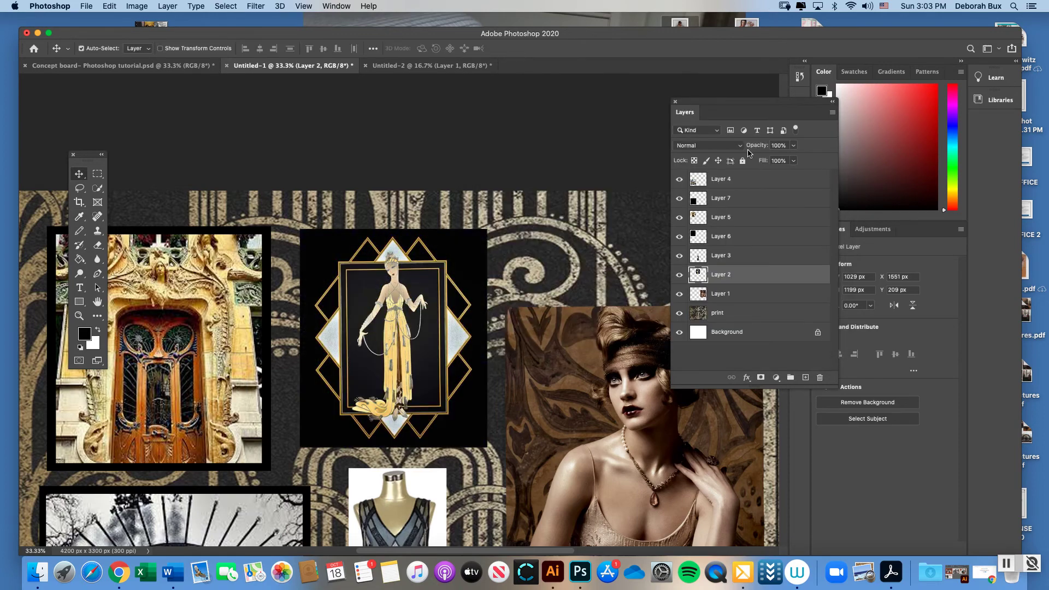
Try inverting the colors of the yellow-dress illustration on Layer 2 and undo the inversion
click(145, 7)
mouse_move(150, 36)
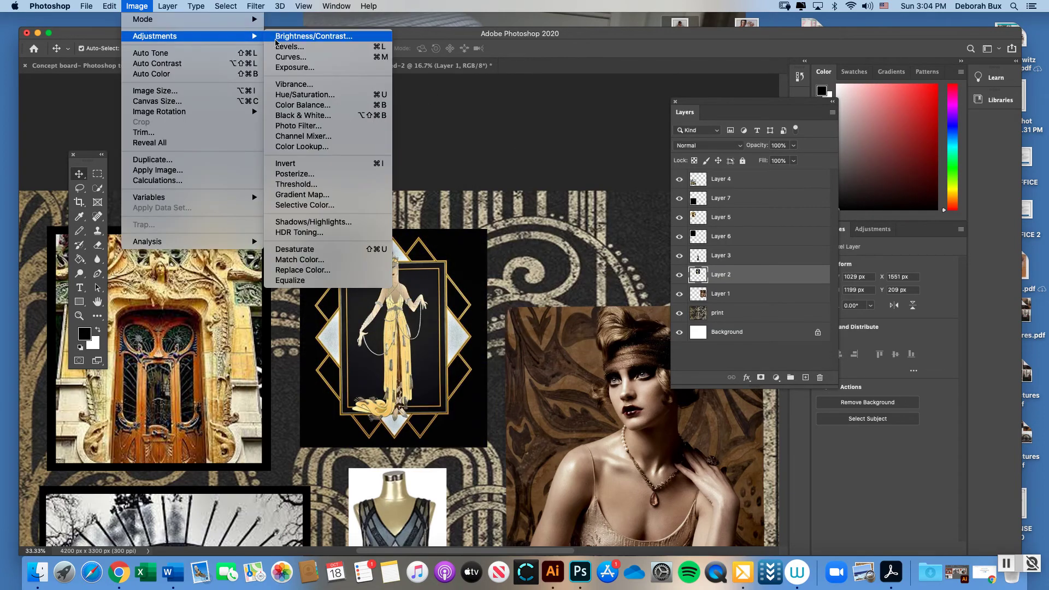
click(288, 164)
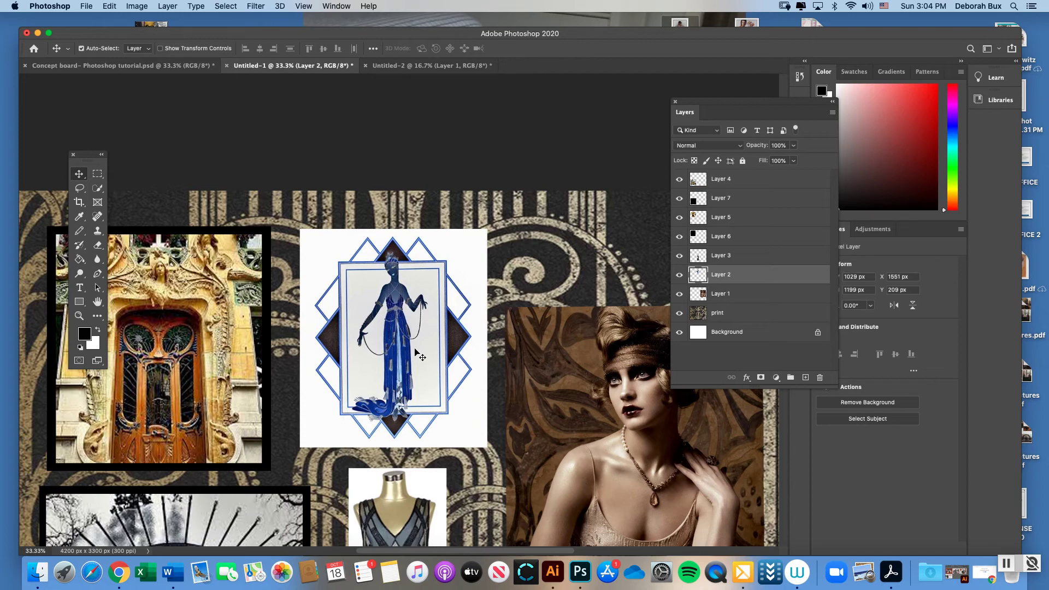
key(super+i)
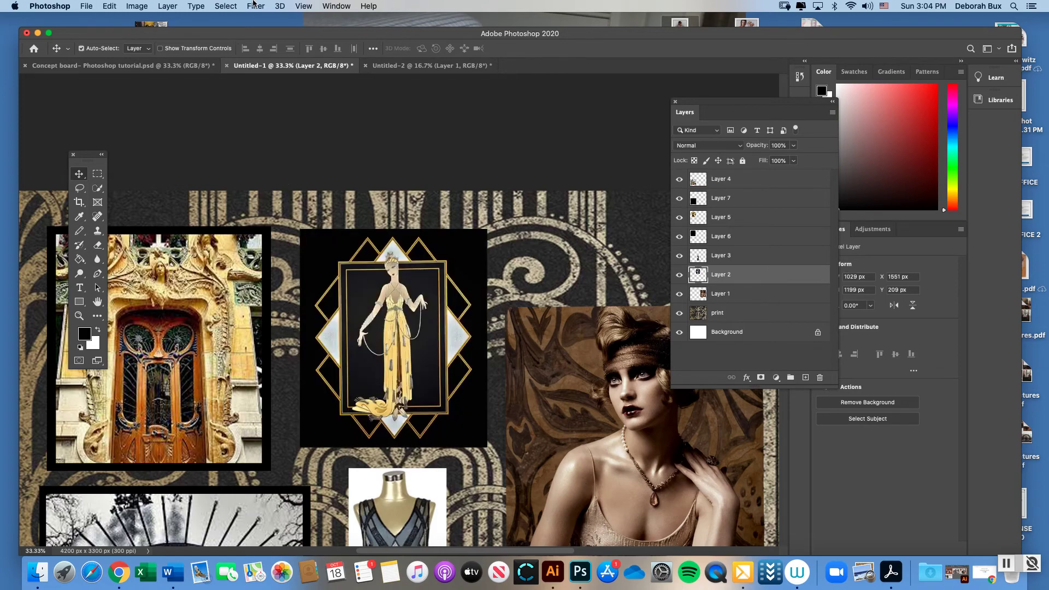
Try Hue/Saturation on Layer 2 with hue -43, and with hue +43, saturation +41 and lightness +12, and discard it
click(140, 8)
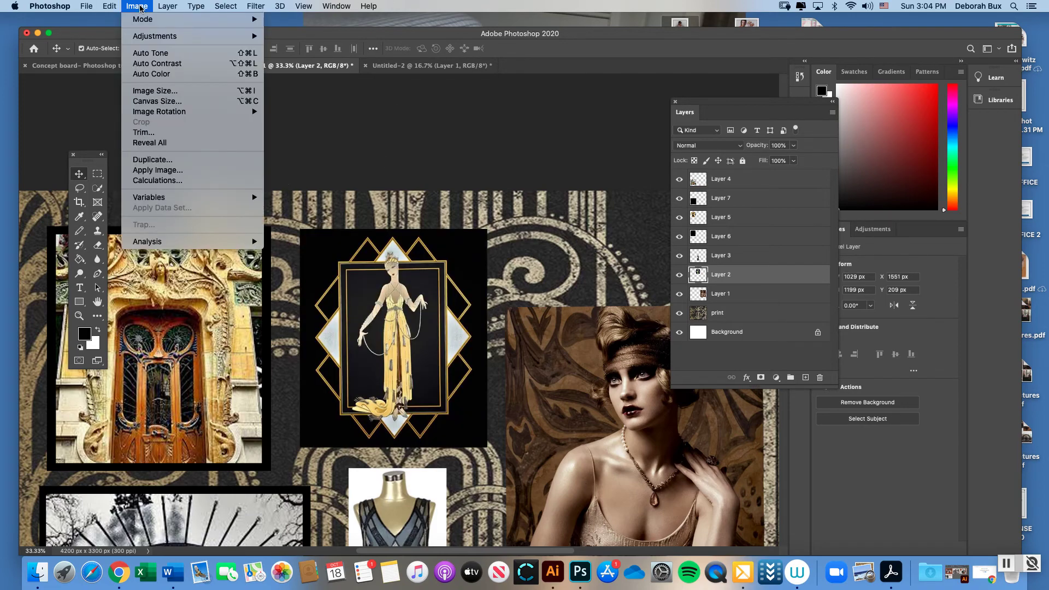
mouse_move(153, 37)
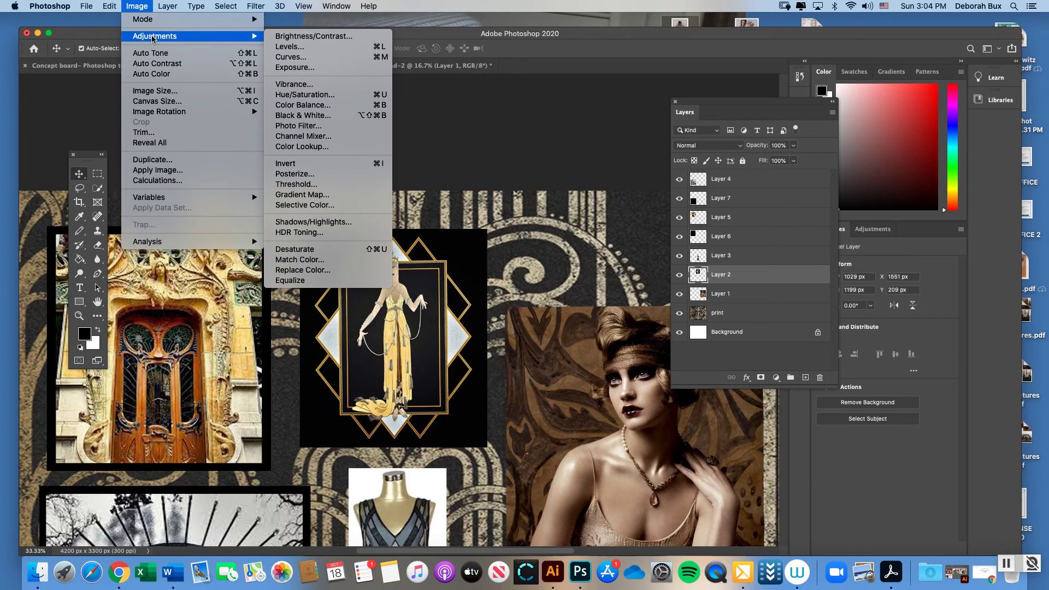
click(302, 95)
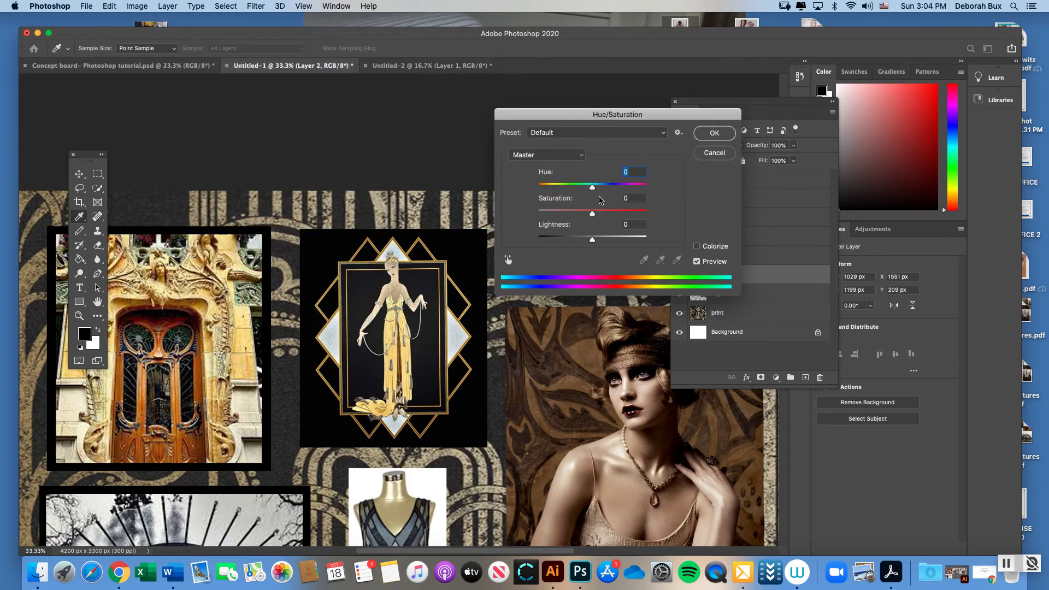
drag(593, 191, 568, 191)
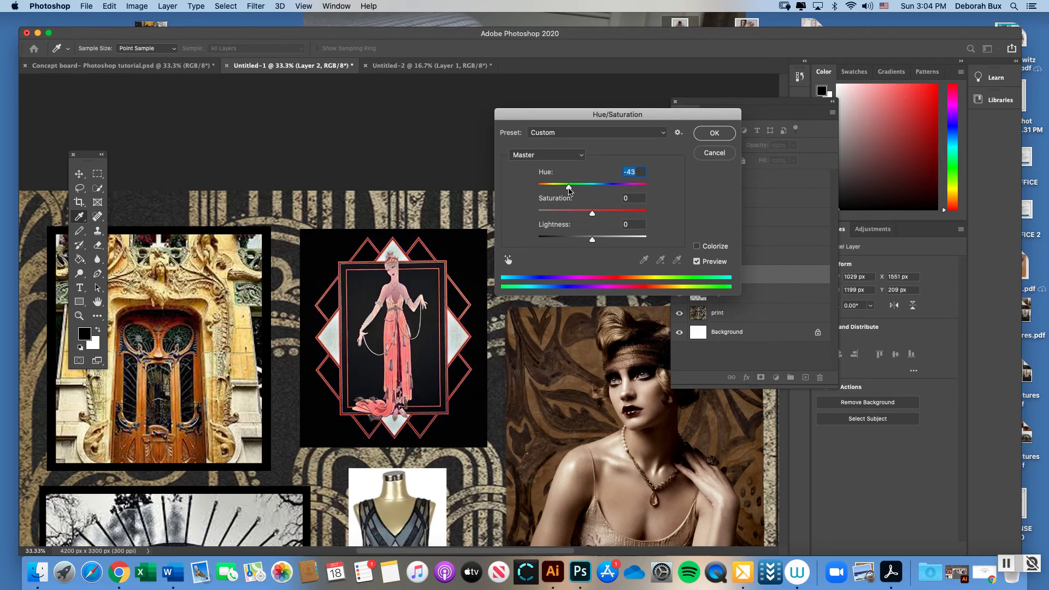
drag(568, 190, 616, 189)
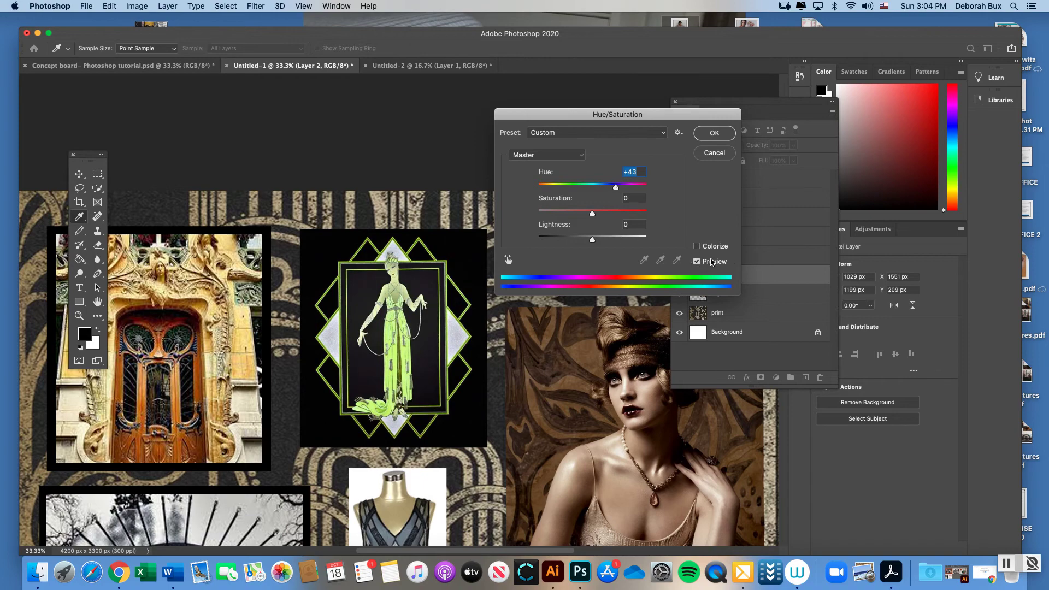
drag(593, 216, 599, 240)
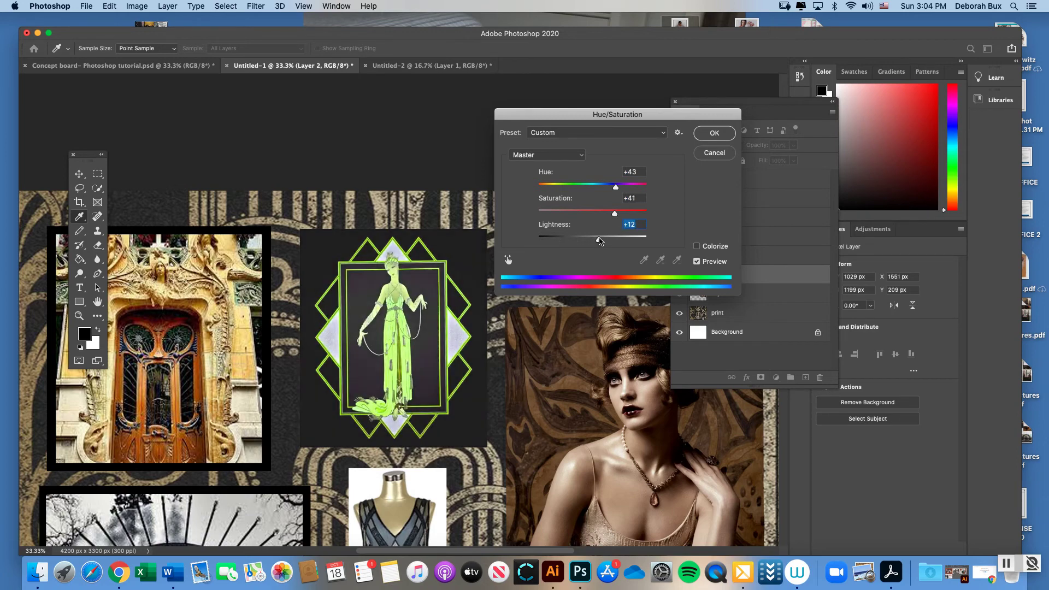
click(714, 153)
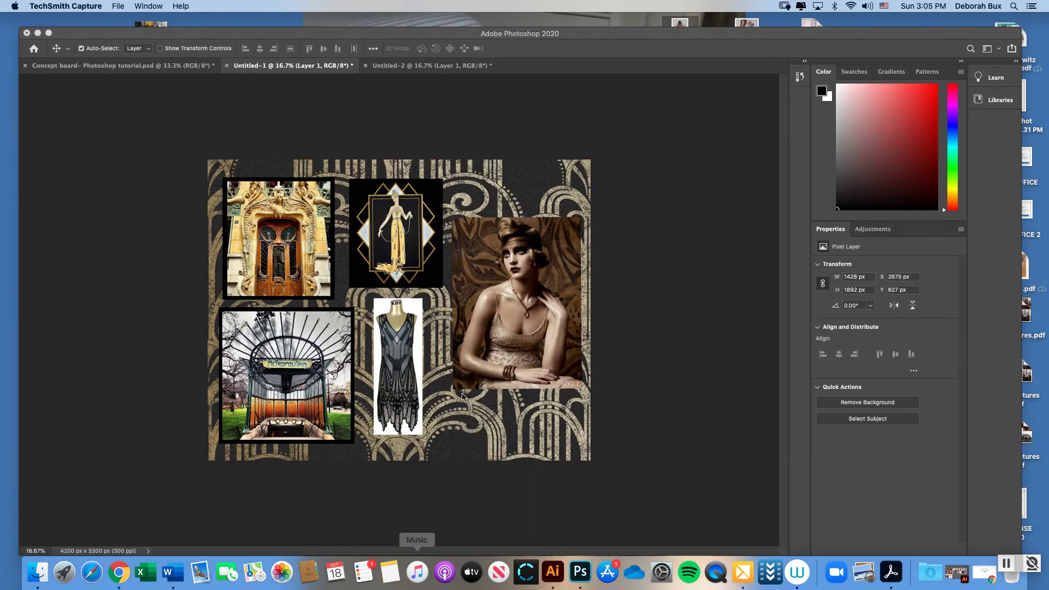
Check the portrait's size and placement in the finished Concept board- Photoshop tutorial.psd and return to Untitled-1
click(465, 397)
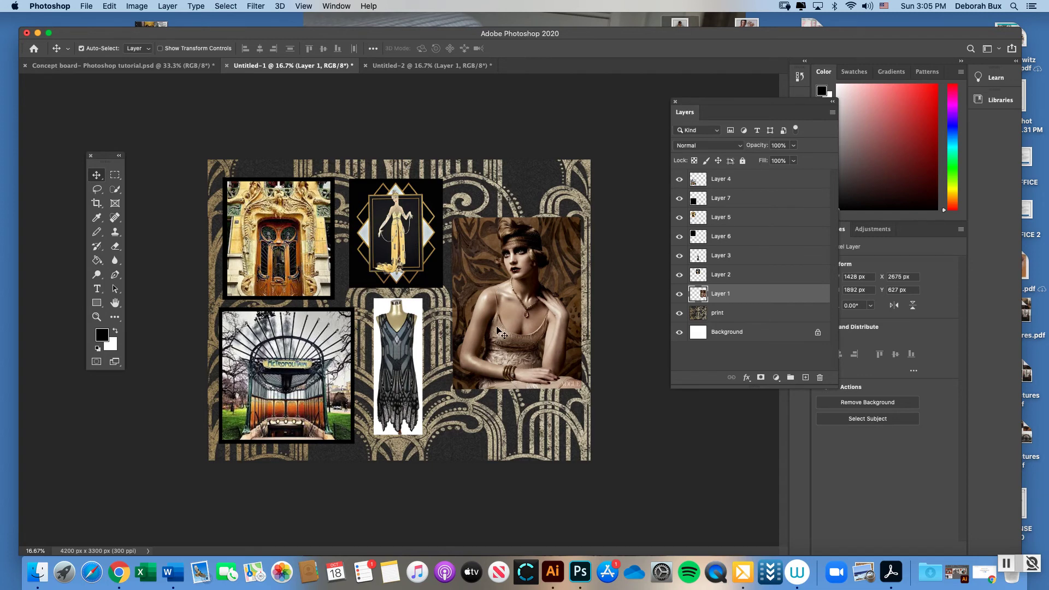
key(ctrl+shift+Tab)
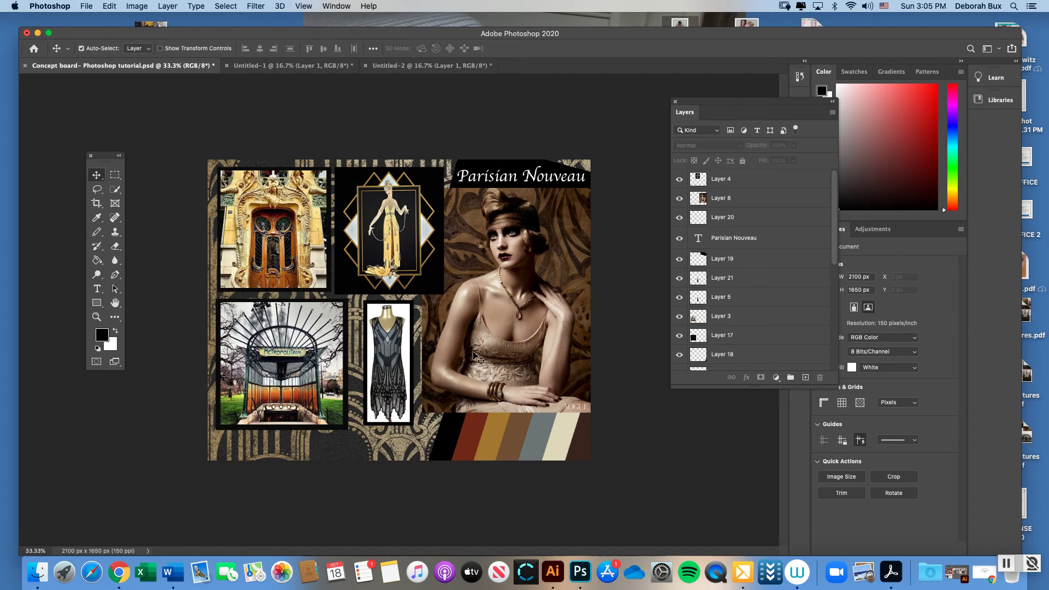
click(300, 67)
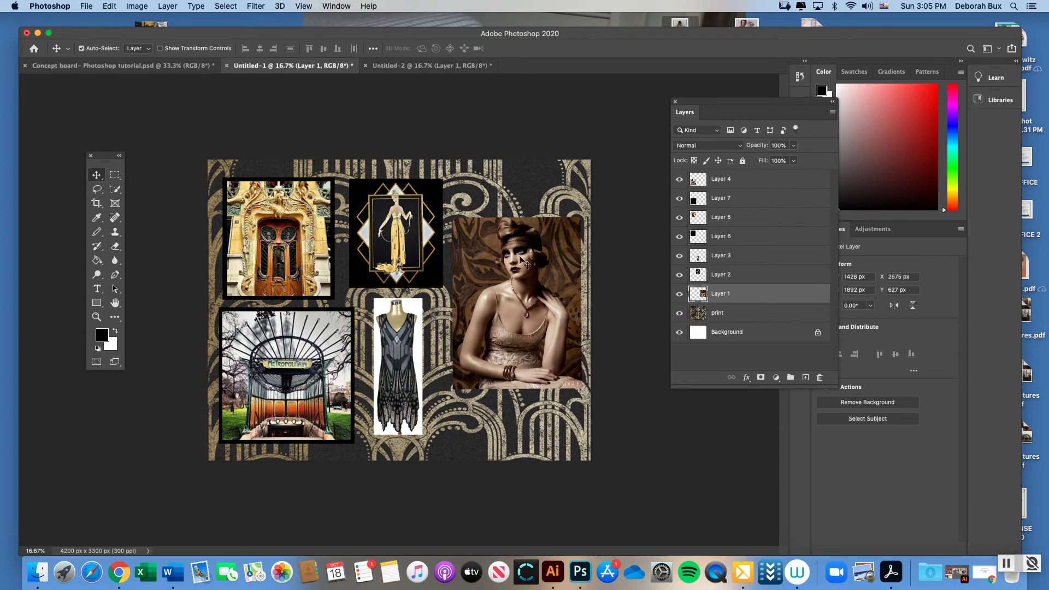
Scale the woman's portrait on Layer 1 proportionally to about 128% and position it against the board's right edge
click(110, 5)
mouse_move(226, 261)
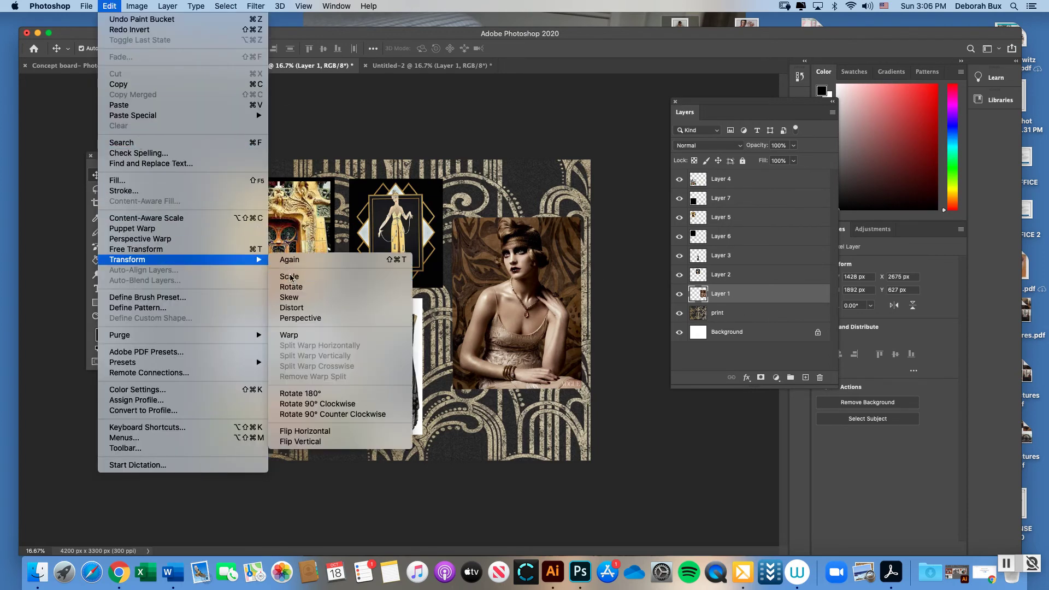
click(289, 276)
drag(453, 389, 420, 431)
drag(511, 325, 521, 312)
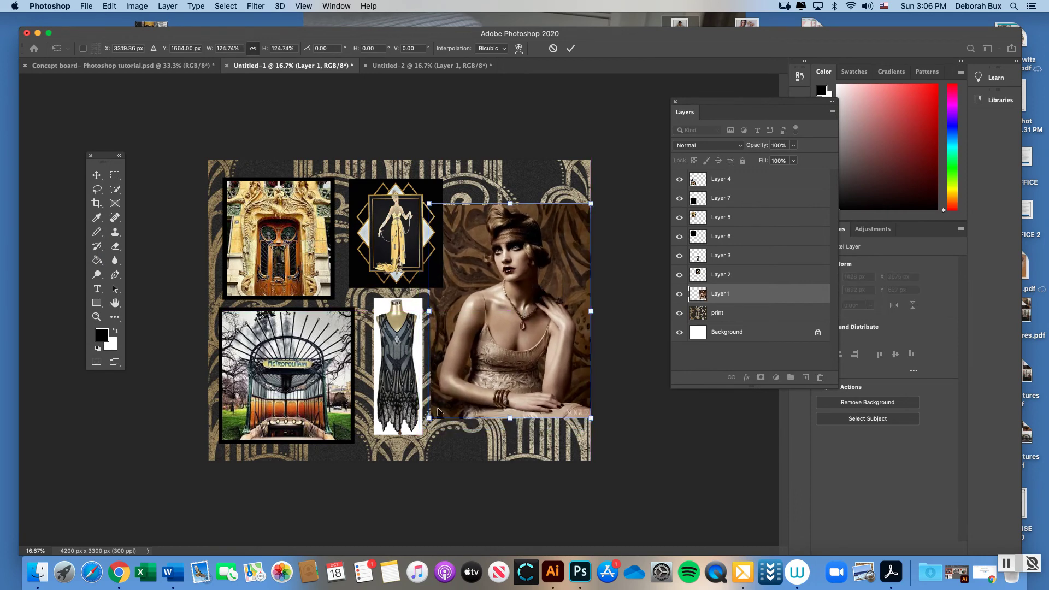
drag(430, 418, 425, 425)
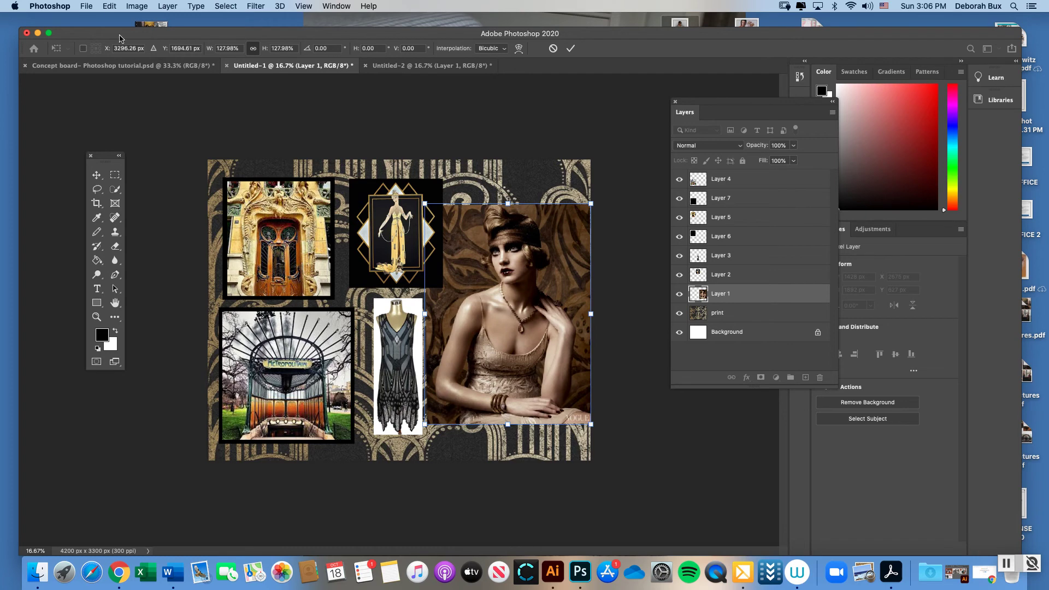
key(Return)
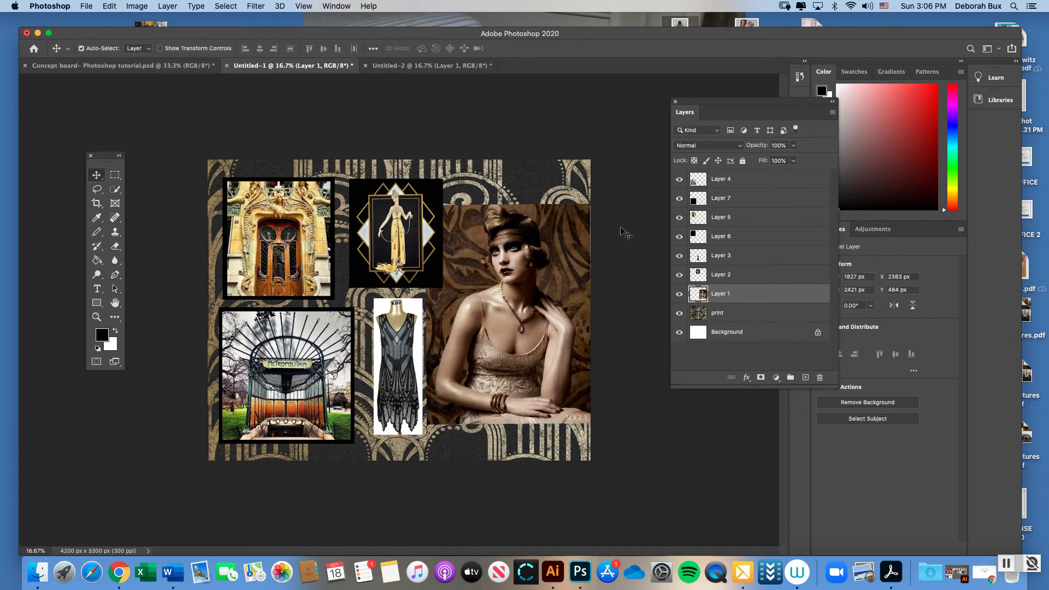
Try placing Layer 1 above Layer 2 so the portrait overlaps the yellow-dress illustration, and restore the original layer order
drag(731, 295, 729, 257)
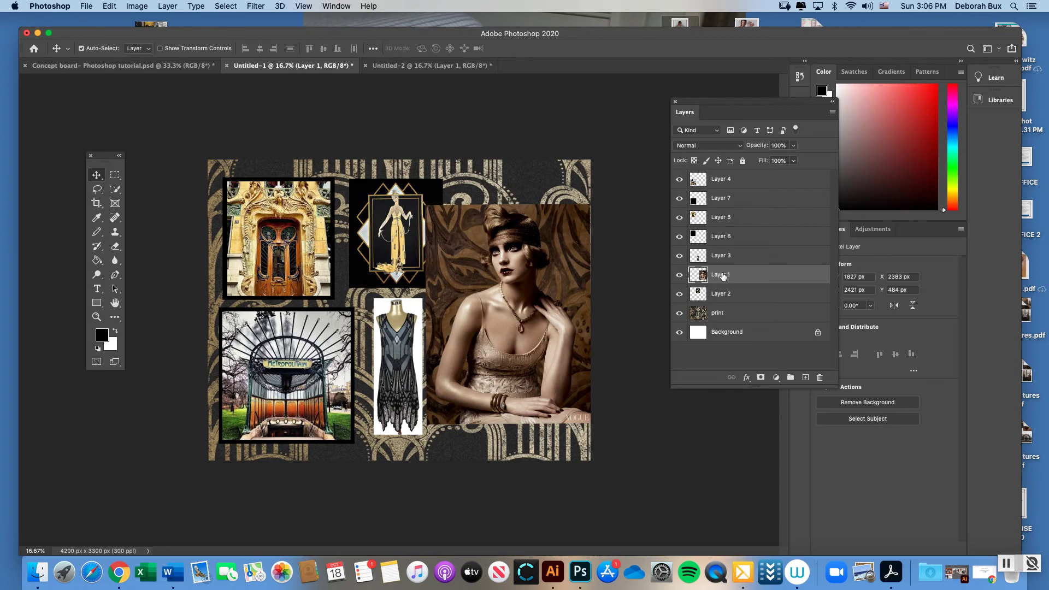
click(401, 224)
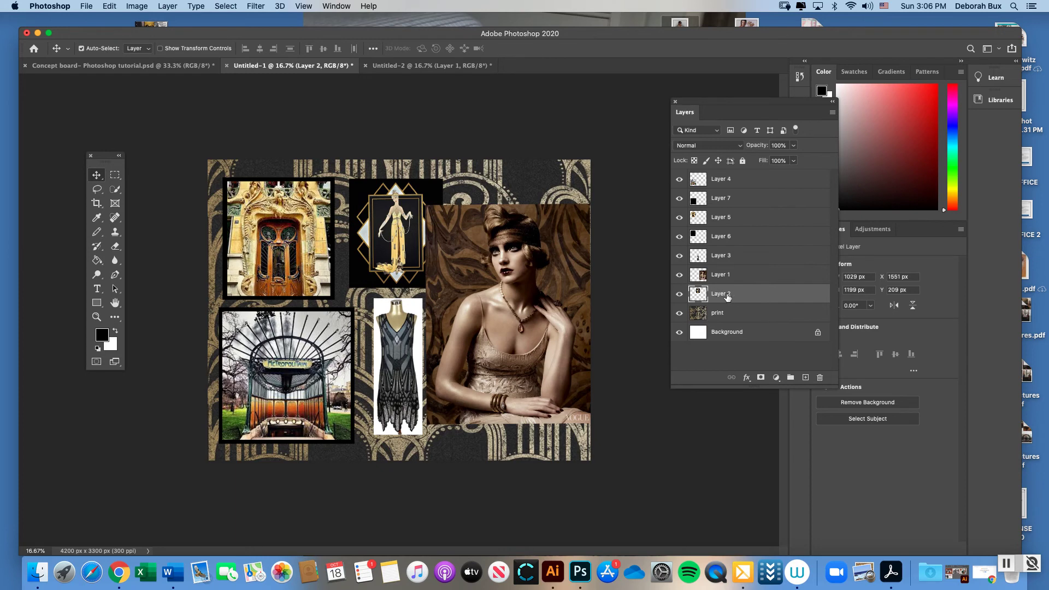
drag(713, 102, 656, 98)
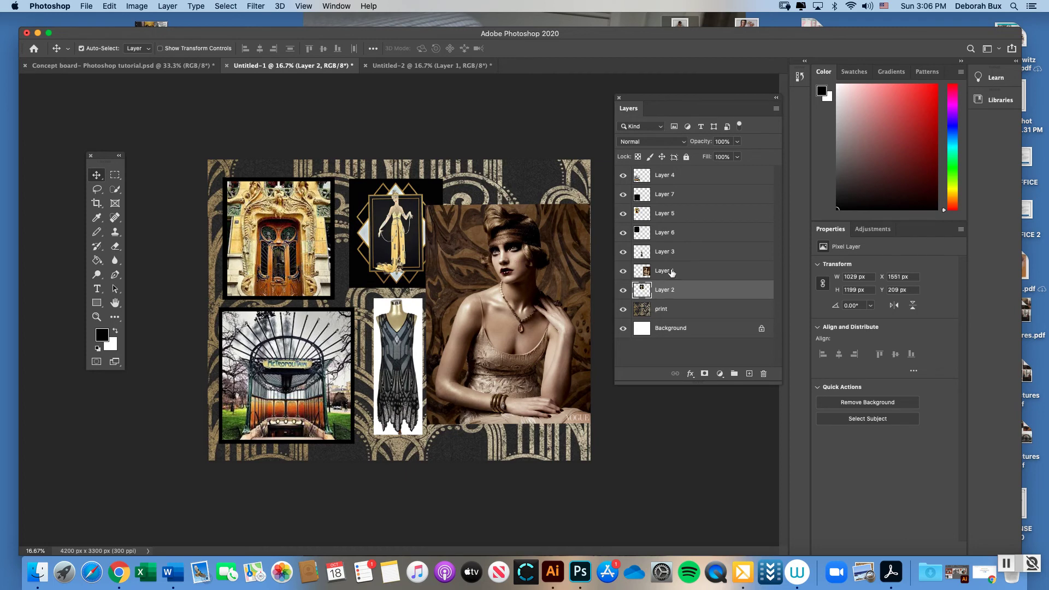
drag(680, 271, 693, 292)
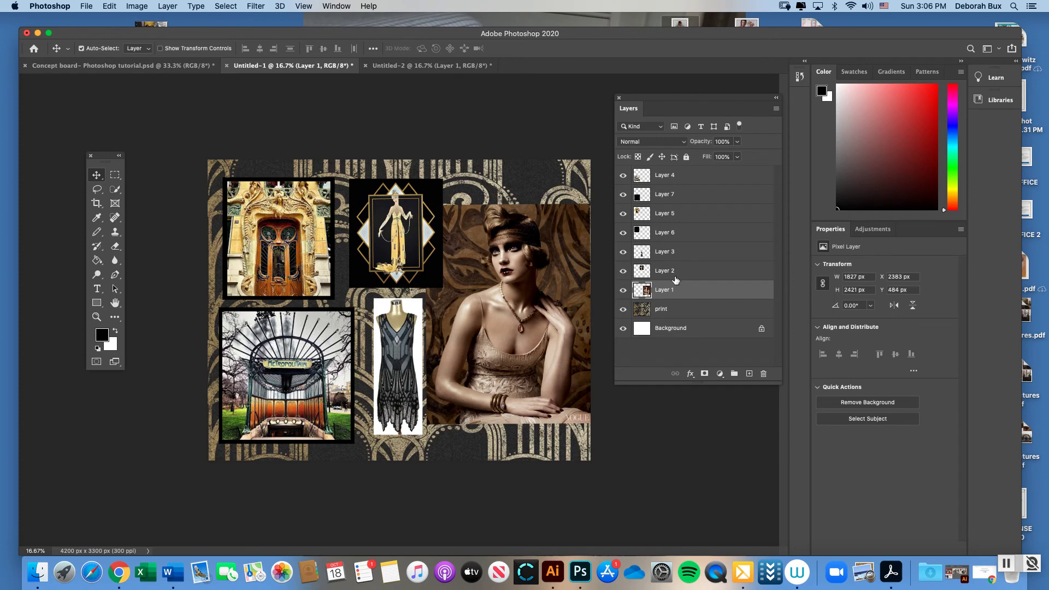
Shift the woman's portrait on Layer 1 slightly right and up to X 2435 px, Y 454 px
drag(567, 253, 569, 251)
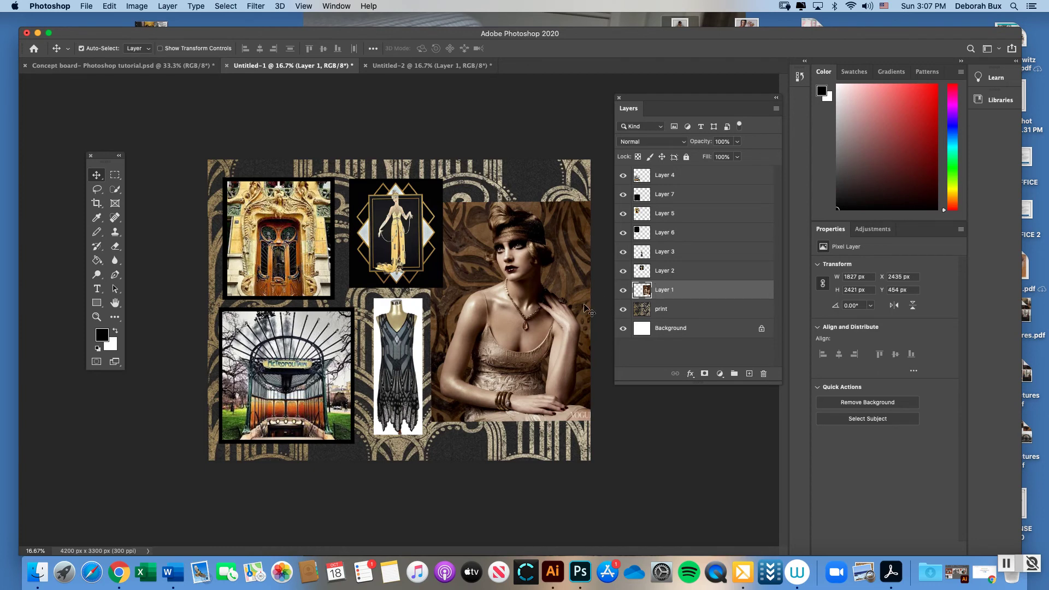
click(1008, 567)
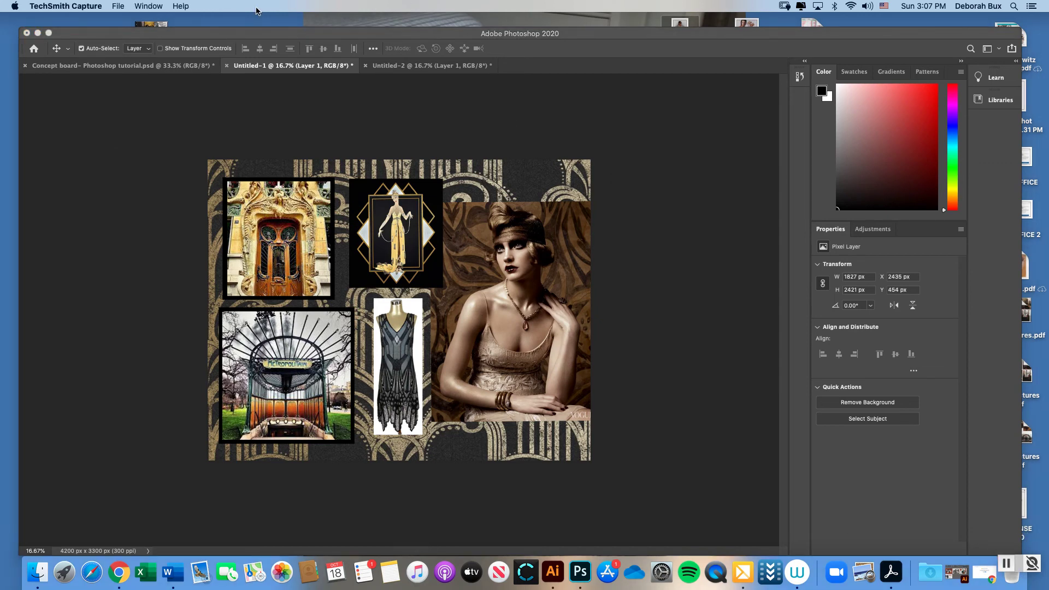
click(332, 164)
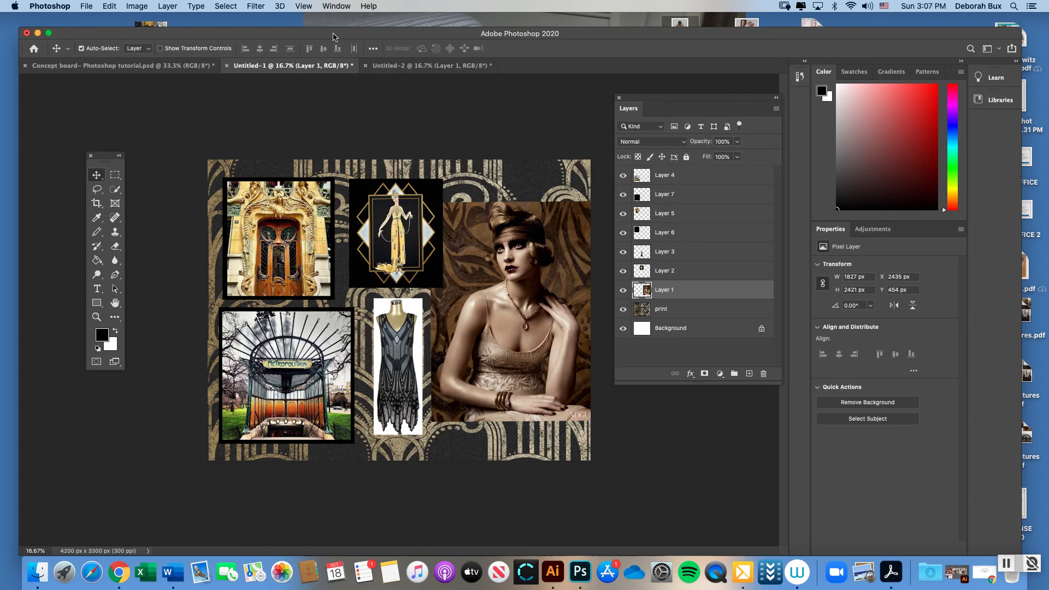
Reposition the floating toolbox and Layers panel and compare Untitled-1 with the finished Concept board- Photoshop tutorial.psd
drag(101, 158, 130, 157)
click(152, 69)
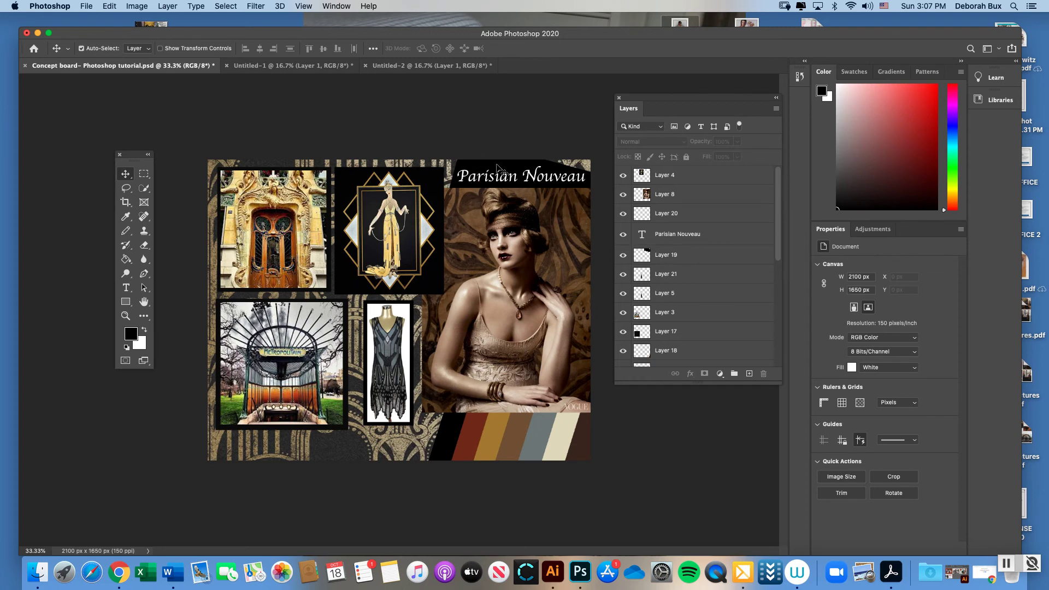
click(278, 66)
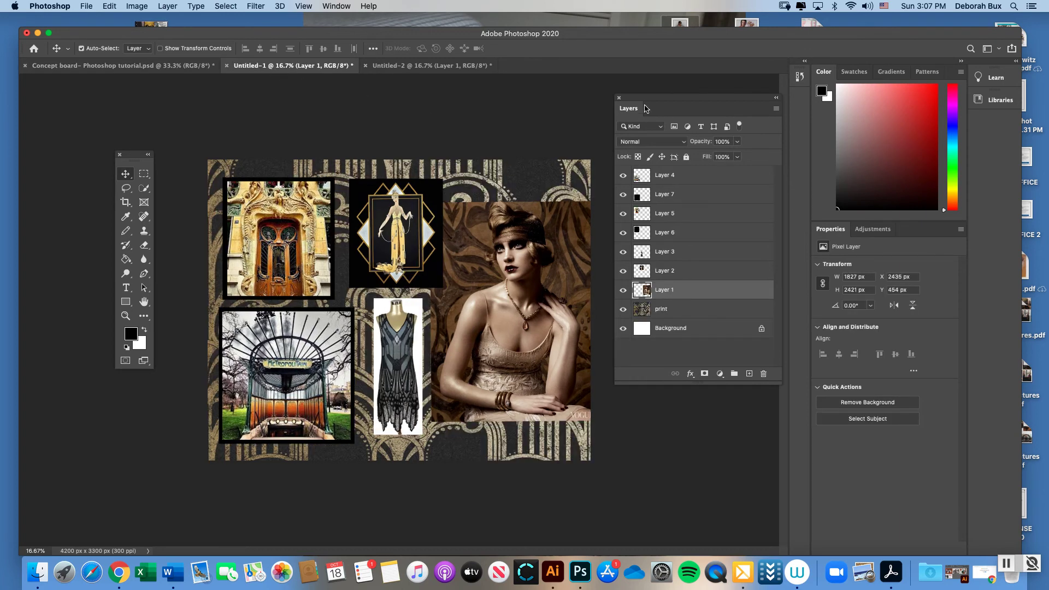
drag(648, 99, 655, 98)
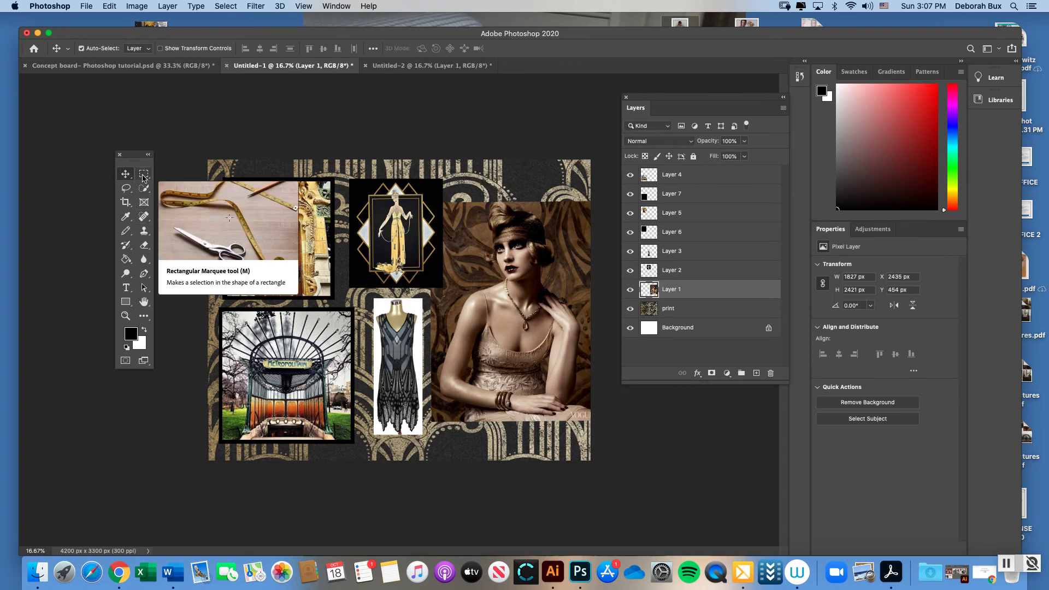
click(174, 65)
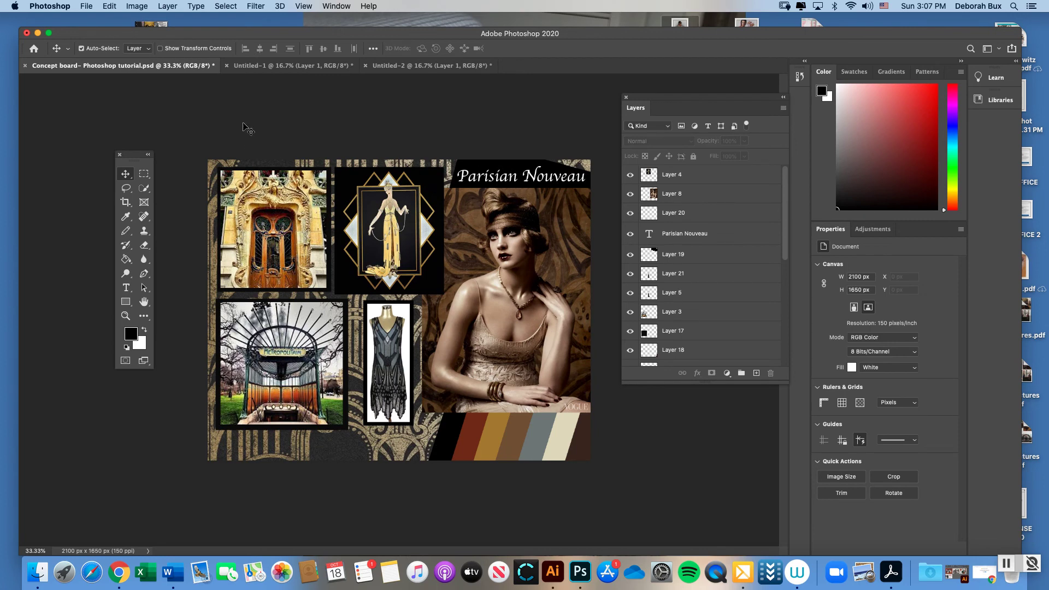
In Untitled-1, fill a rectangle of about 1474 by 1183 px with black on a new layer near the board's upper-right corner, below Layer 1
click(272, 67)
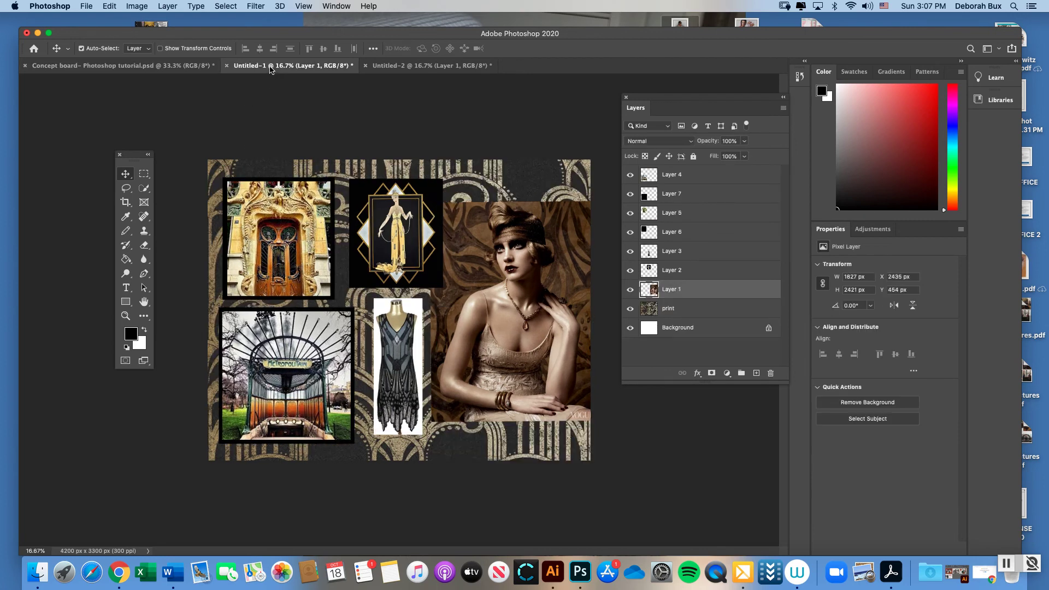
click(756, 373)
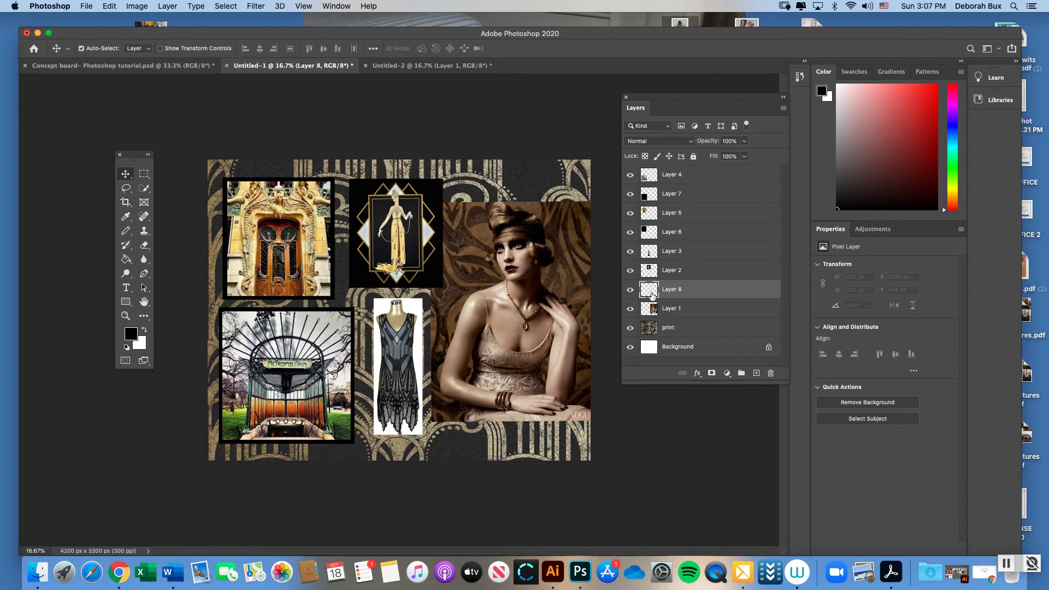
click(144, 176)
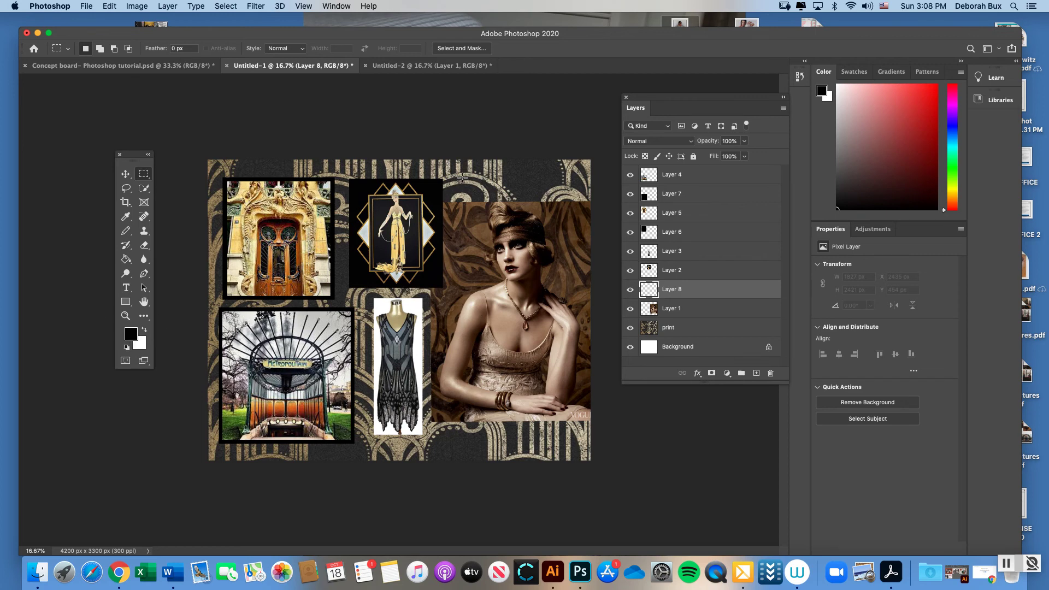
drag(457, 166, 592, 273)
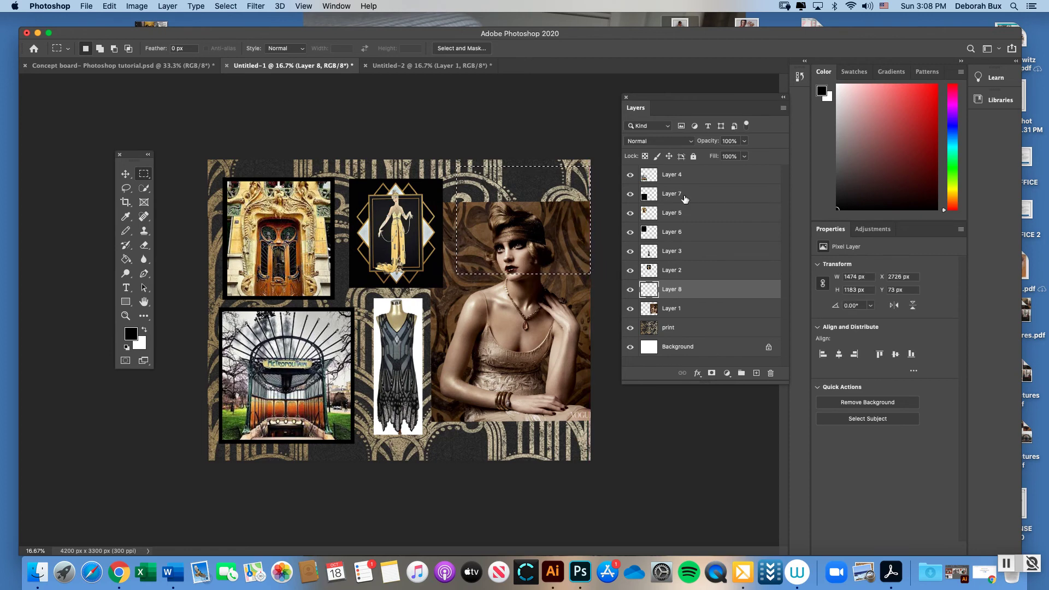
click(109, 6)
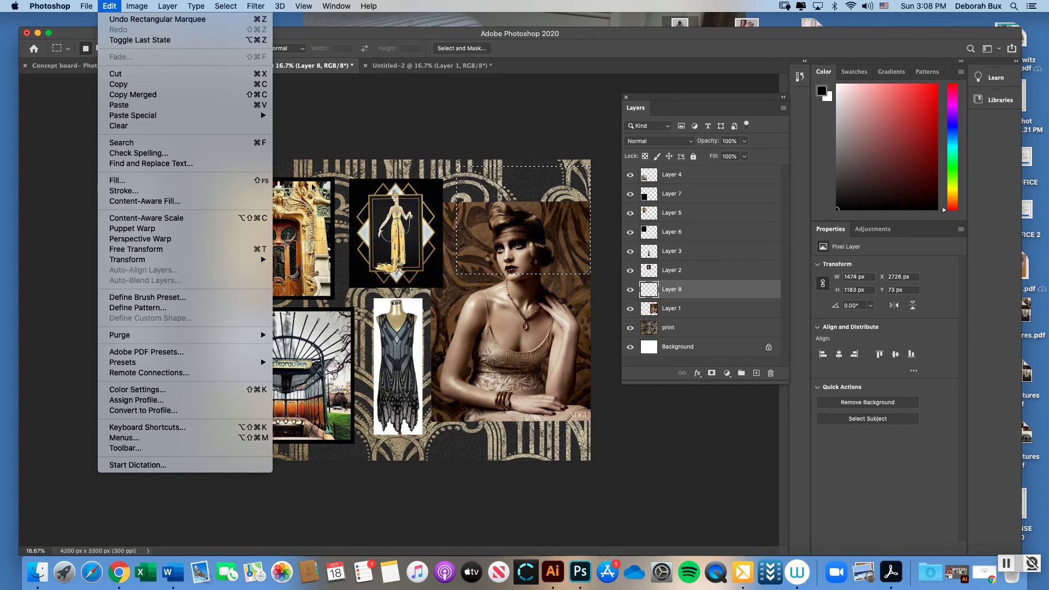
click(235, 180)
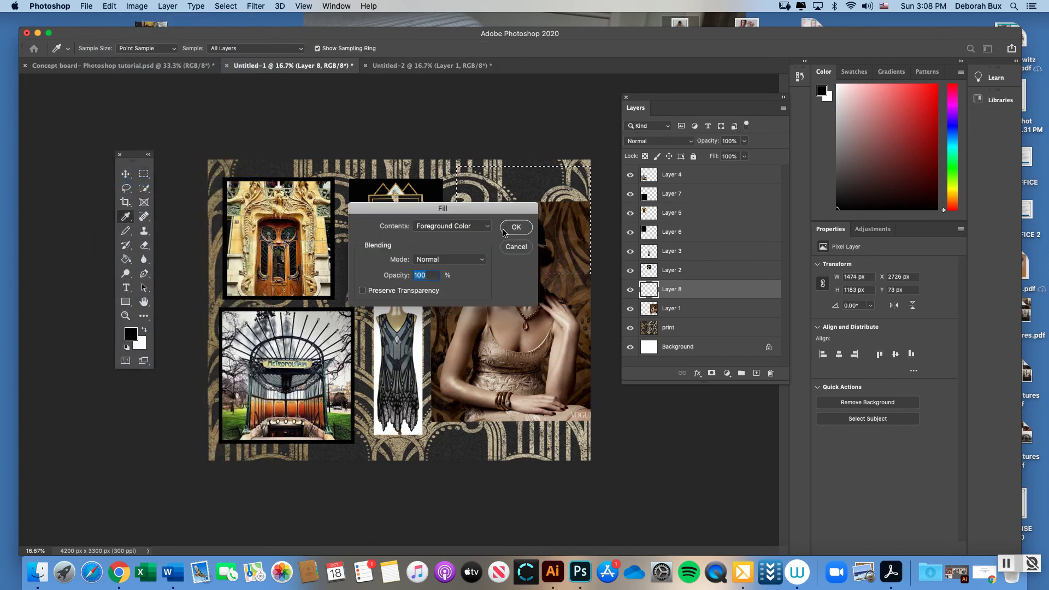
click(516, 227)
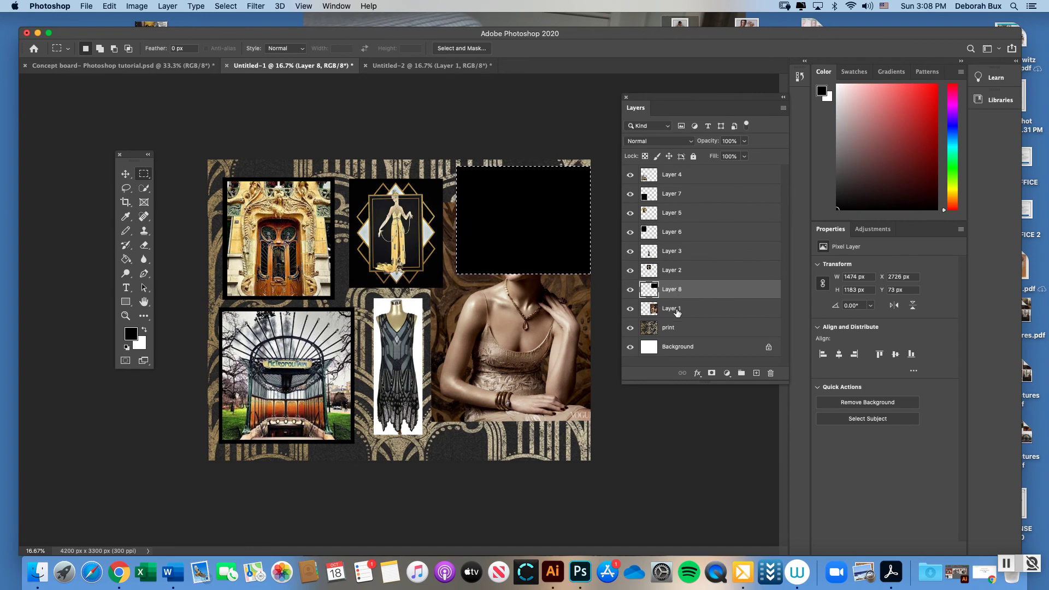
drag(678, 312, 676, 290)
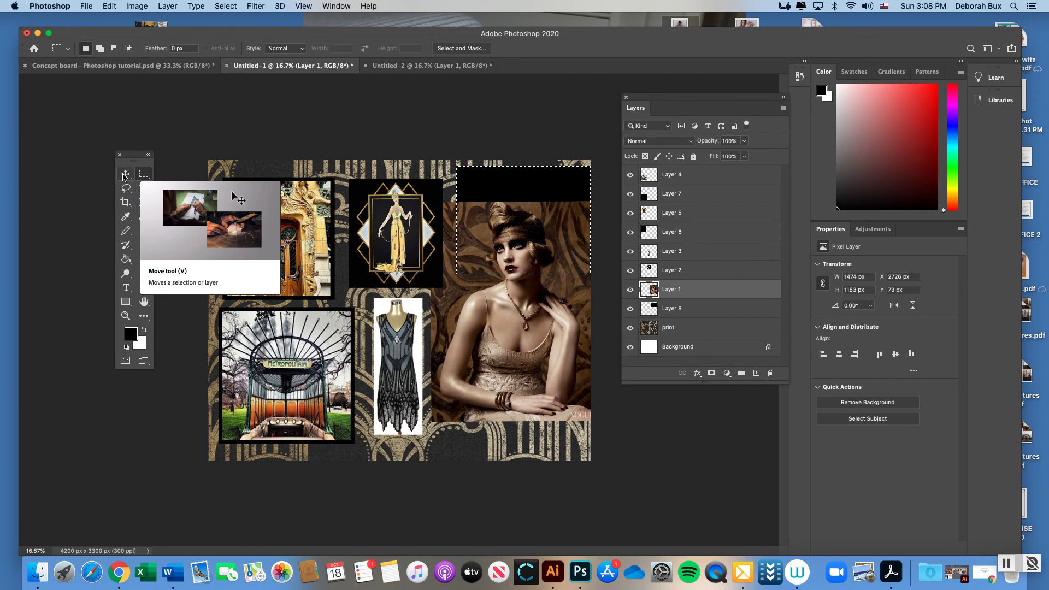
click(112, 6)
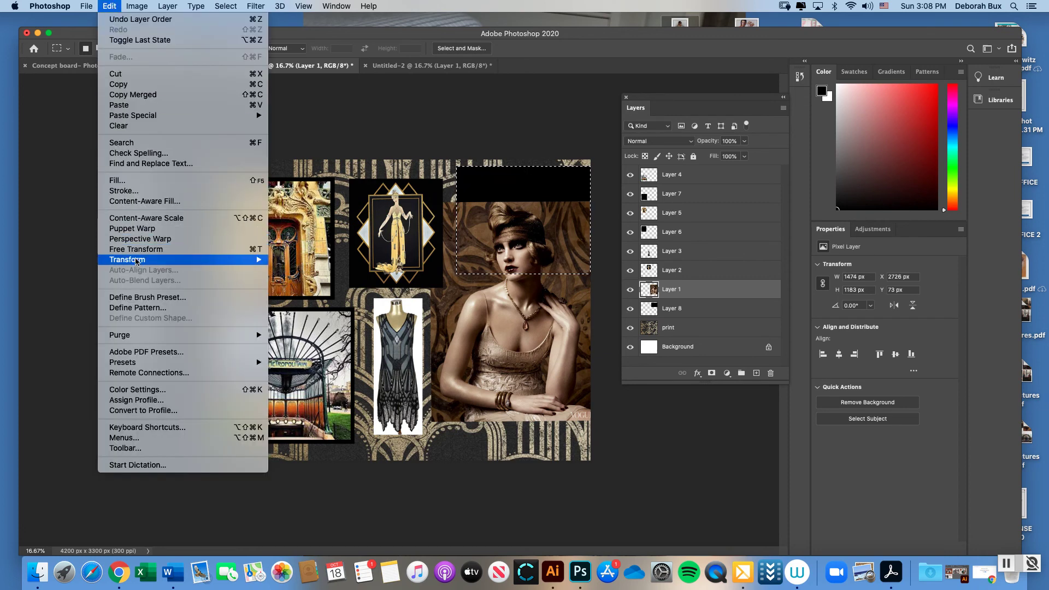
mouse_move(162, 262)
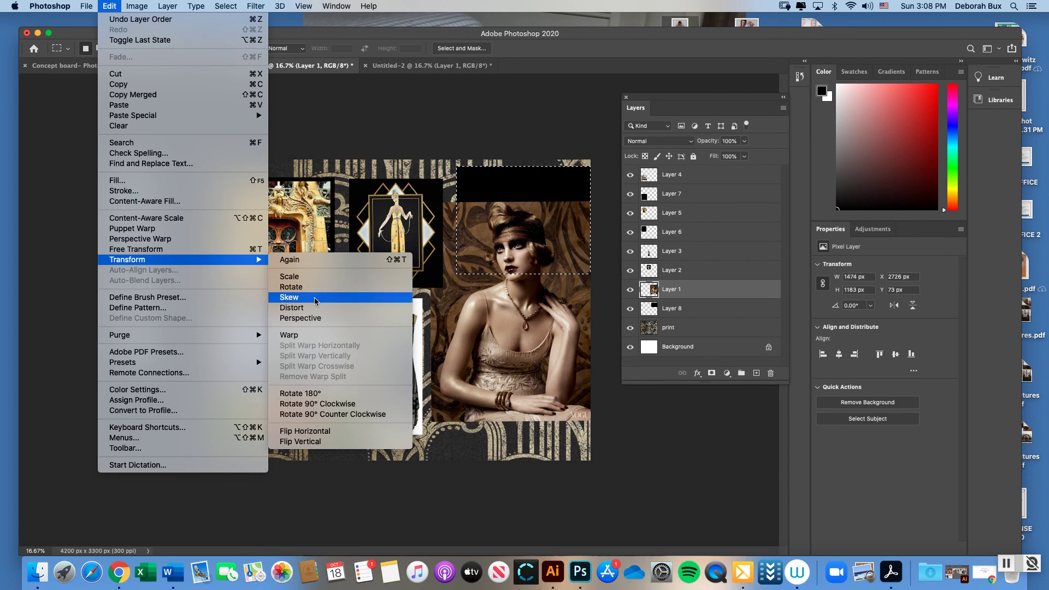
click(310, 287)
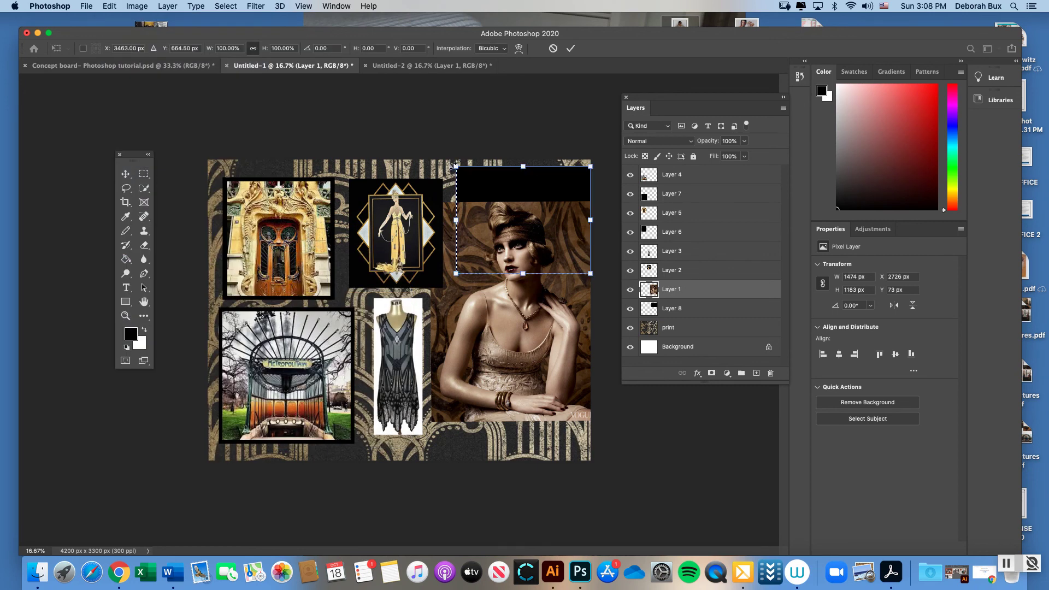
drag(462, 156, 464, 153)
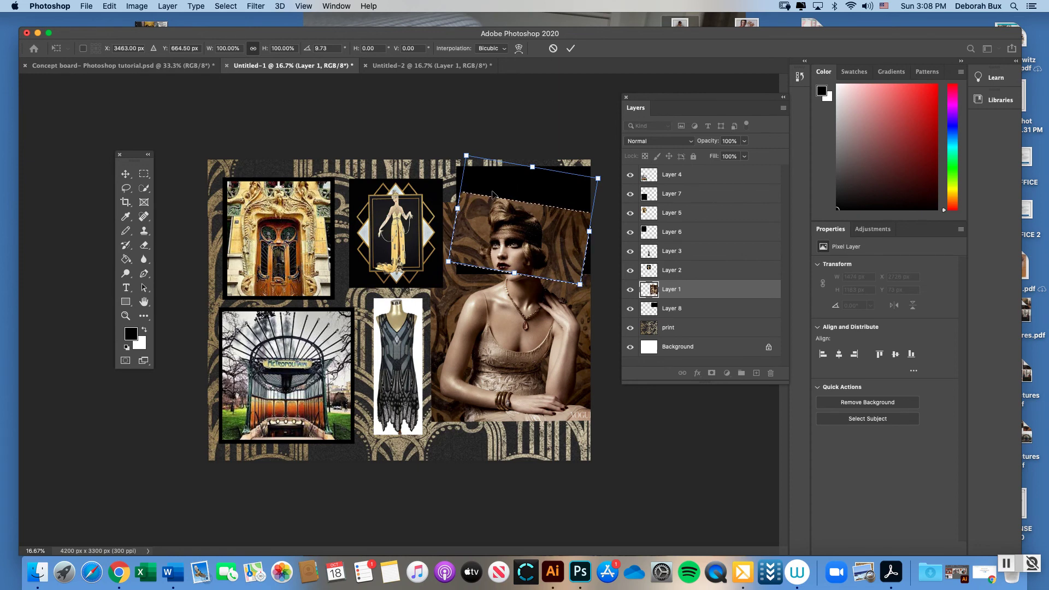
click(1043, 569)
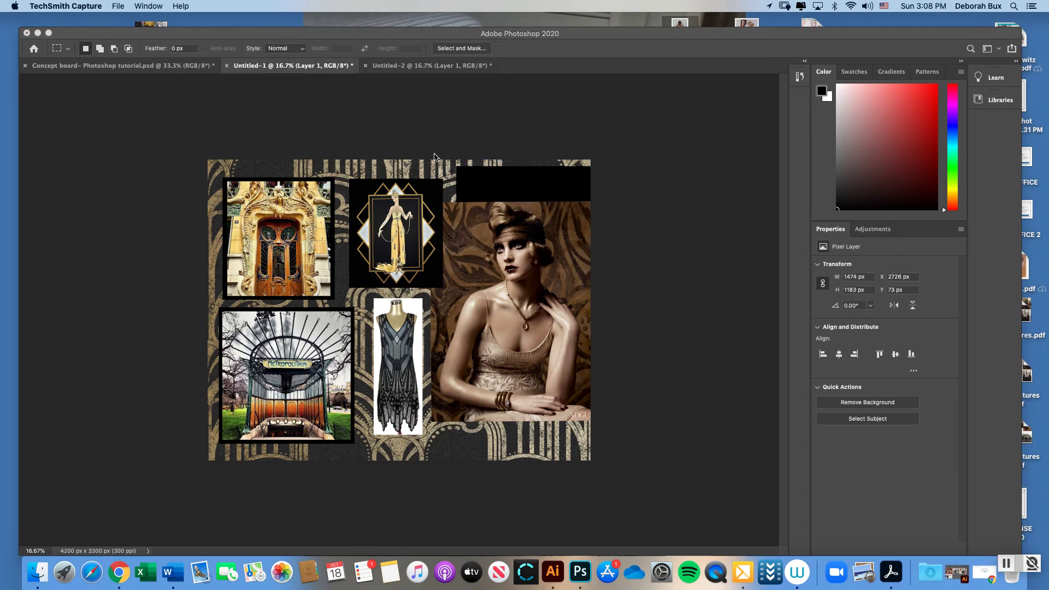
click(482, 185)
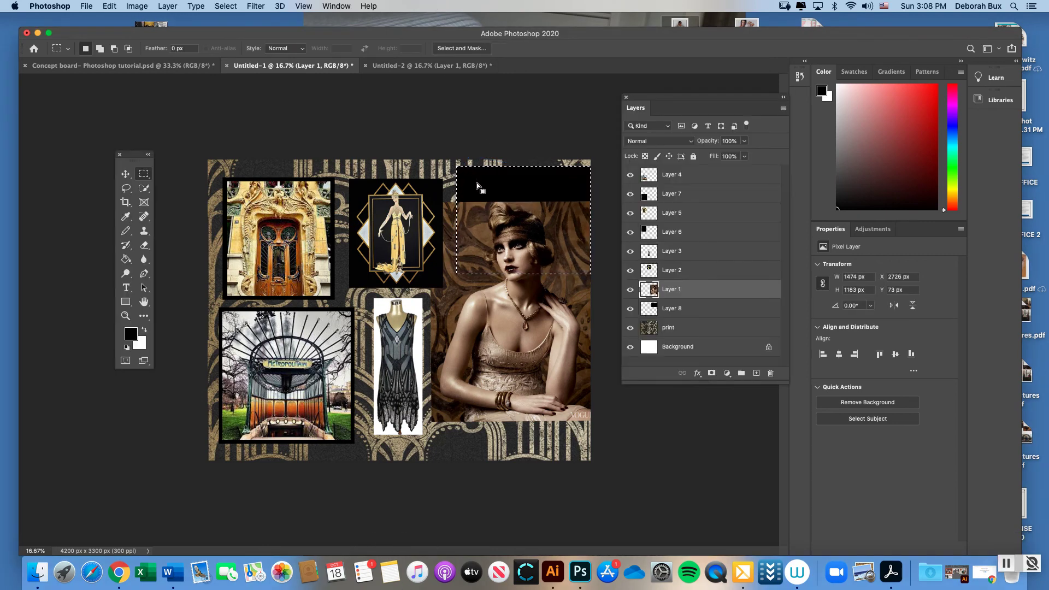
Deselect, rotate Layer 8's black rectangle about 13° clockwise and shift it slightly up and left behind the portrait
click(479, 182)
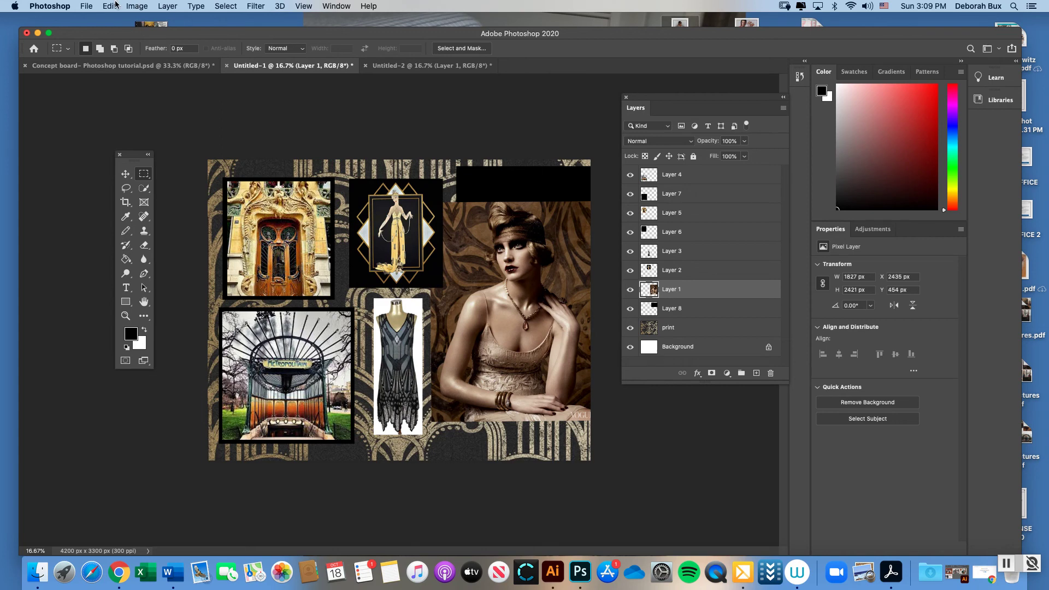
click(678, 311)
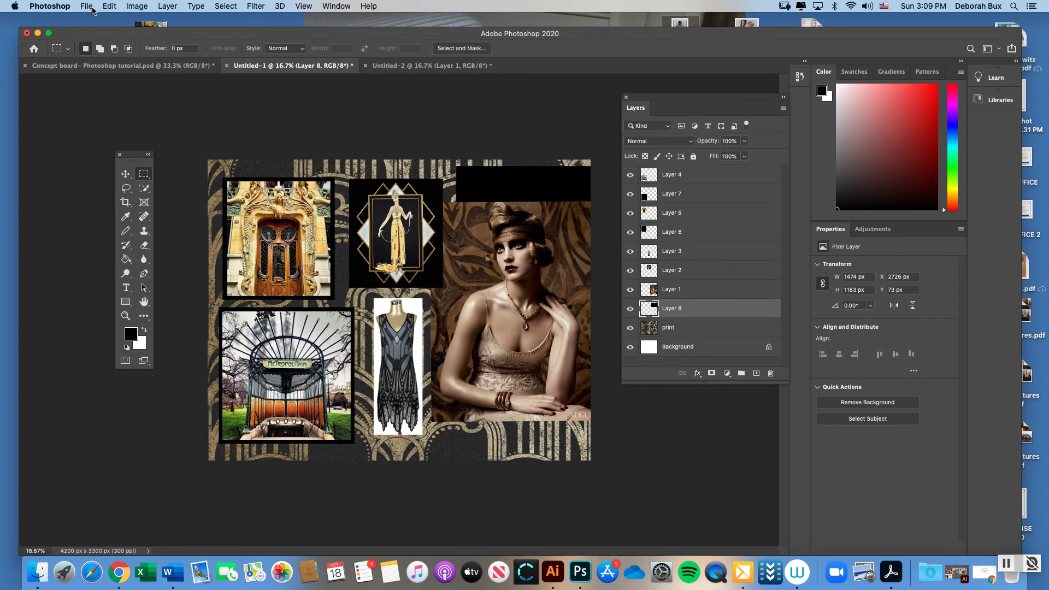
click(116, 6)
mouse_move(141, 260)
click(294, 290)
drag(455, 164, 467, 153)
drag(512, 189, 508, 179)
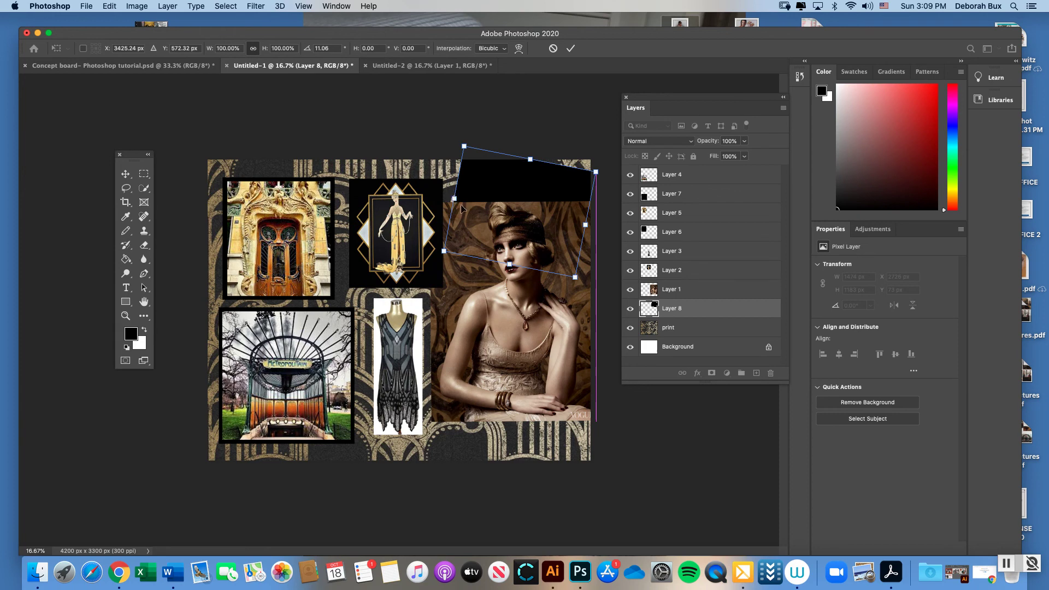
drag(467, 146, 473, 142)
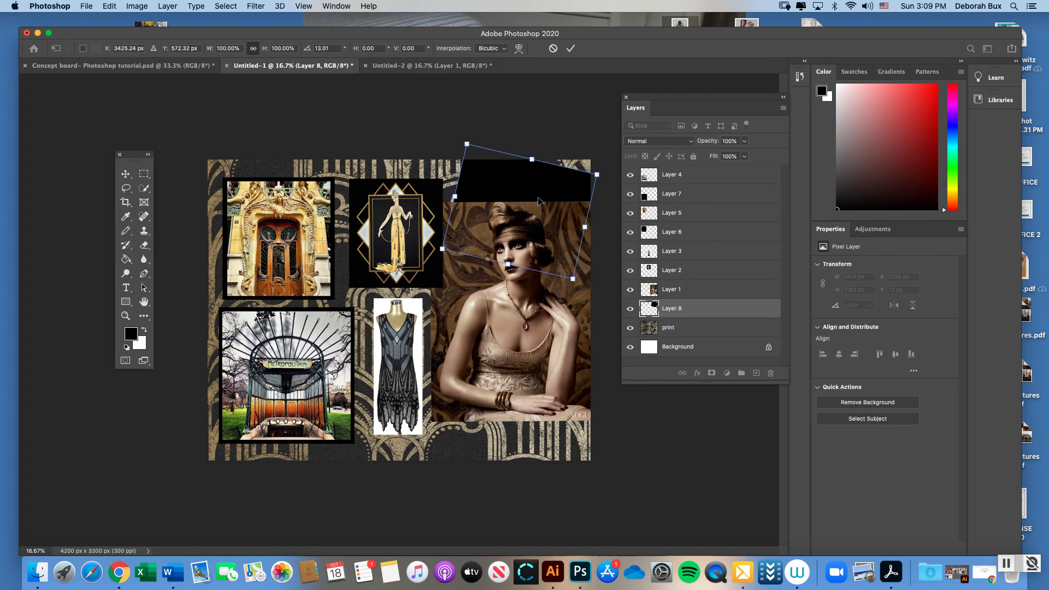
click(570, 50)
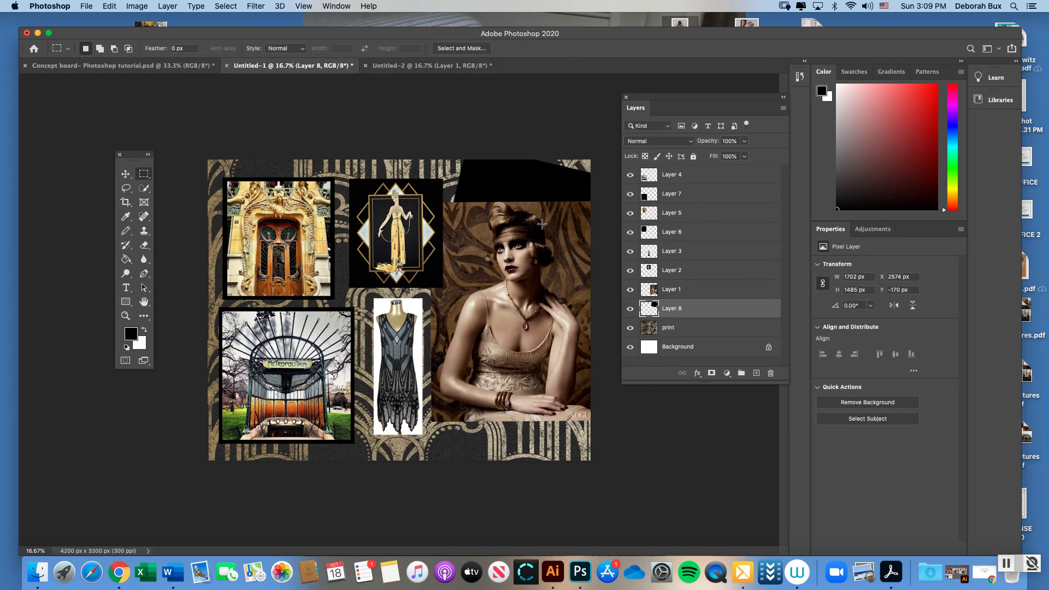
Nudge the tilted black rectangle on Layer 8 slightly left and scale it proportionally to about 105%
click(125, 174)
drag(487, 175, 484, 175)
click(109, 5)
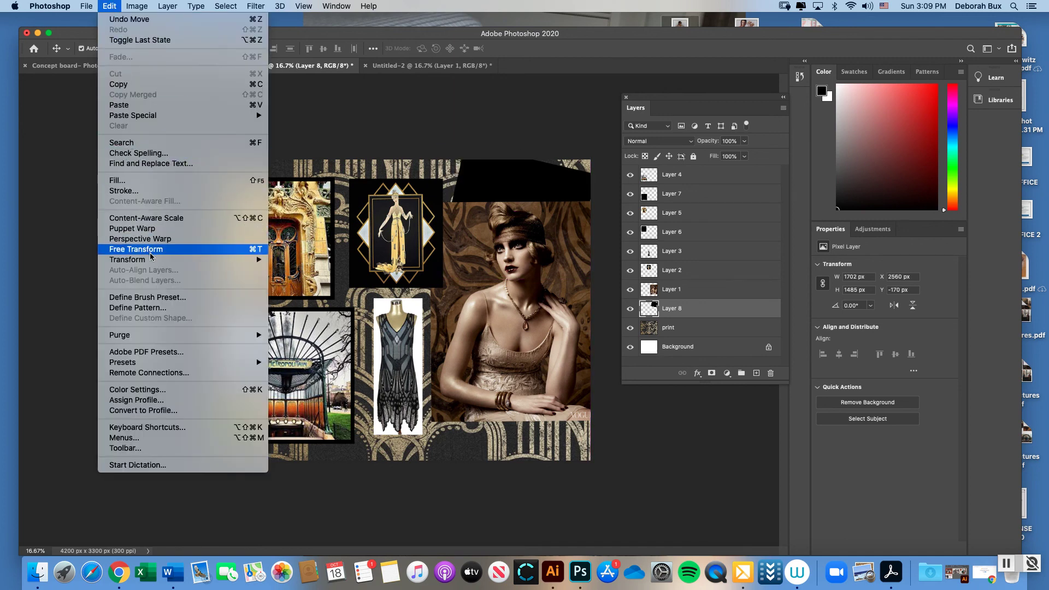
mouse_move(161, 260)
click(328, 276)
drag(440, 212, 435, 212)
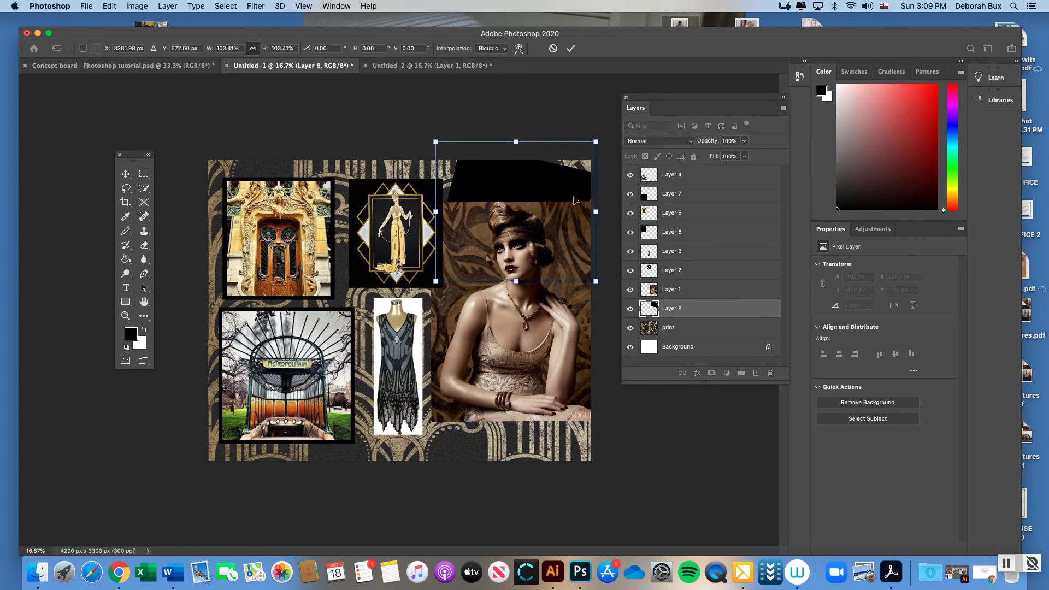
drag(595, 212, 597, 211)
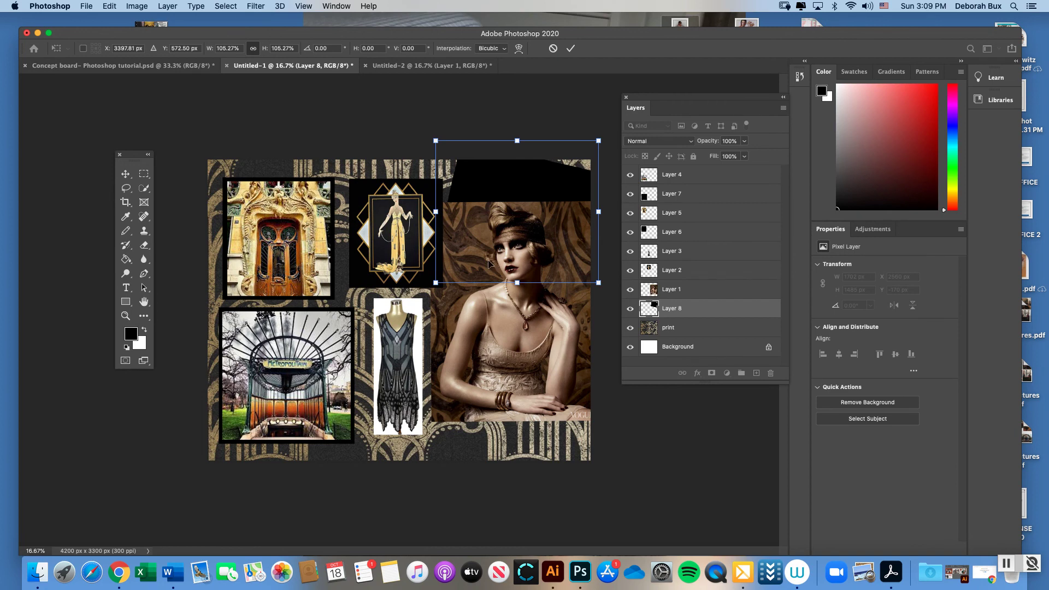
click(571, 48)
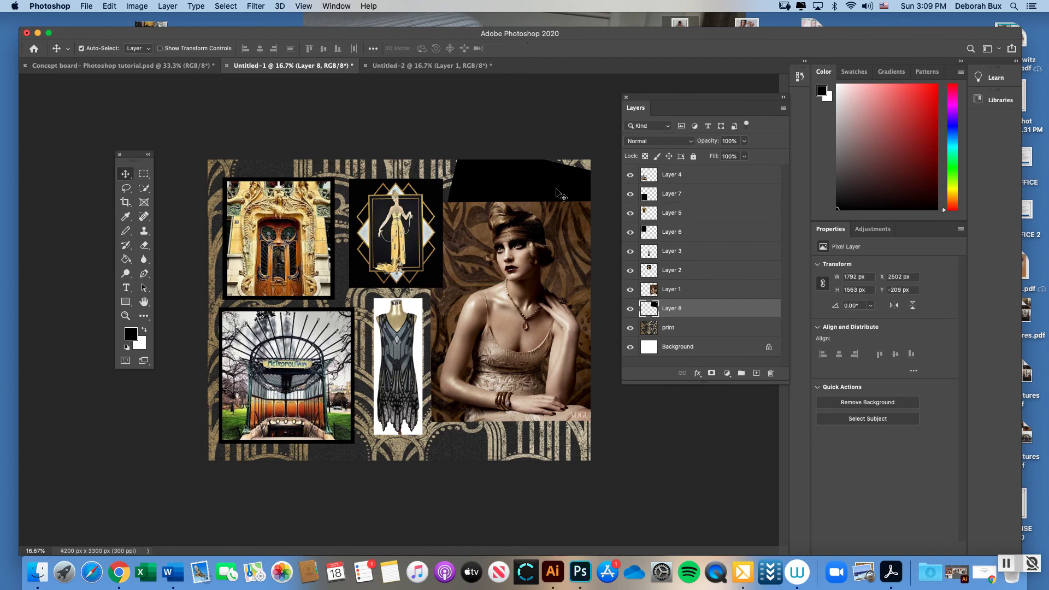
Swap the foreground and background colours and sample a light yellow from the doorway photo as the foreground colour
click(126, 288)
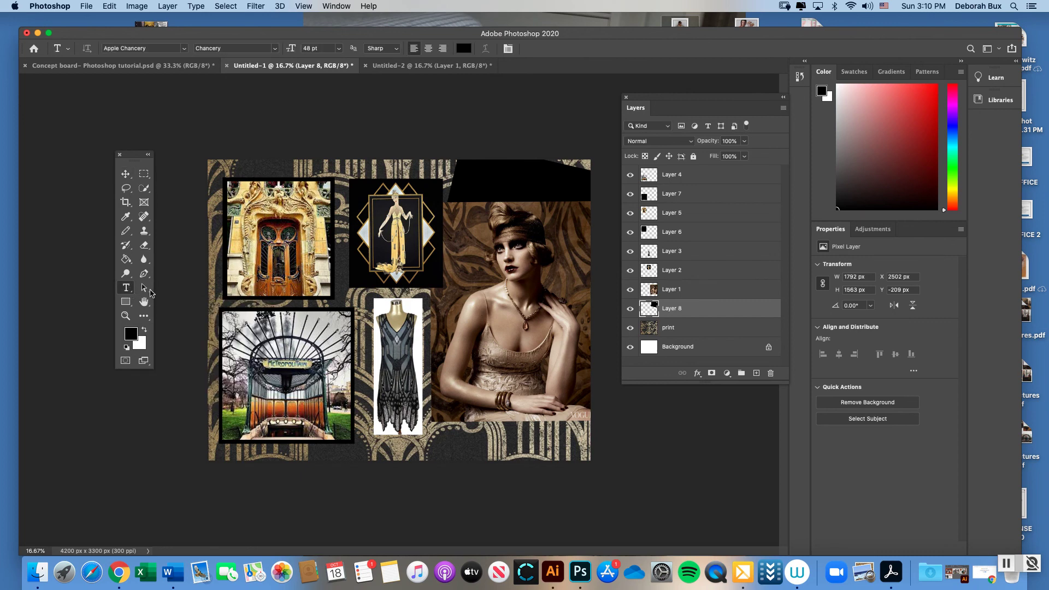
click(145, 330)
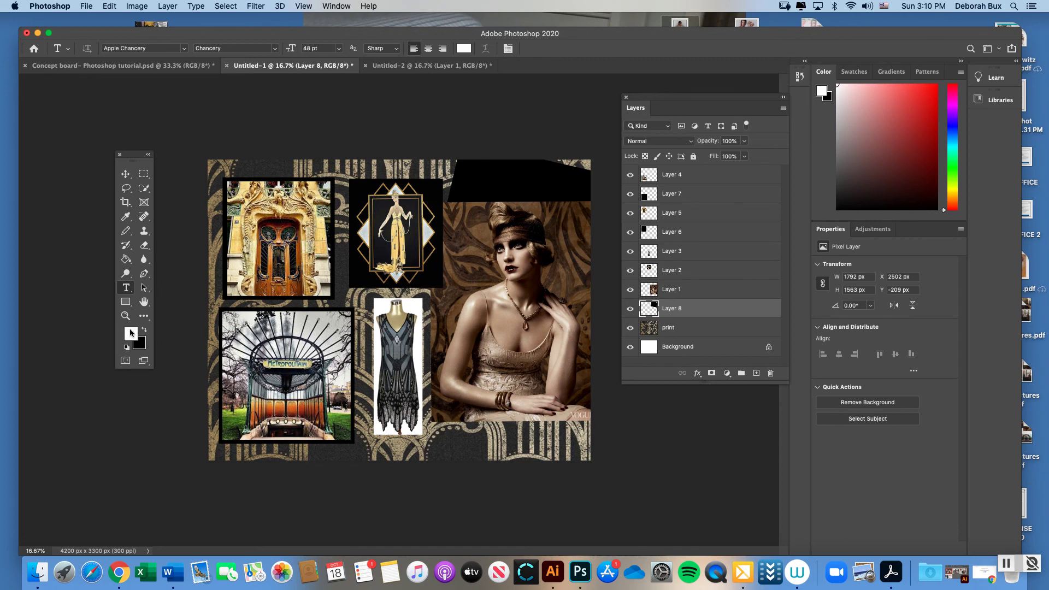
click(131, 334)
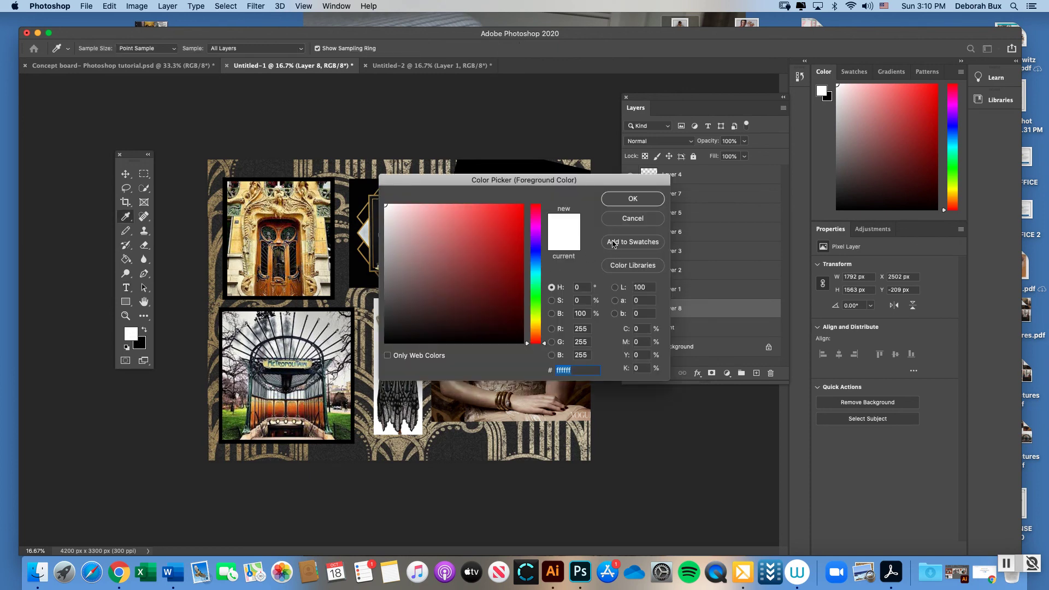
click(617, 219)
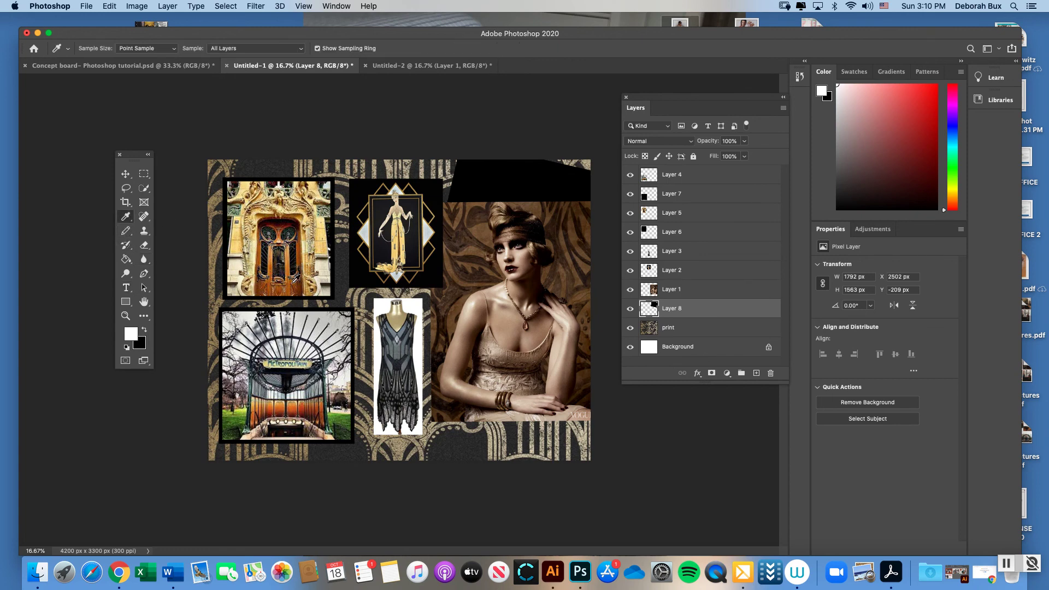
click(324, 230)
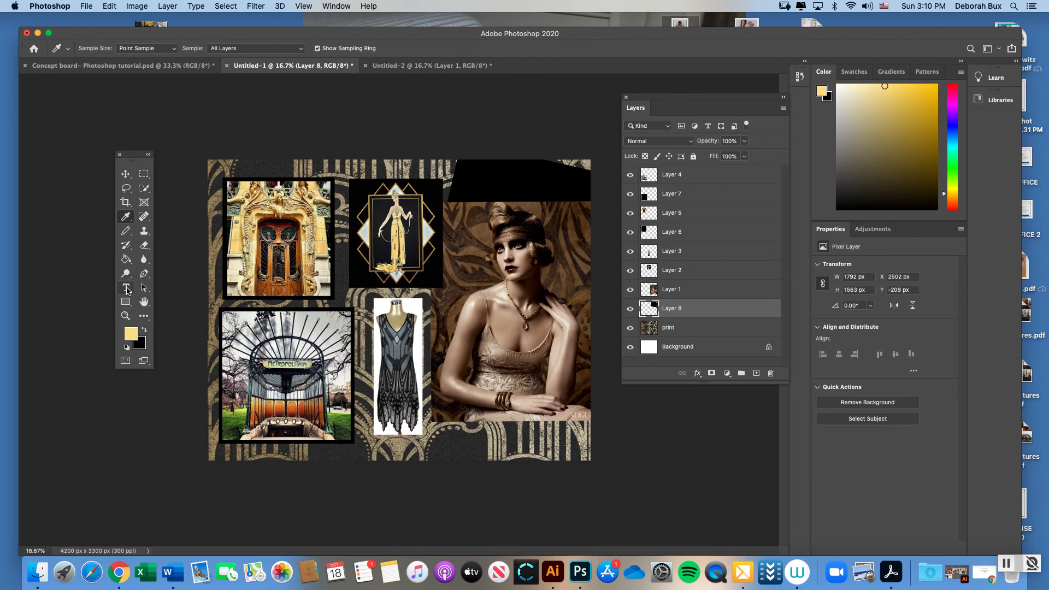
Start a horizontal text line on the black shape above the portrait and set its font to Bradley Hand Bold
click(126, 288)
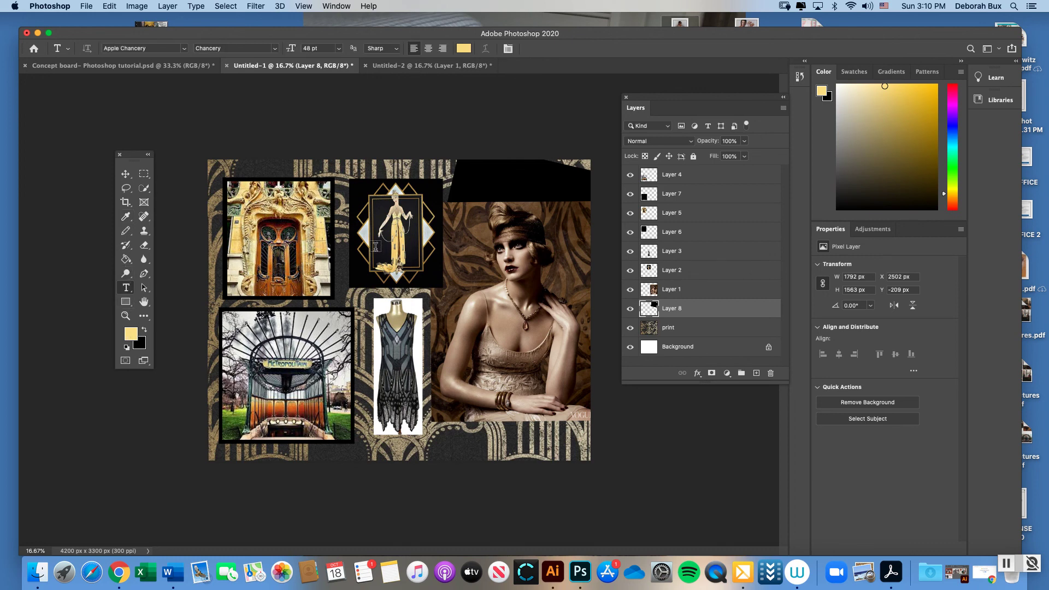
click(471, 187)
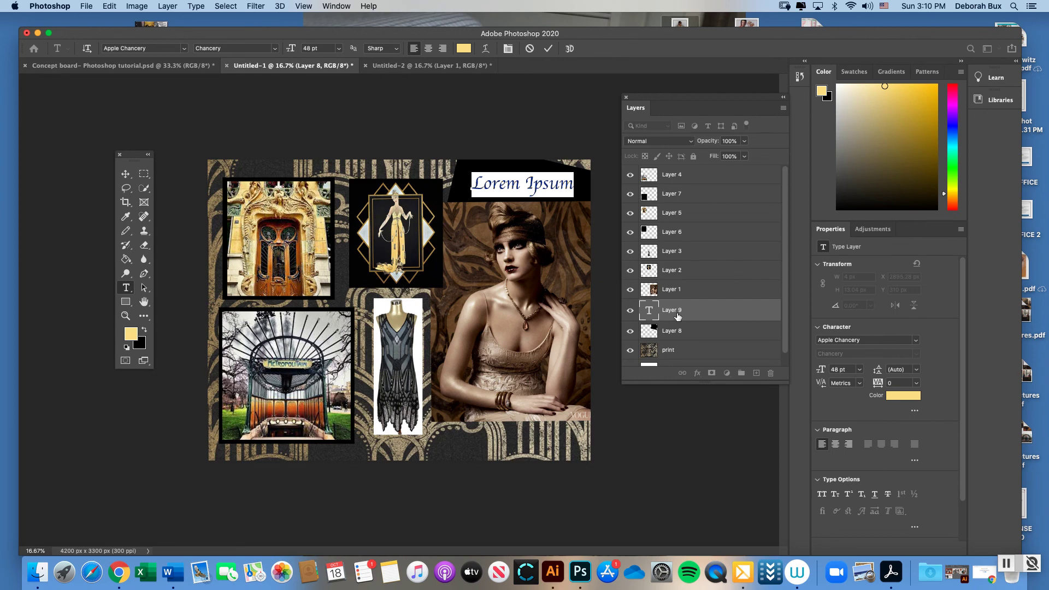
click(184, 49)
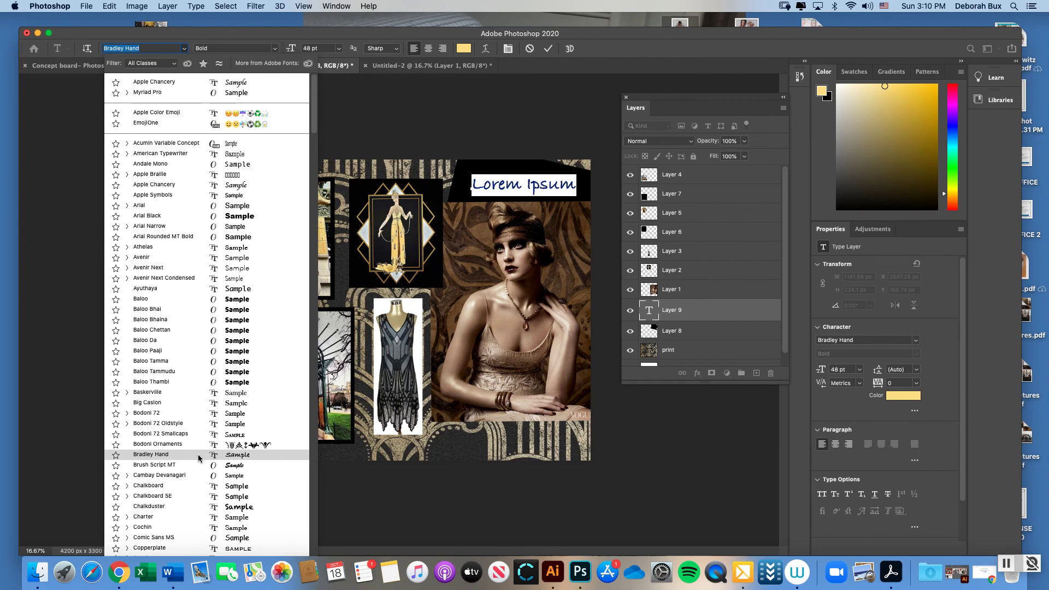
click(198, 454)
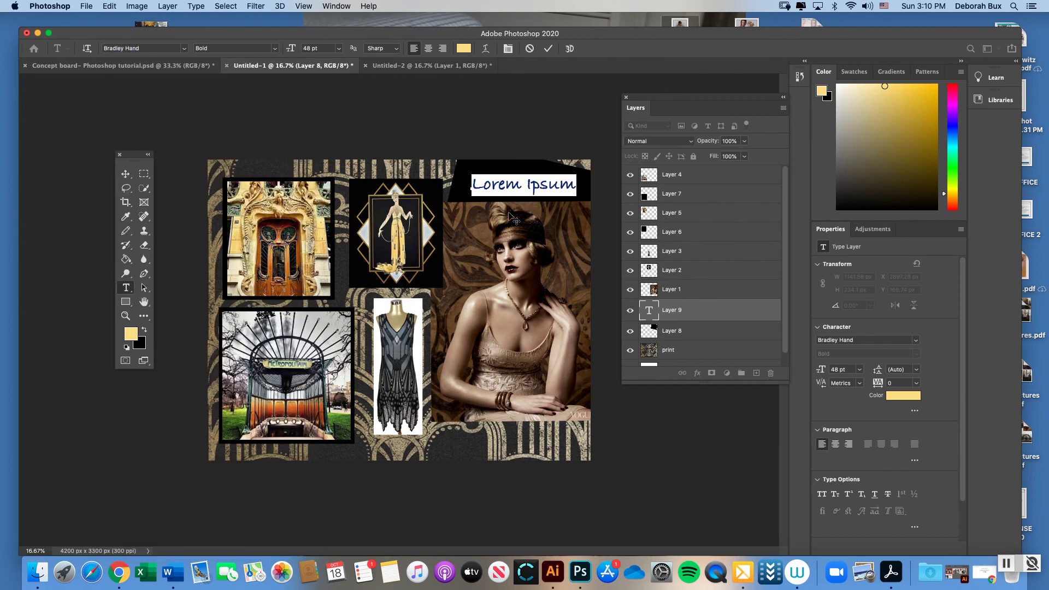
Replace the placeholder text with the title "Parisian Life" and move it slightly left and down to about X 2822 px, Y 186 px
drag(572, 186, 472, 184)
text(P)
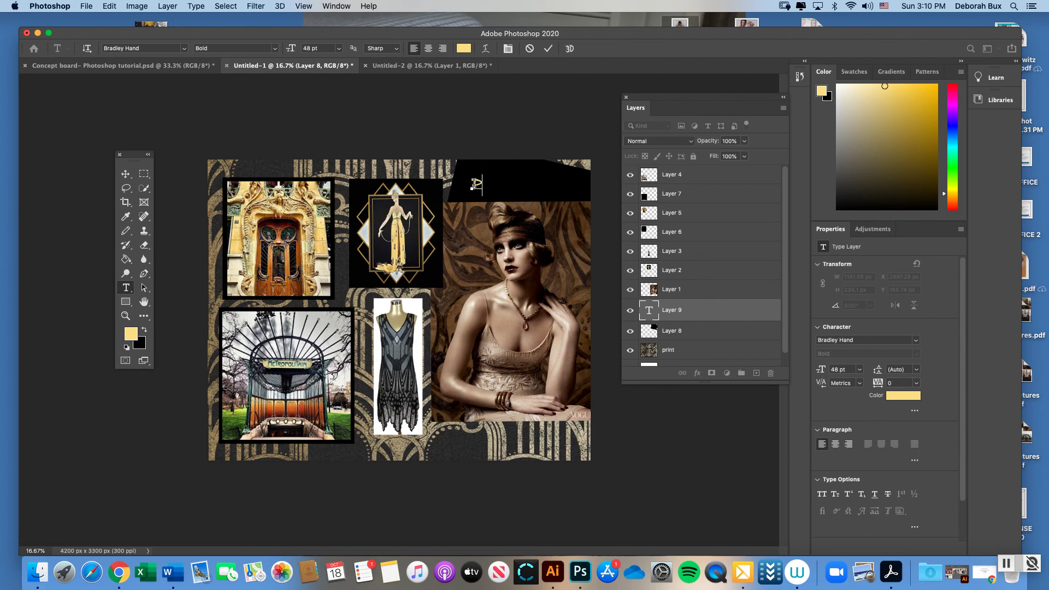
text(arisia)
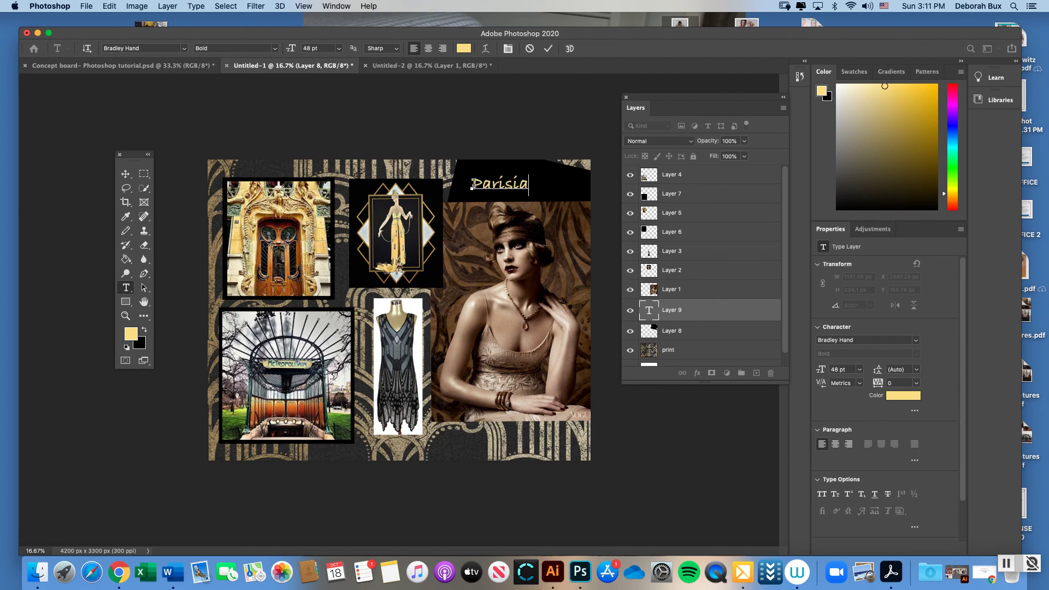
text(n A)
key(BackSpace)
key(BackSpace)
text(Life)
click(125, 174)
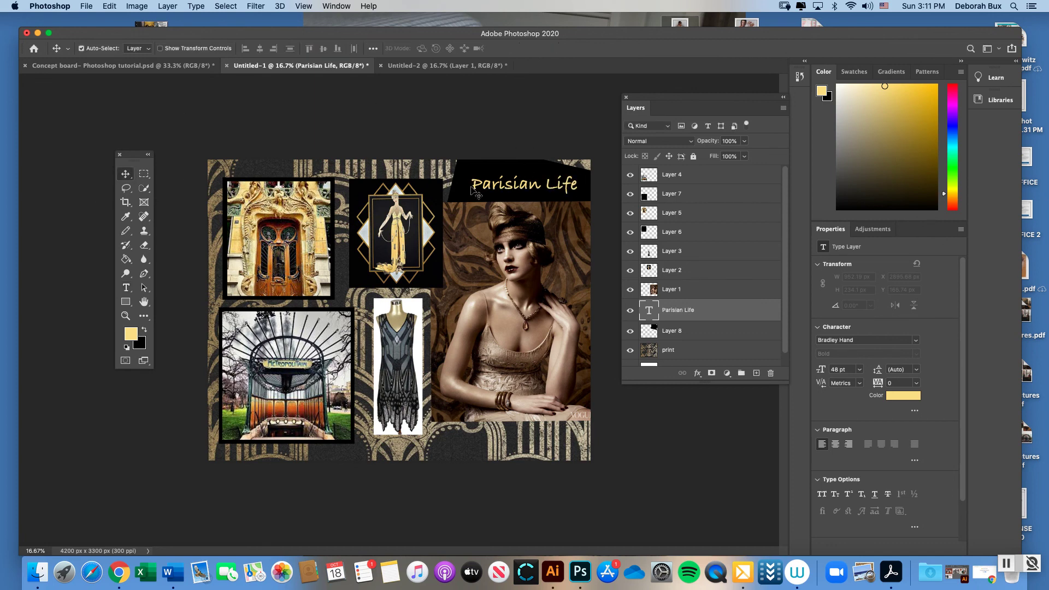
drag(501, 188, 499, 190)
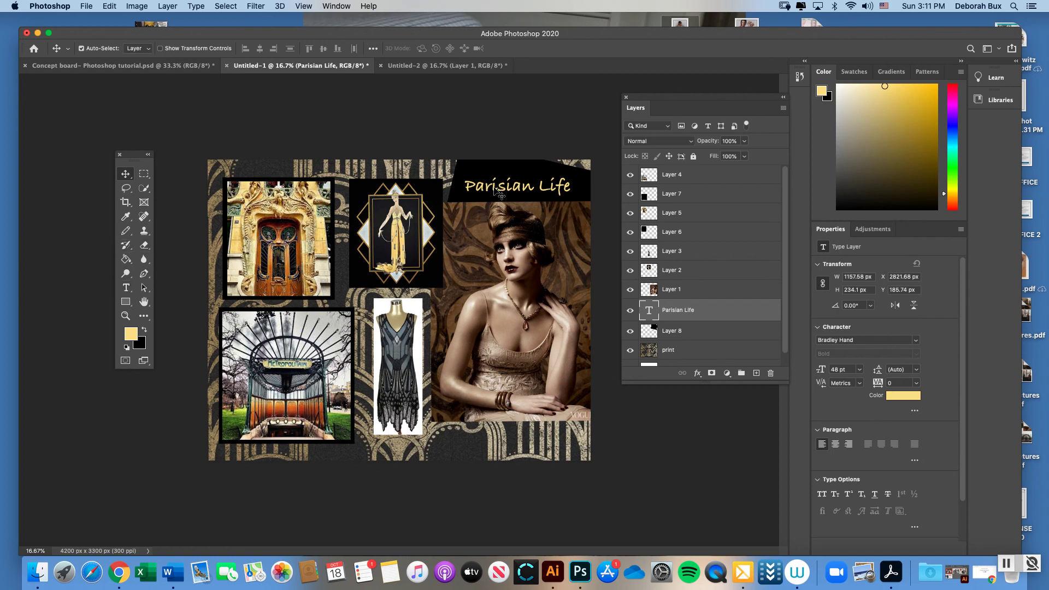
Check the finished example, place the "Parisian Life" layer above Layer 1 and move the title to about X 2792 px, Y 200 px
click(162, 67)
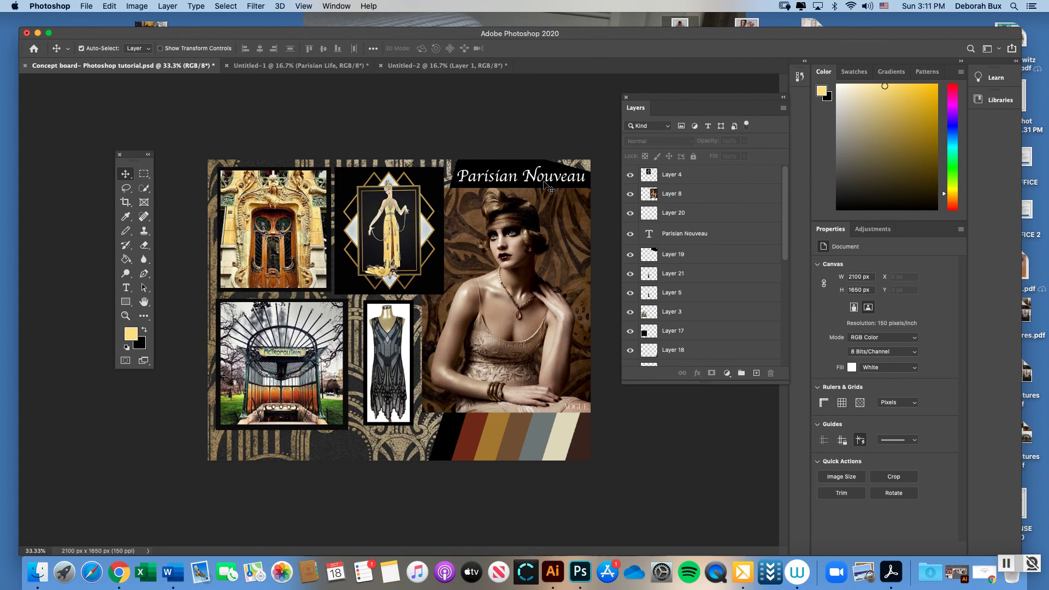
click(322, 67)
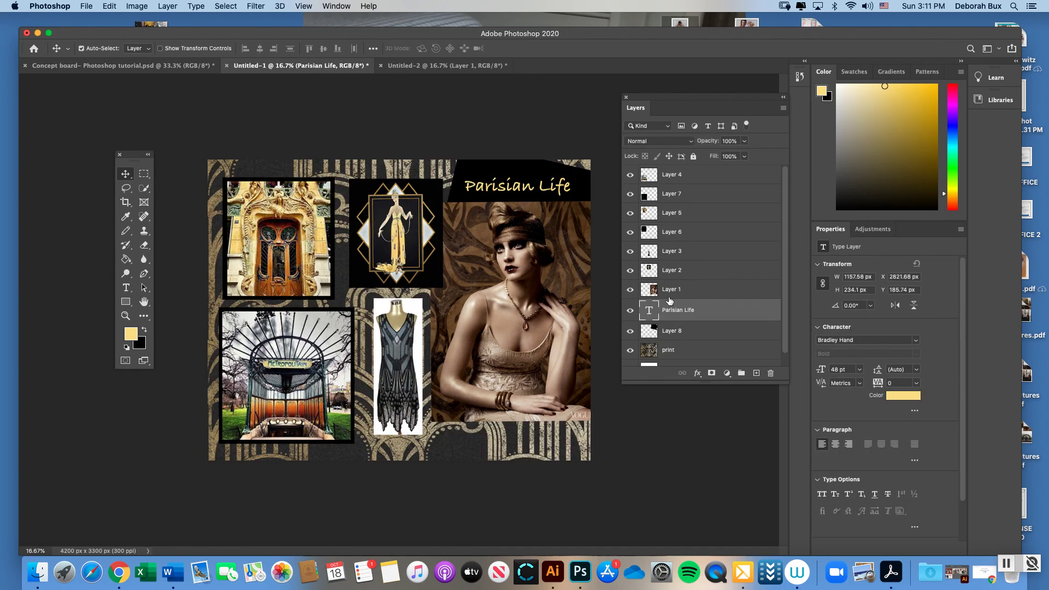
mouse_move(525, 188)
mouse_down()
mouse_move(526, 216)
mouse_move(524, 192)
mouse_move(416, 198)
mouse_move(495, 172)
mouse_move(525, 190)
mouse_up()
drag(693, 317, 691, 295)
mouse_move(538, 198)
mouse_down()
mouse_move(536, 215)
mouse_move(535, 194)
mouse_up()
drag(698, 310, 690, 282)
drag(514, 194, 541, 189)
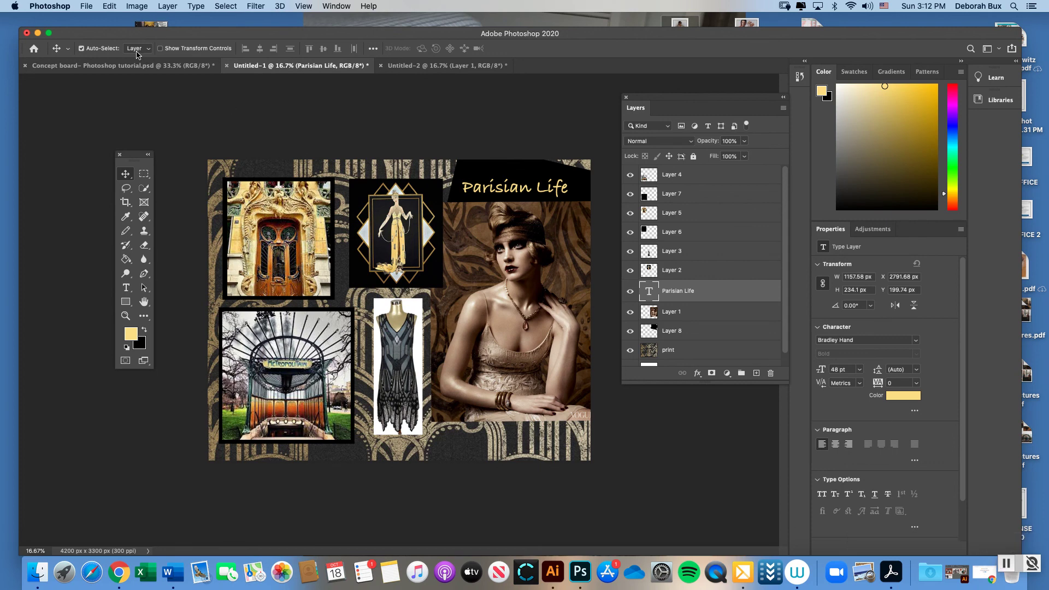
Examine the title and its layer order in the finished Concept board- Photoshop tutorial.psd
click(158, 65)
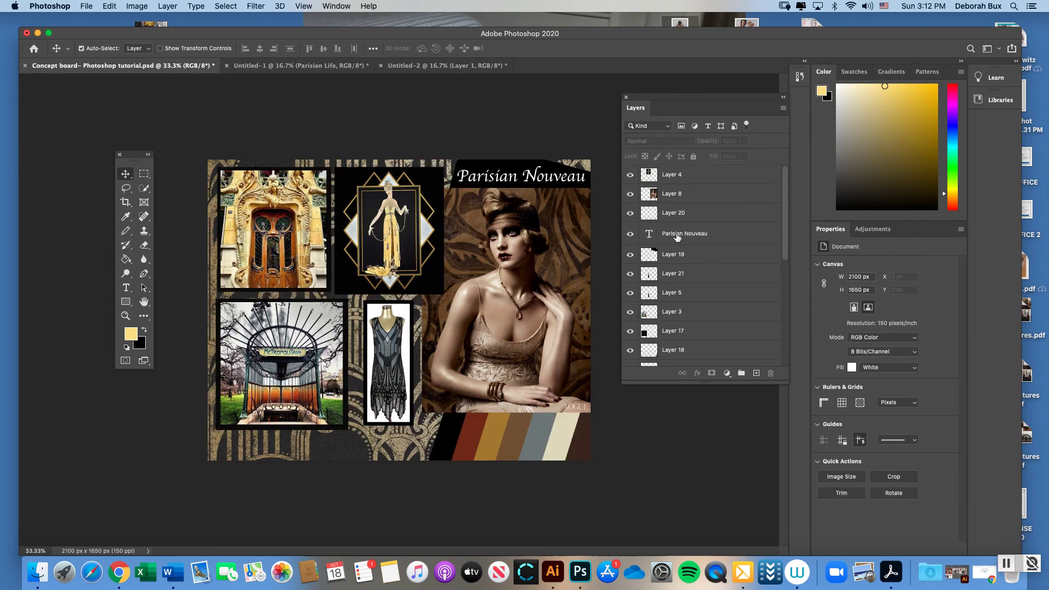